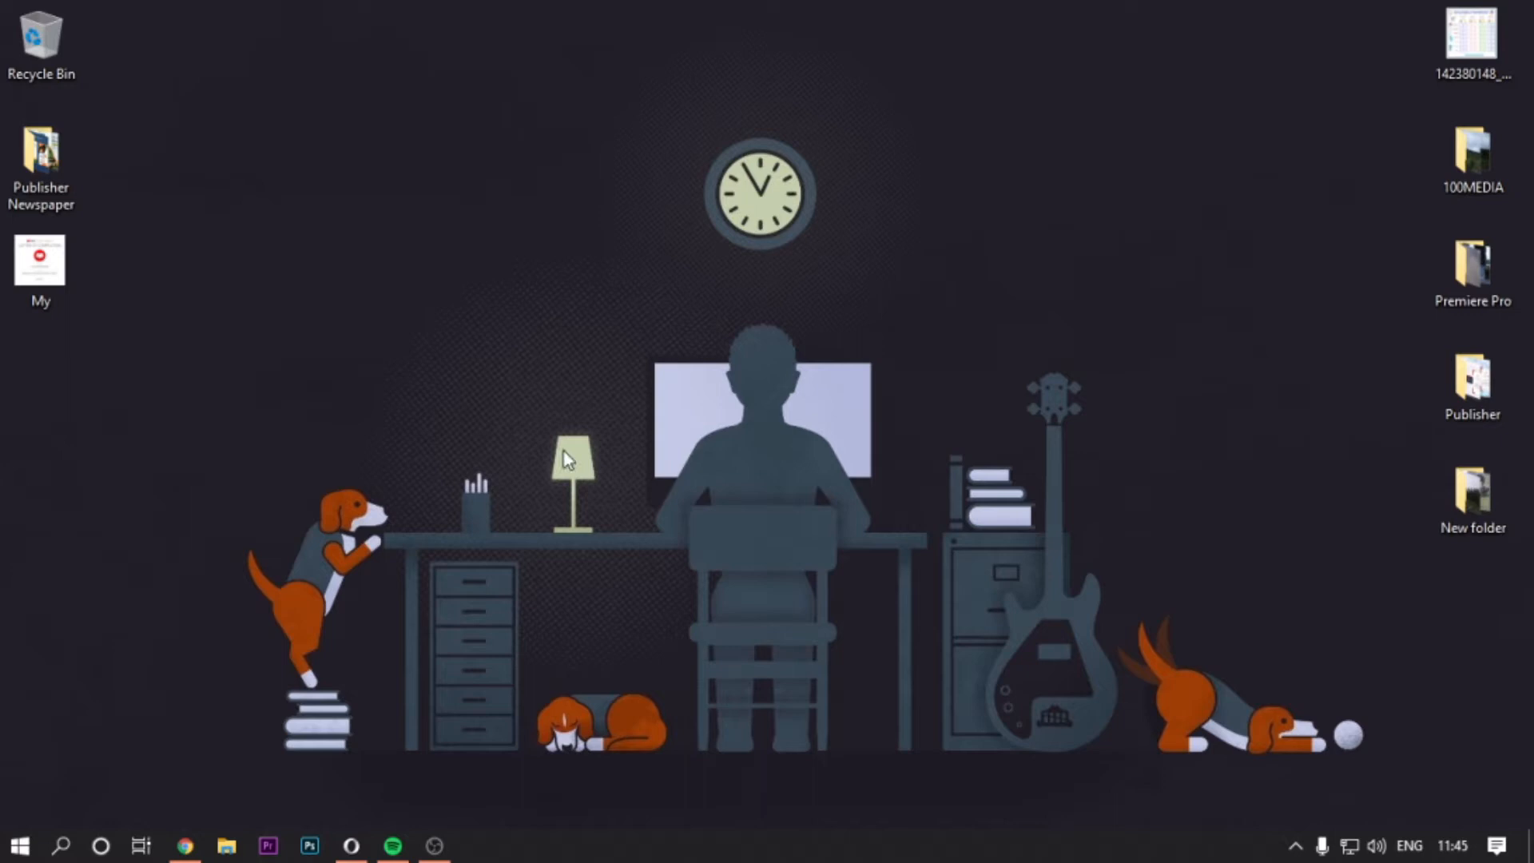
Launch Word by searching for "word" in Windows.
click(61, 845)
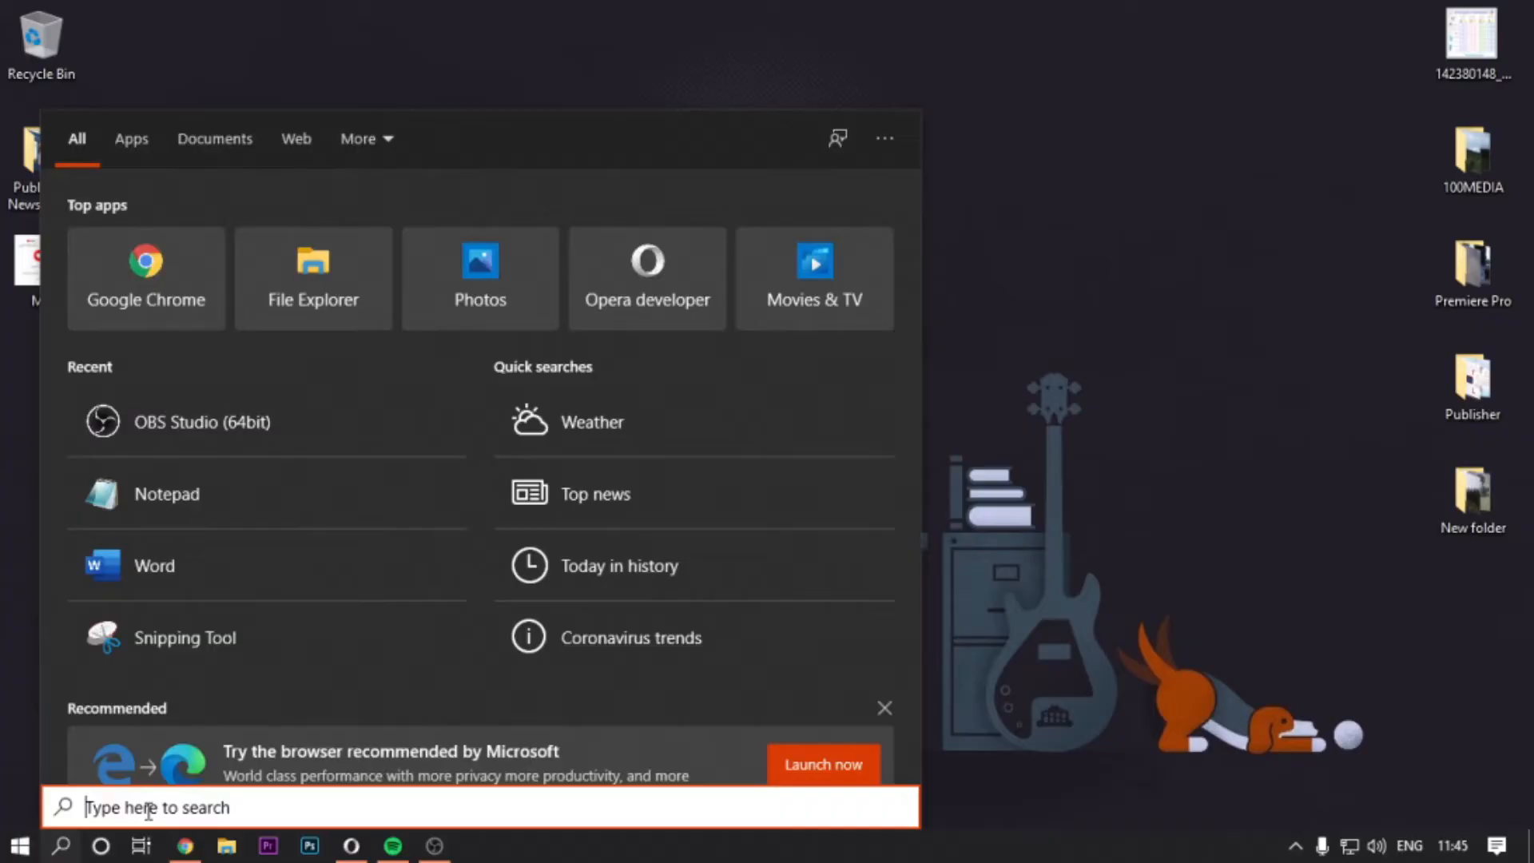
text(word)
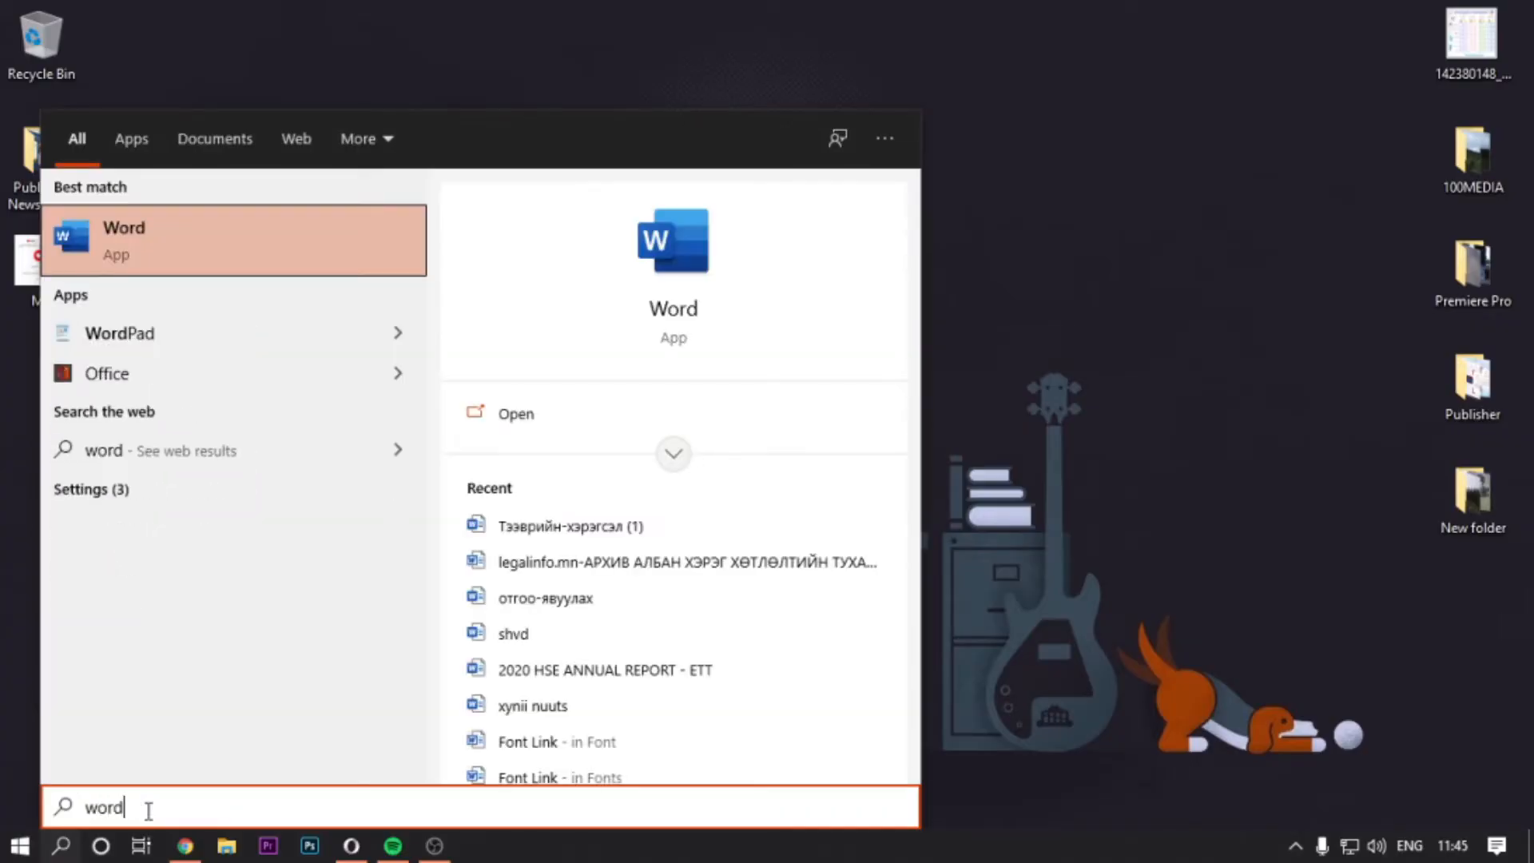
key(Return)
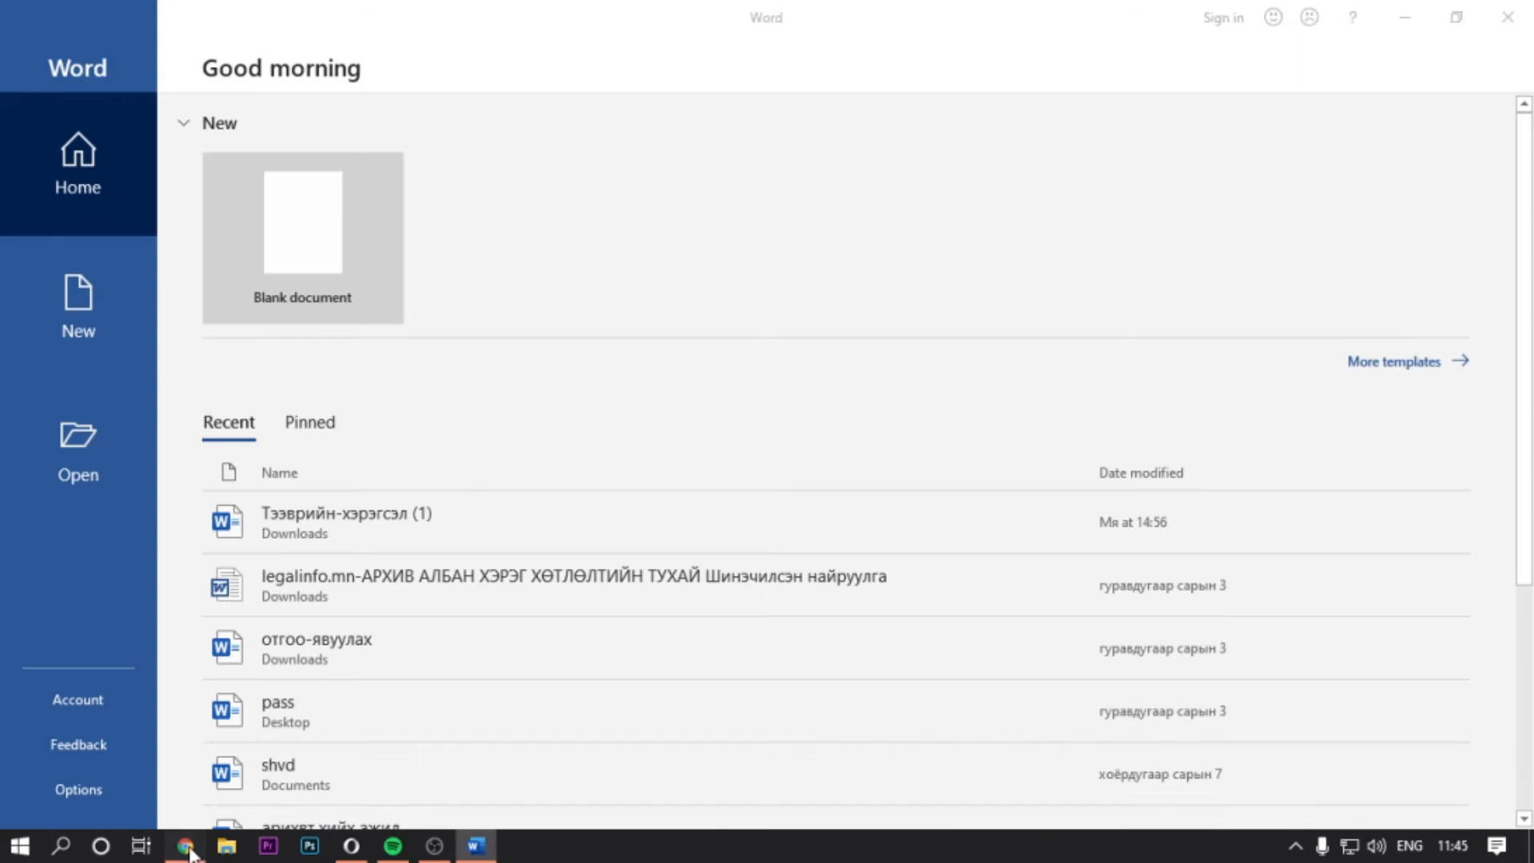
Switch to the Google Keep note "Word Tricks & Tips" in Chrome and review the line spacing and Read Aloud entries.
click(189, 847)
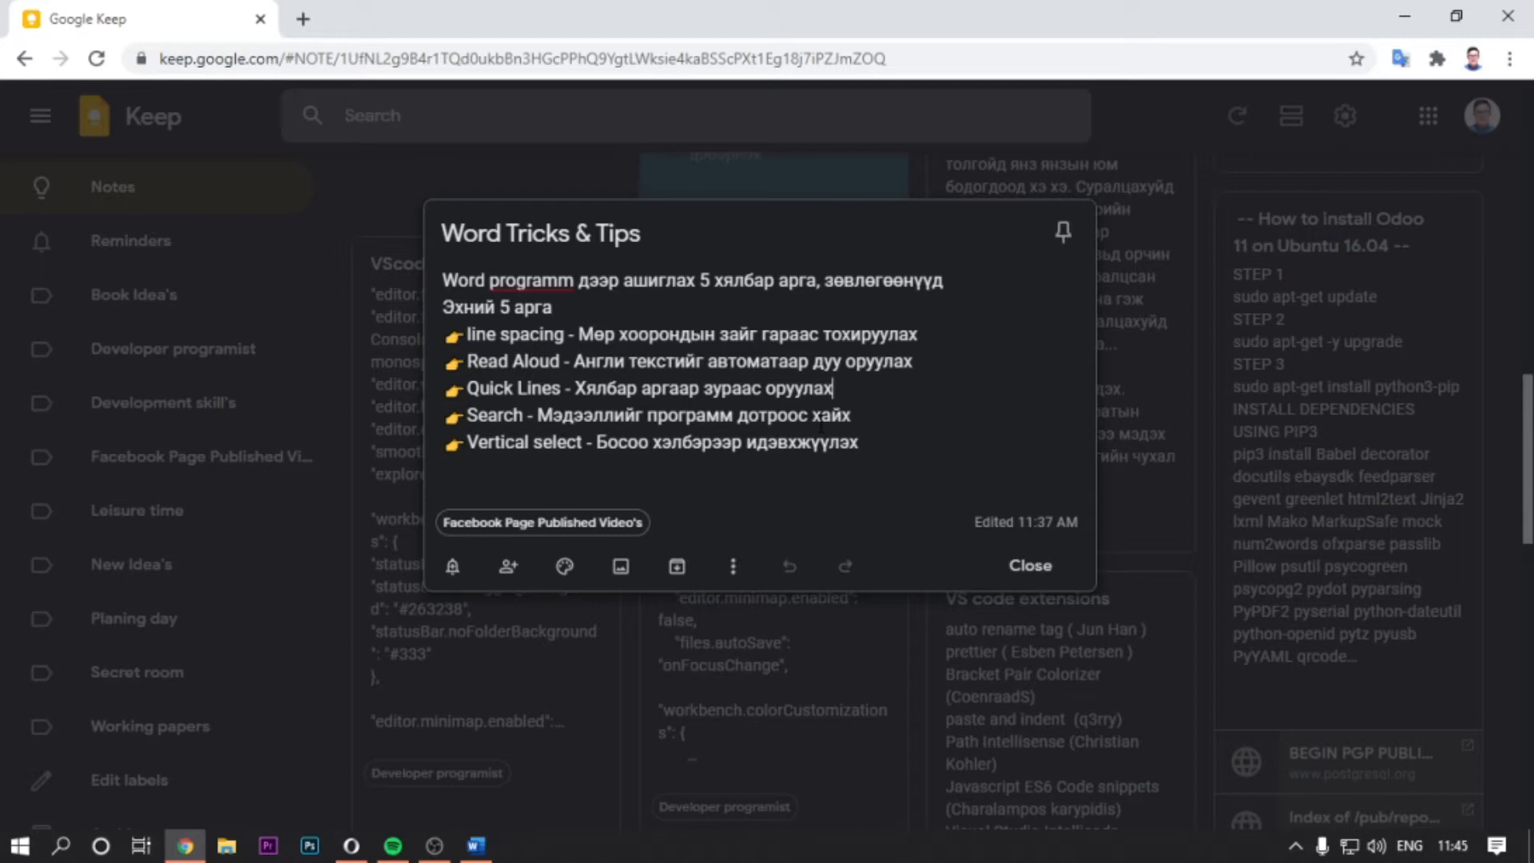
drag(876, 445, 453, 341)
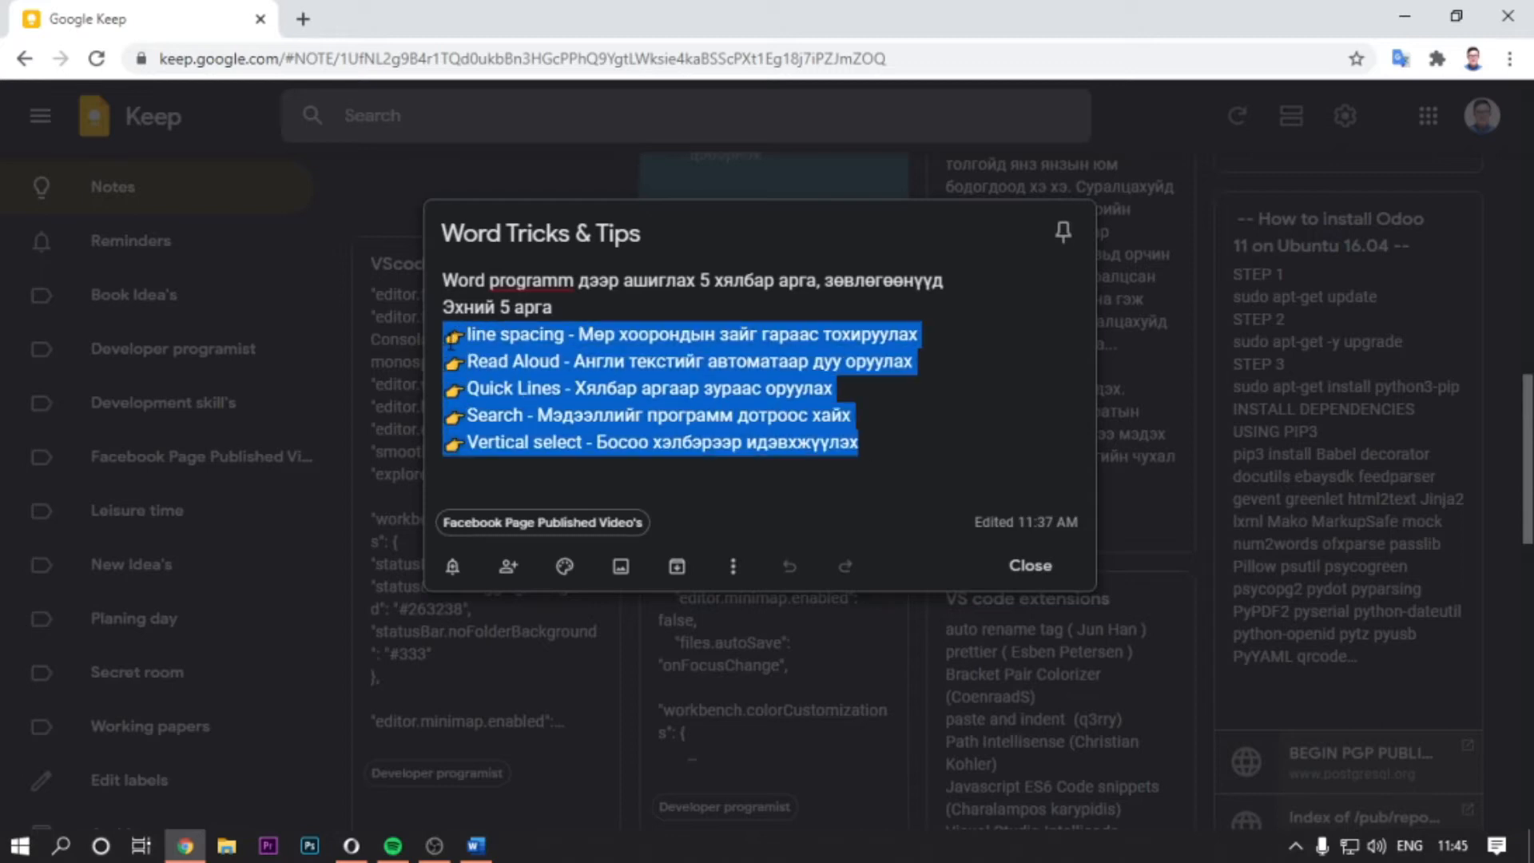
click(519, 345)
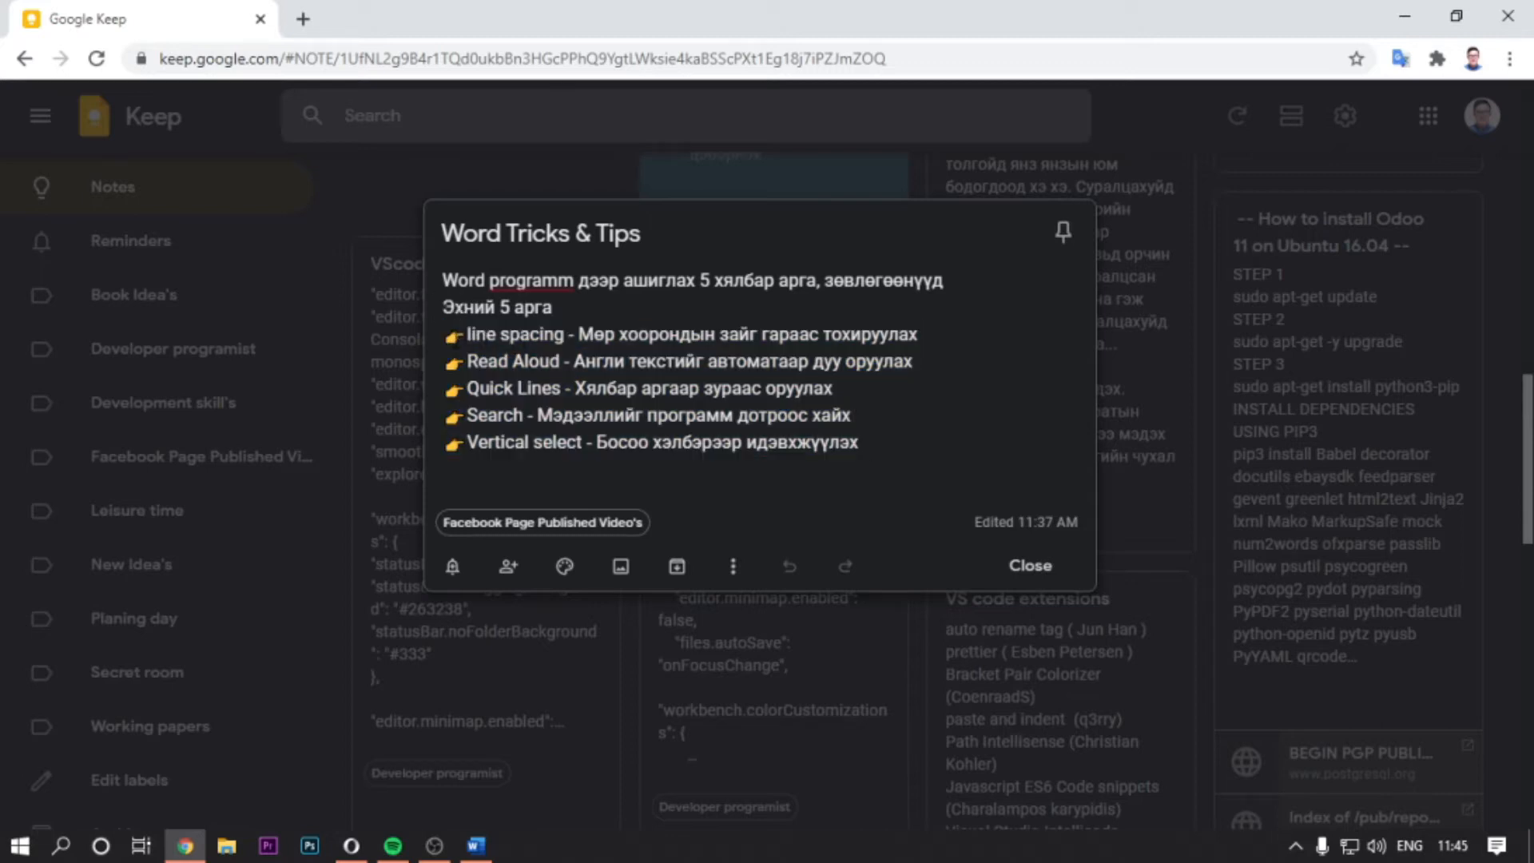
drag(919, 336, 382, 328)
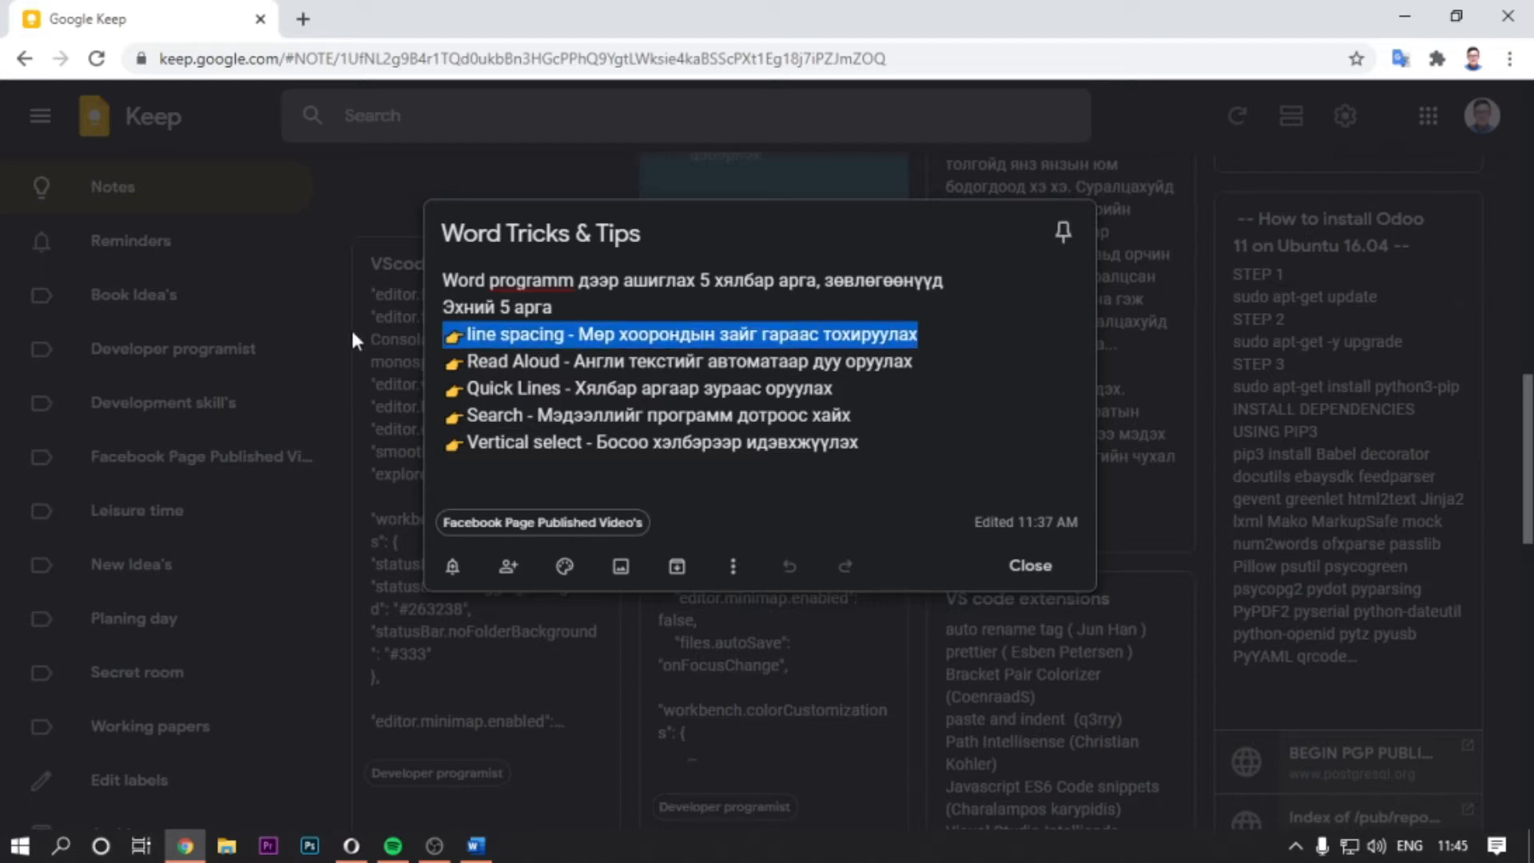
drag(918, 362, 444, 366)
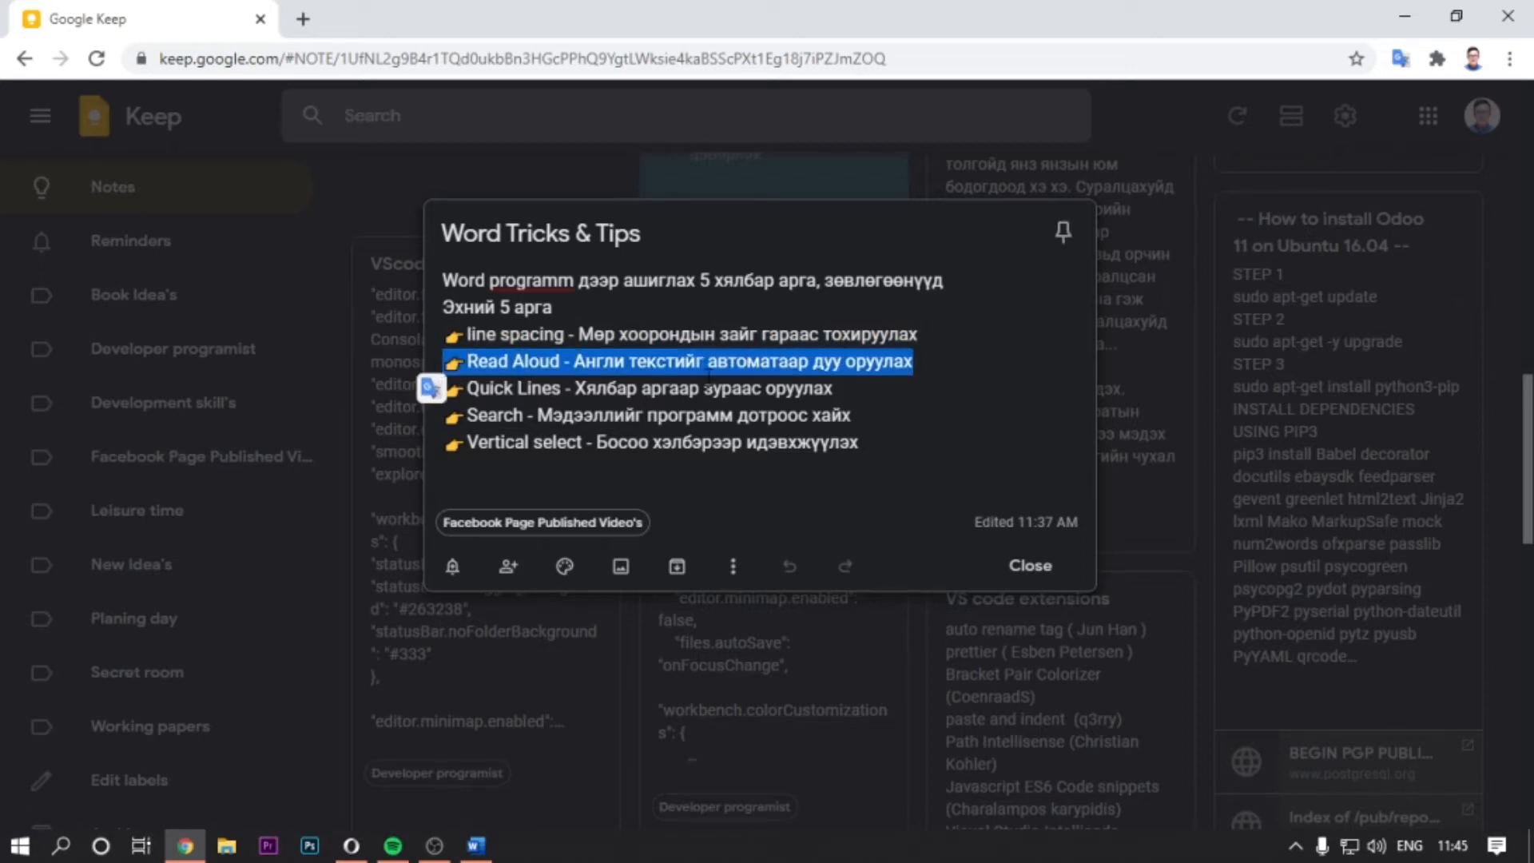
click(895, 384)
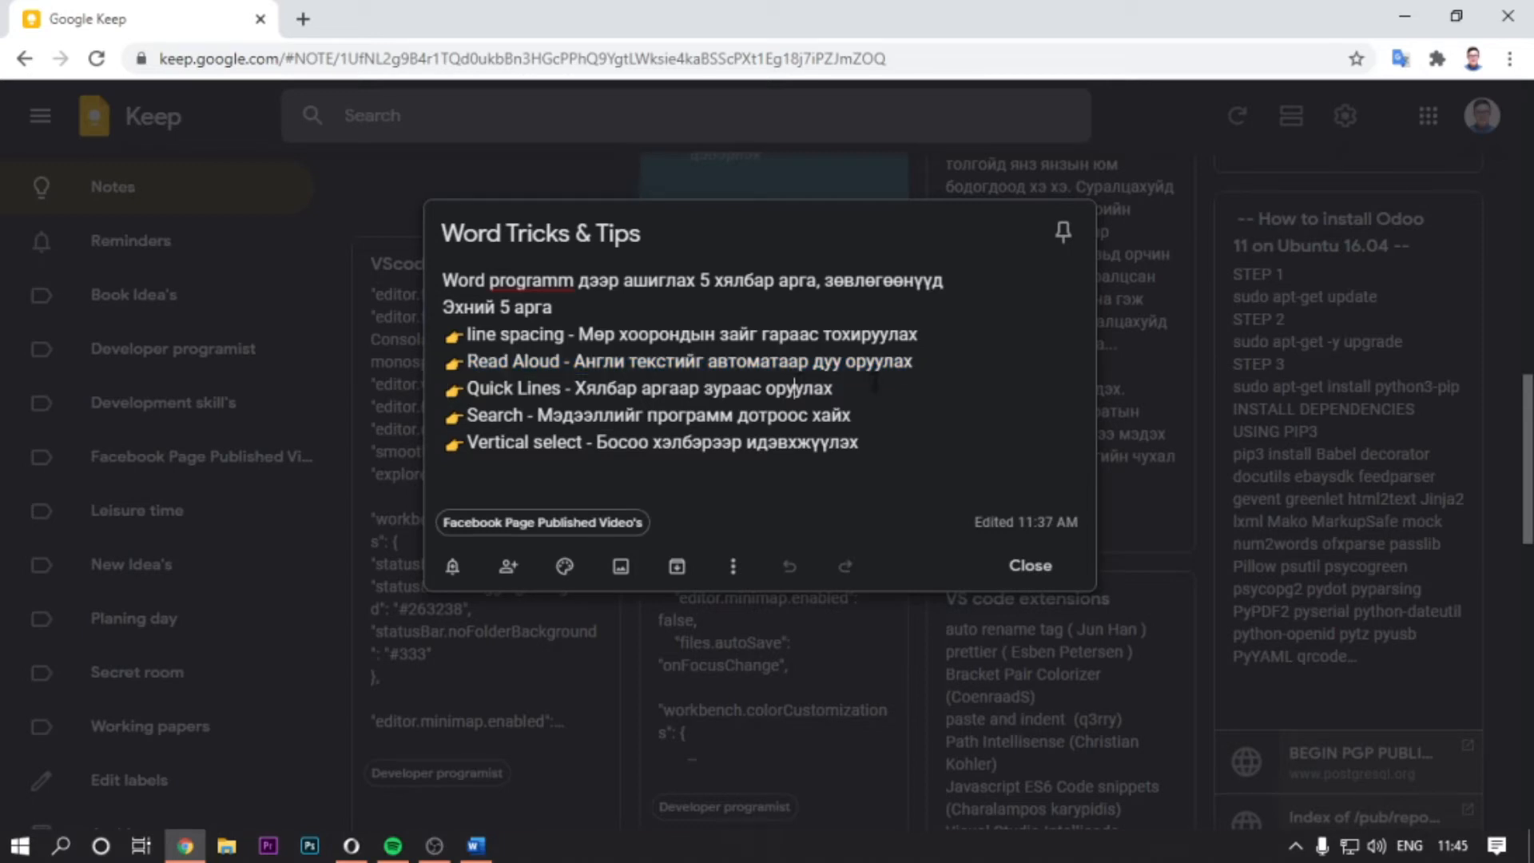
drag(913, 362, 444, 364)
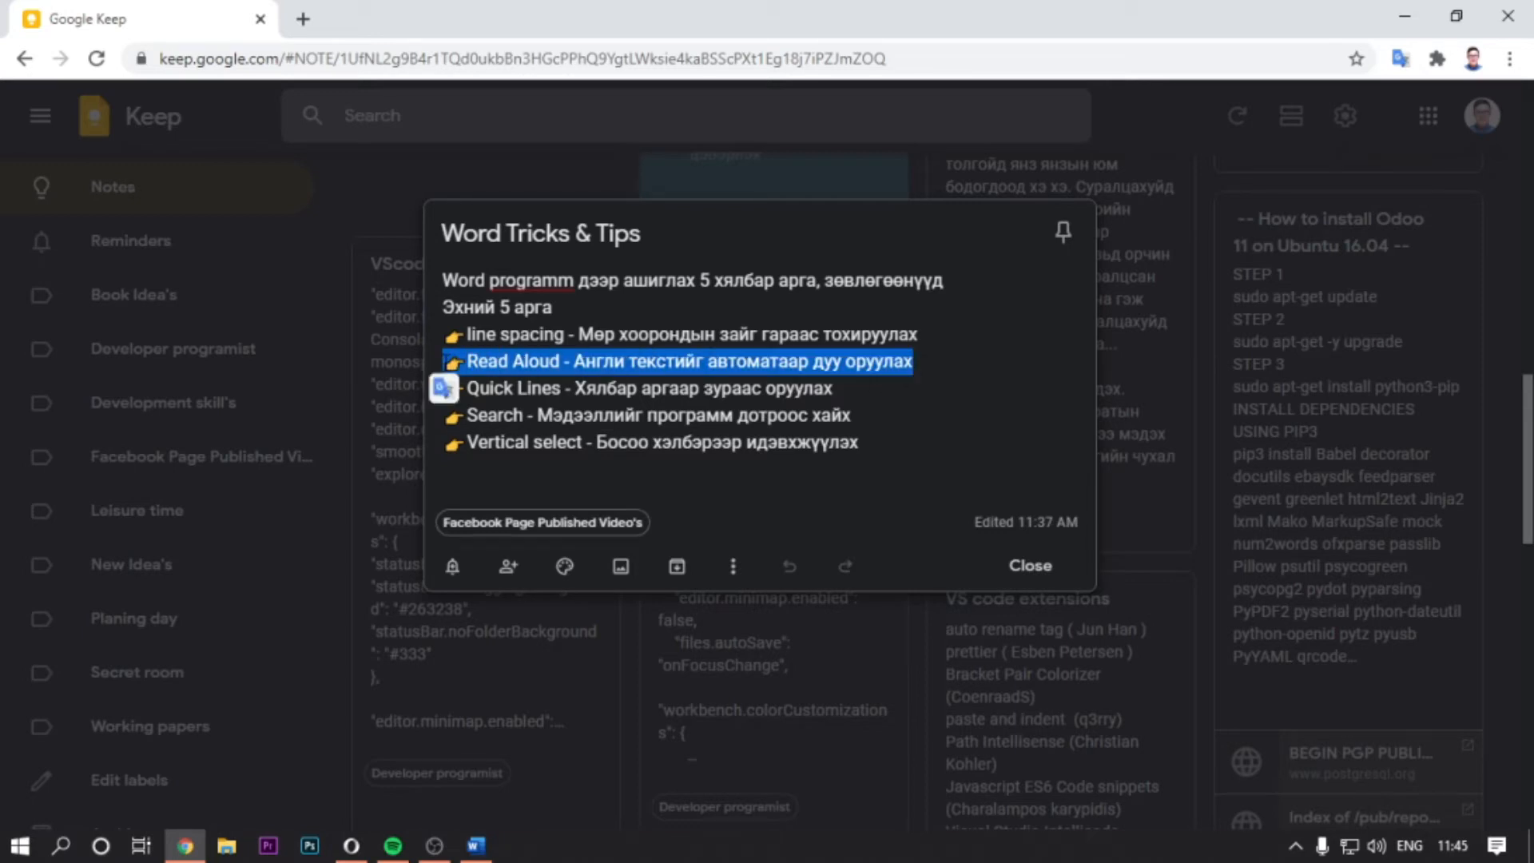
click(793, 362)
drag(914, 362, 452, 362)
click(850, 365)
click(925, 368)
drag(924, 367, 449, 365)
click(732, 389)
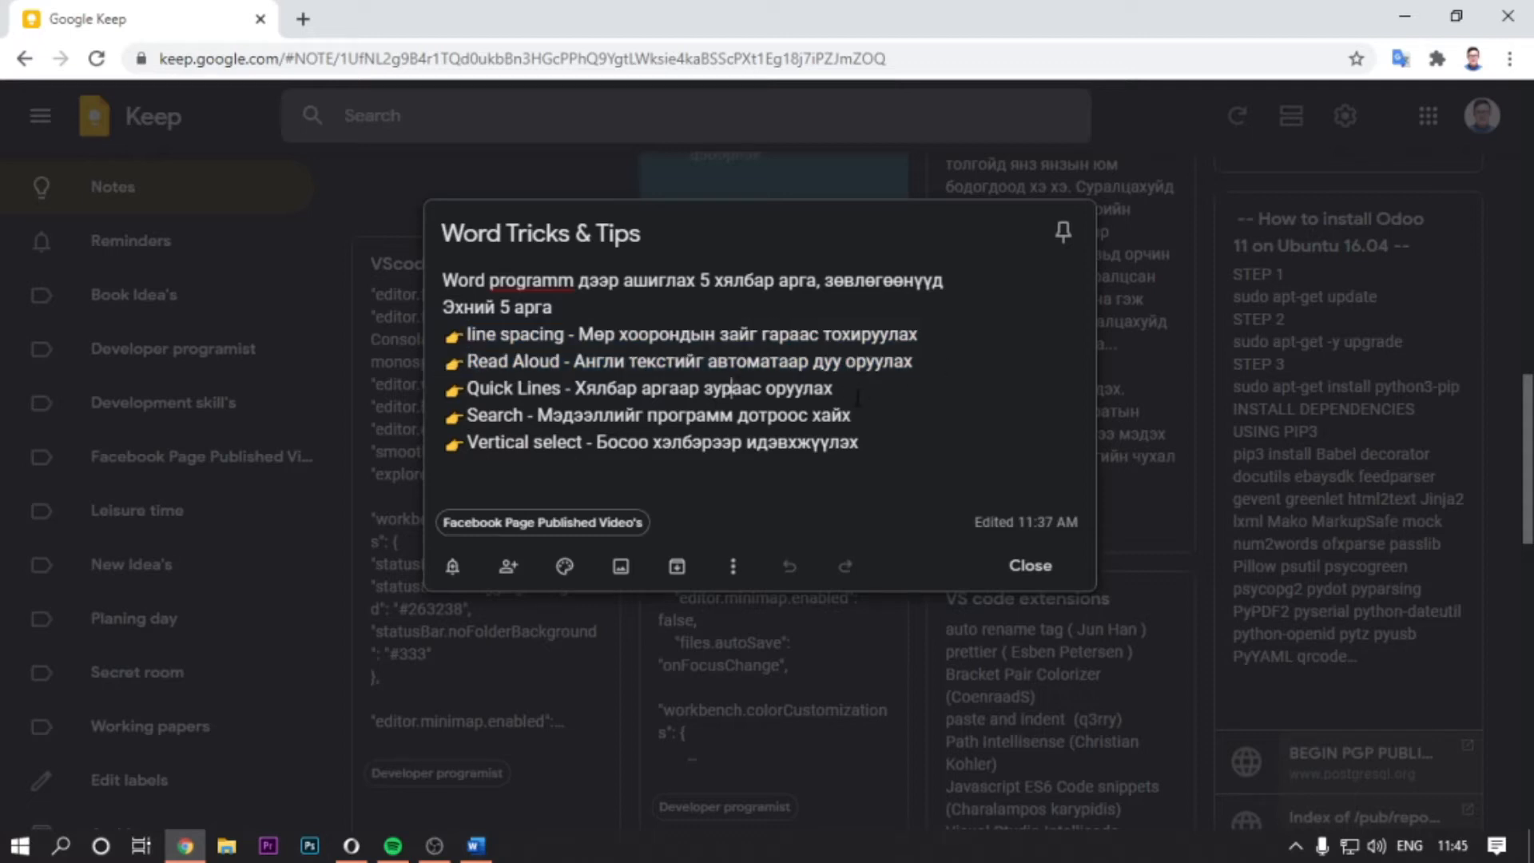
Review the Quick Lines, Search and Vertical select entries of the tips note.
drag(857, 391, 444, 391)
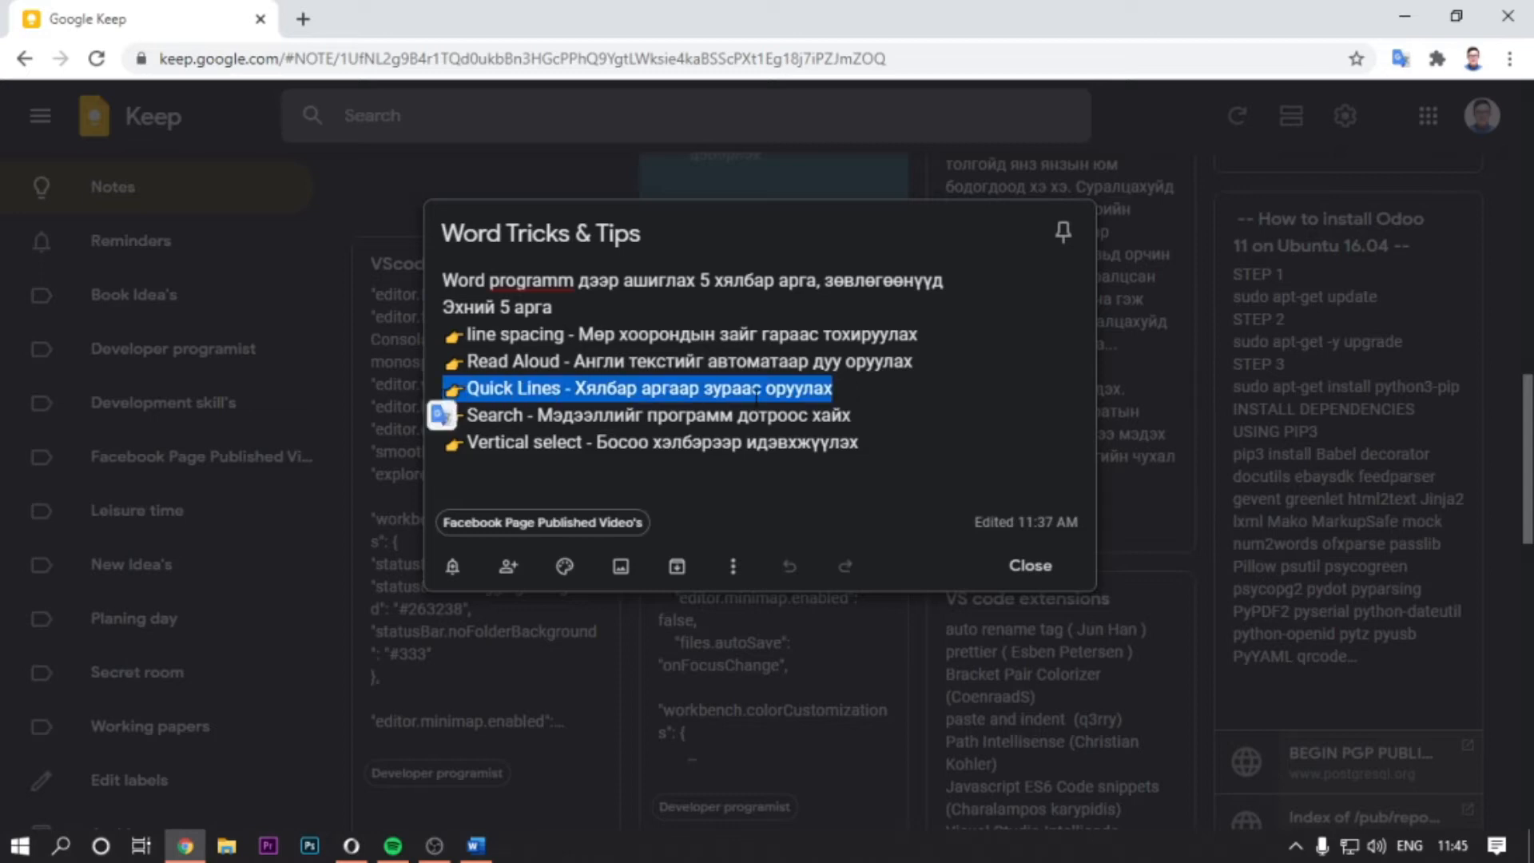
click(854, 395)
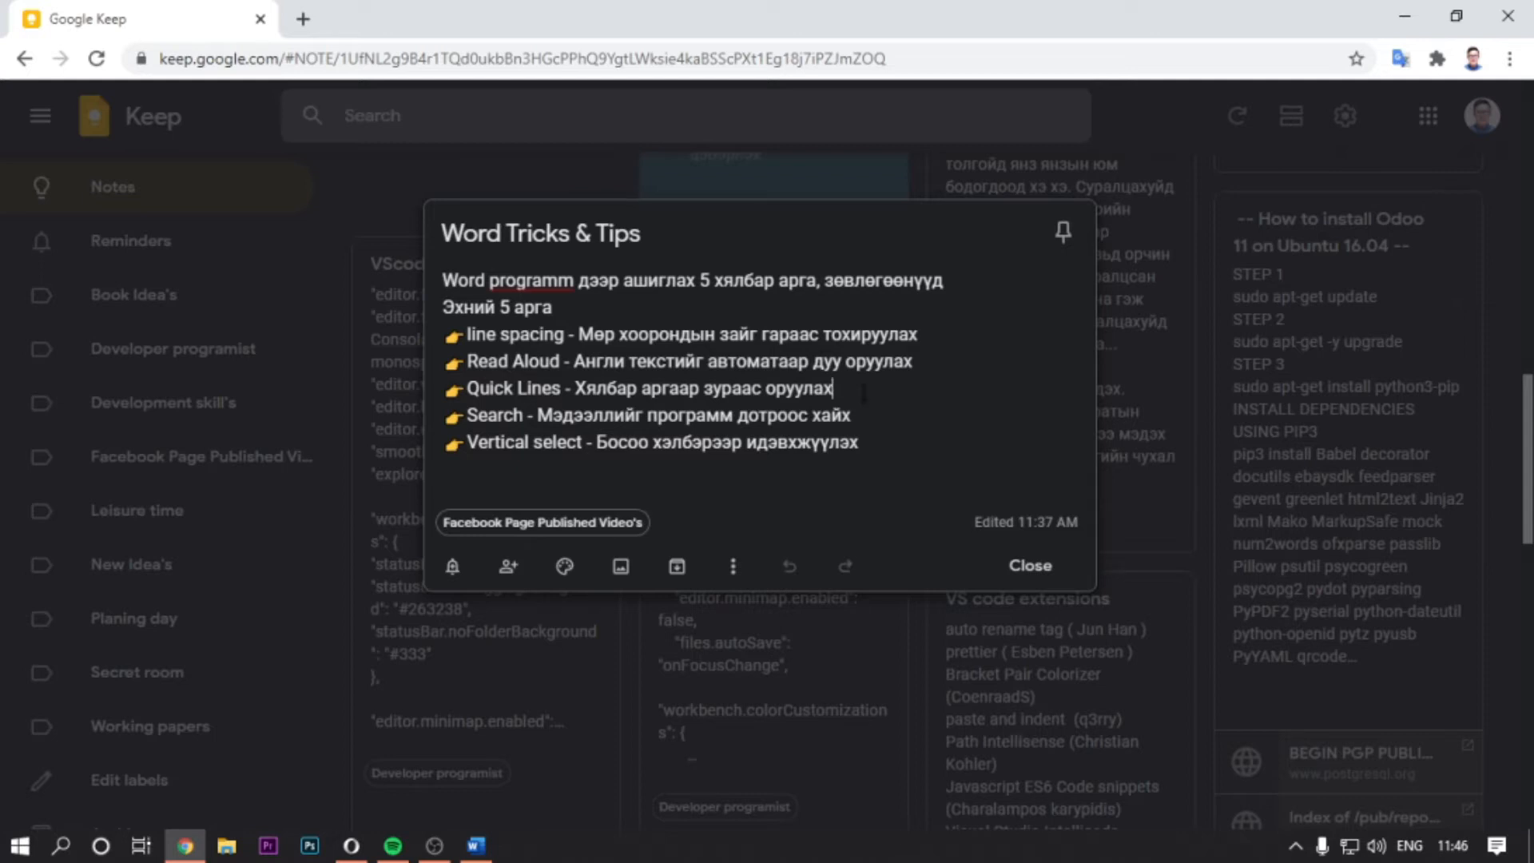
drag(834, 390, 444, 391)
drag(835, 390, 422, 390)
click(856, 397)
click(866, 418)
drag(937, 418, 448, 419)
click(872, 425)
drag(889, 424, 456, 438)
click(898, 420)
drag(875, 449, 487, 445)
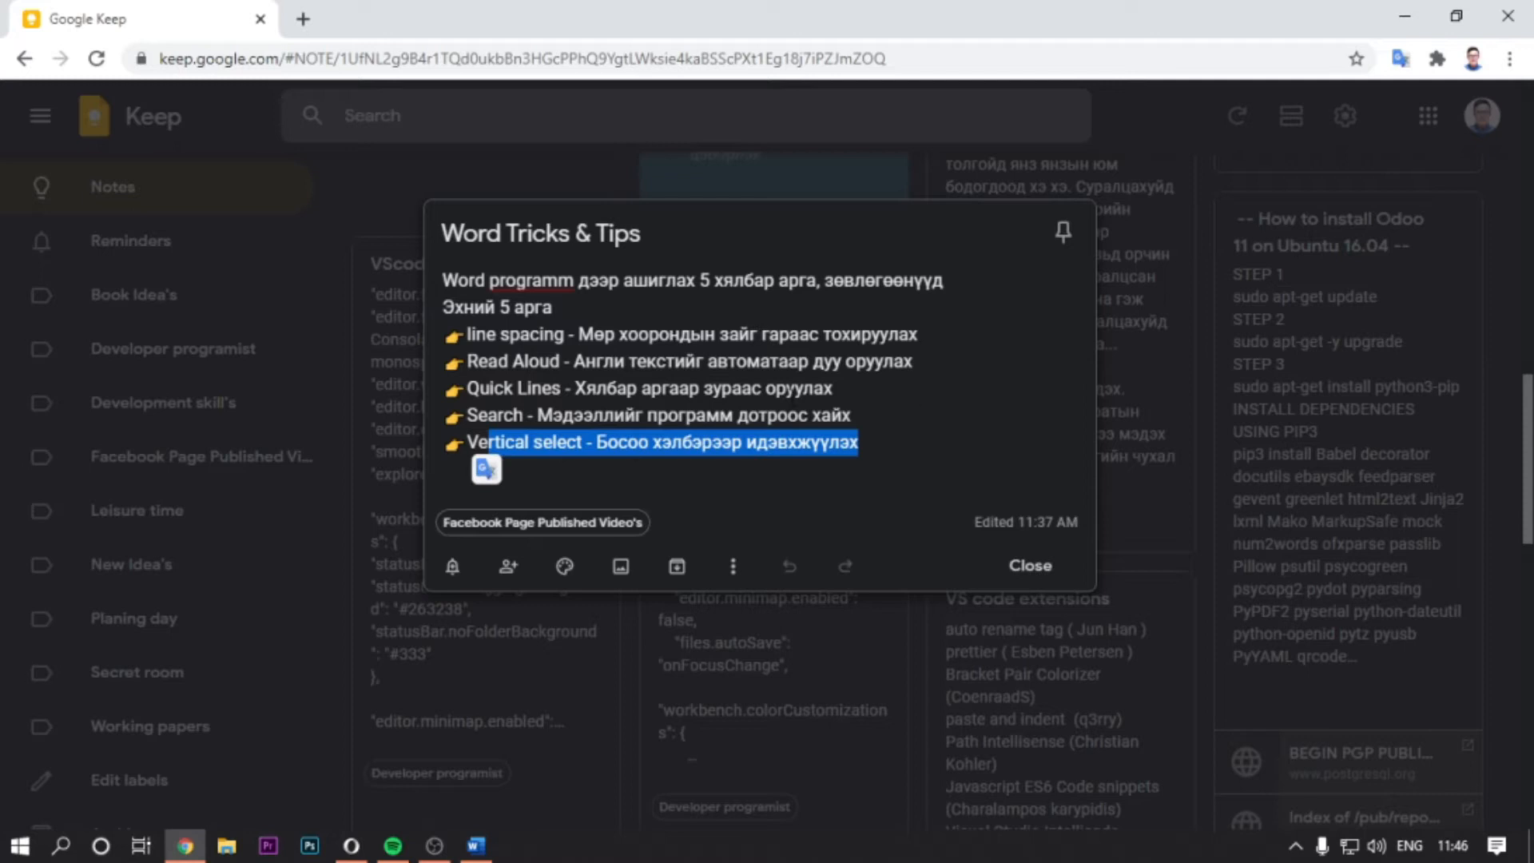
click(895, 426)
click(875, 448)
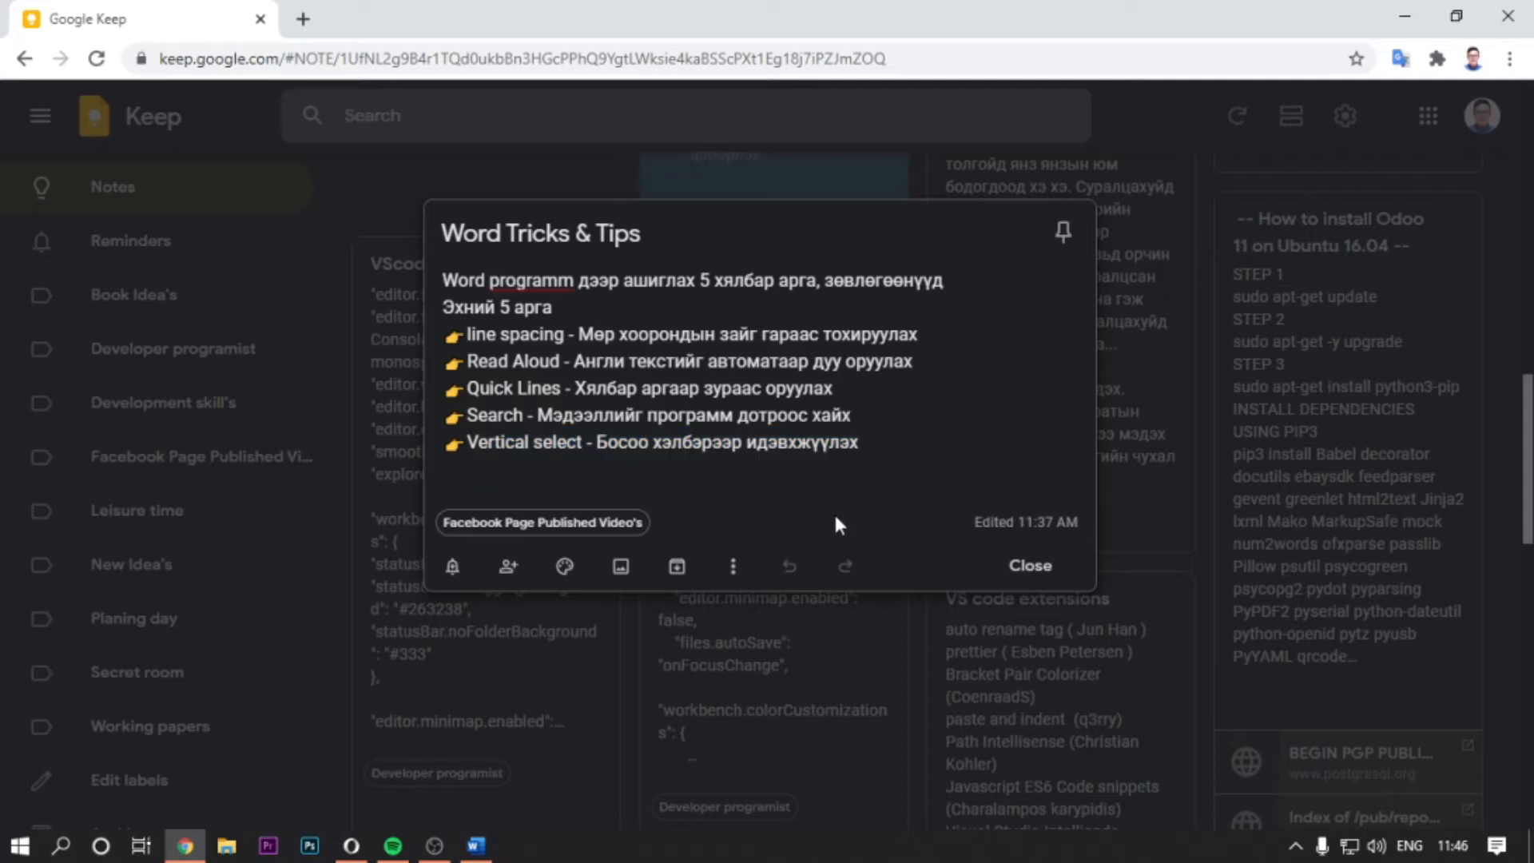
Switch back to Word and create a blank document.
click(478, 847)
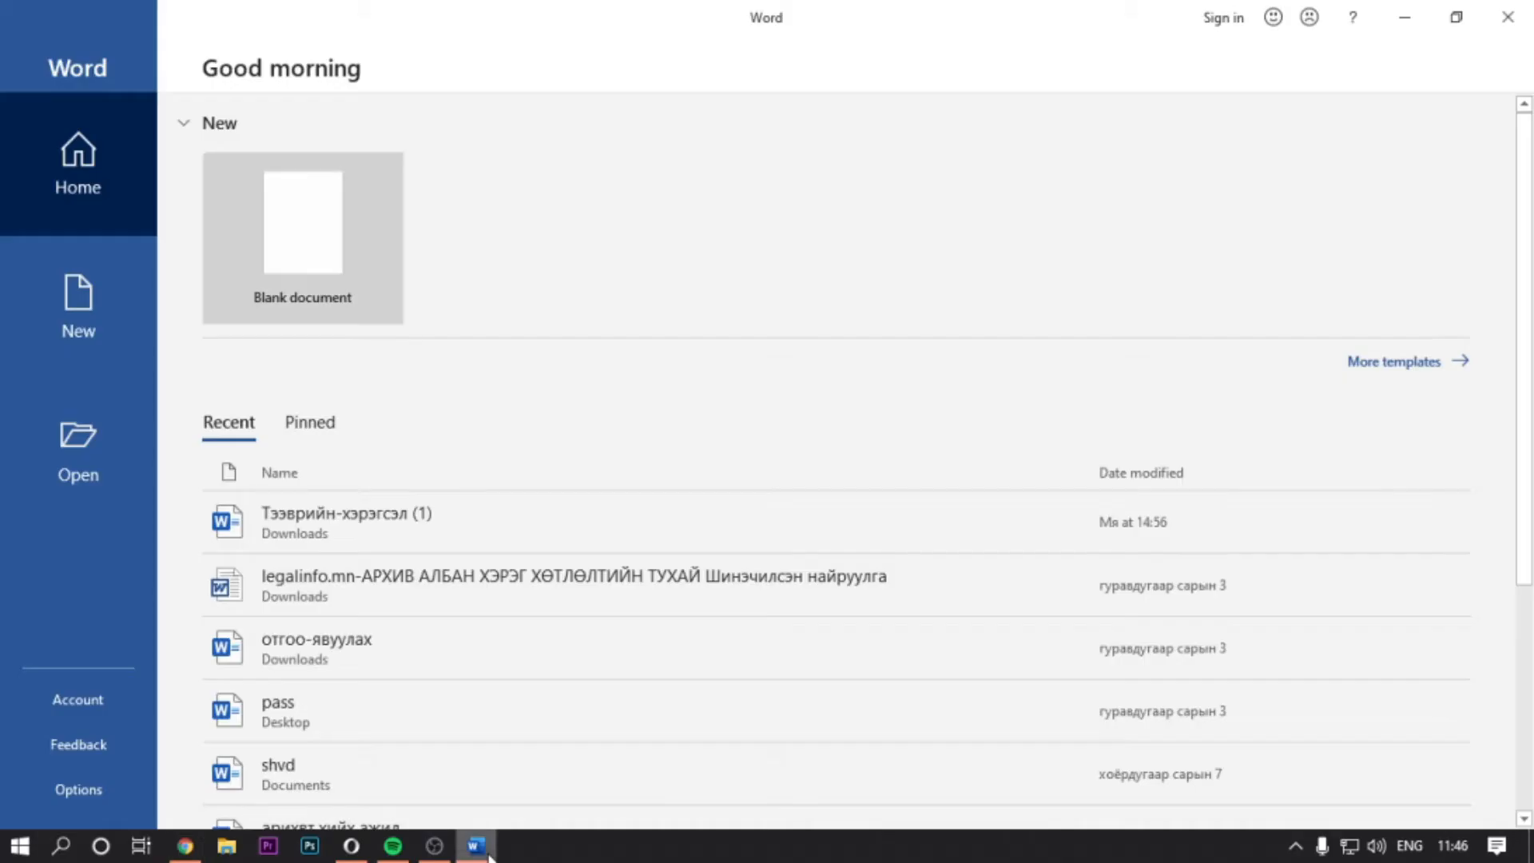
click(302, 232)
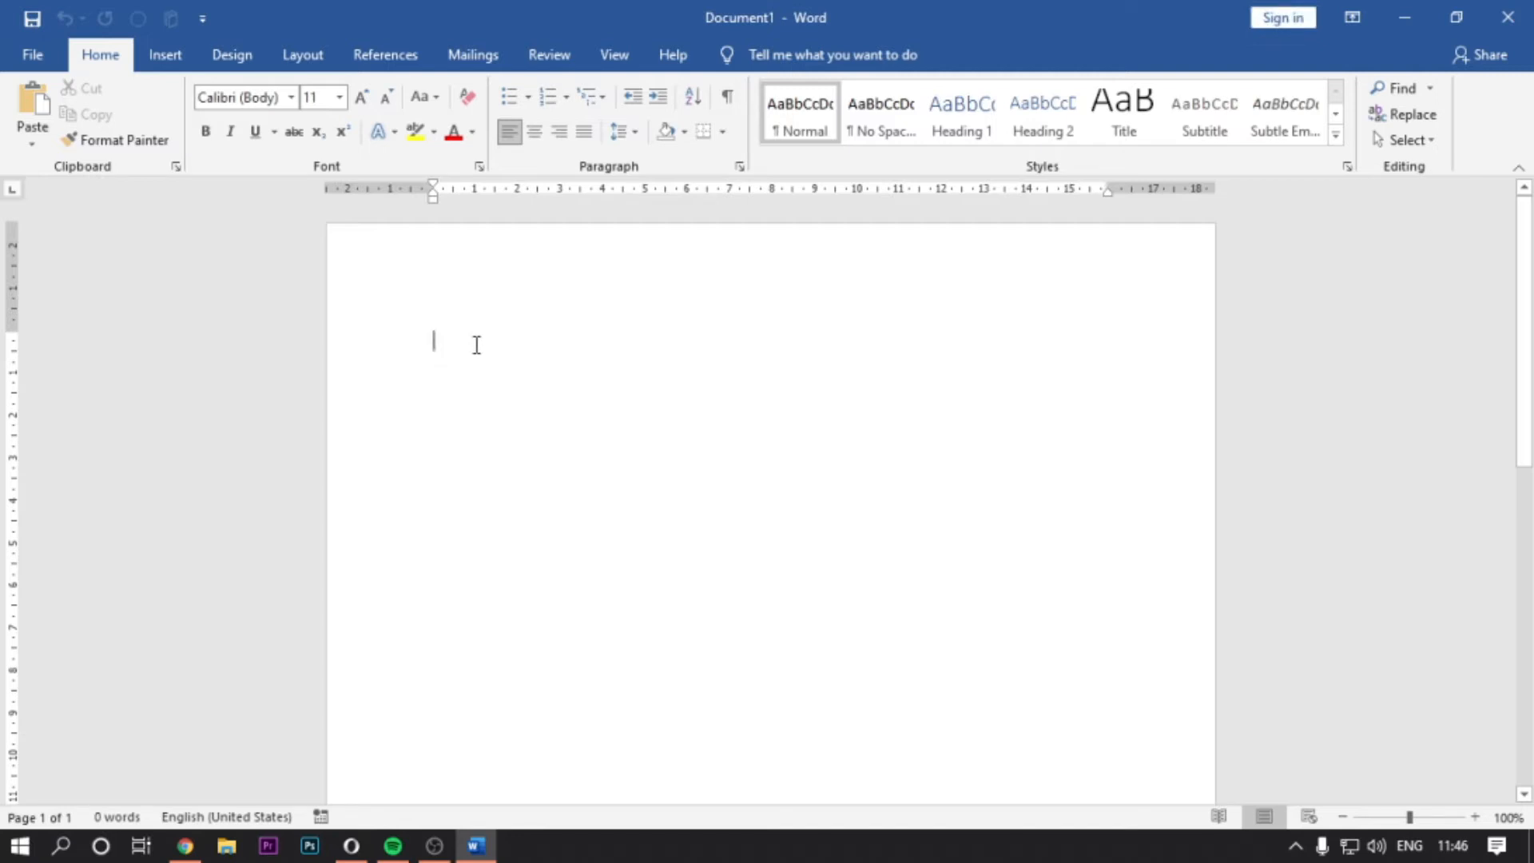
text(lorem)
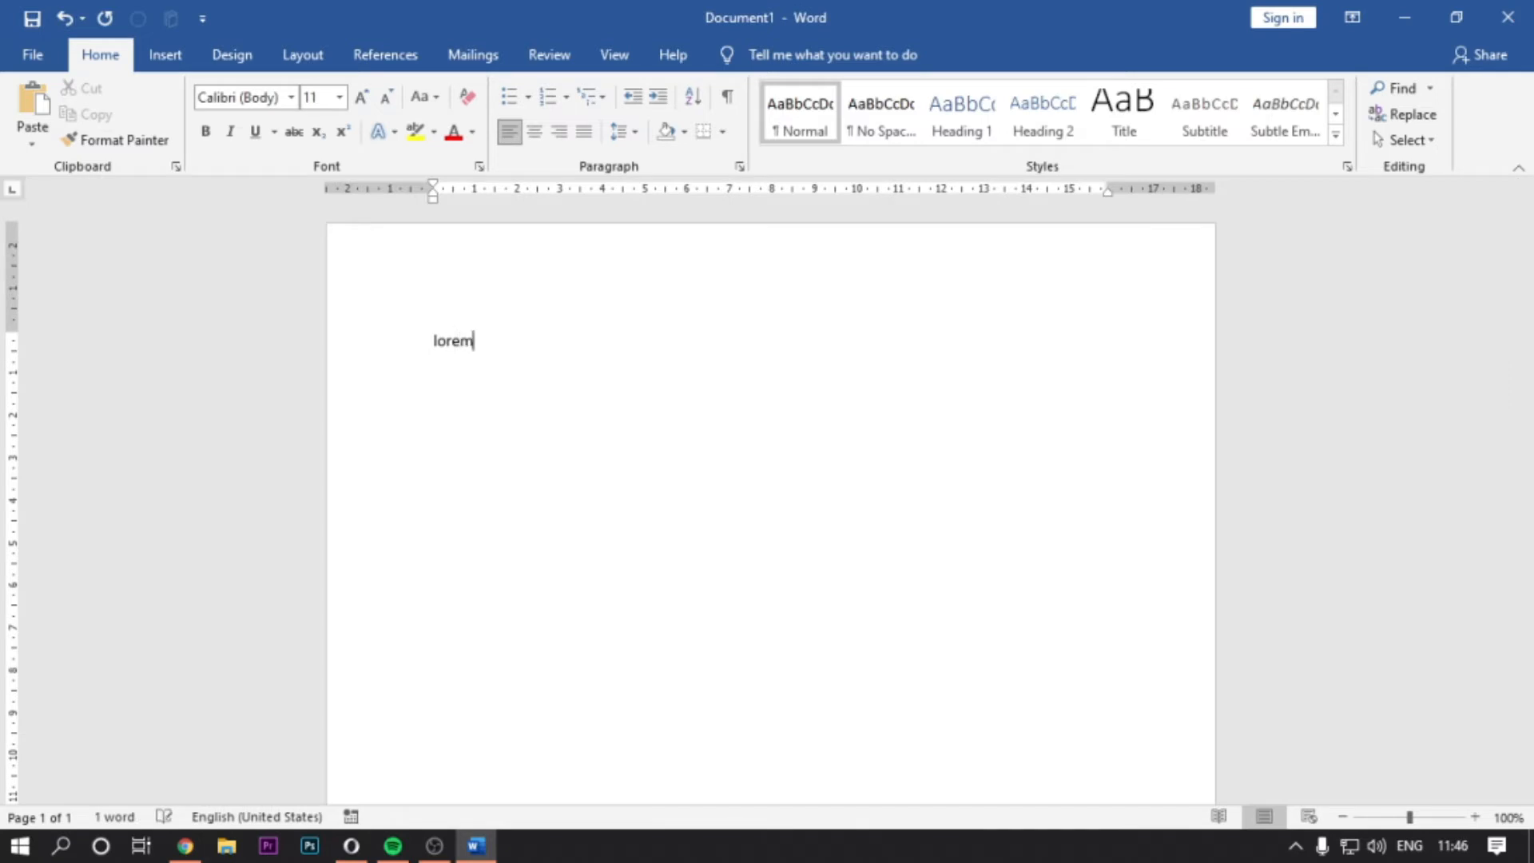
text(()
key(BackSpace)
key(BackSpace)
key(BackSpace)
key(BackSpace)
key(BackSpace)
key(BackSpace)
Fill the blank document with 15 paragraphs of placeholder text using =lorem(15).
text(=lorem(15))
key(Return)
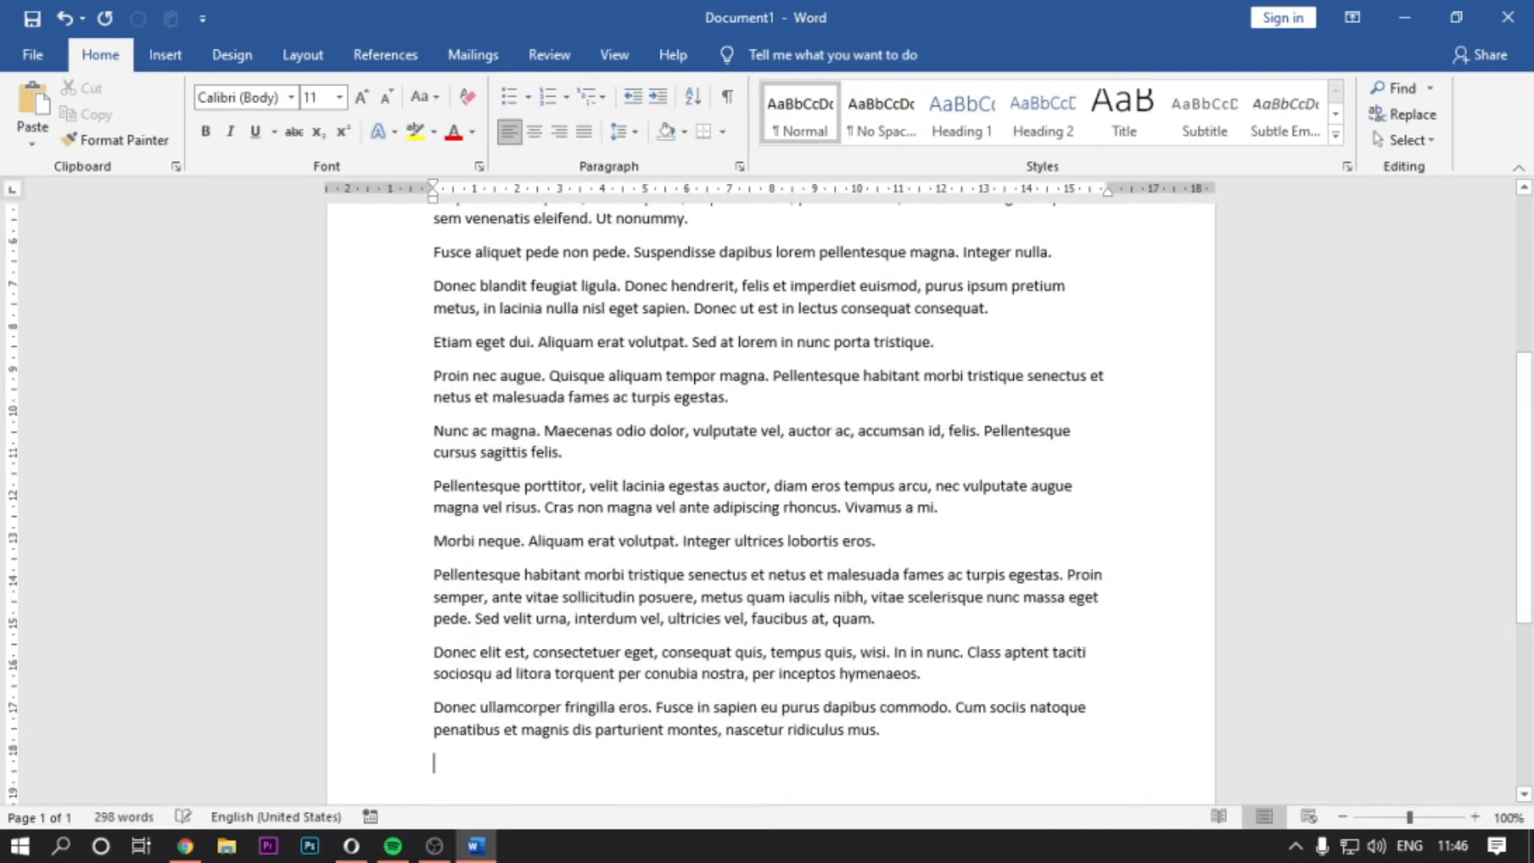
scroll(681, 384, up, 8)
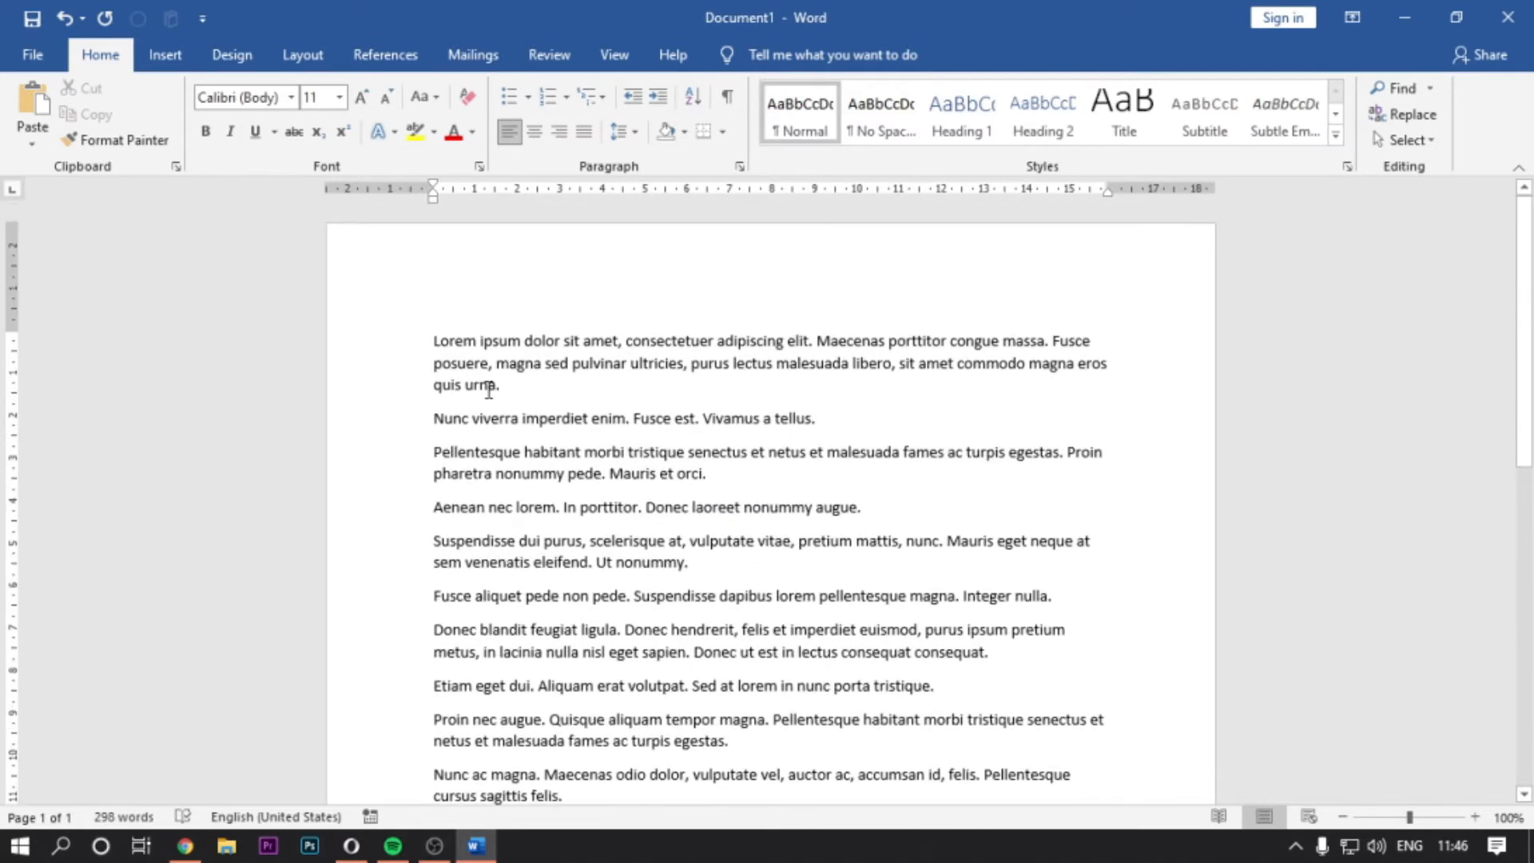
double_click(369, 340)
click(599, 410)
scroll(614, 486, down, 2)
scroll(614, 485, down, 4)
scroll(614, 486, up, 6)
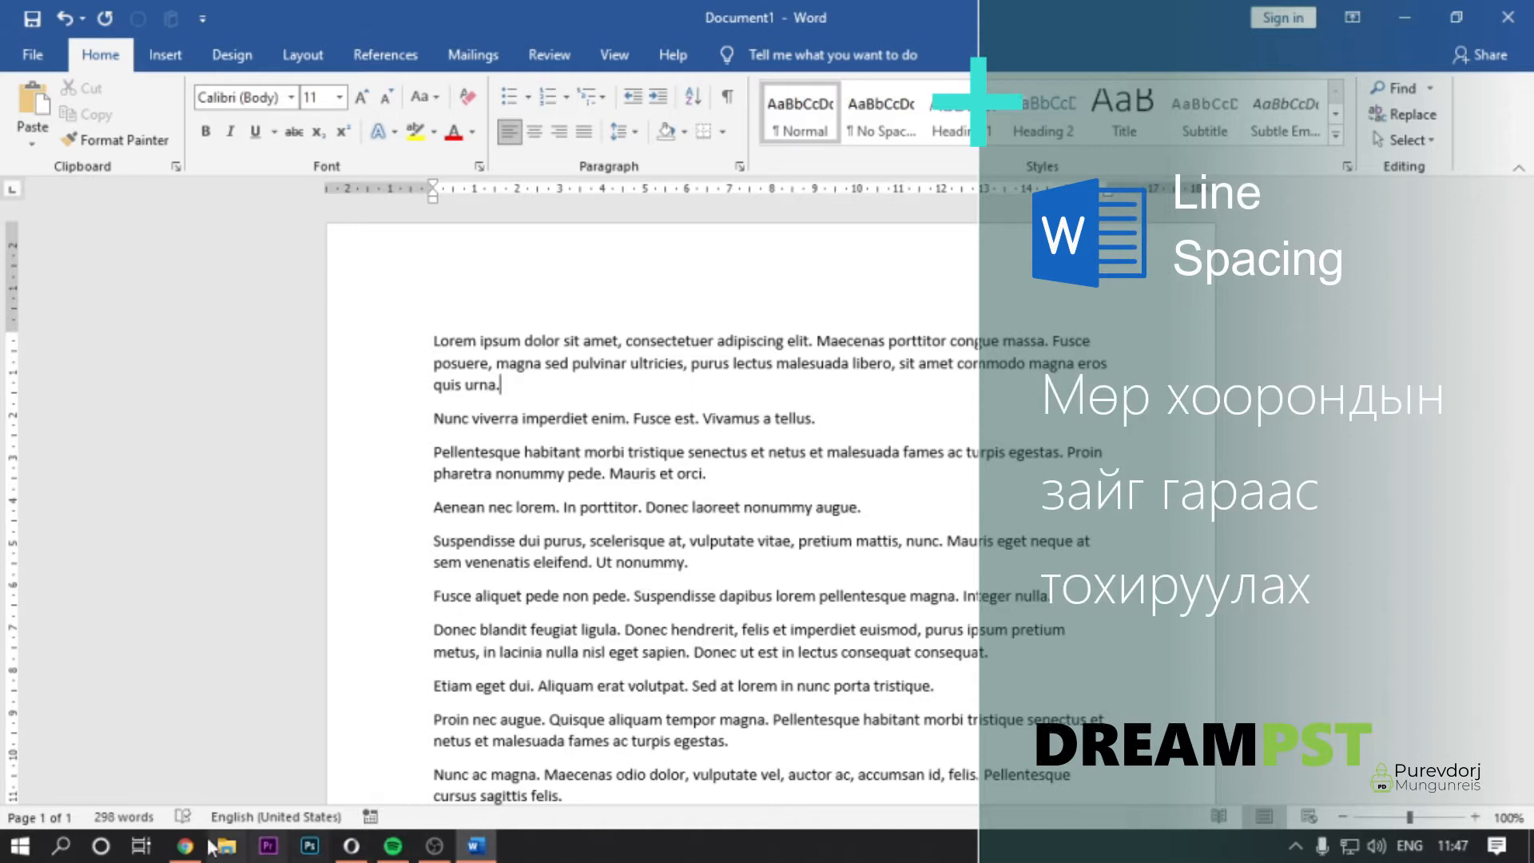
click(183, 849)
click(184, 849)
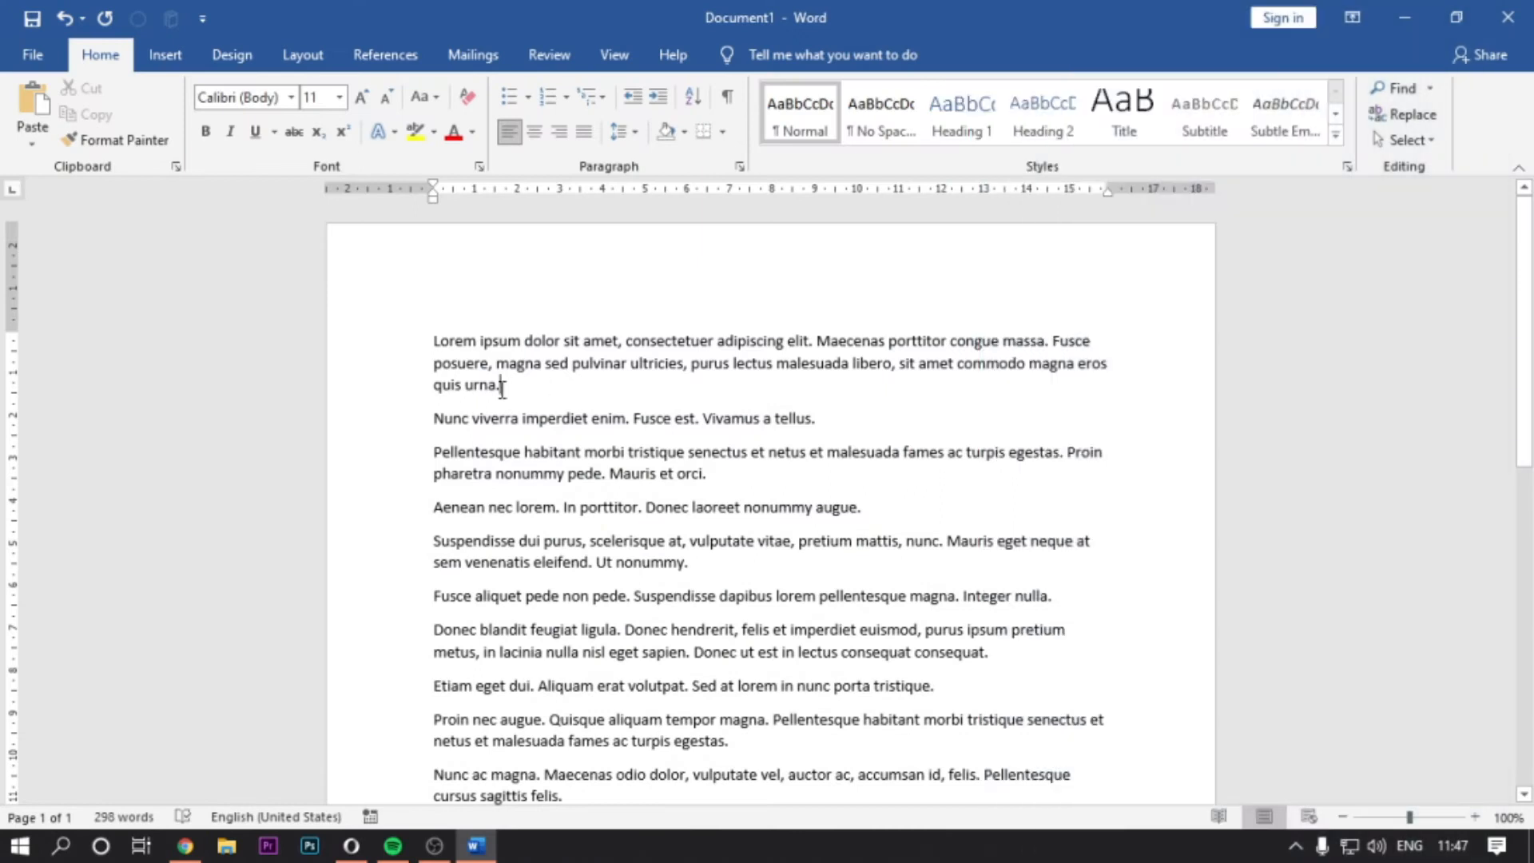
Select the first three paragraphs and look at the available line spacing values without applying one.
drag(722, 472, 415, 340)
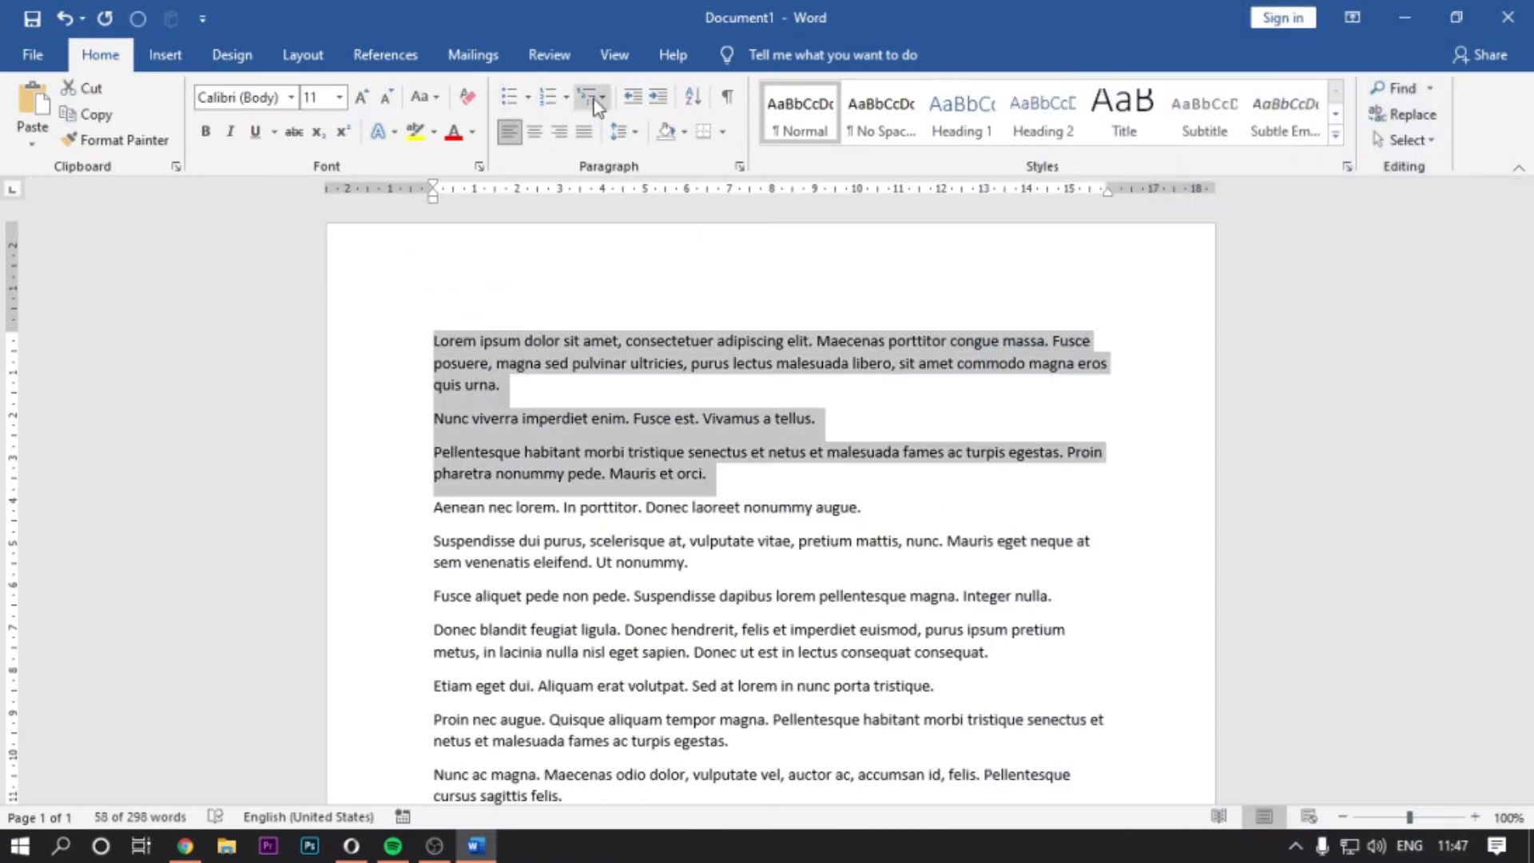
click(619, 136)
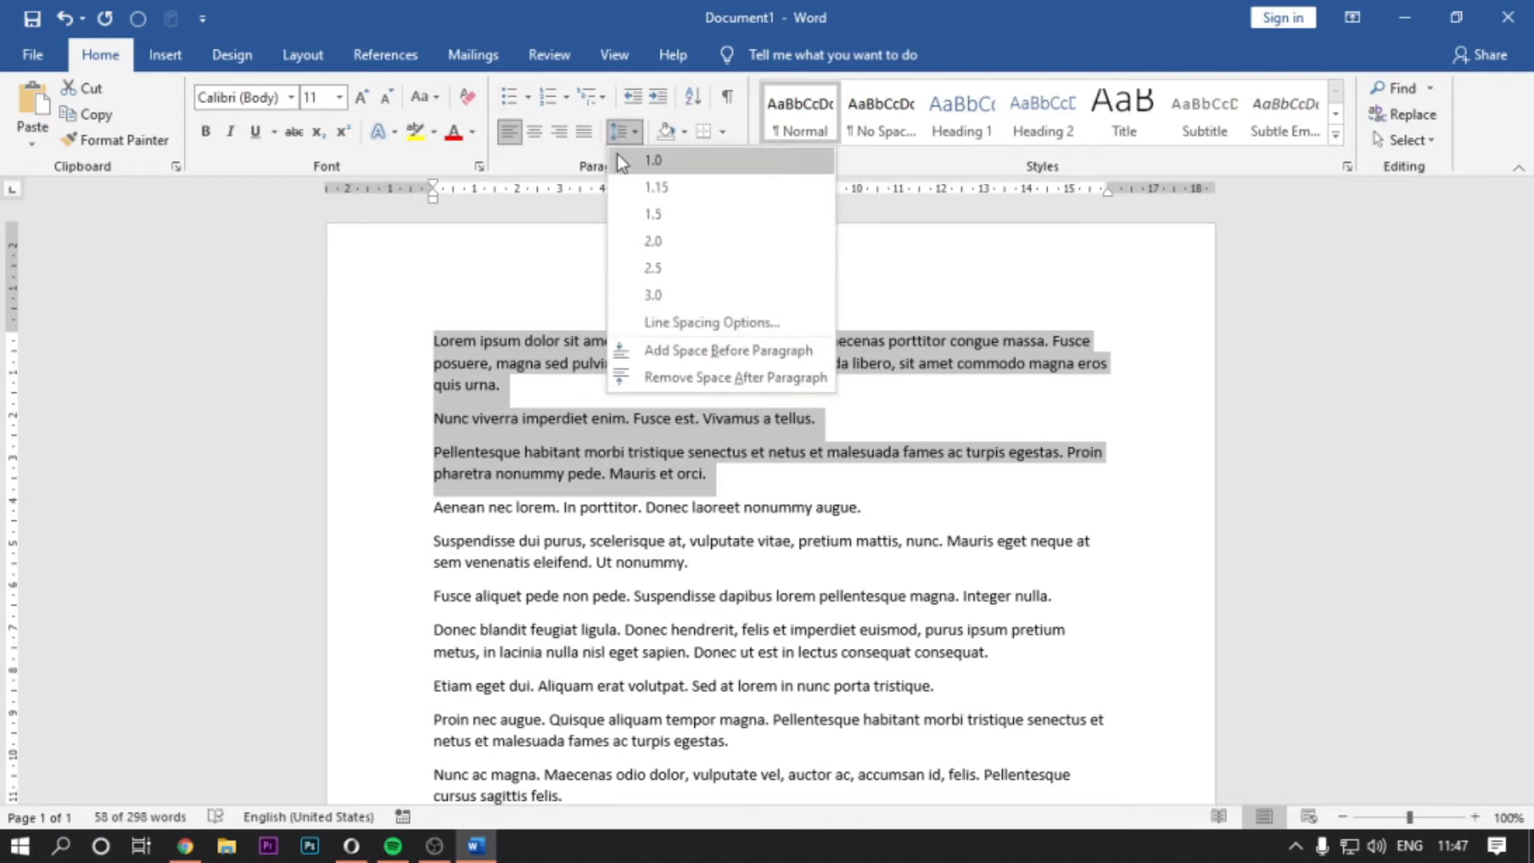
click(512, 350)
click(731, 480)
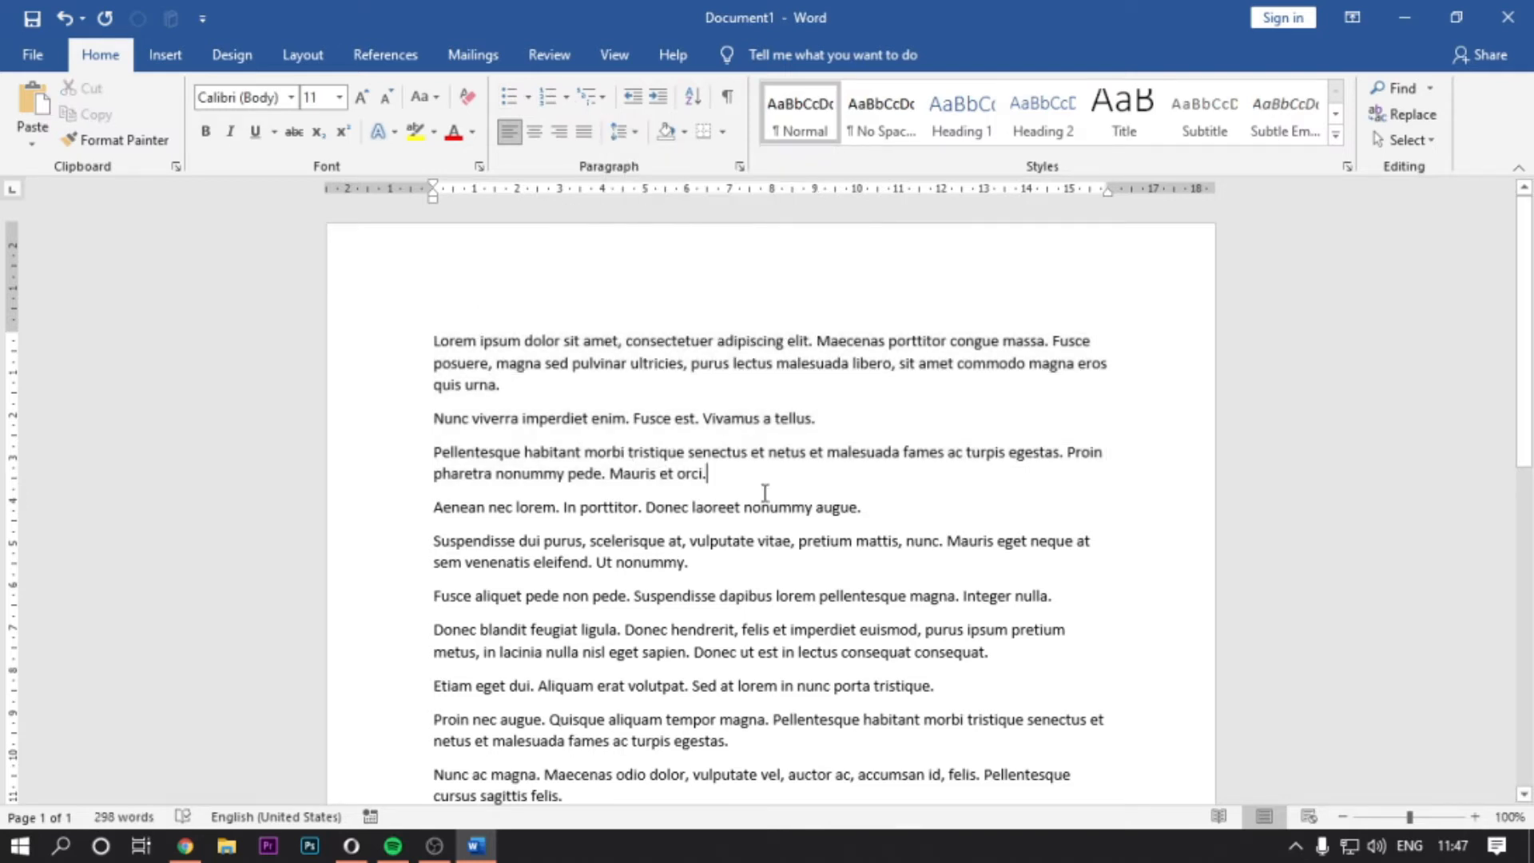
Set the line spacing of the first three paragraphs to 1.0.
shift+click(318, 340)
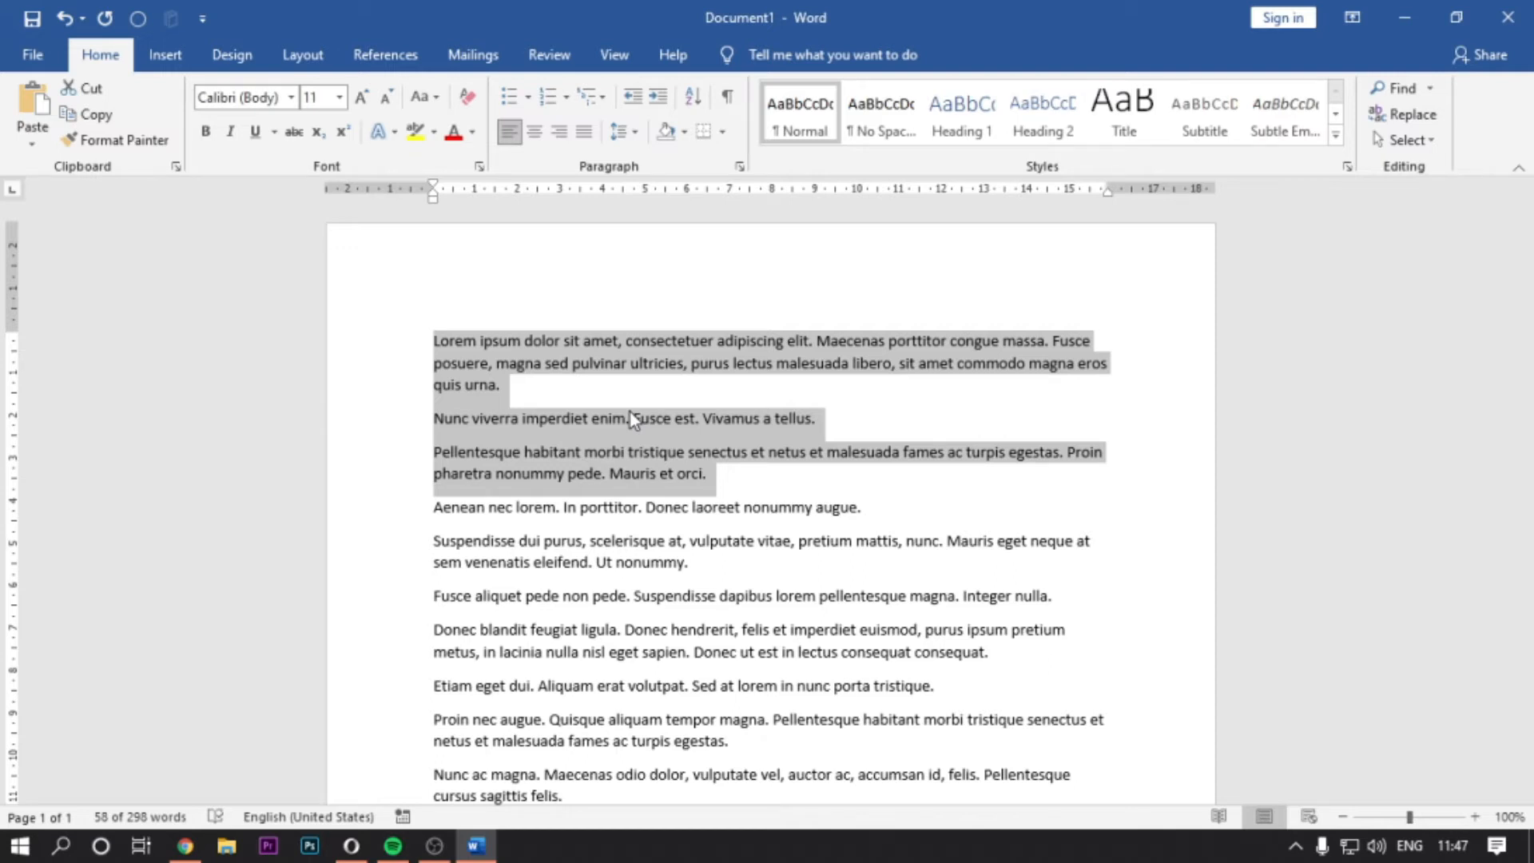
key(ctrl+1)
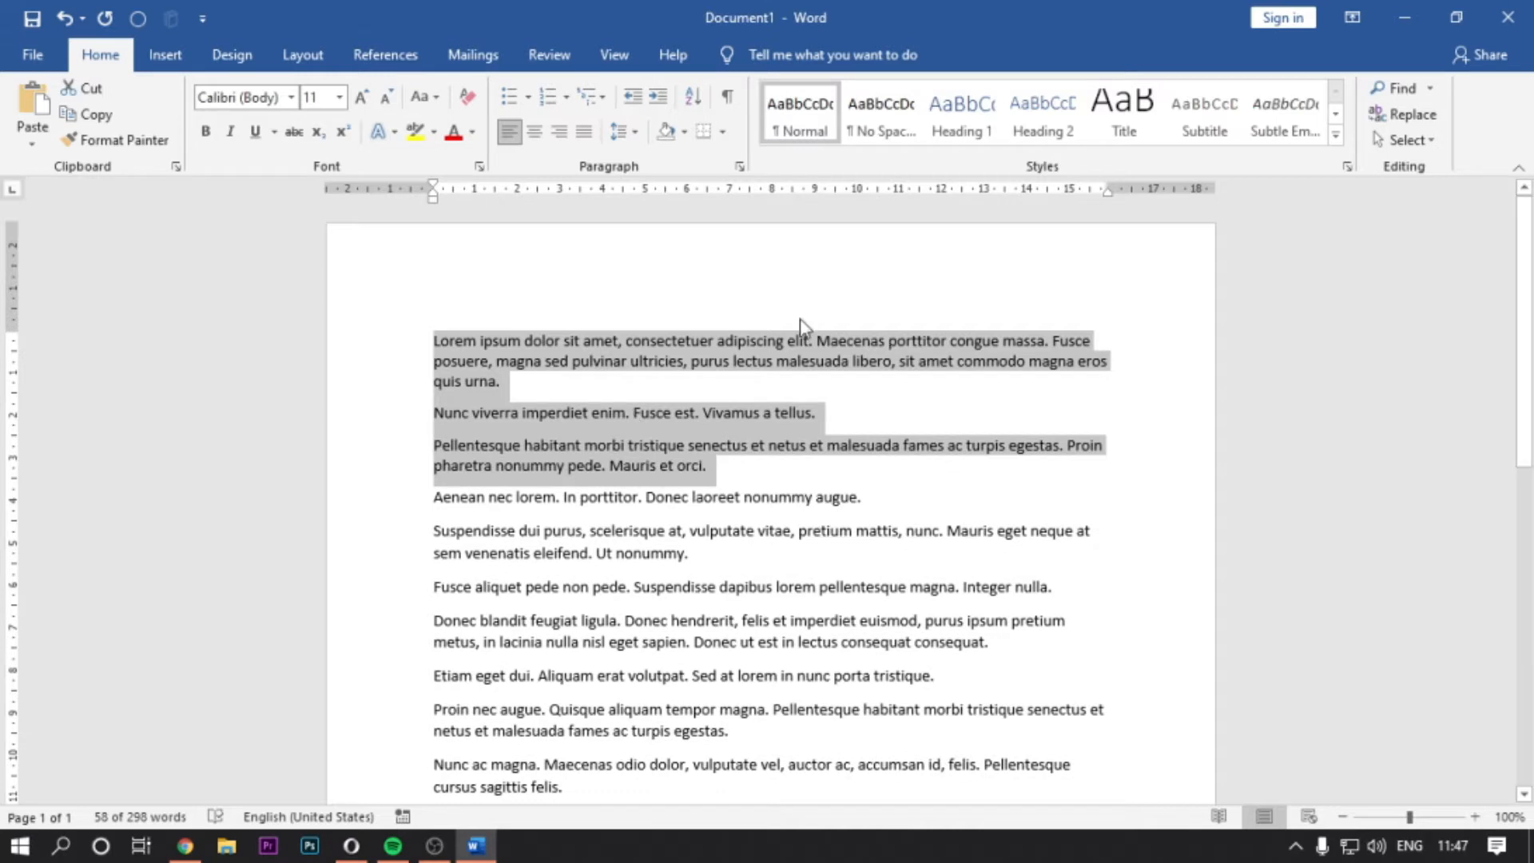
click(623, 131)
click(662, 164)
Set the first three paragraphs to 1.5 line spacing and check the line spacing setting.
key(ctrl+5)
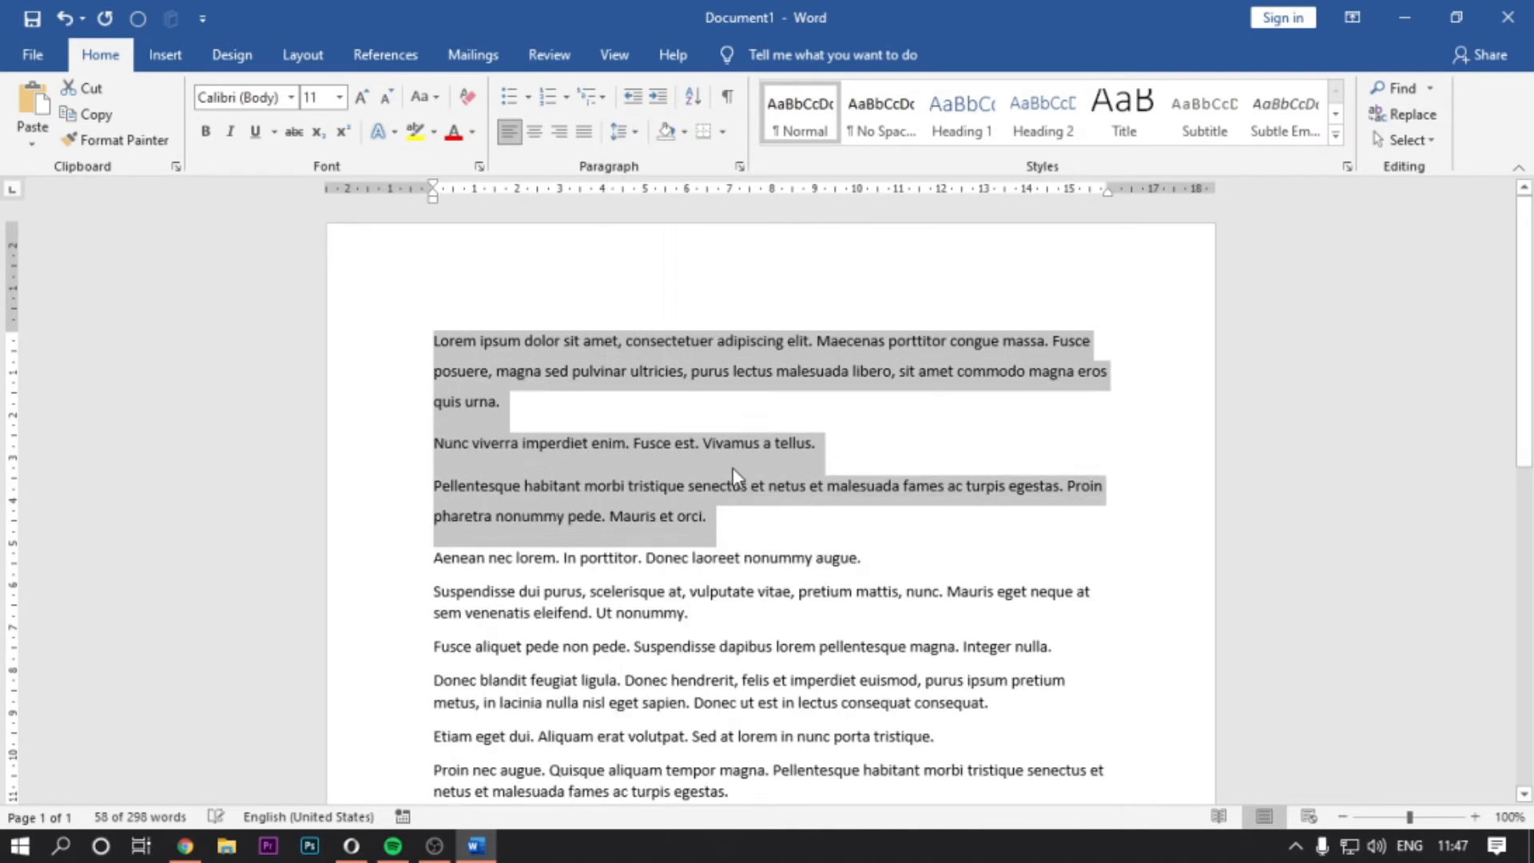
click(623, 130)
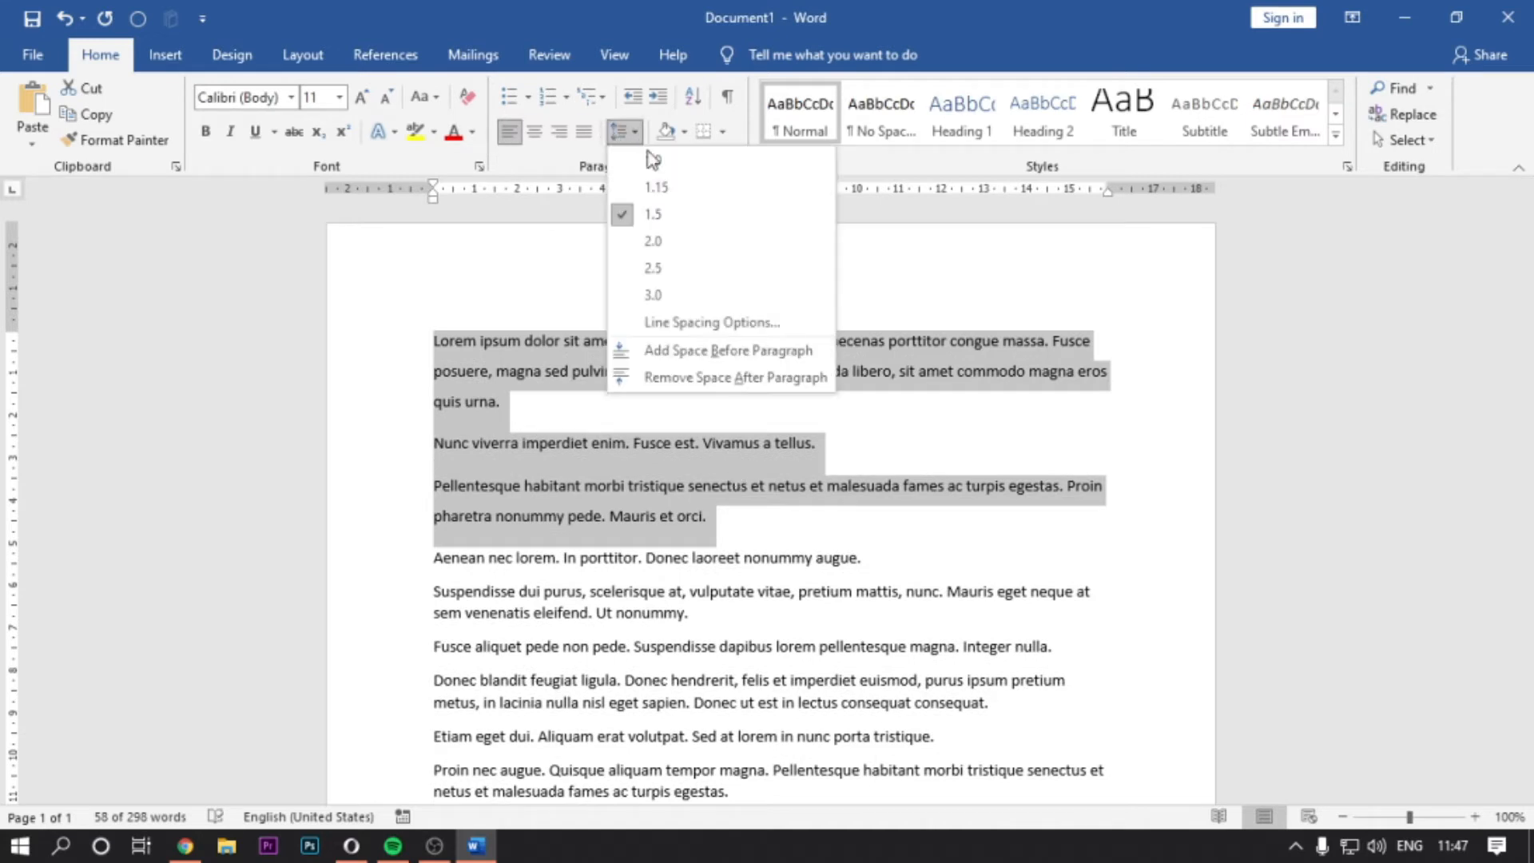
click(506, 385)
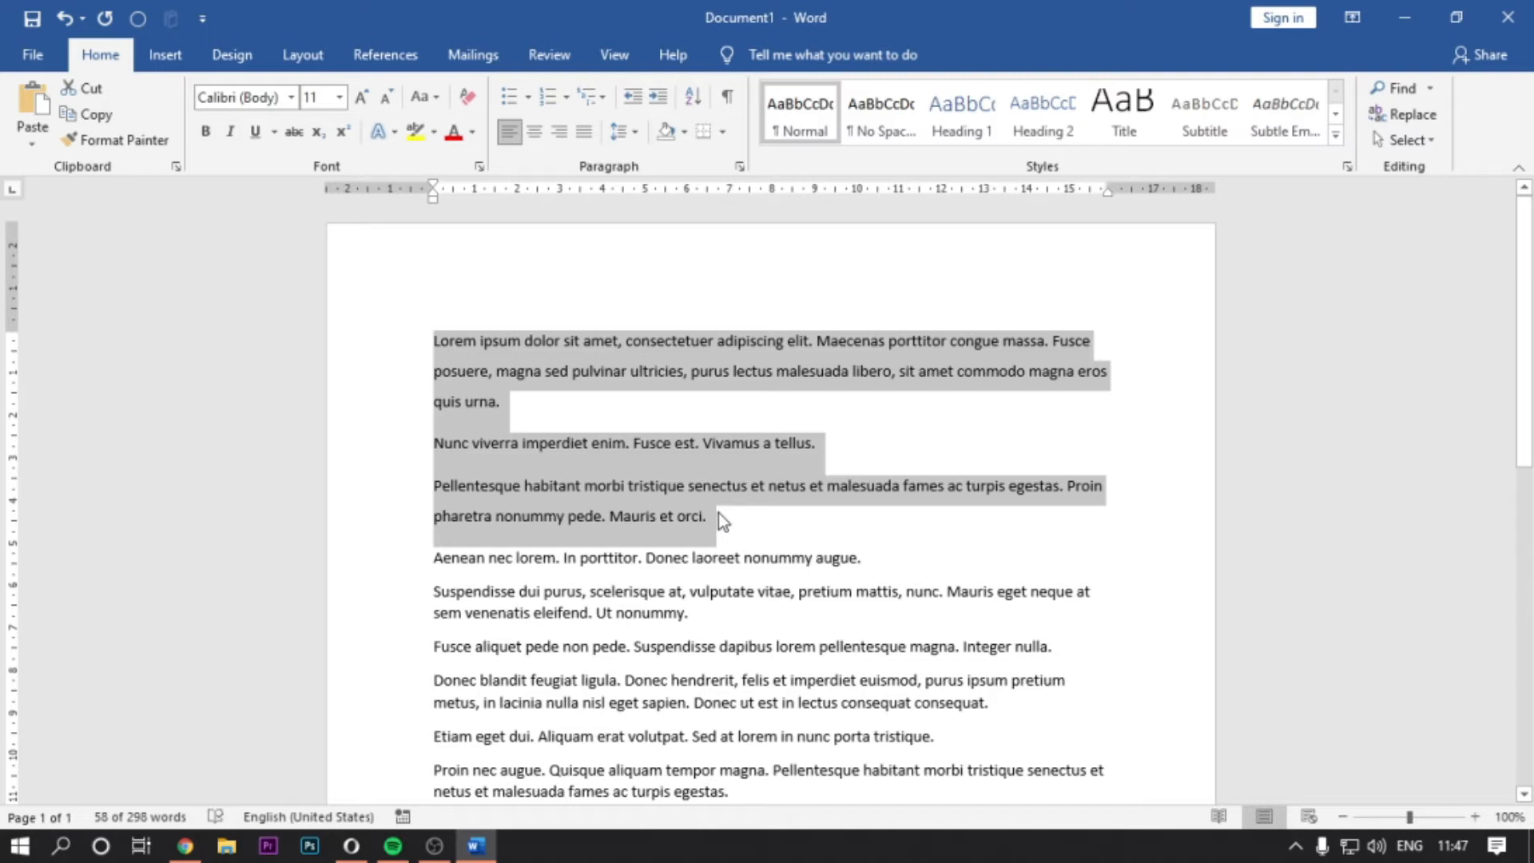
Apply 2.0 line spacing to the first three paragraphs and check the line spacing setting.
key(ctrl+2)
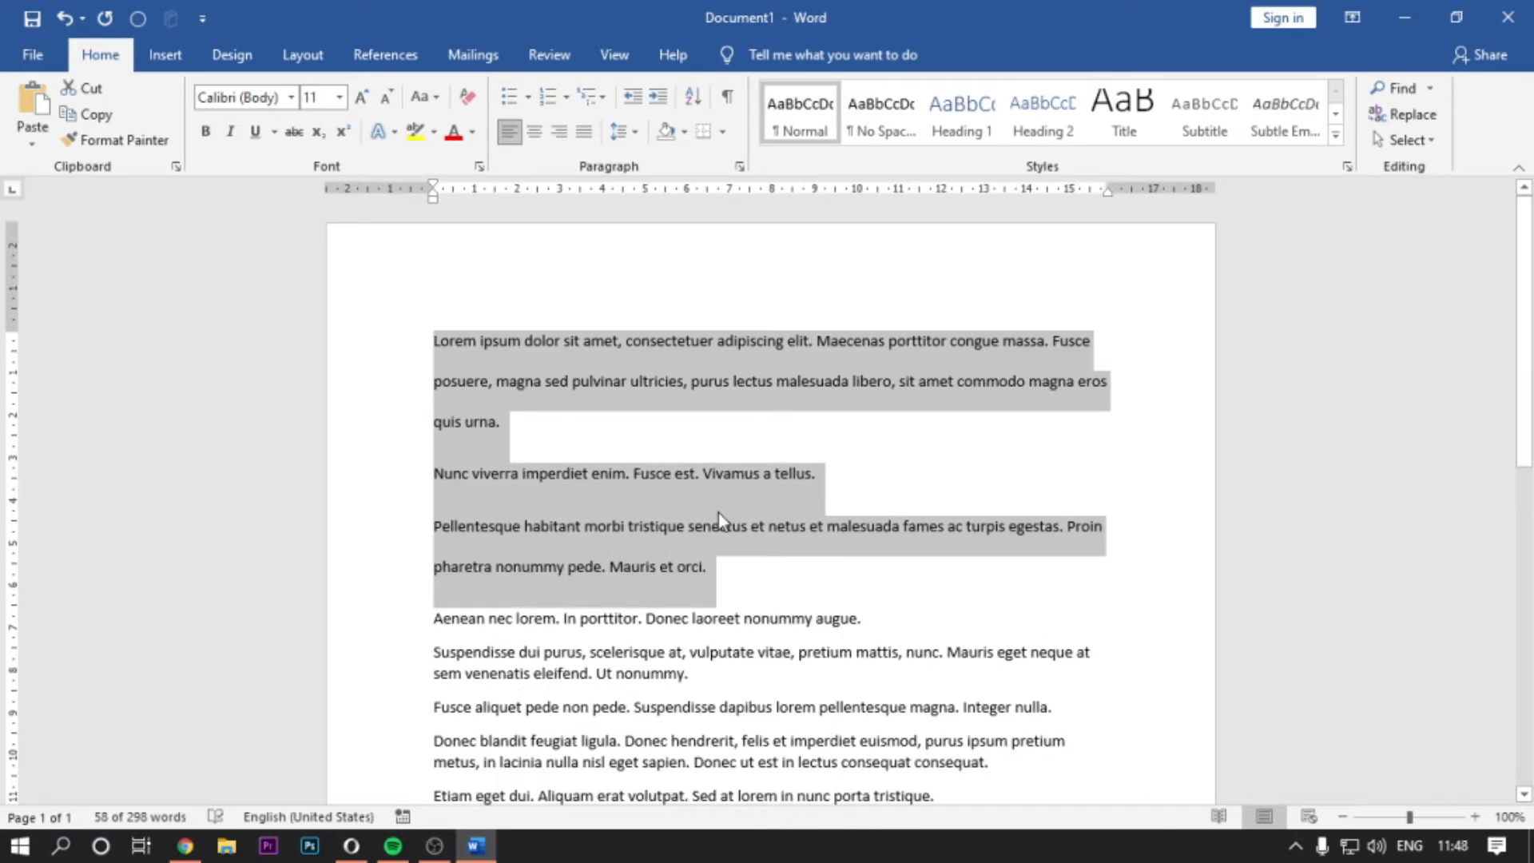
click(635, 130)
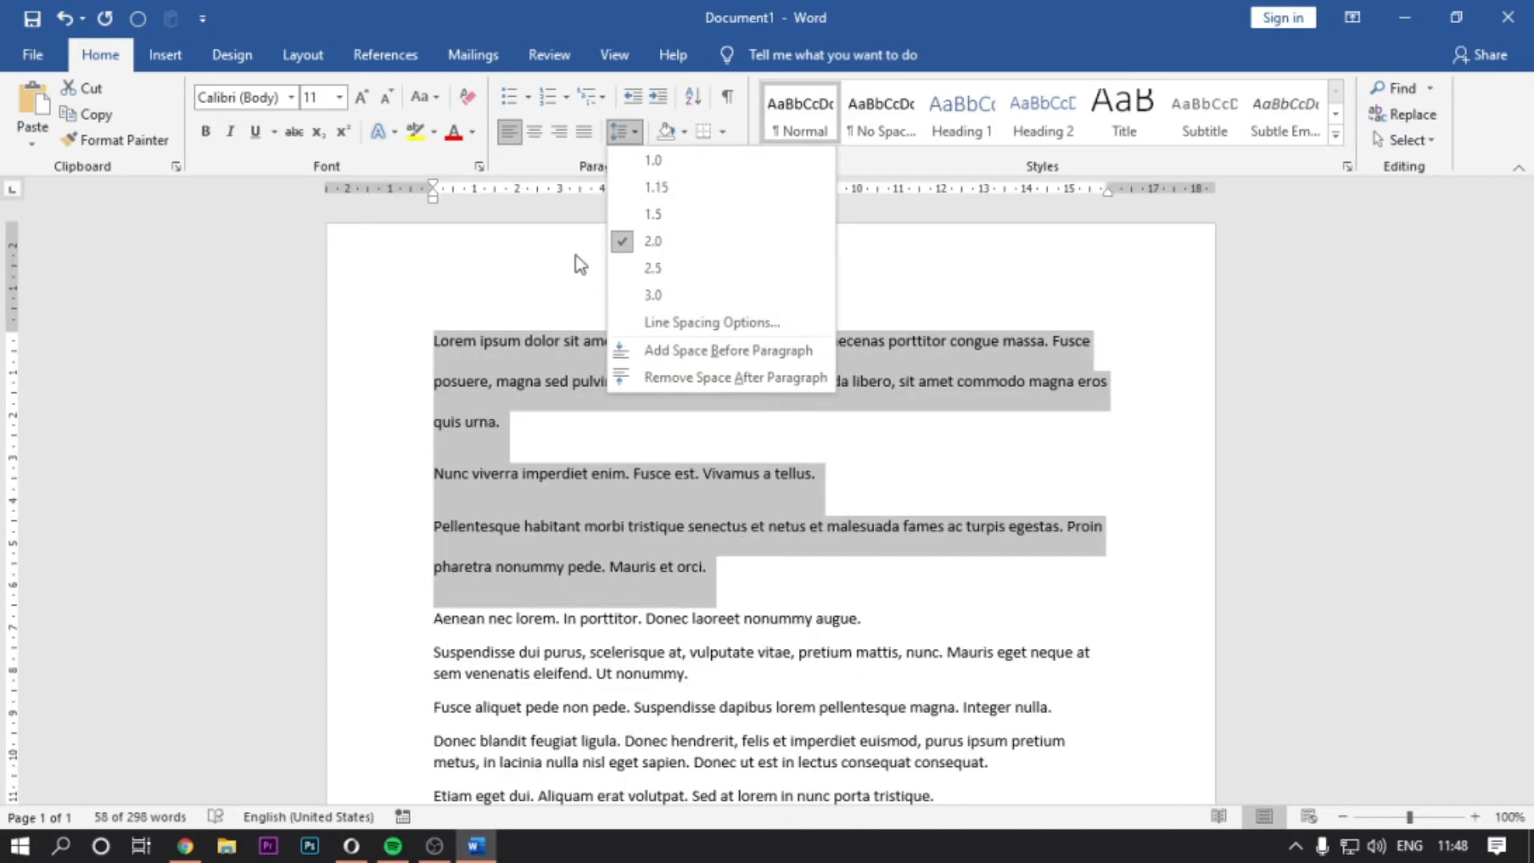
click(721, 572)
Reselect the first three paragraphs, set them to single line spacing and format them as subscript.
drag(732, 579, 359, 343)
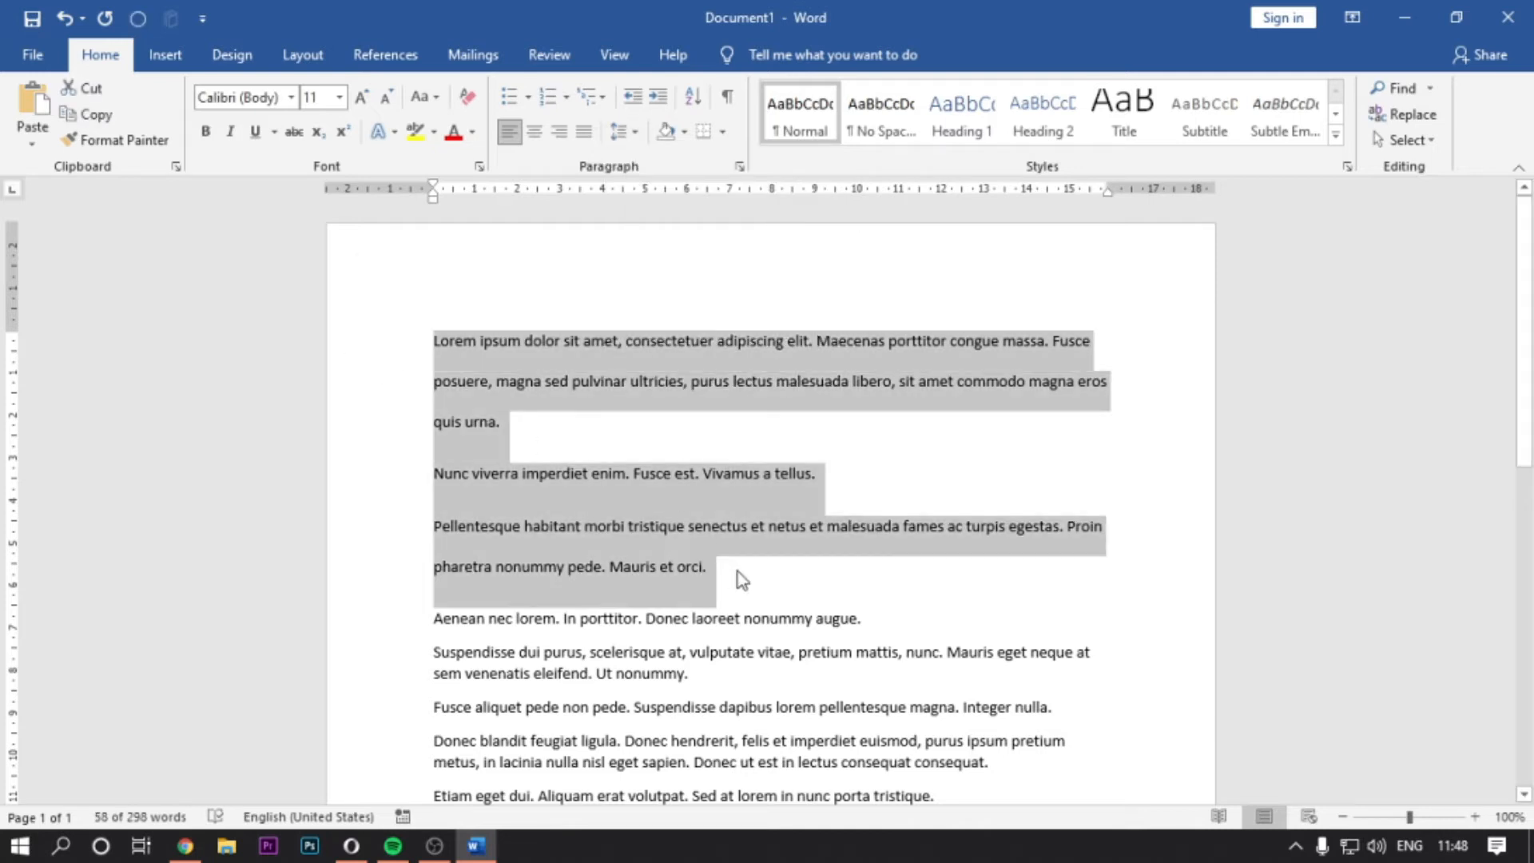
key(ctrl+1)
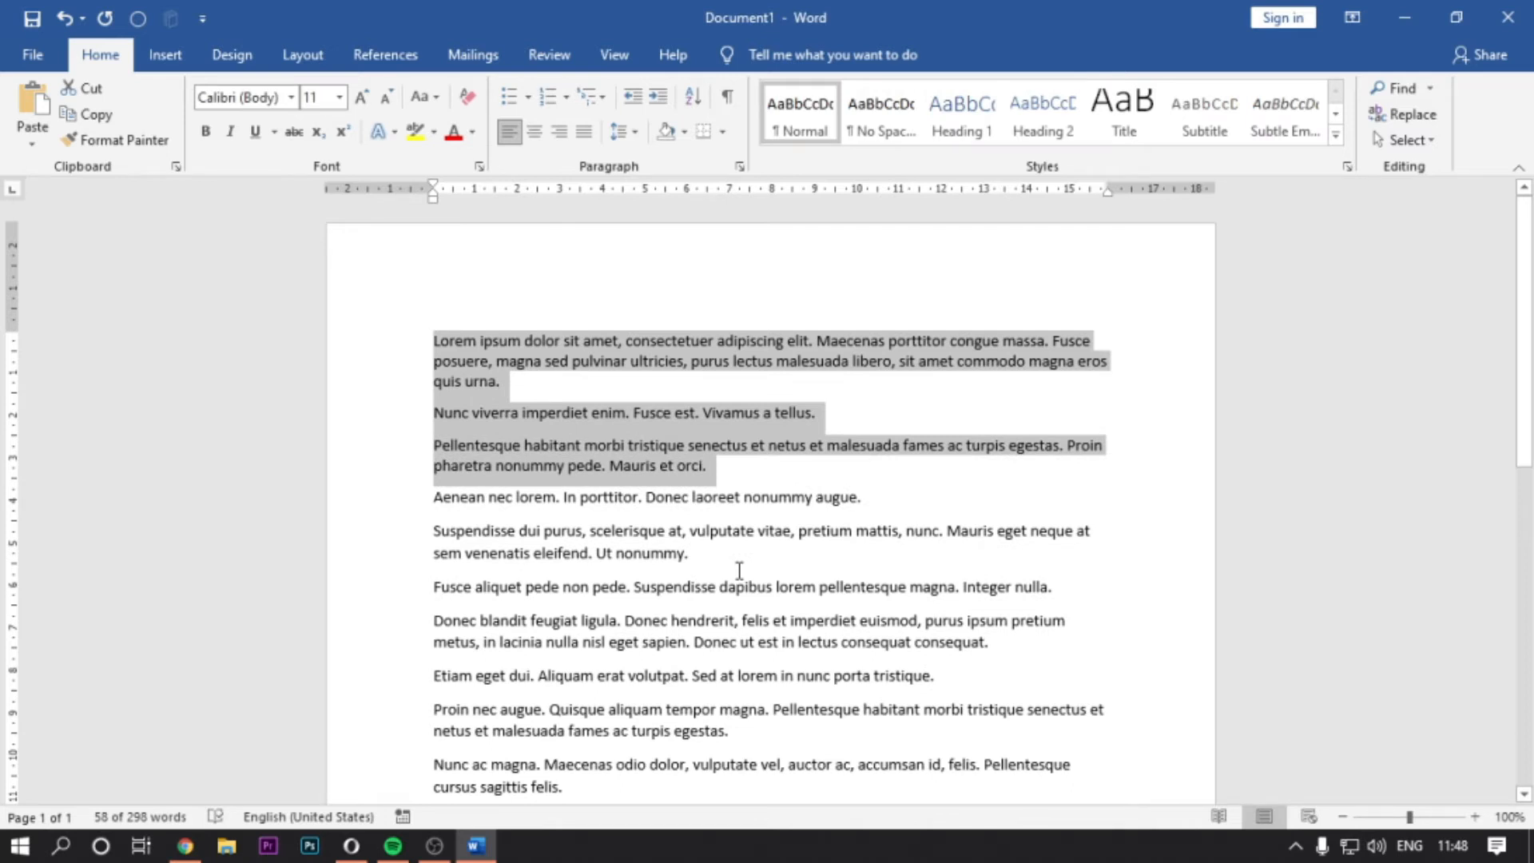
key(ctrl+equal)
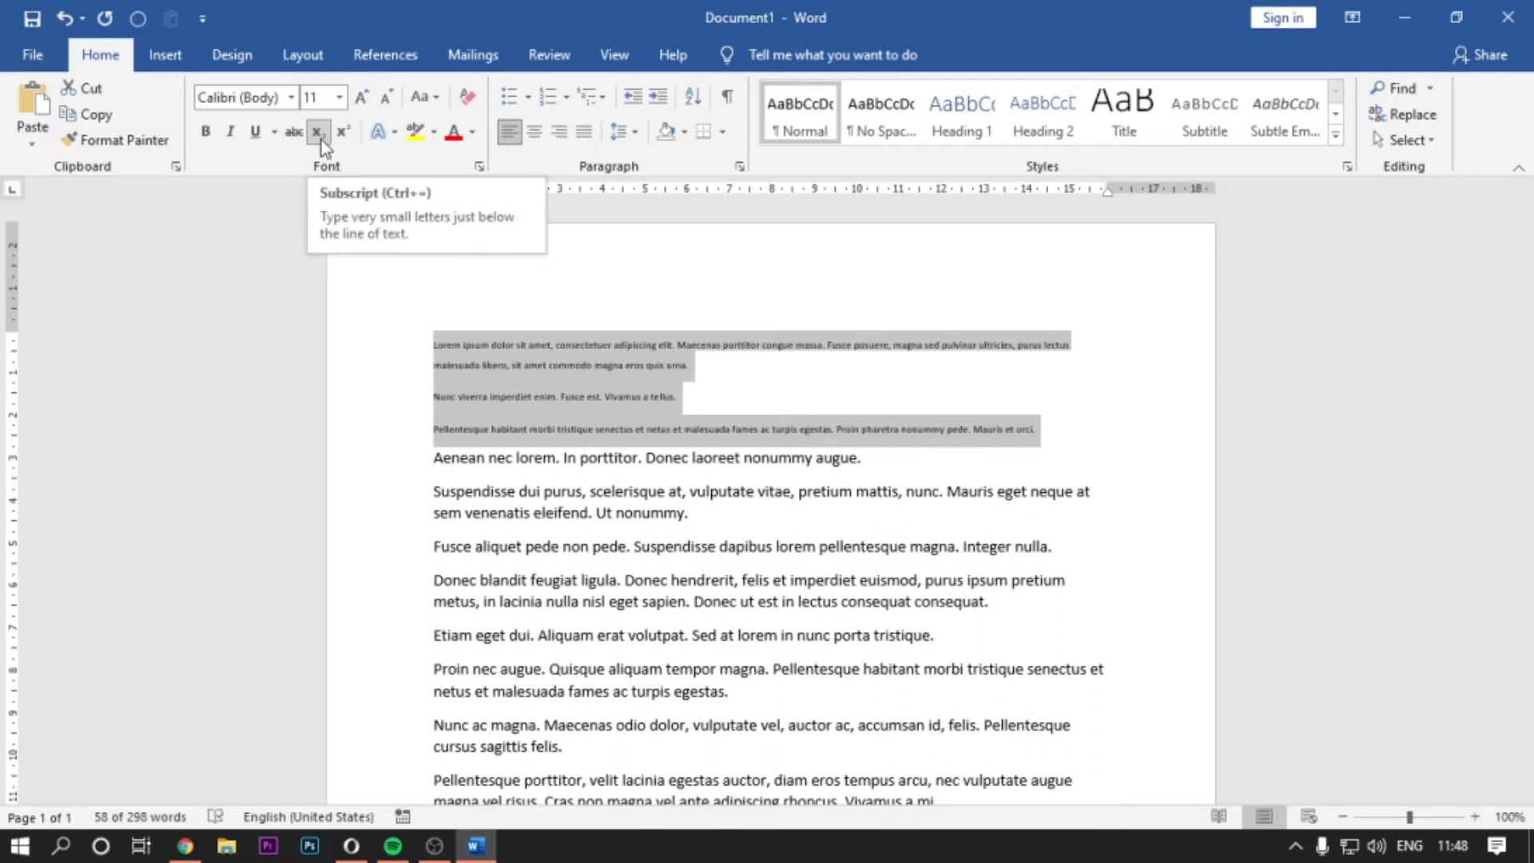
Undo the subscript formatting on the first three paragraphs.
click(665, 362)
key(ctrl+z)
click(703, 448)
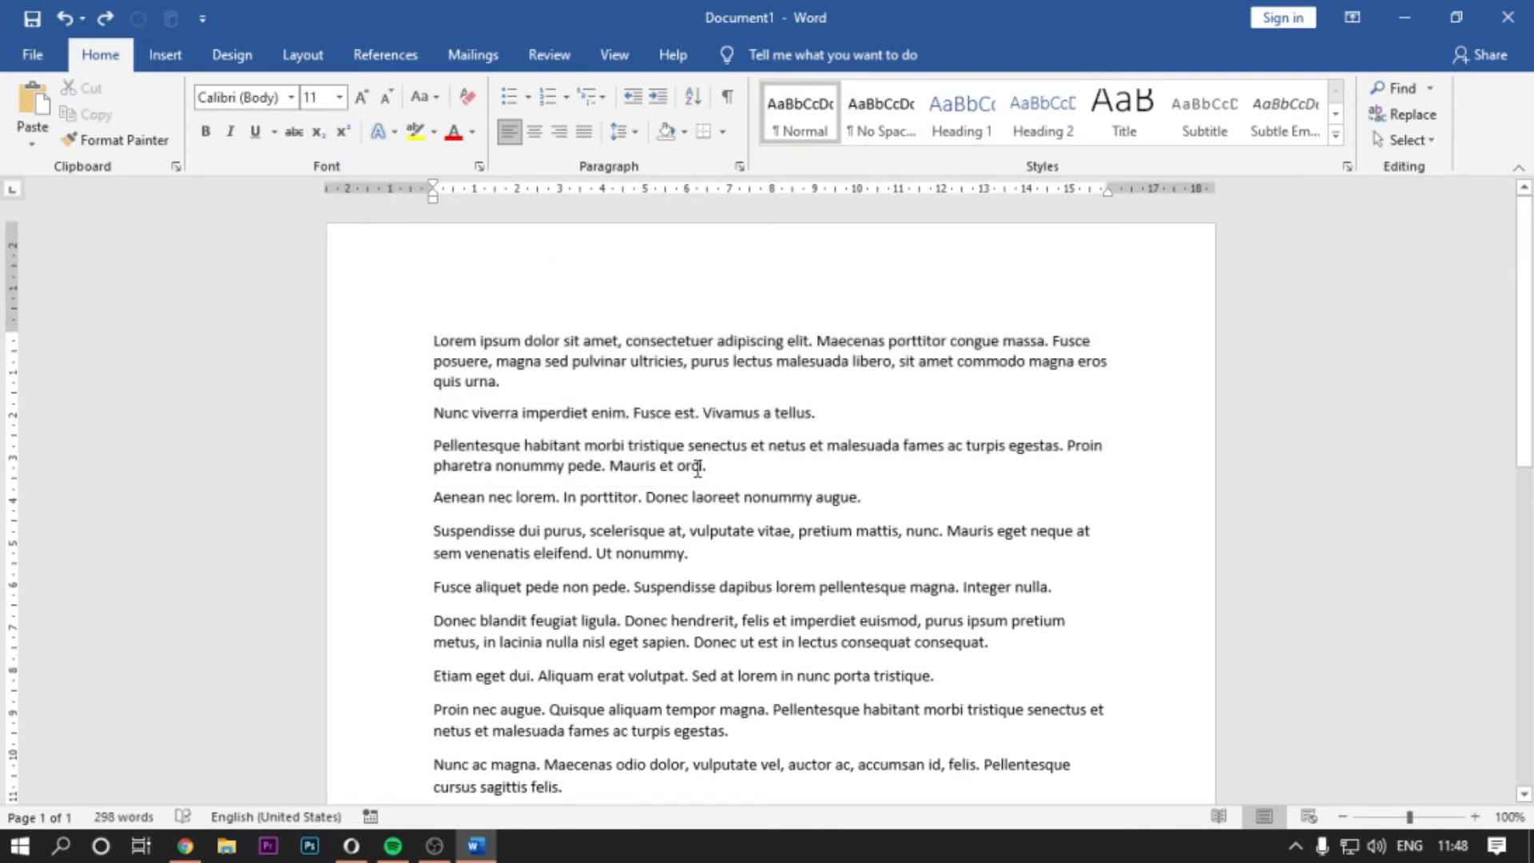
Add a new paragraph reading X2 directly below the first paragraph.
click(579, 392)
key(Return)
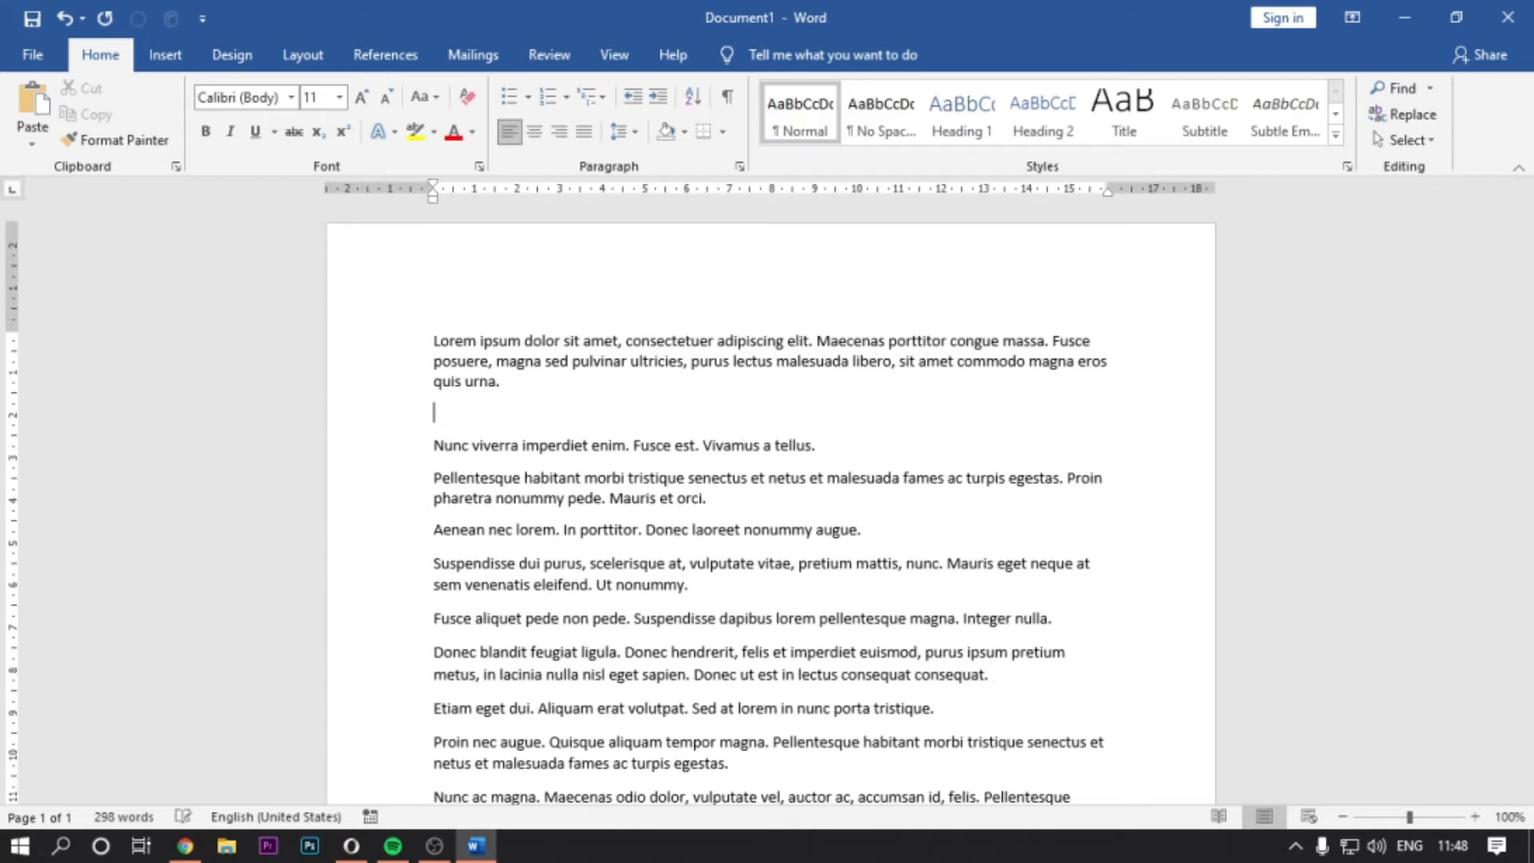
text(x2)
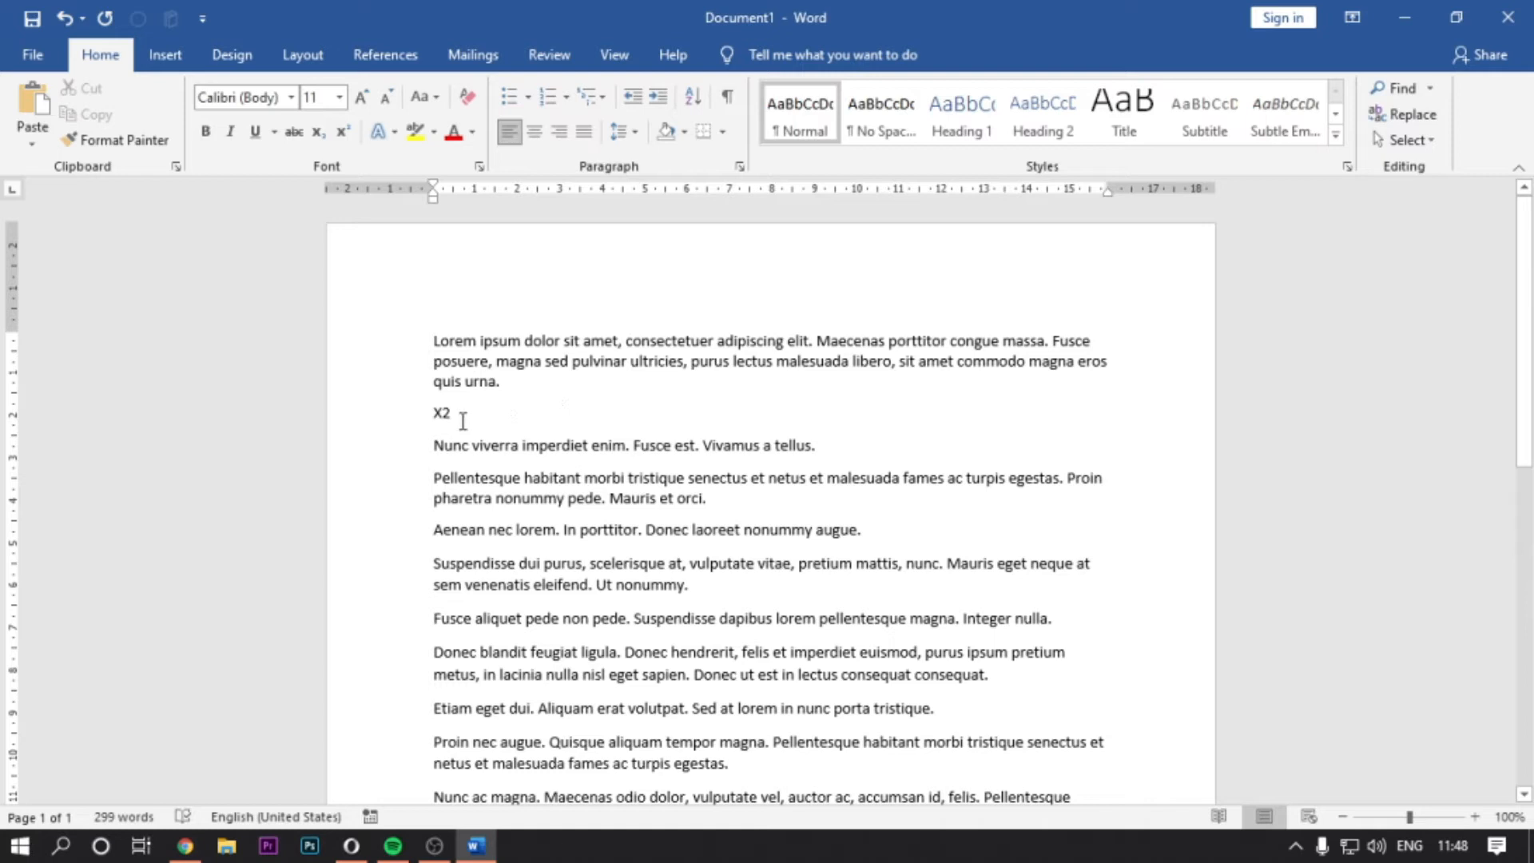
Format the 2 in X2 as superscript and undo that formatting.
drag(440, 414, 521, 419)
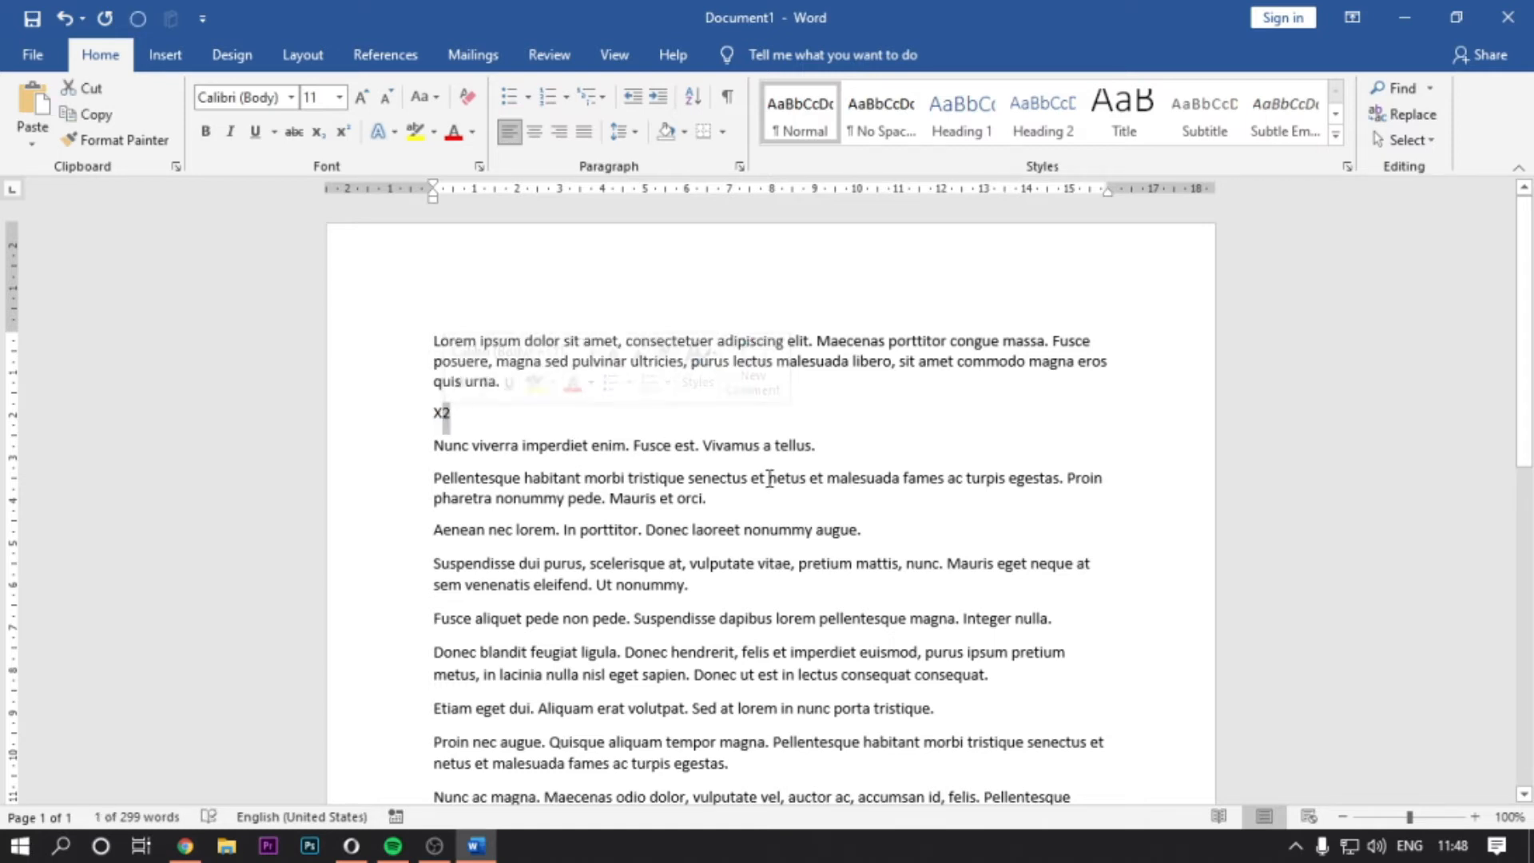
key(ctrl+shift+plus)
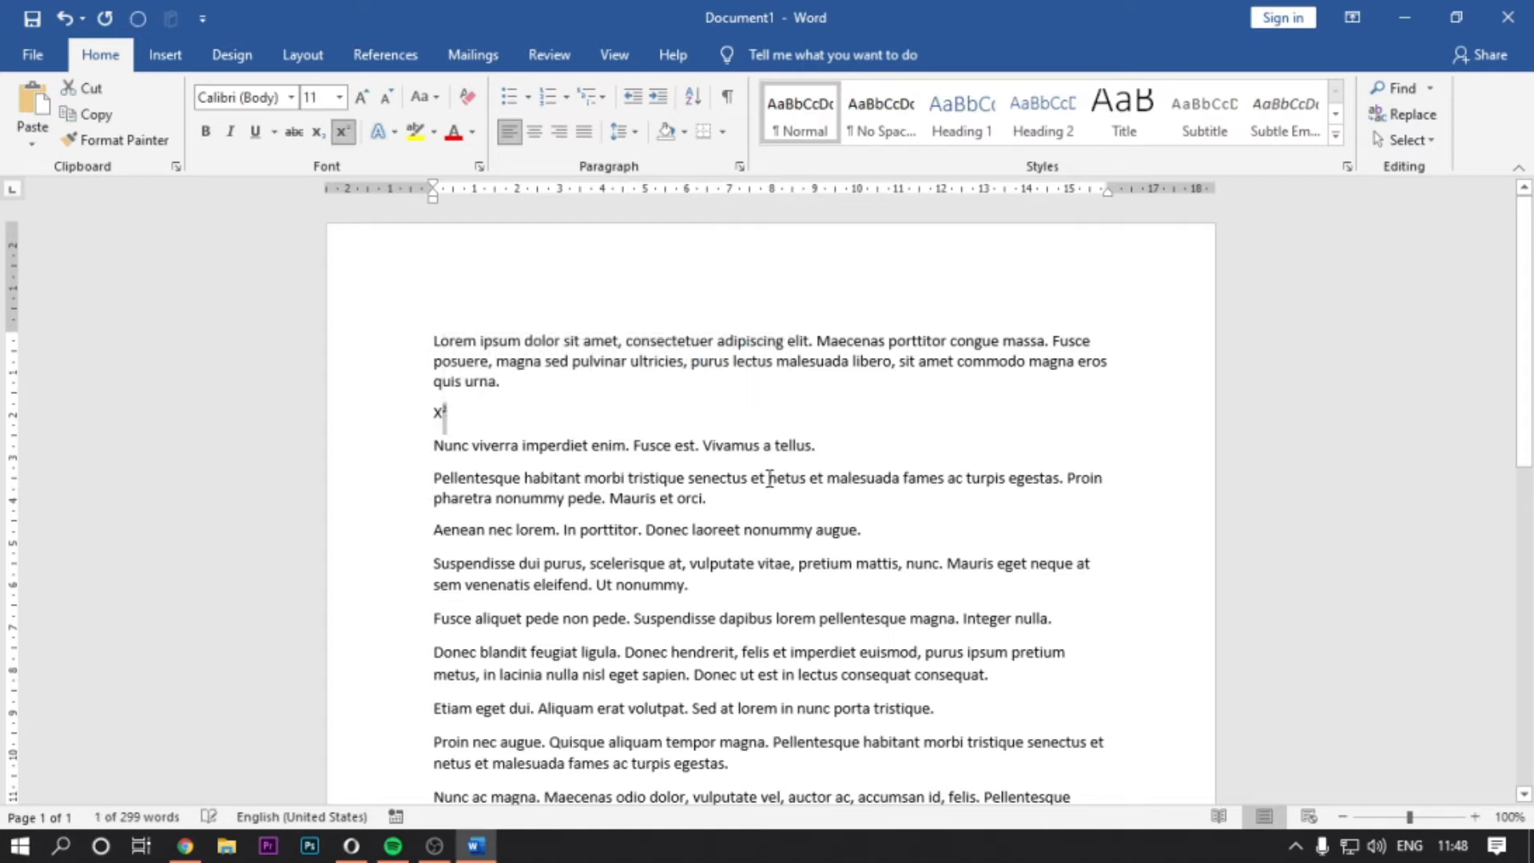
click(442, 411)
drag(448, 411, 441, 413)
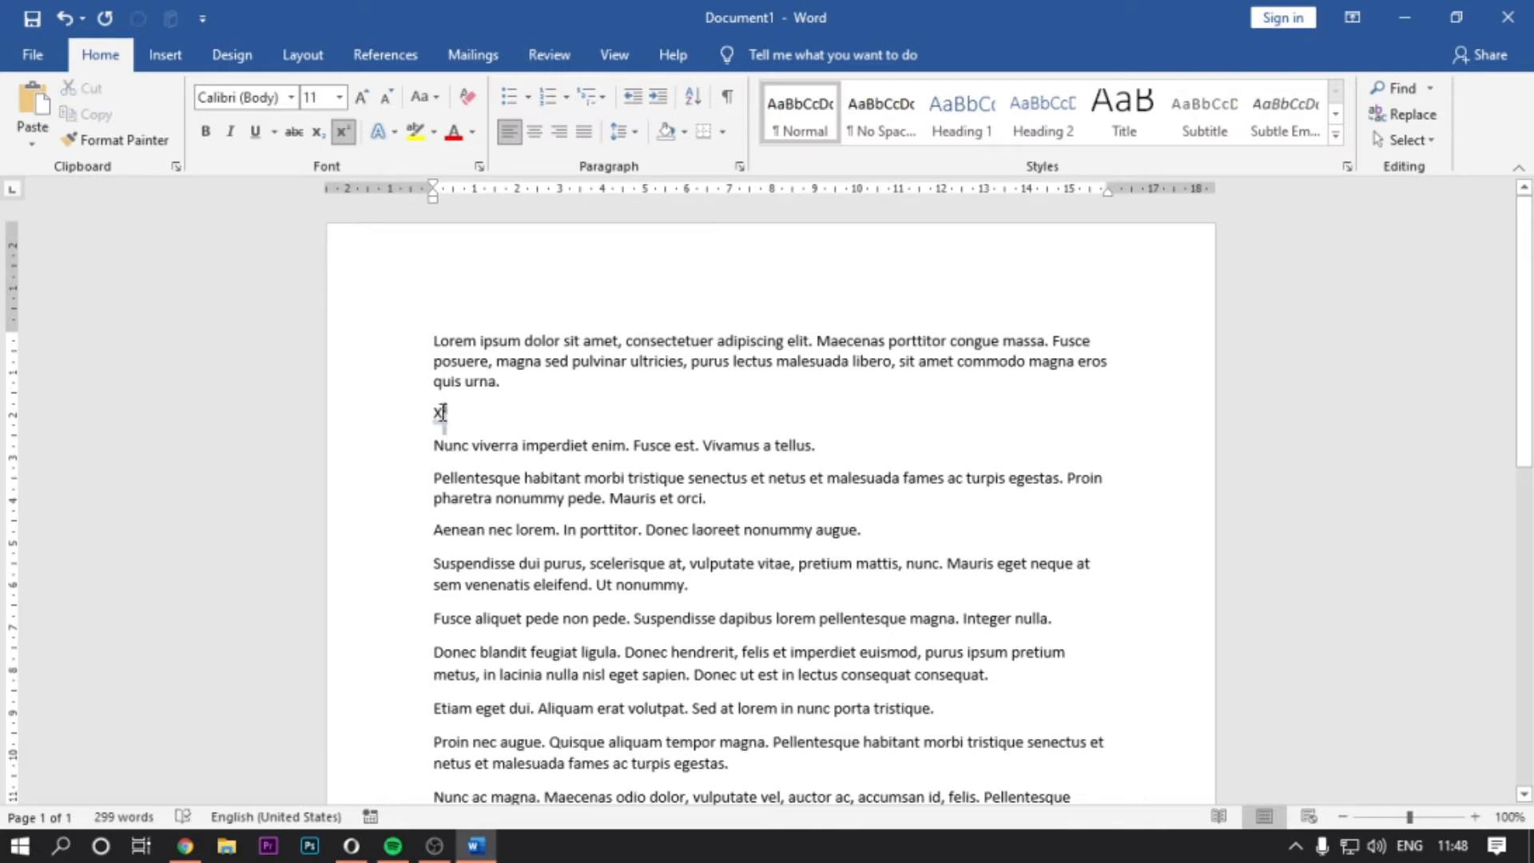
key(ctrl+z)
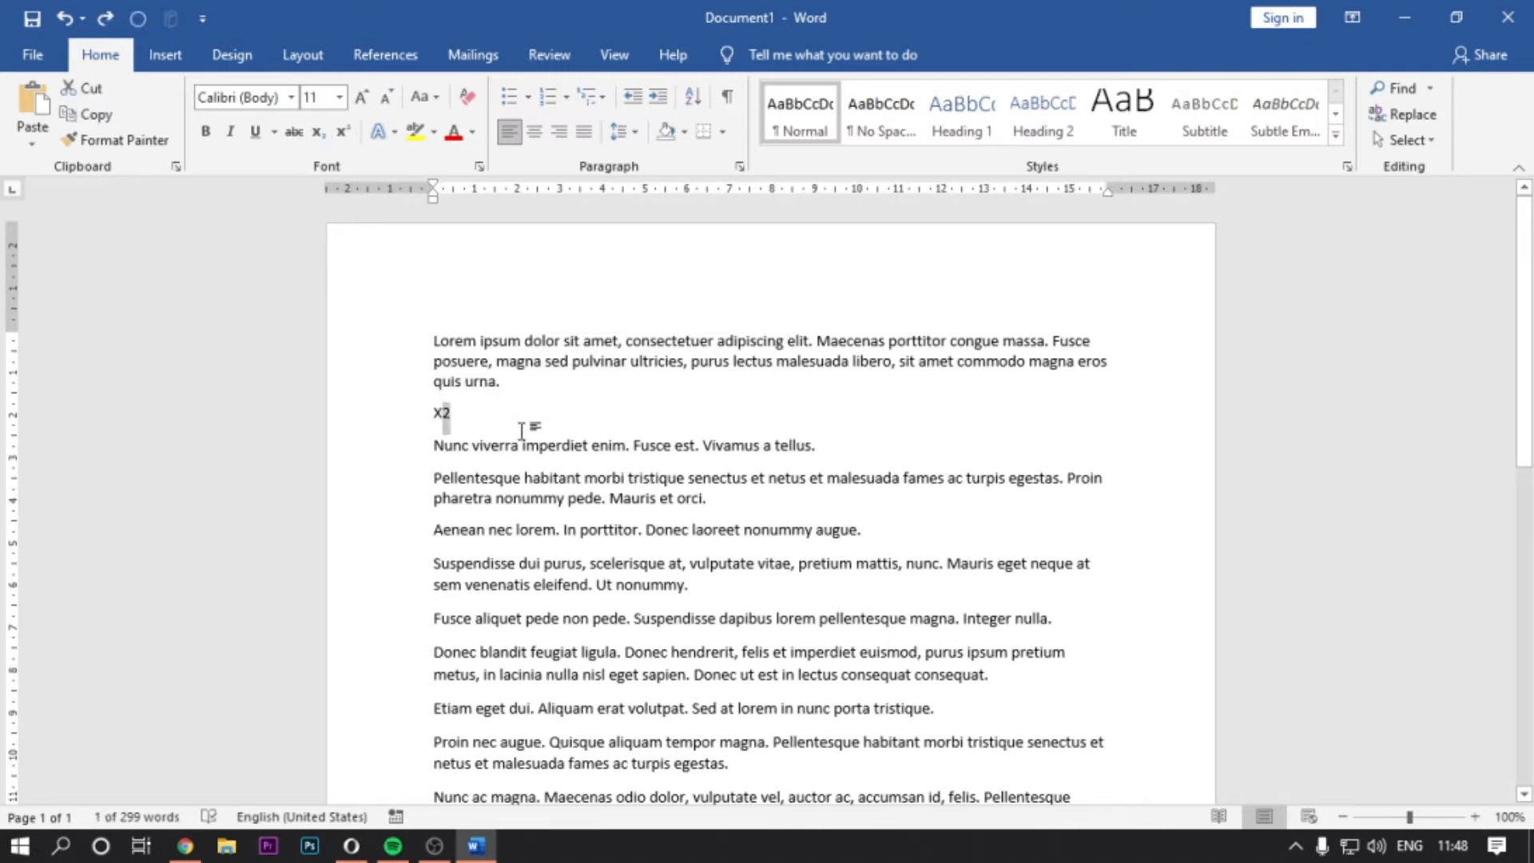
Format the 2 in X2 as subscript.
key(ctrl+equal)
drag(453, 416, 430, 418)
click(470, 416)
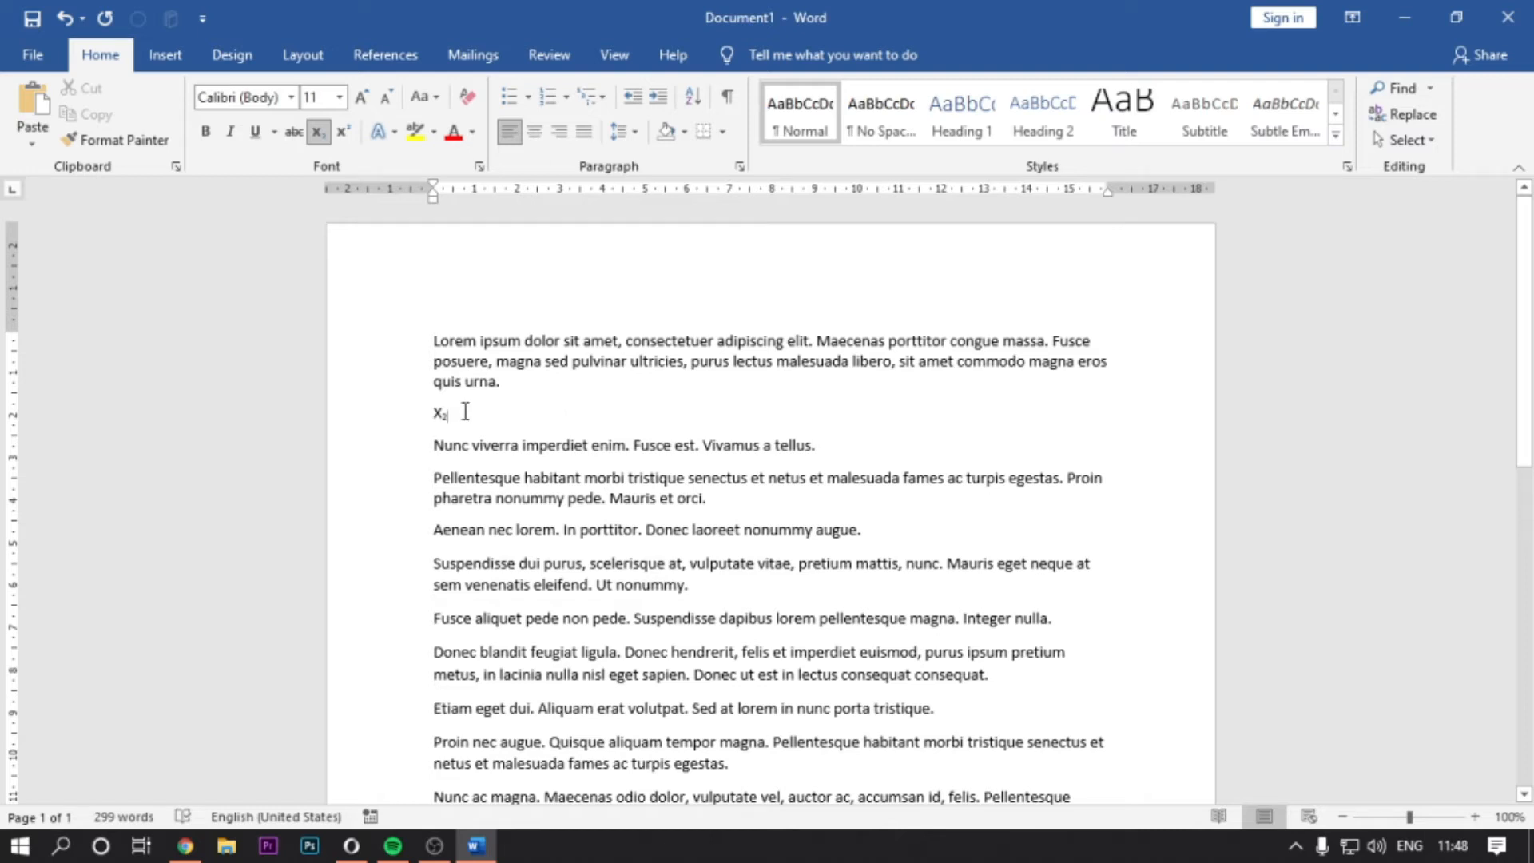
Apply 2.0 line spacing to the first paragraph and change it to 1.5.
double_click(411, 336)
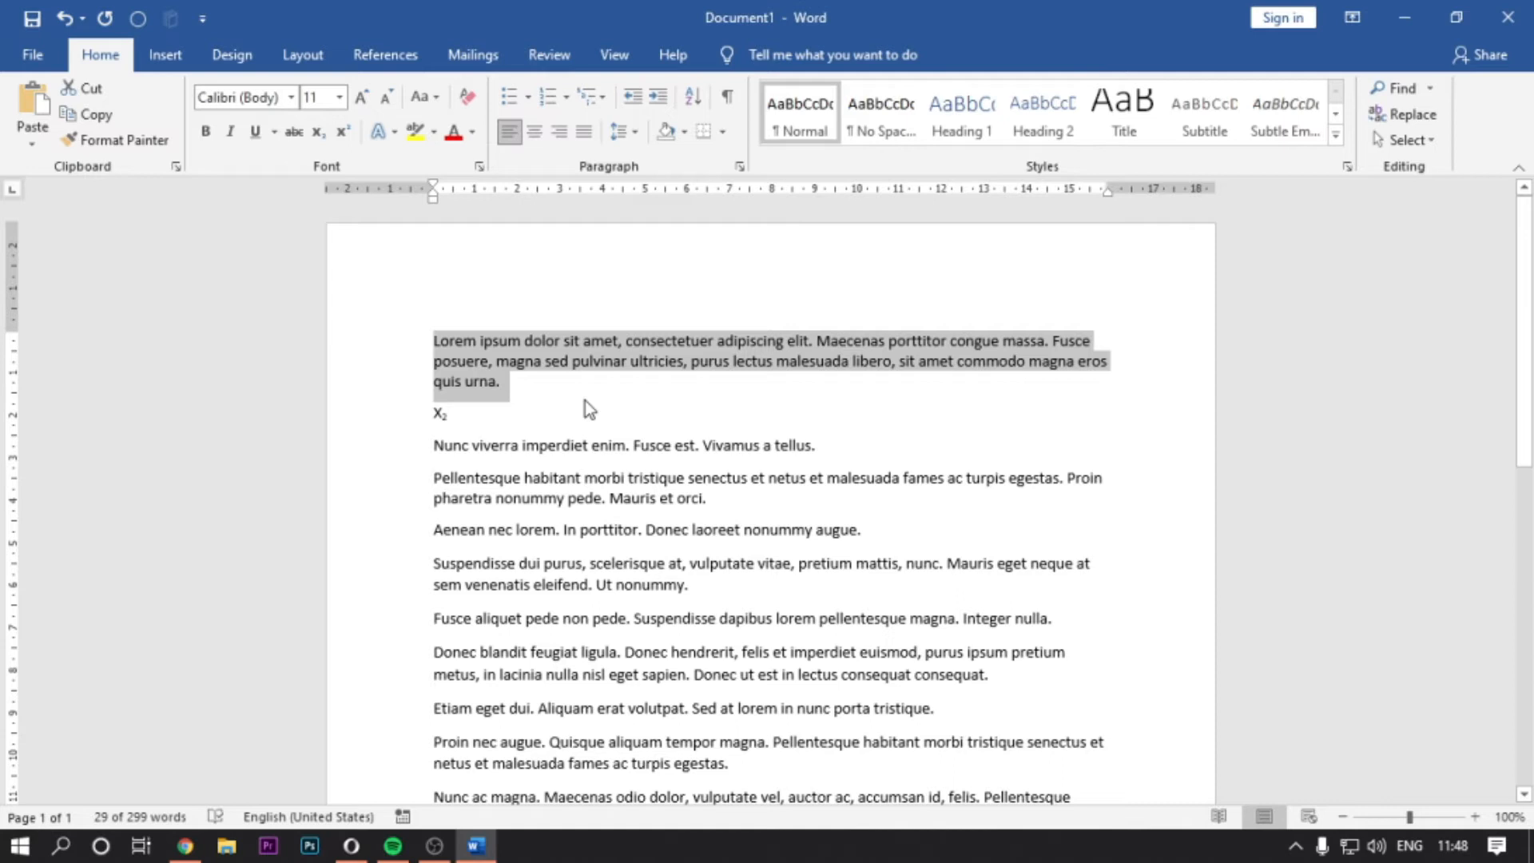
key(ctrl+2)
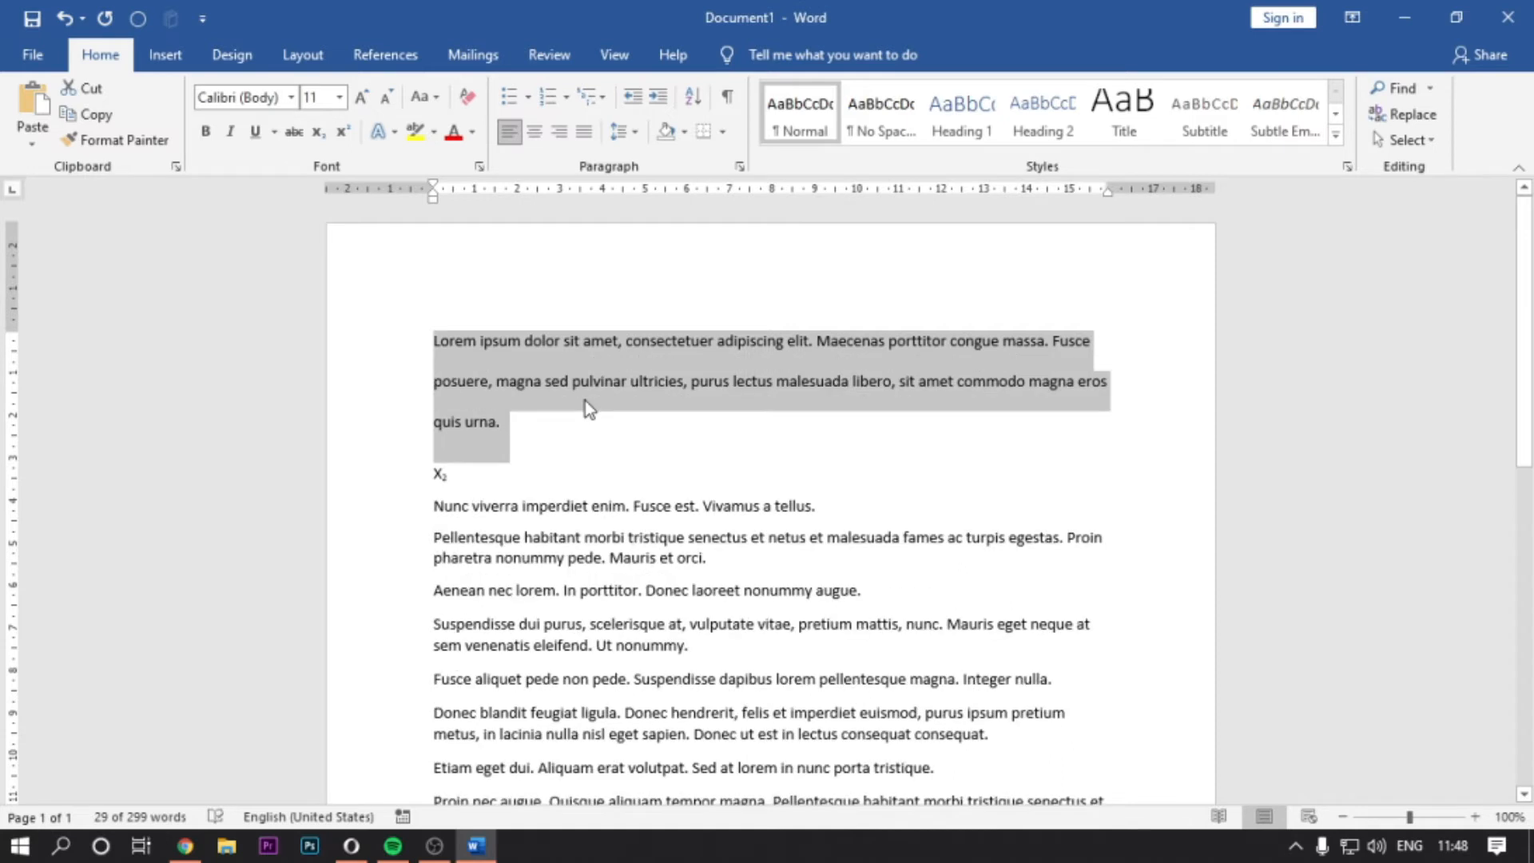
key(ctrl+5)
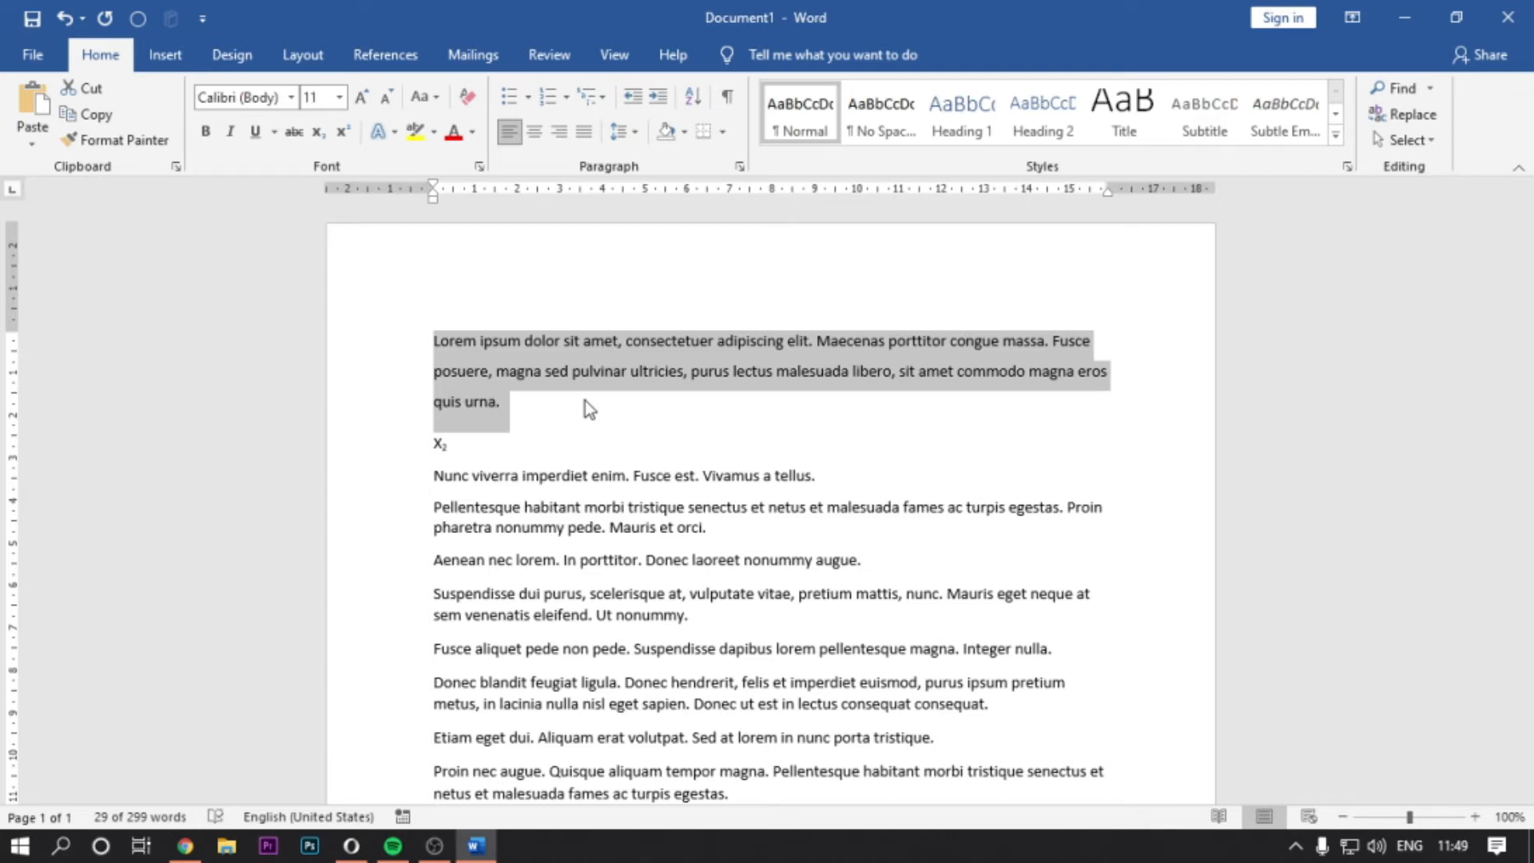
Add space before the paragraph starting "Suspendisse dui purus" and check the line spacing options.
scroll(560, 484, down, 3)
click(515, 489)
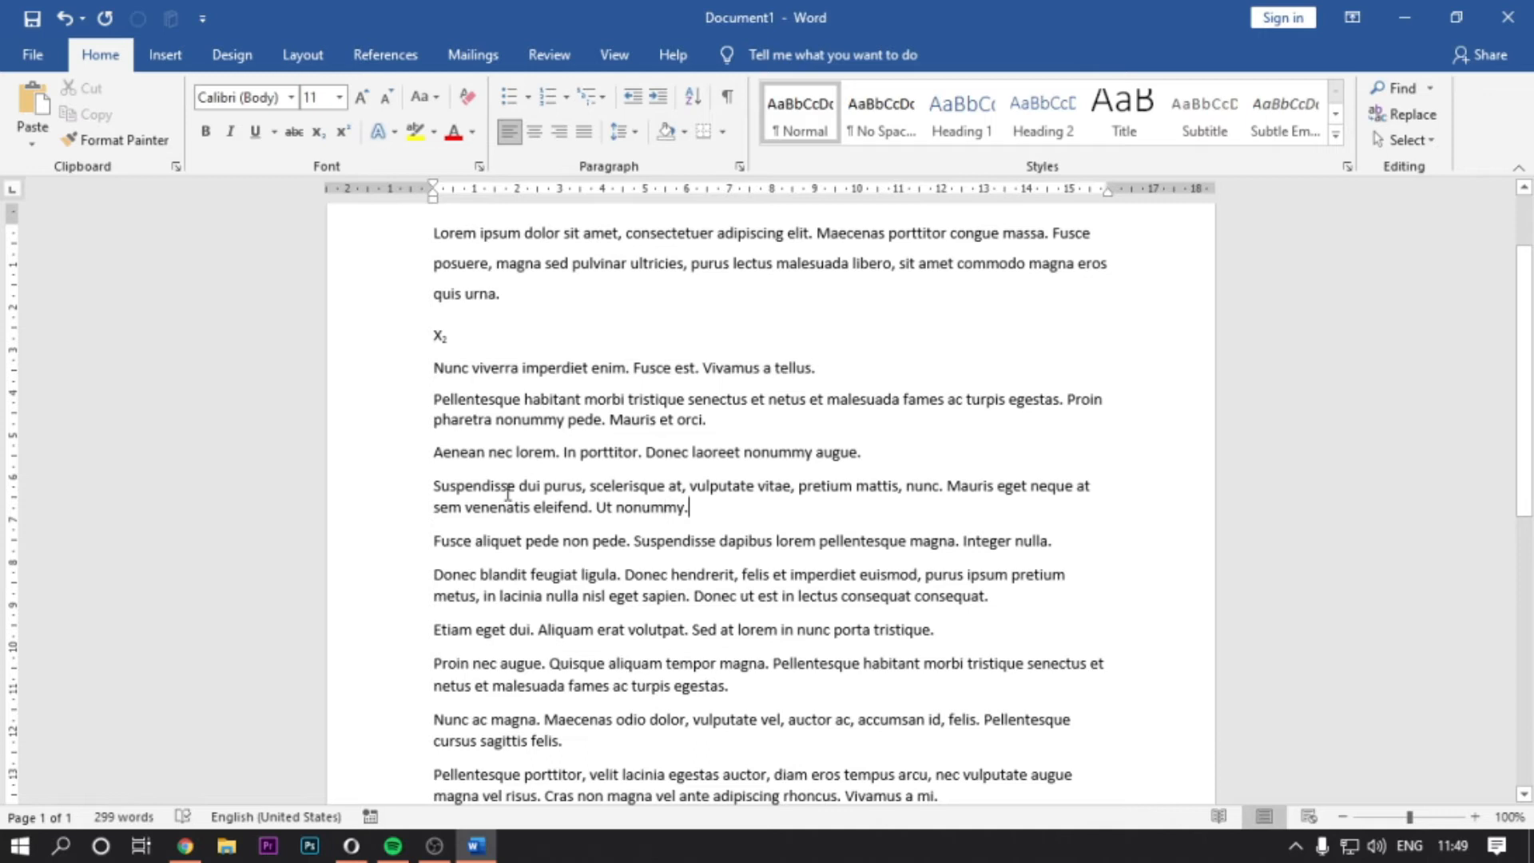
double_click(419, 493)
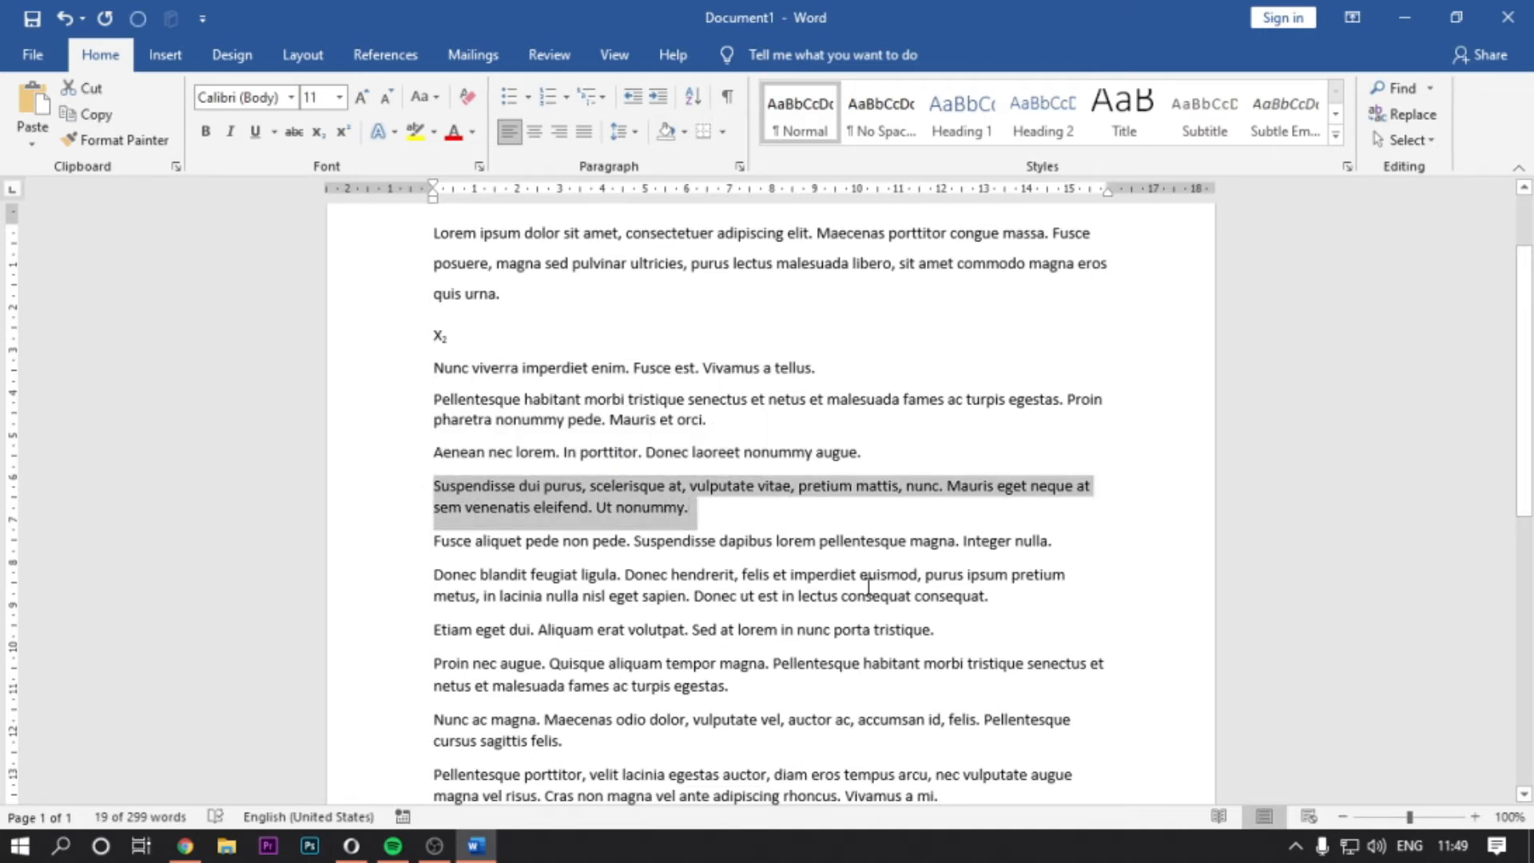
key(ctrl+0)
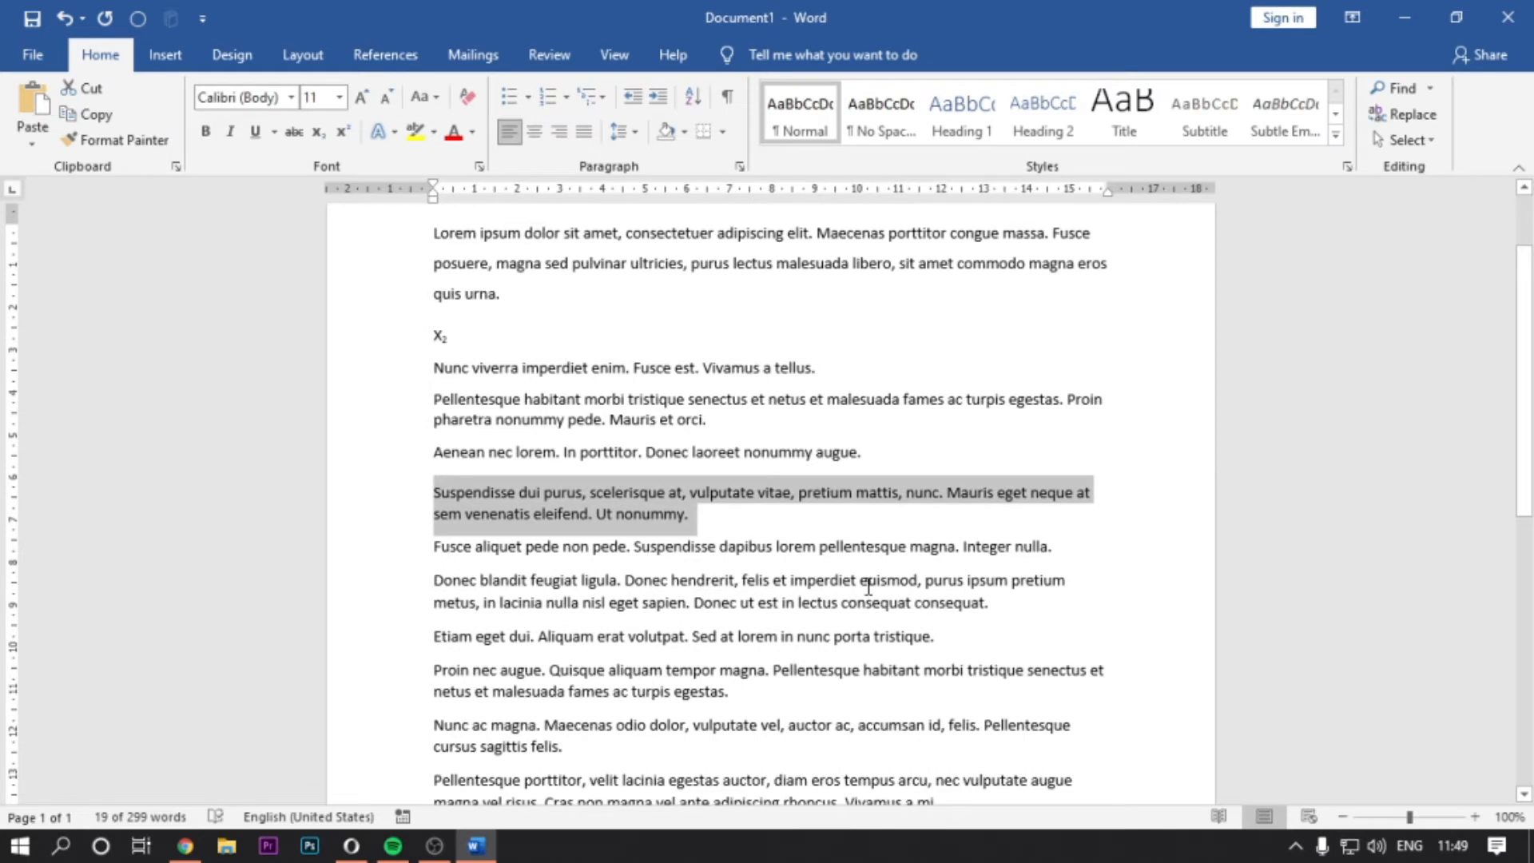
click(620, 131)
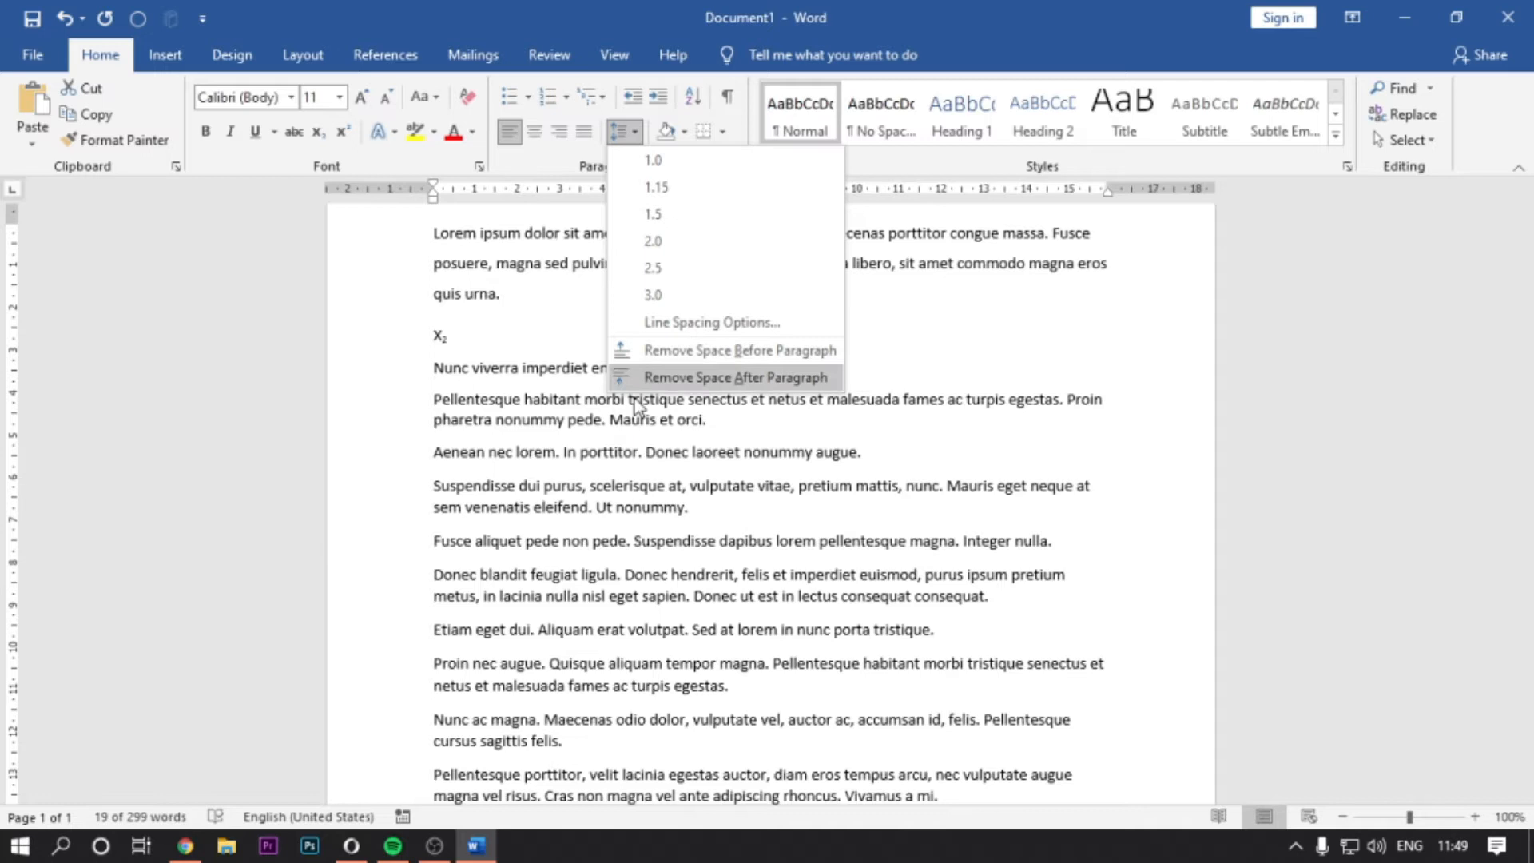
click(583, 512)
click(710, 492)
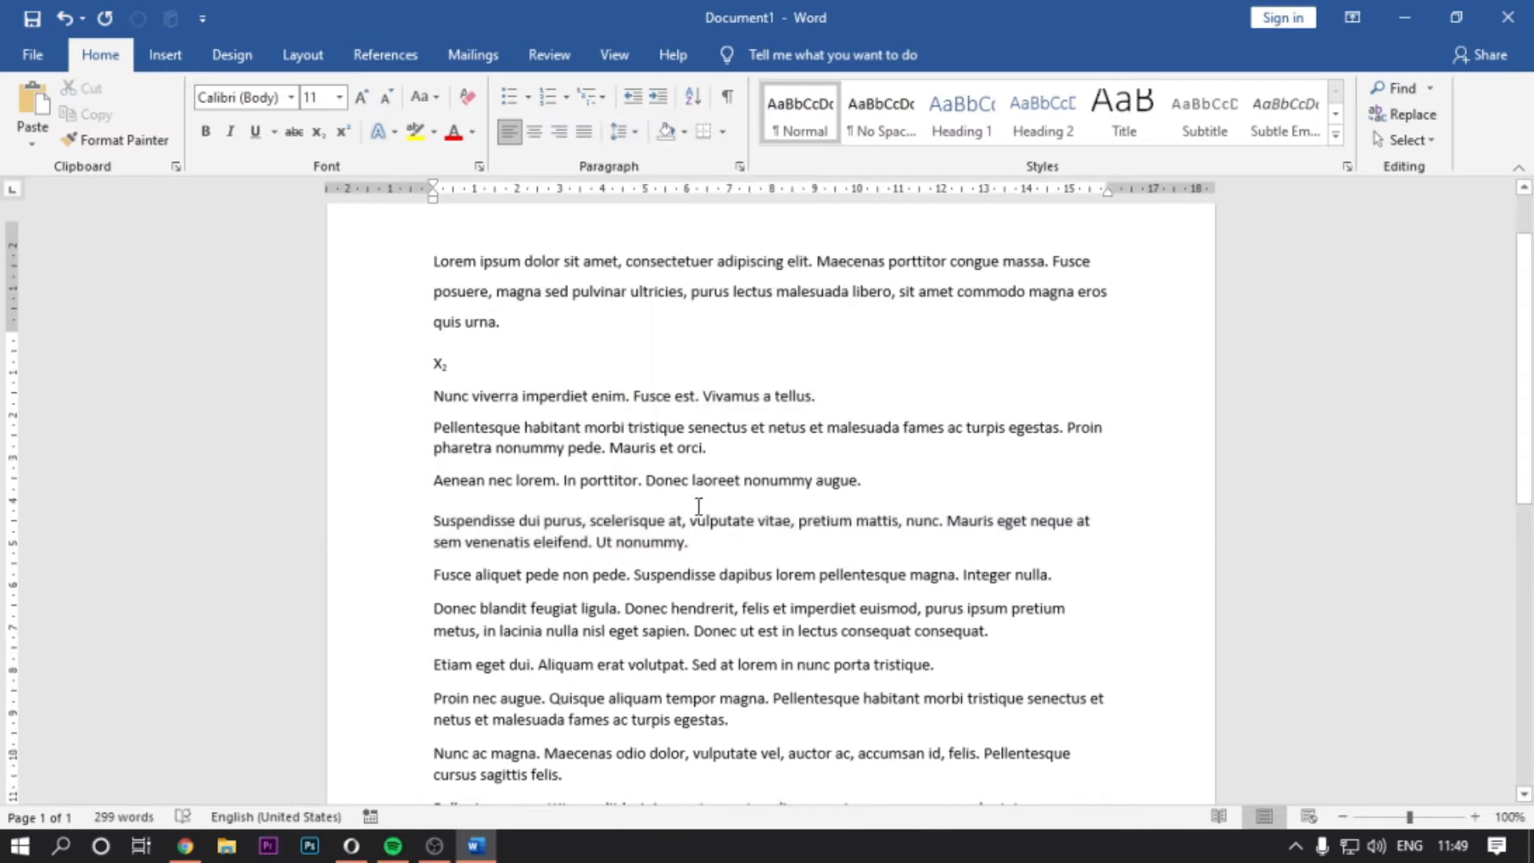
scroll(698, 507, up, 2)
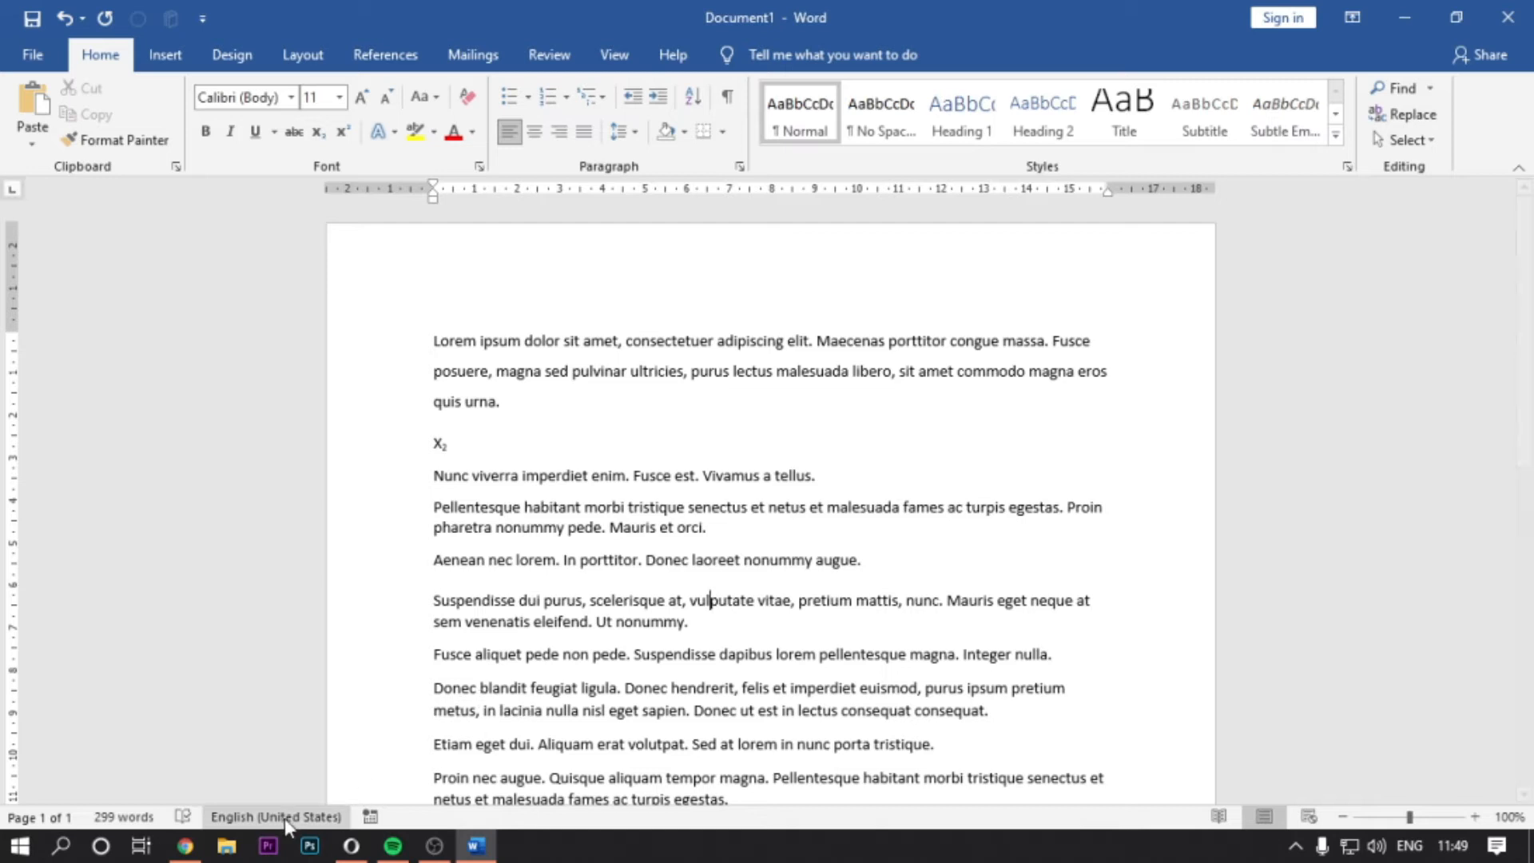
Switch to Google Keep in Chrome to check the Word Tricks & Tips note and return to Word.
click(185, 847)
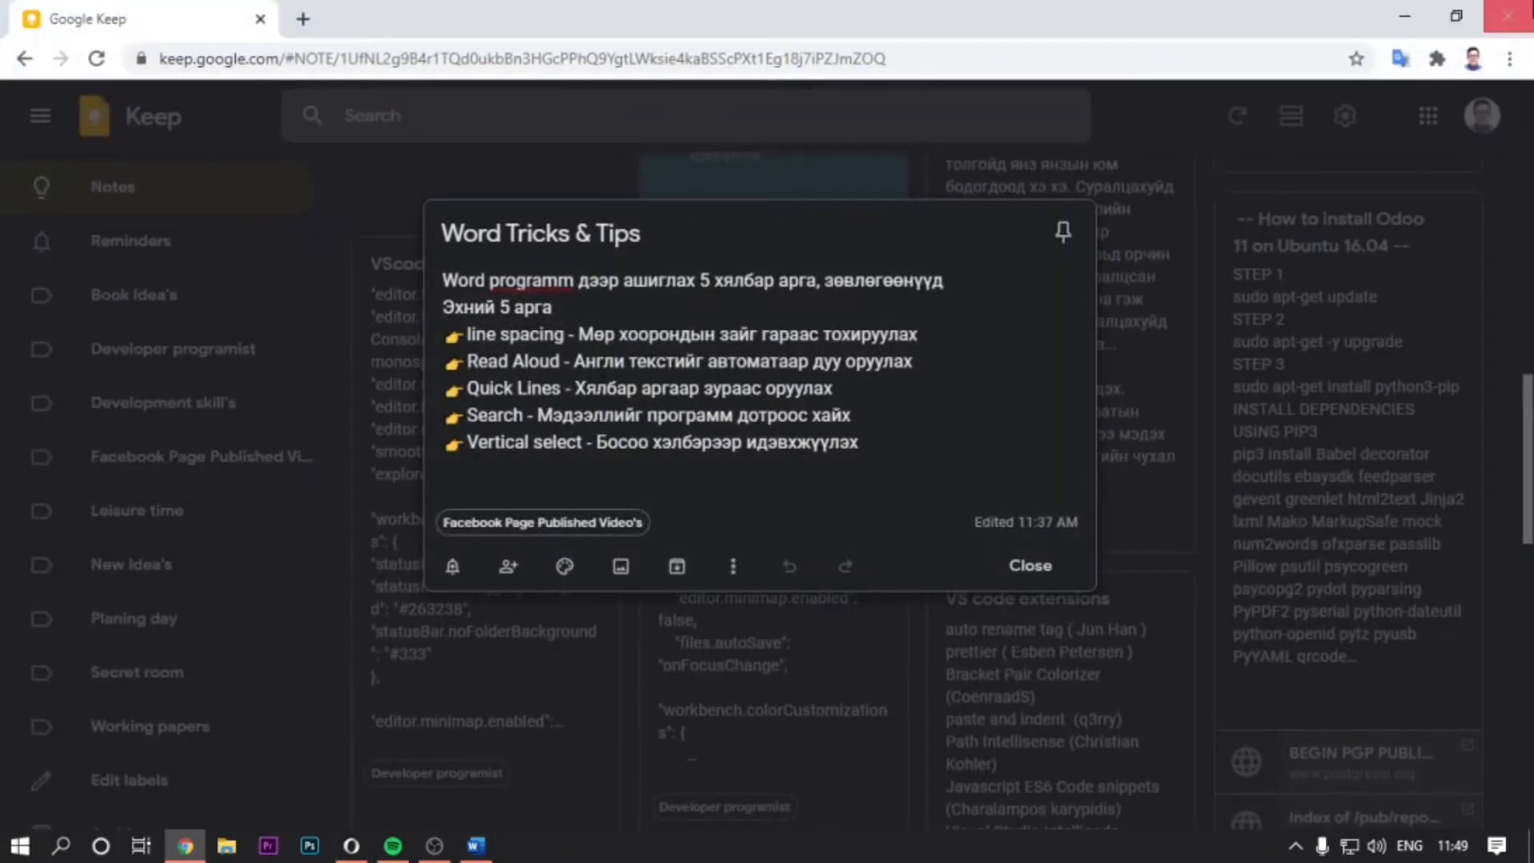
click(1404, 24)
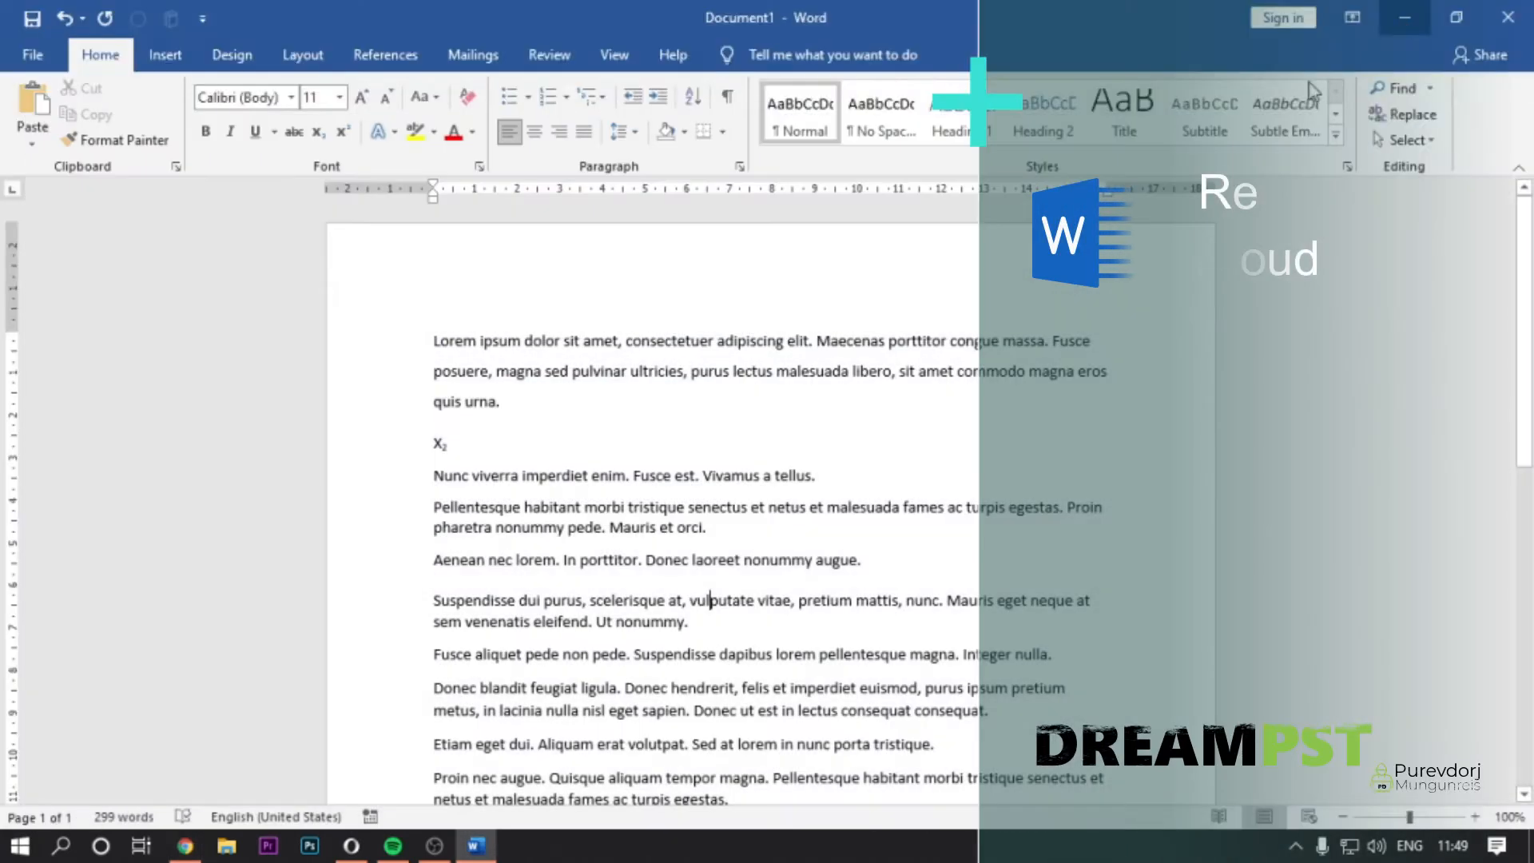
Insert a blank paragraph below the first paragraph, leaving the input language on English.
click(529, 399)
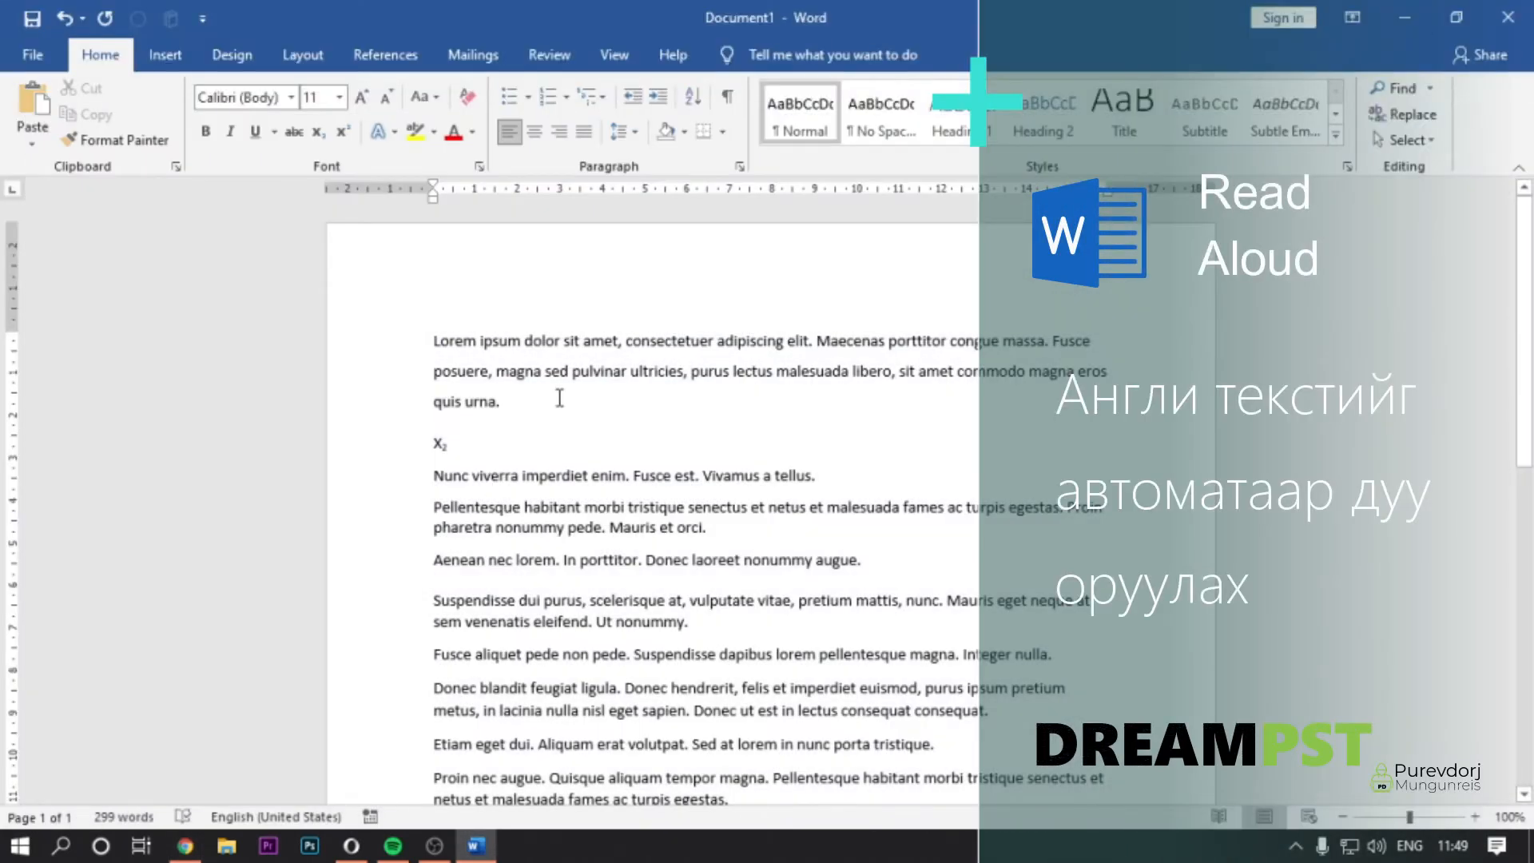
key(Return)
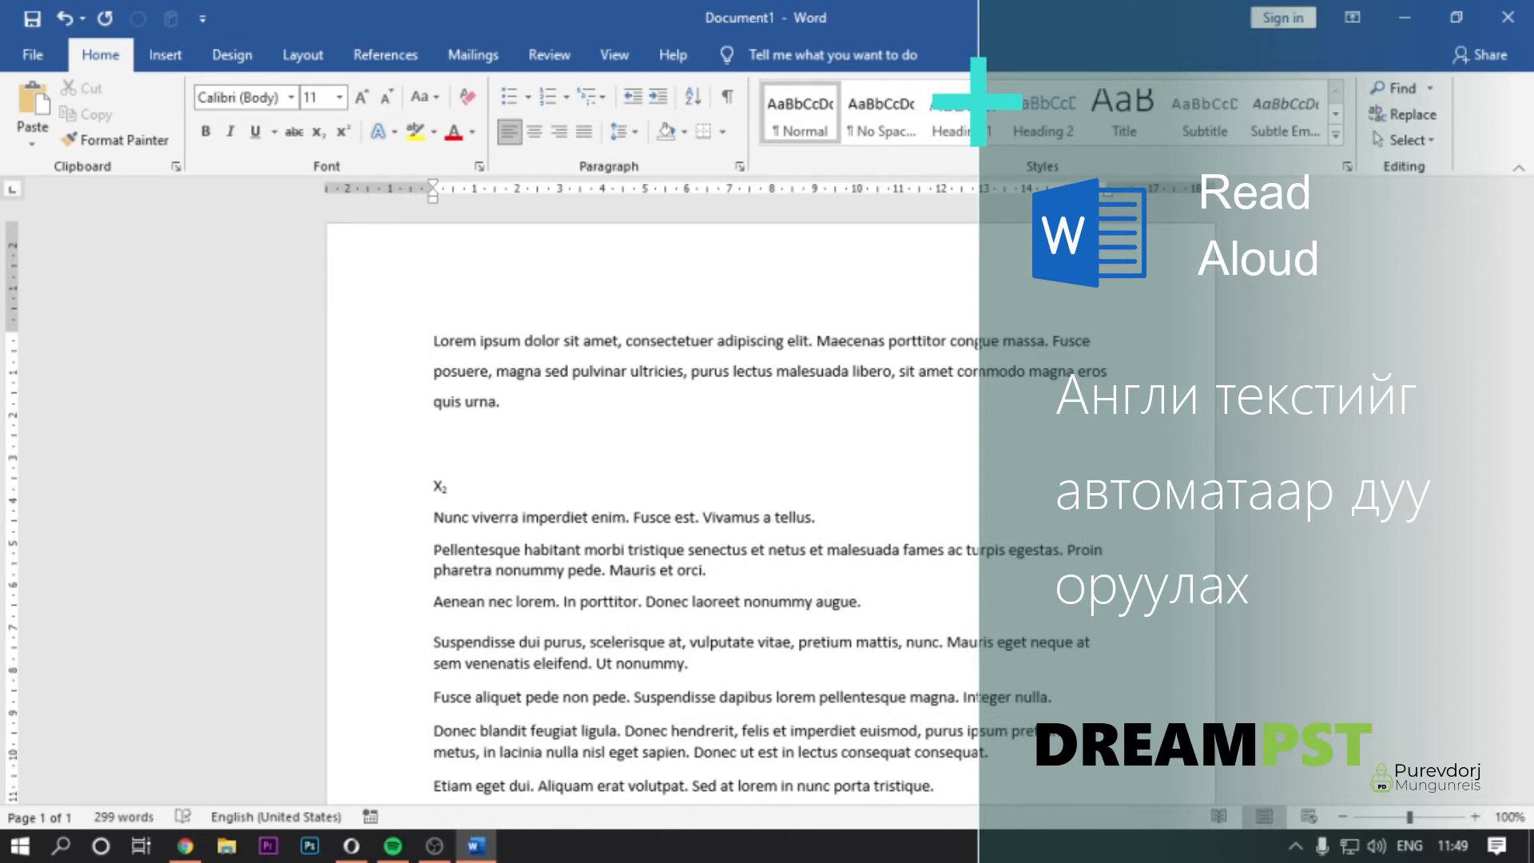
key(alt+shift)
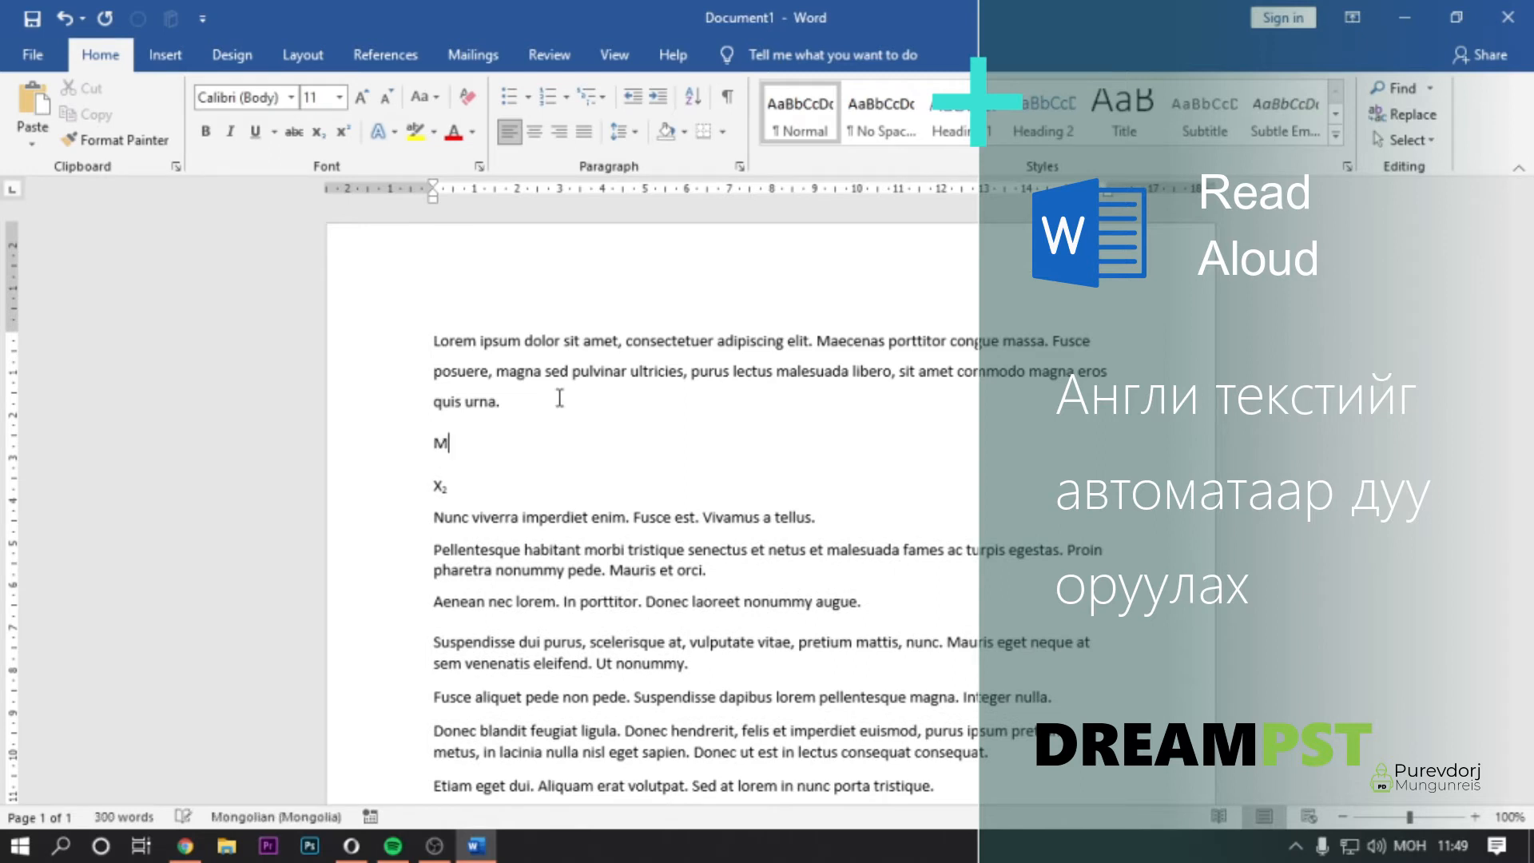
key(alt+shift)
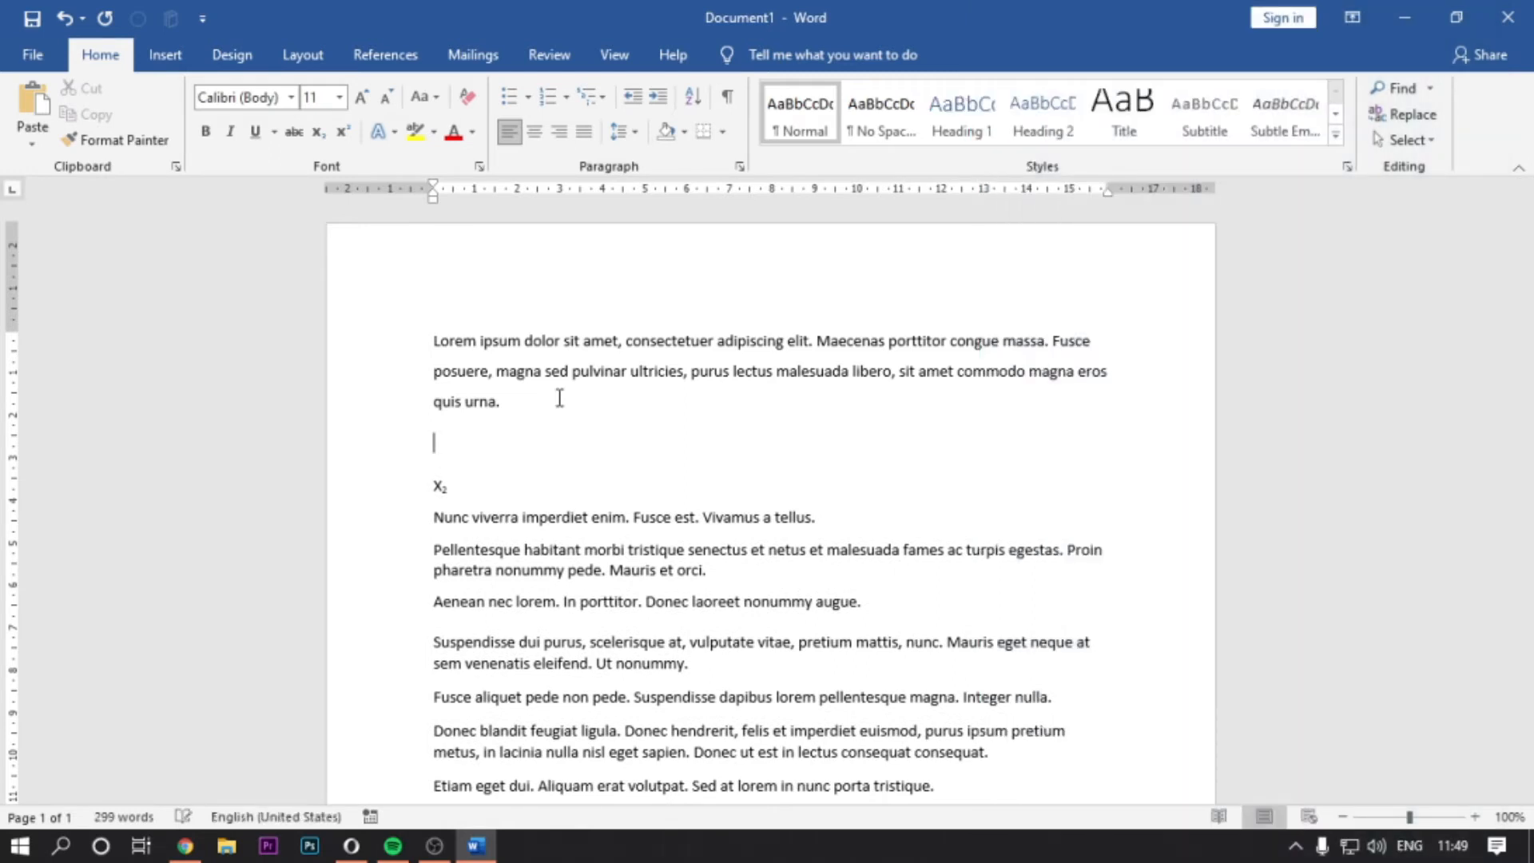
Select the first paragraph and bring up the review tools that contain Read Aloud.
double_click(397, 339)
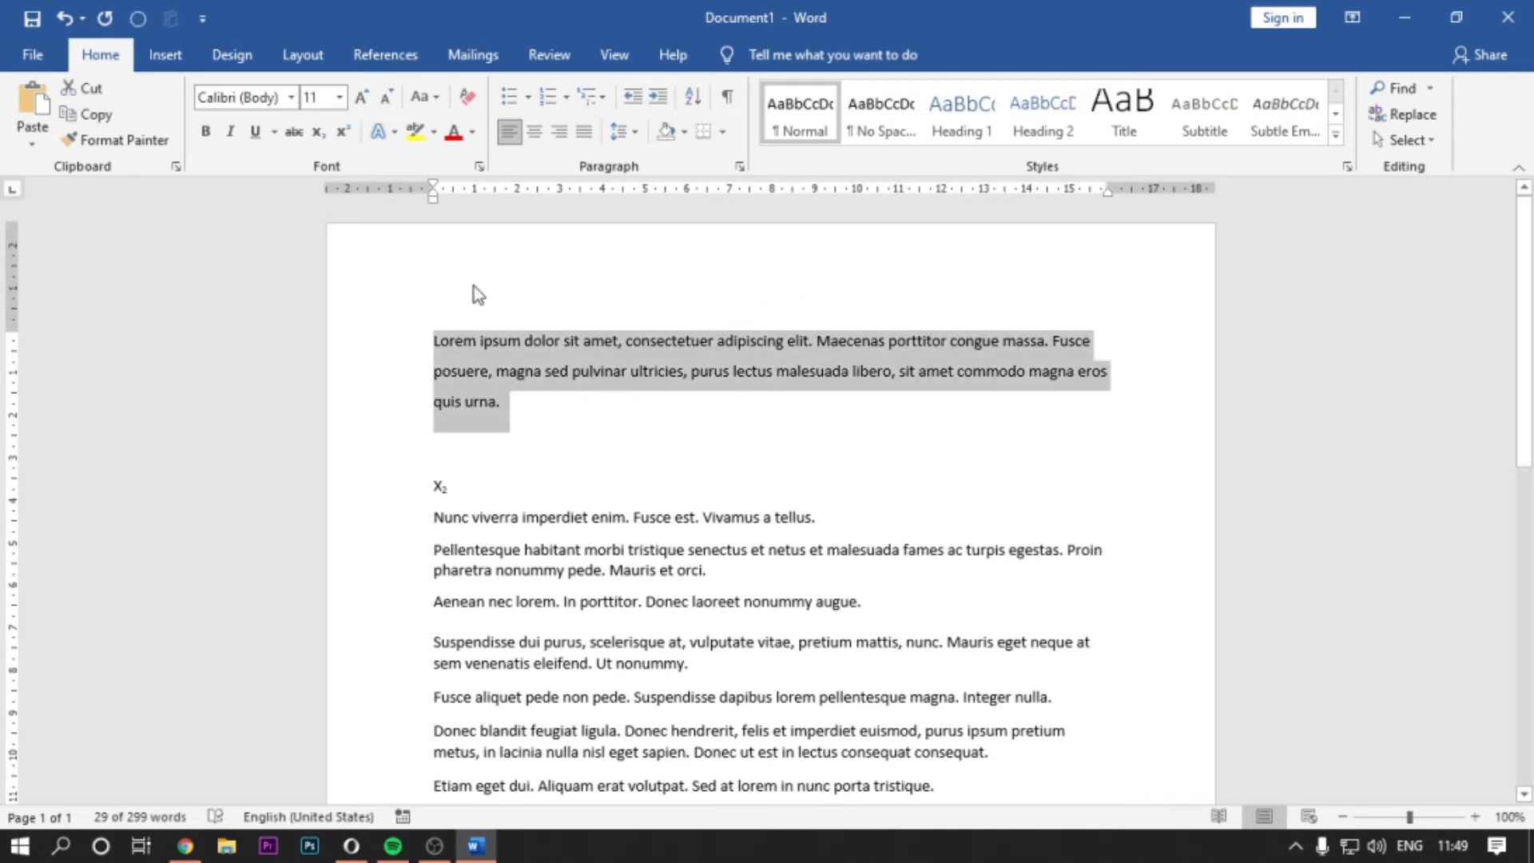
click(168, 58)
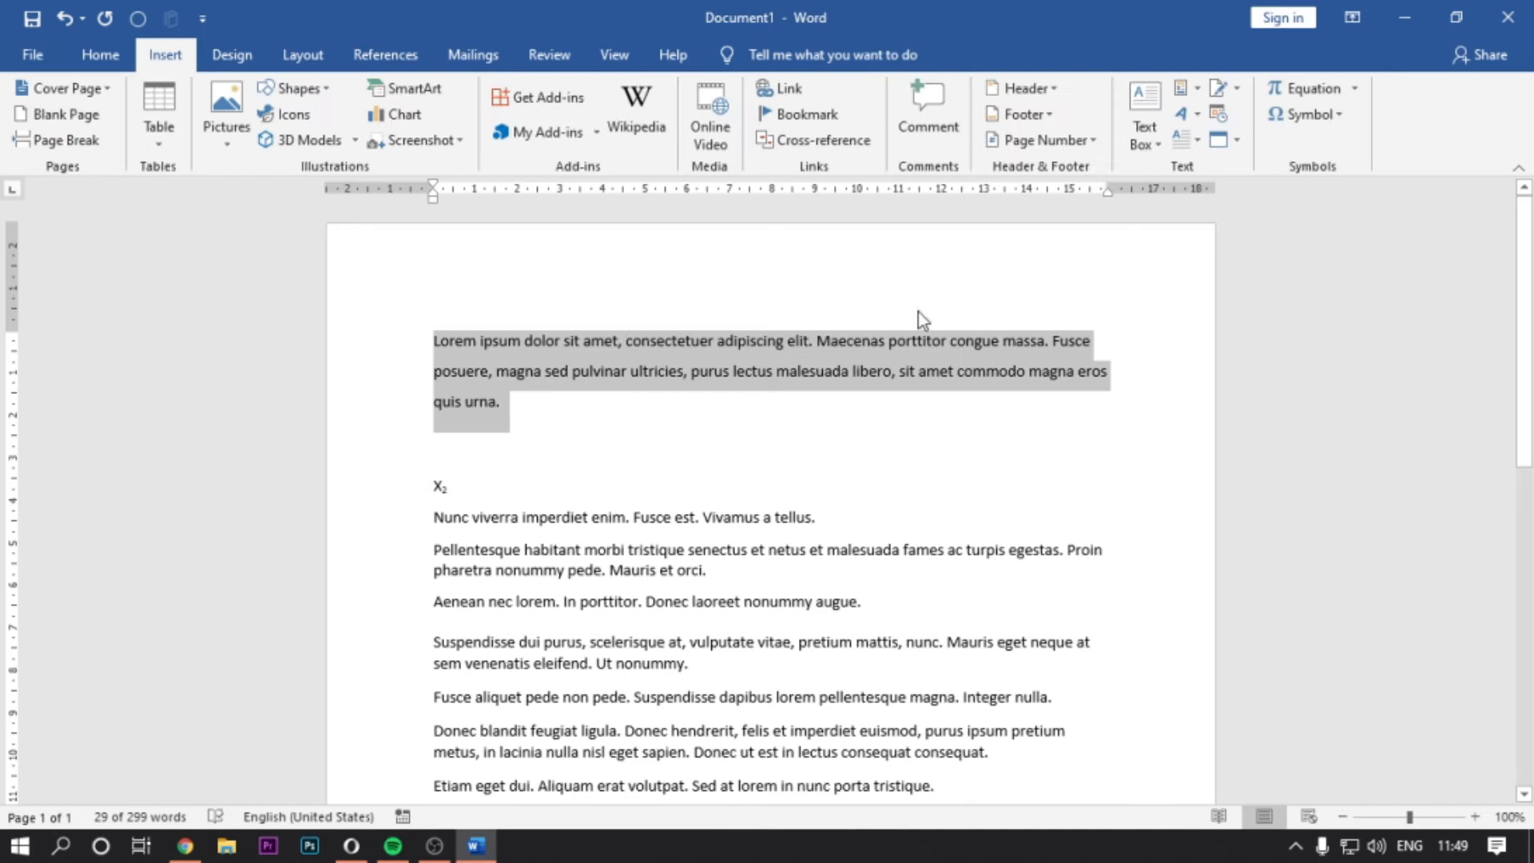
click(391, 58)
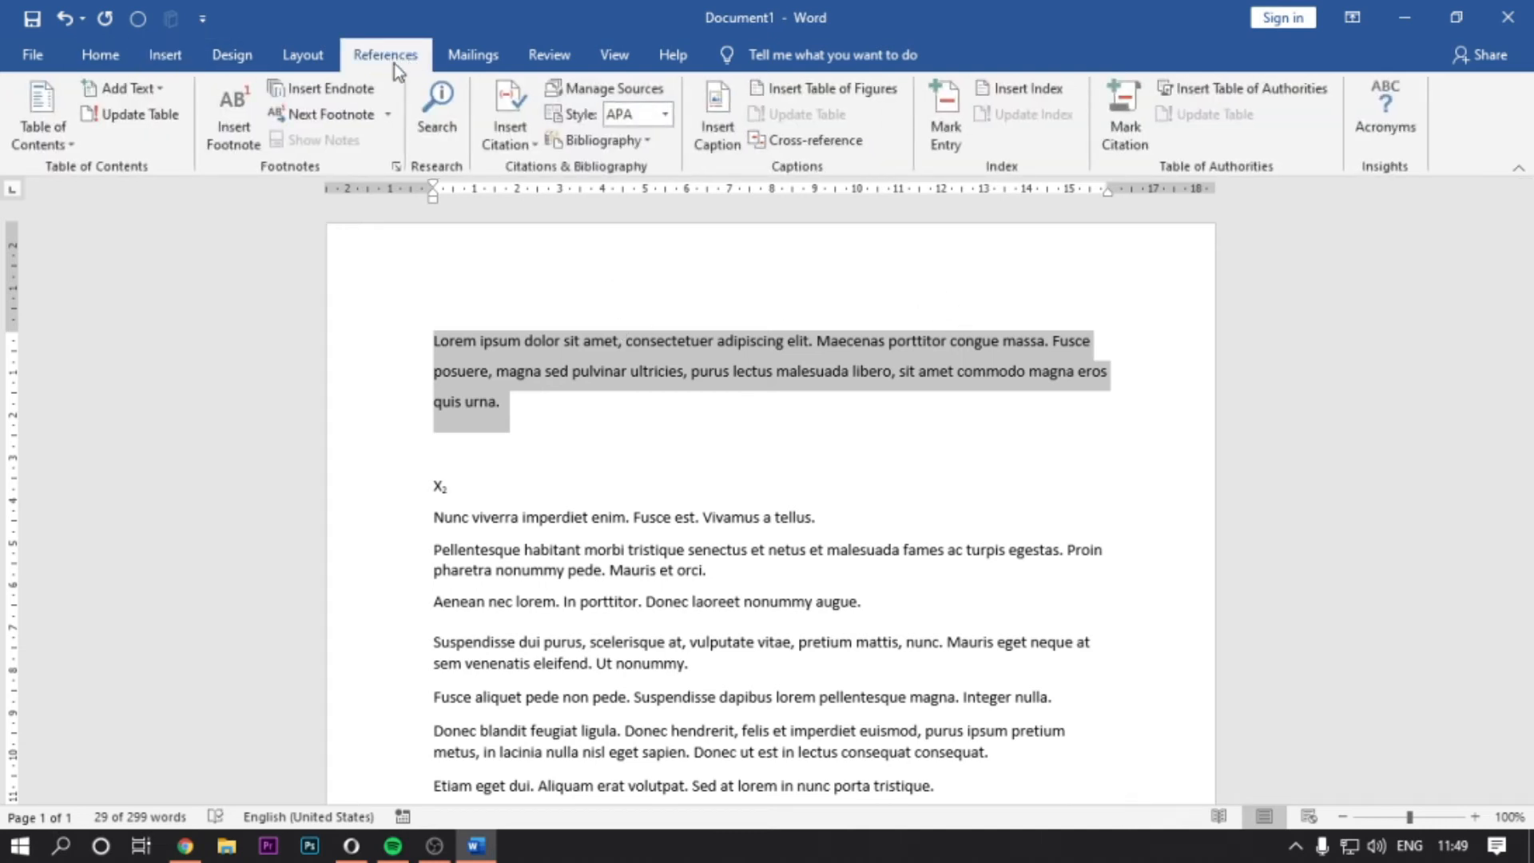
click(106, 62)
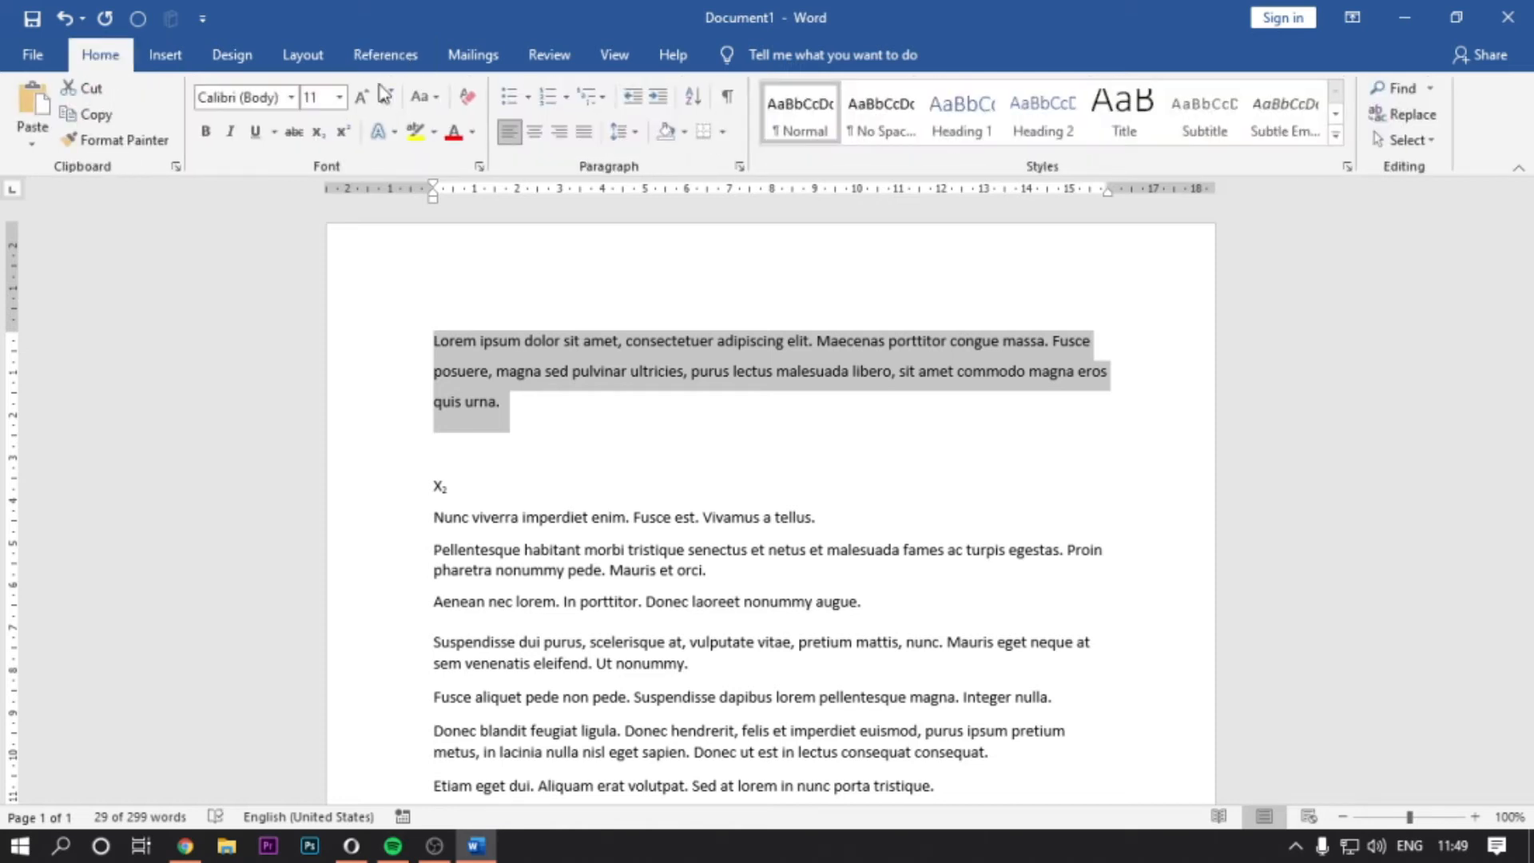
click(563, 70)
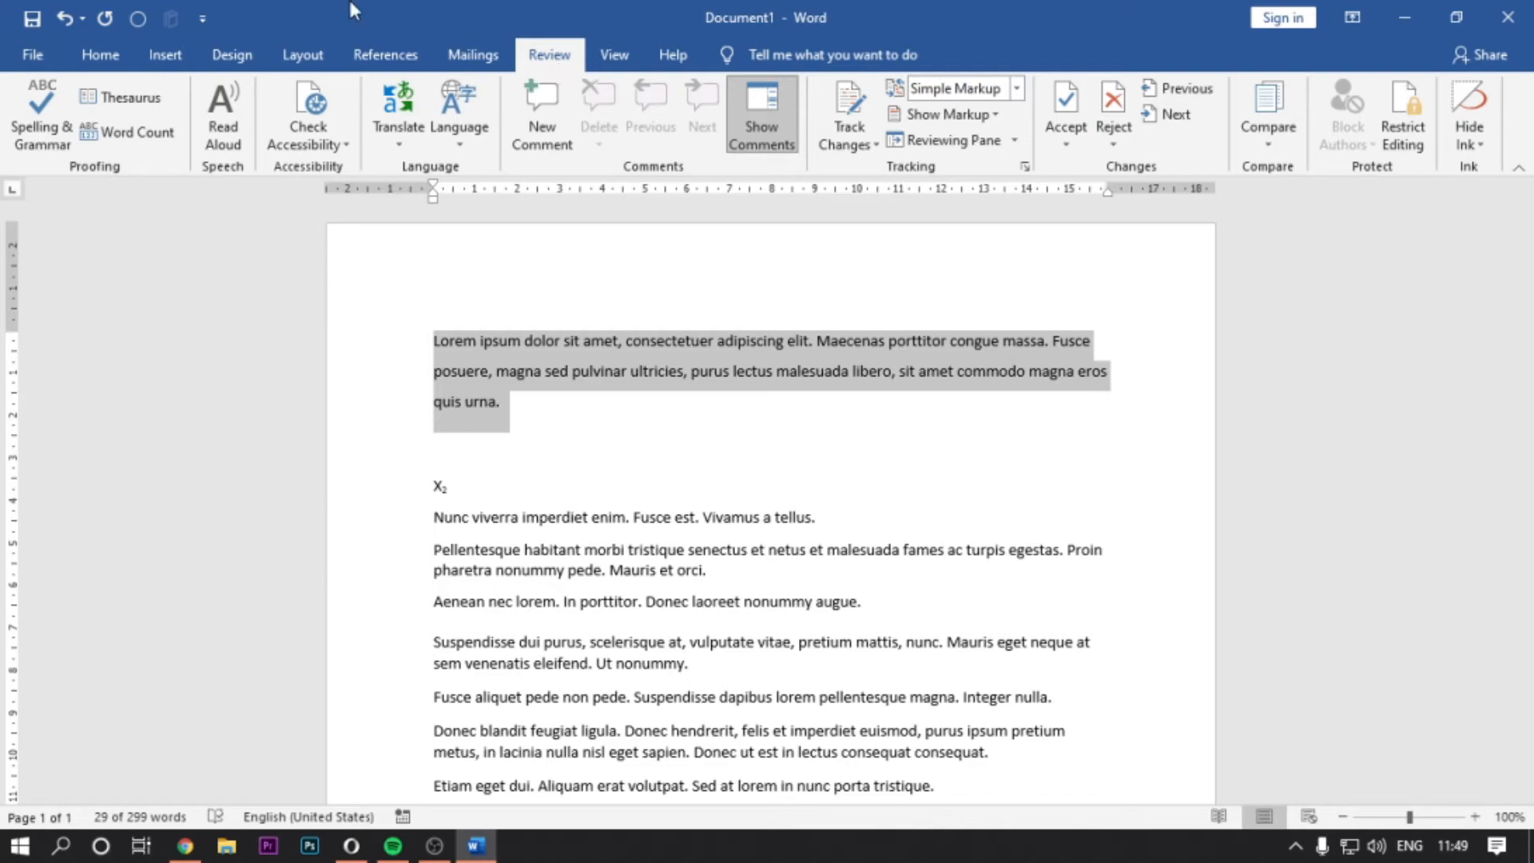
Check the installed Office version in the account information and return to the document.
click(29, 56)
click(91, 701)
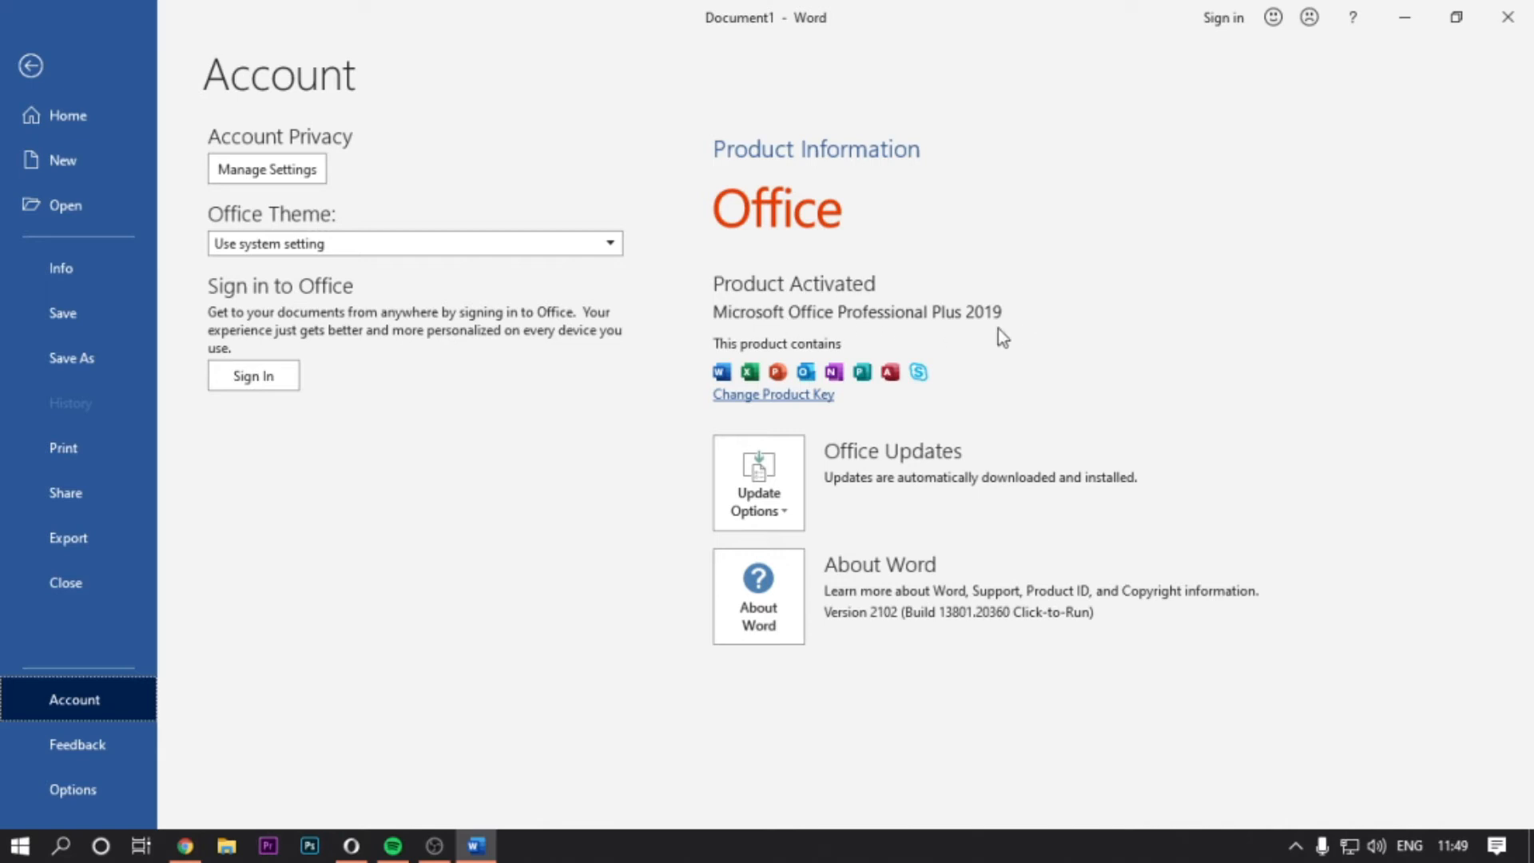
click(36, 71)
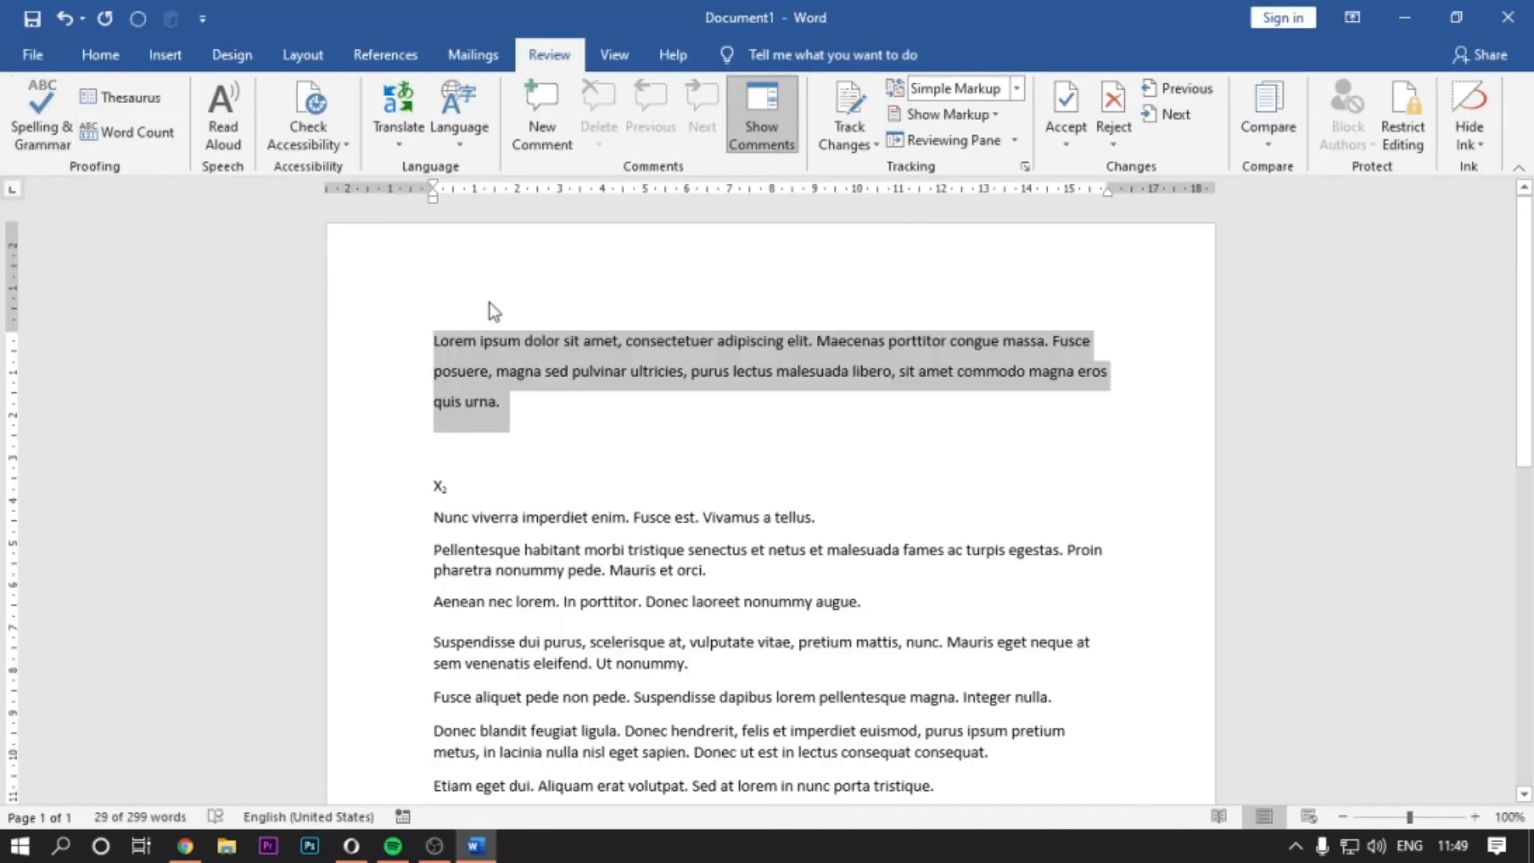
Read the first paragraph aloud, pause it, reselect the paragraph, resume the reading and pause again.
click(221, 118)
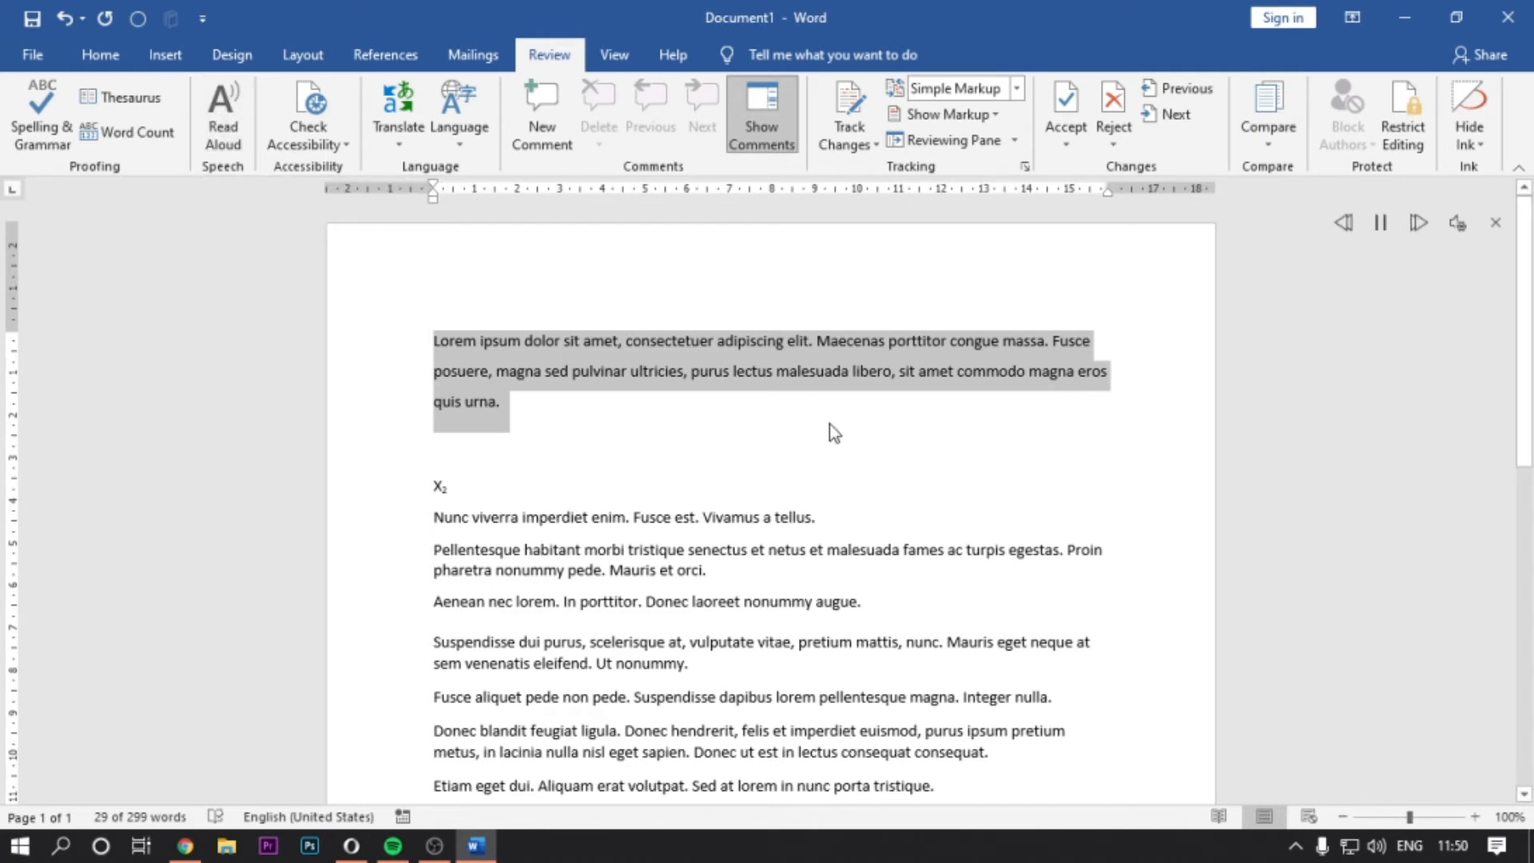
click(1382, 223)
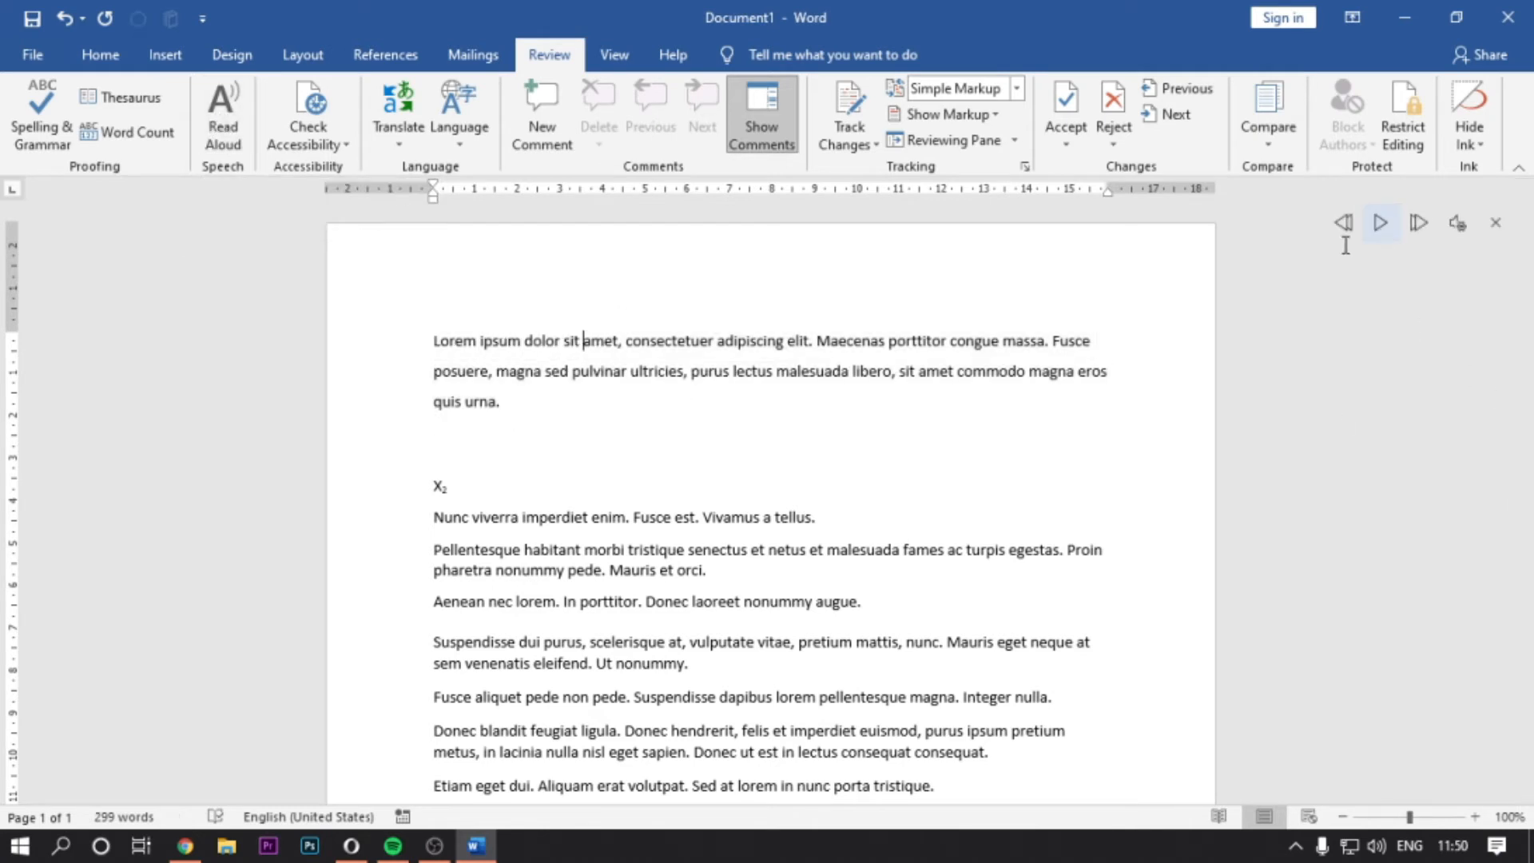
drag(504, 399, 429, 354)
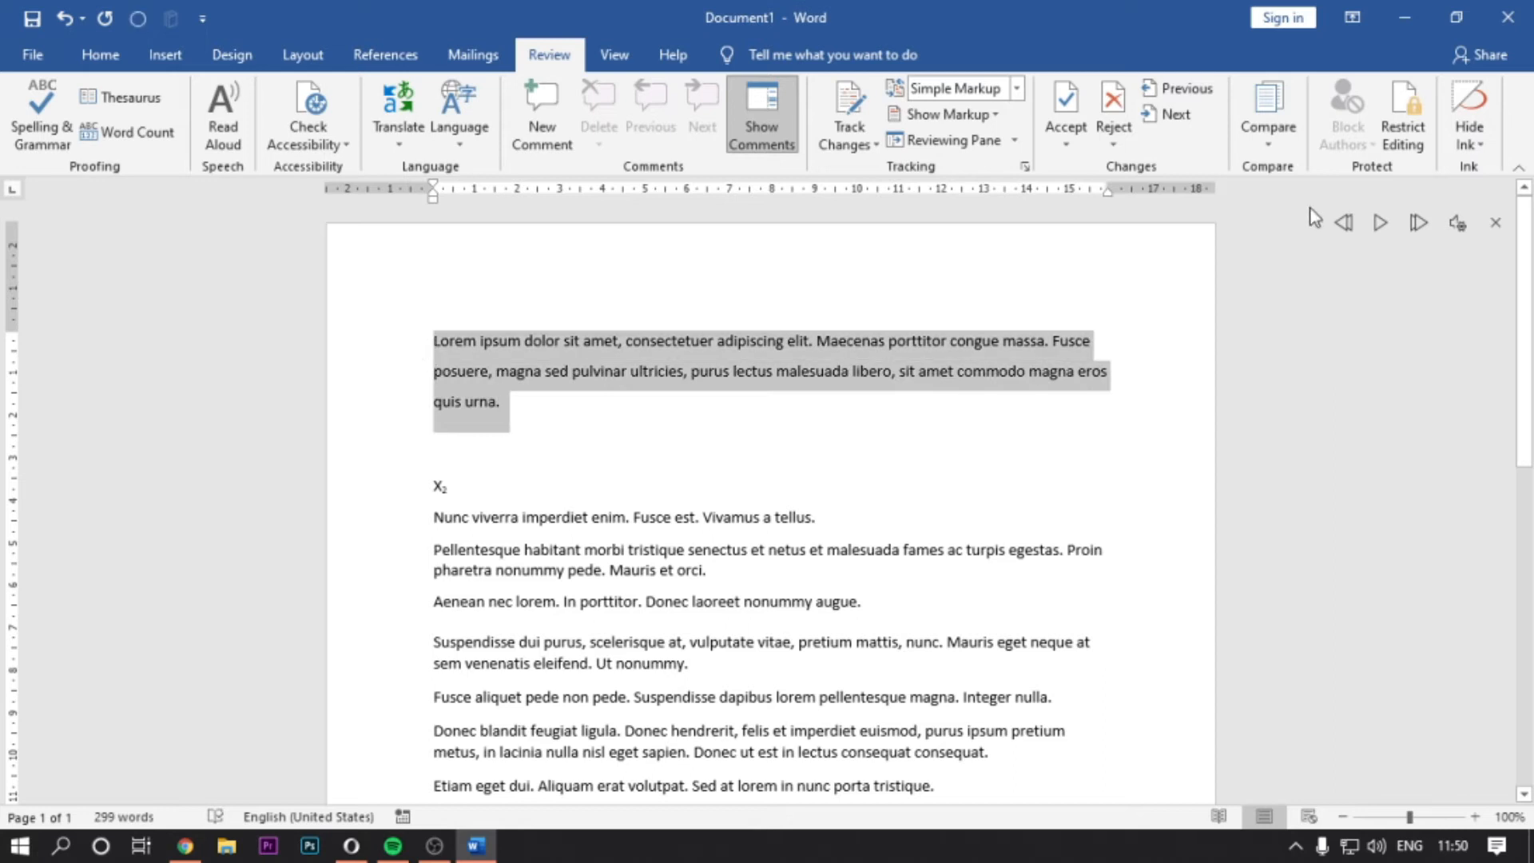
click(1382, 225)
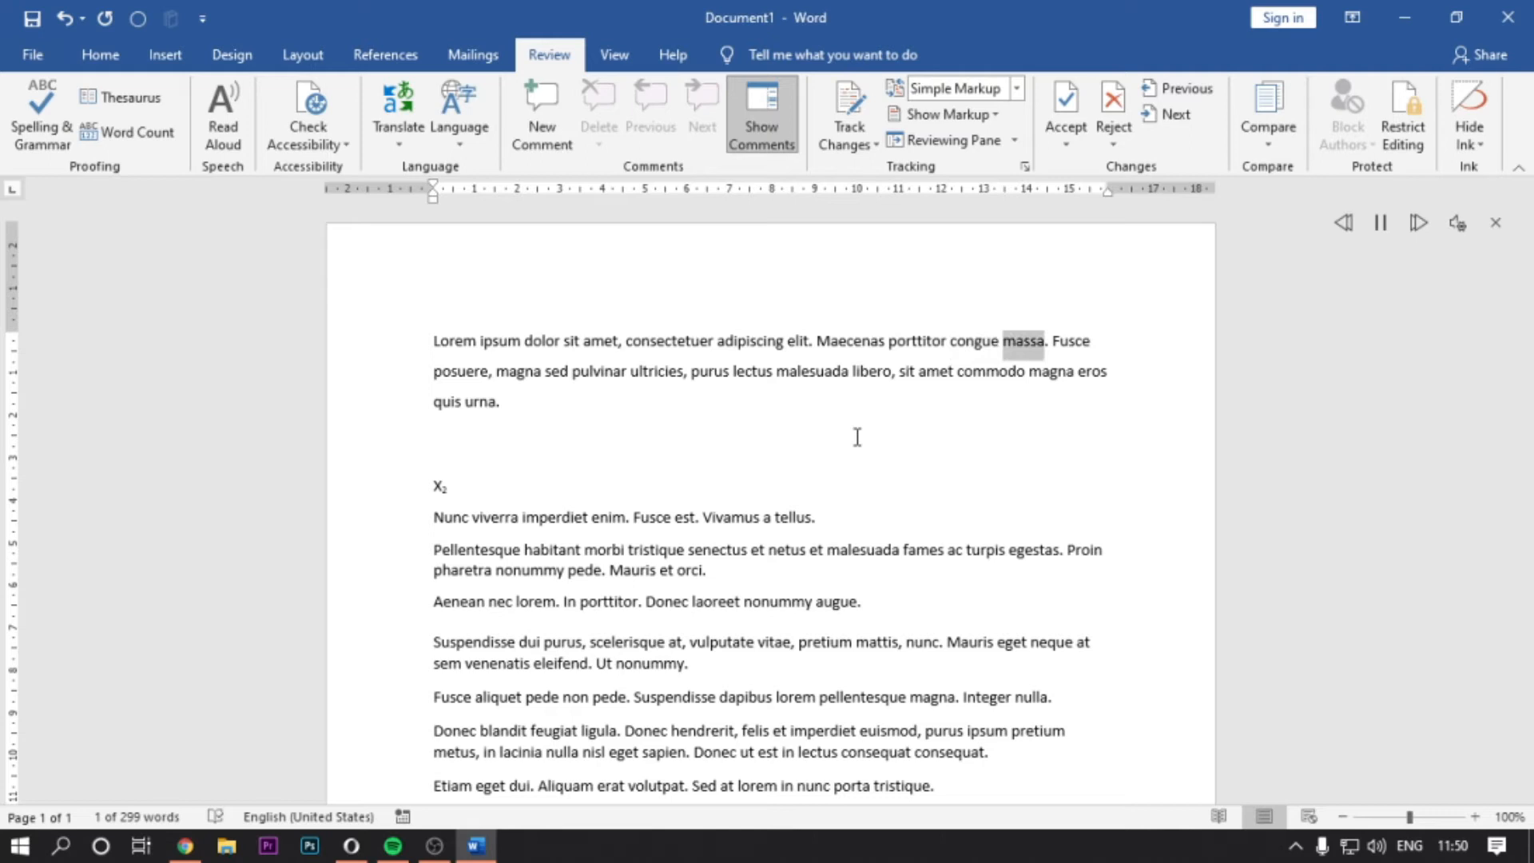
click(1382, 224)
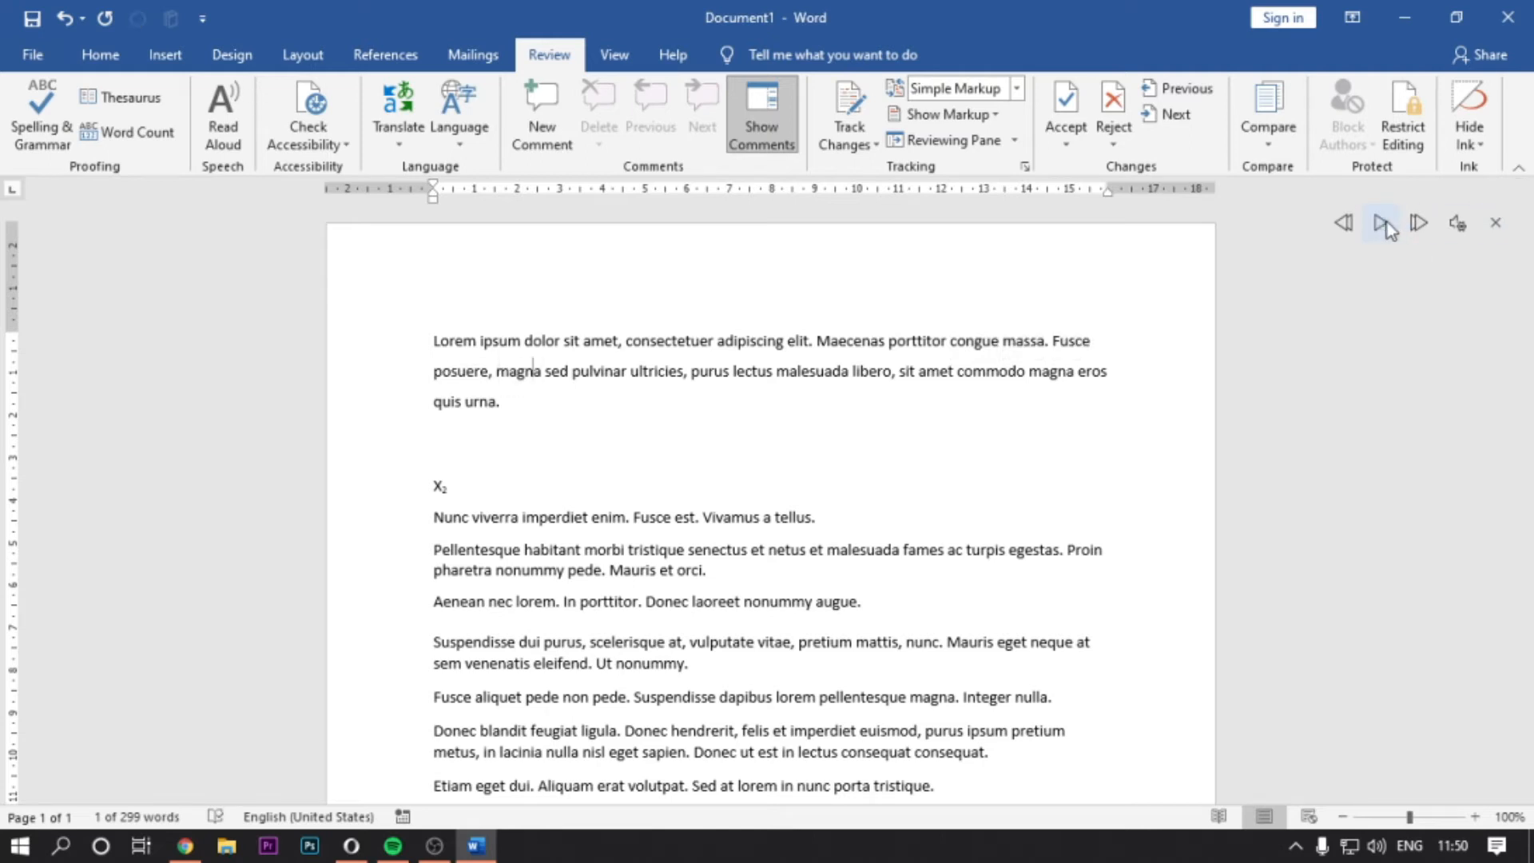
Raise the Read Aloud reading speed well above the middle setting and choose the Microsoft Zira voice.
click(1458, 224)
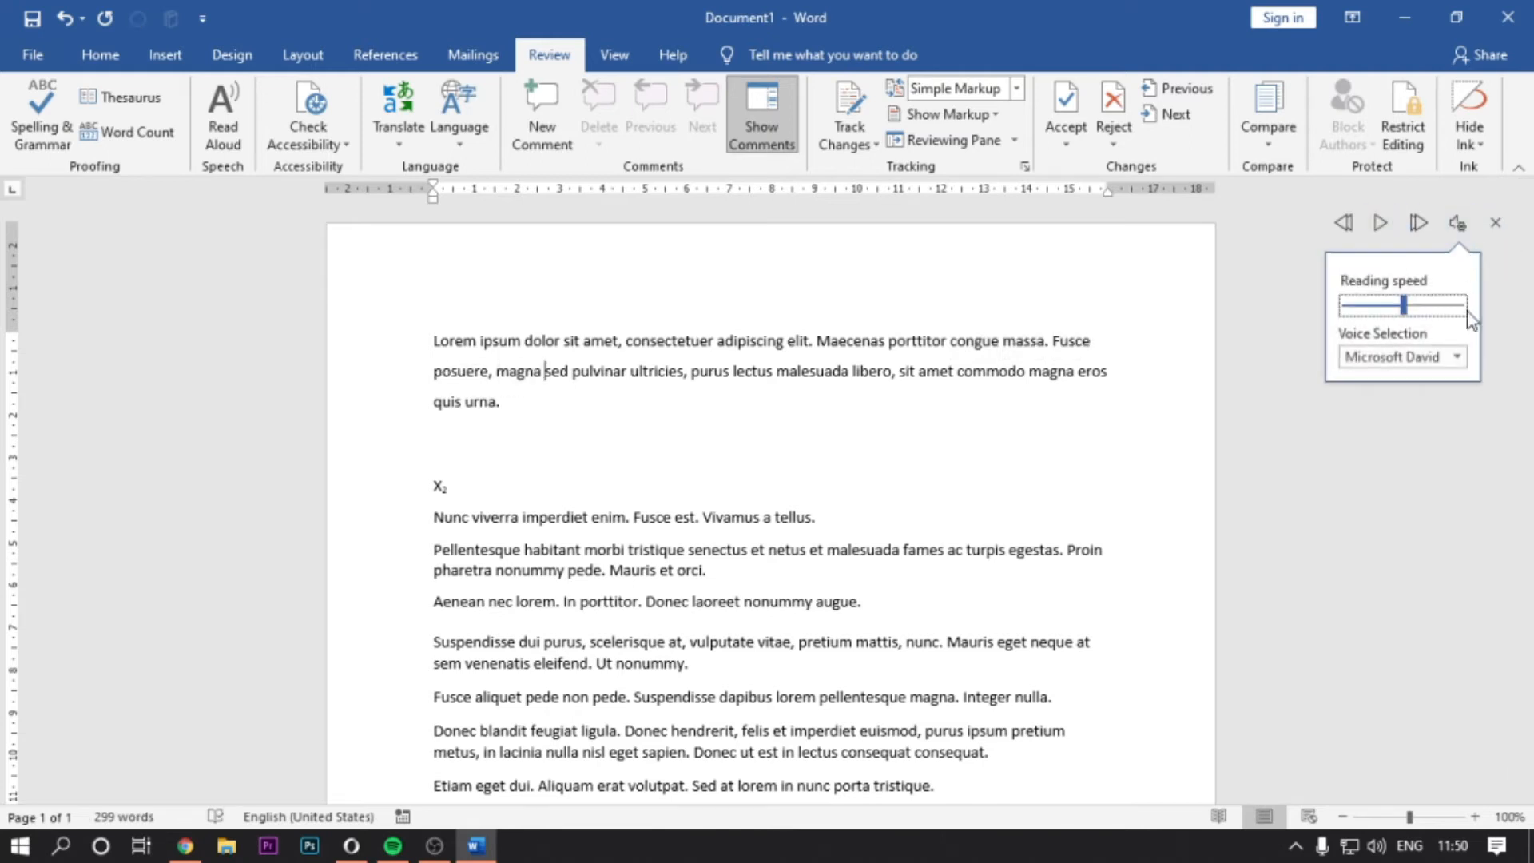
drag(1404, 306, 1441, 323)
click(1458, 357)
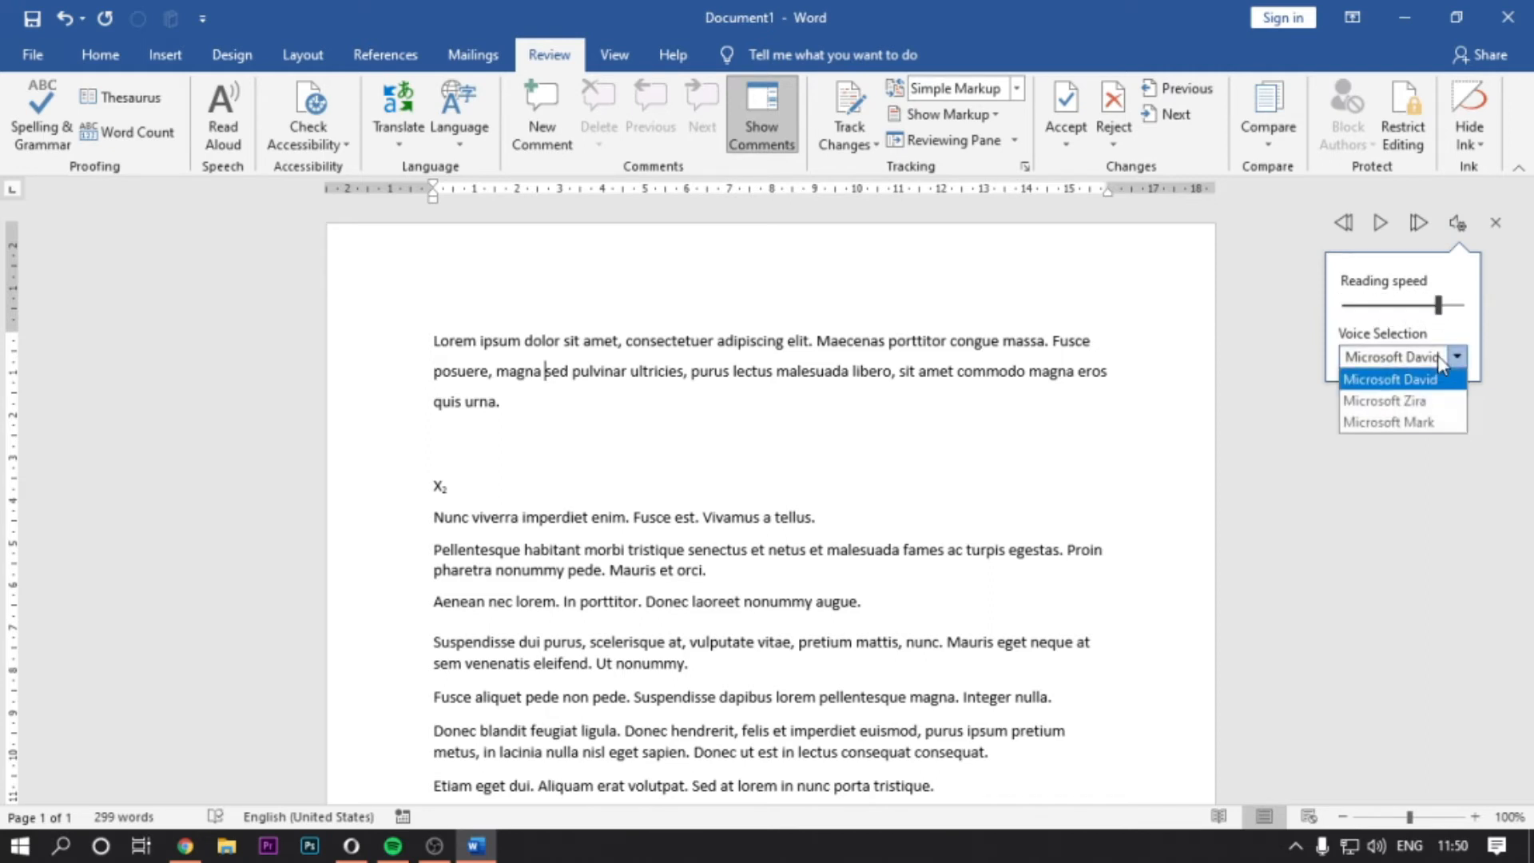
click(1409, 408)
Reselect the first paragraph, have it read aloud with the changed voice settings, and pause the reading.
click(514, 408)
double_click(421, 325)
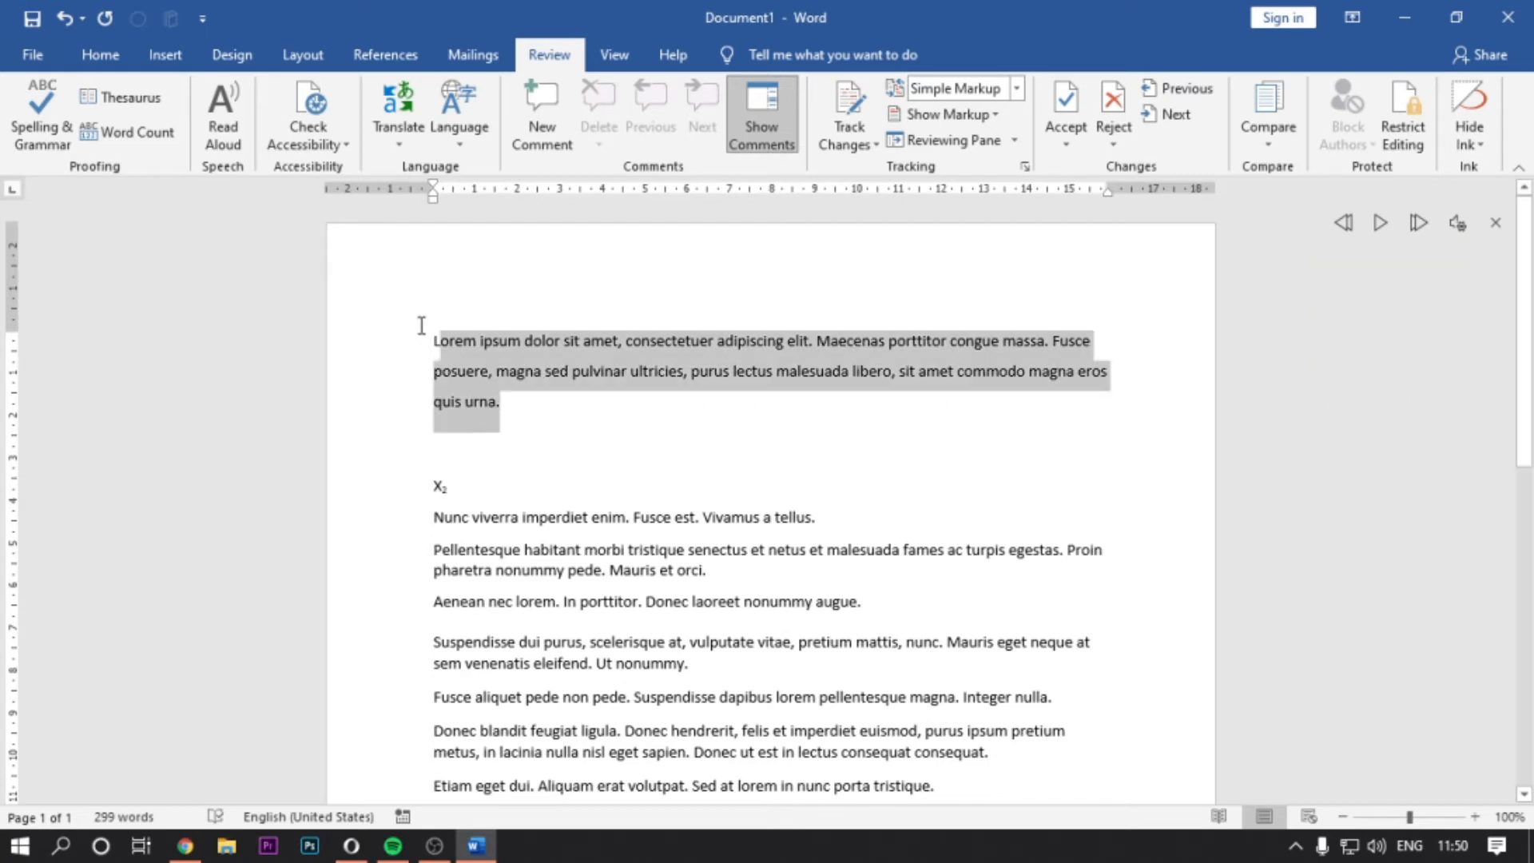
click(1386, 233)
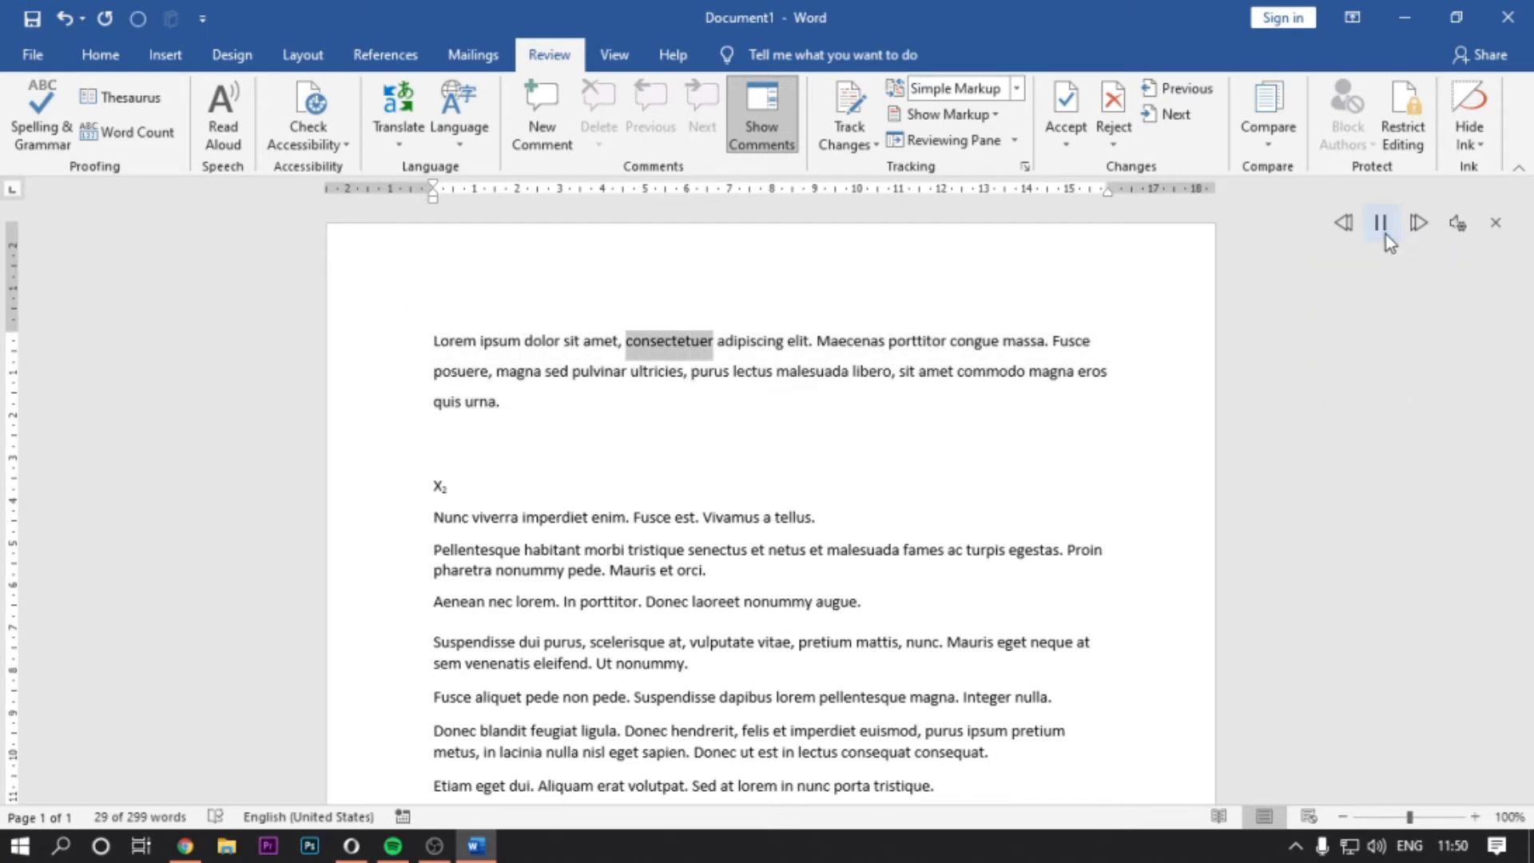
click(1385, 234)
Lower the reading speed to about the middle setting, read the first paragraph aloud again, and pause it.
click(1459, 223)
click(1401, 306)
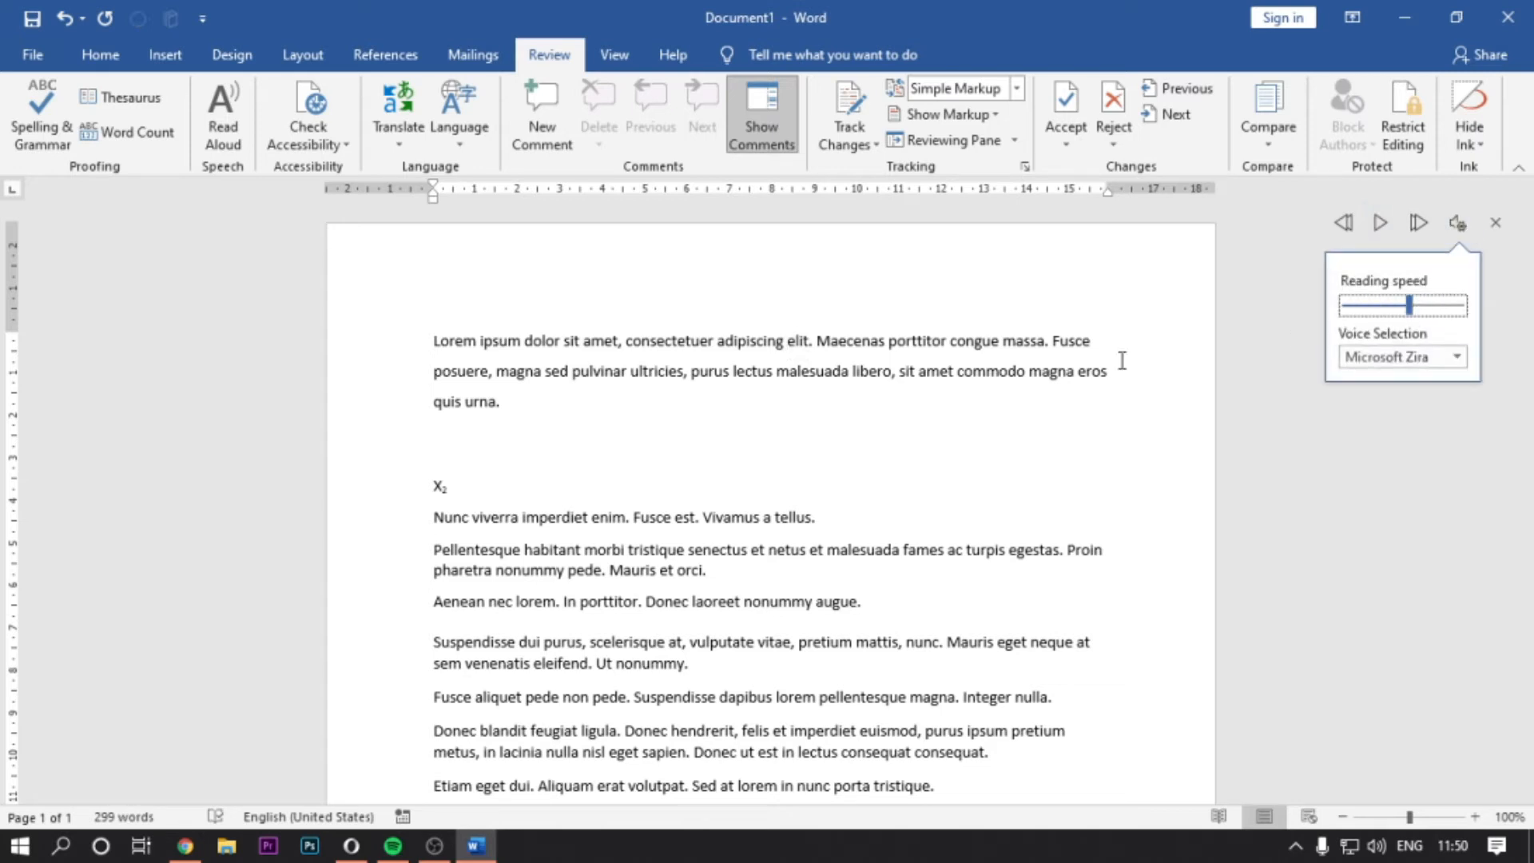
click(548, 418)
double_click(409, 331)
click(1378, 223)
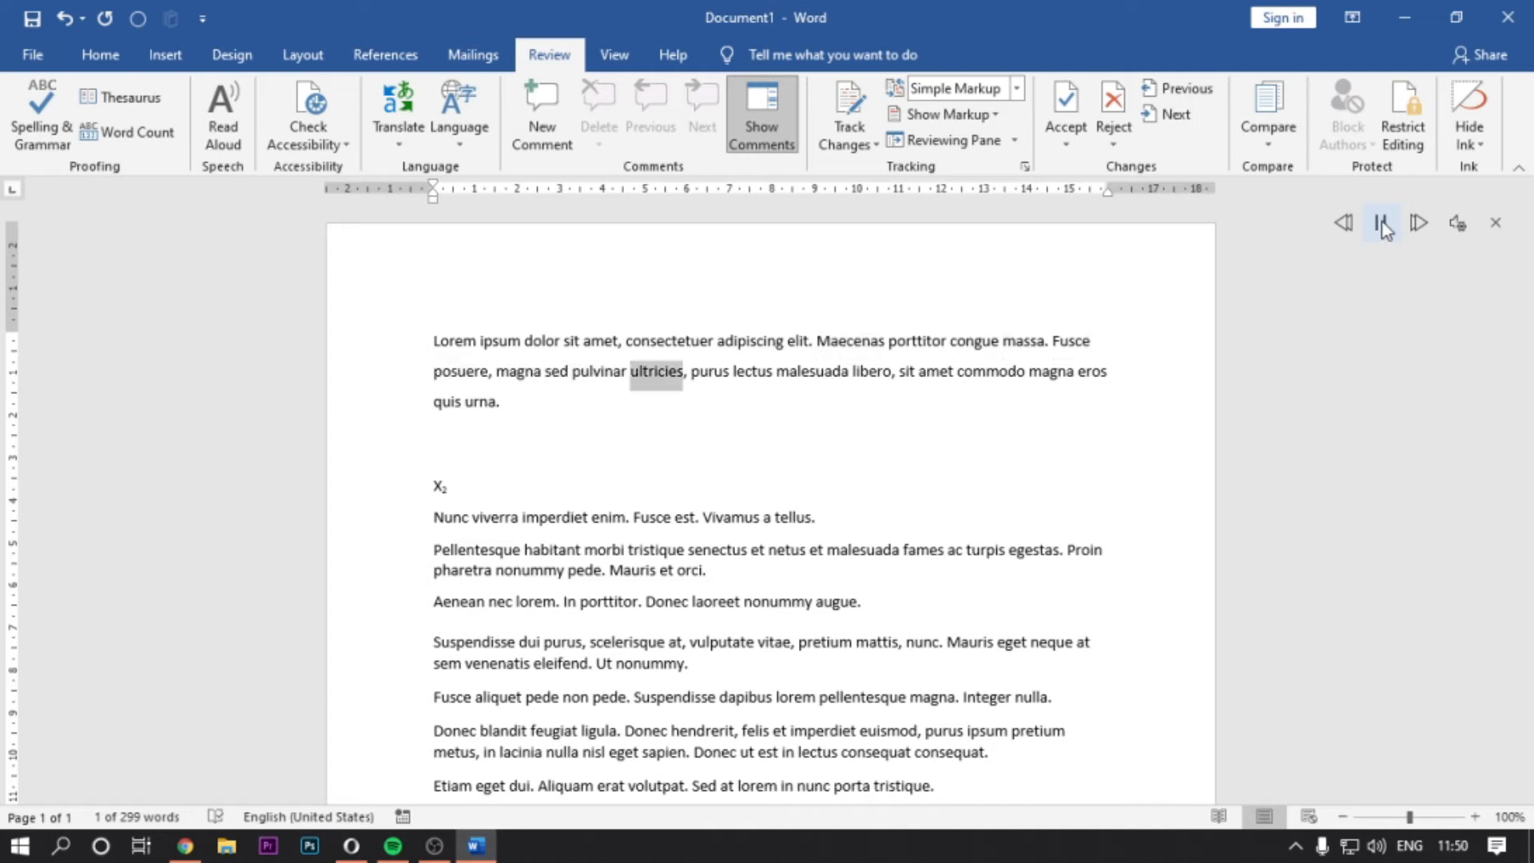
click(1385, 229)
Enter "Hi. Good morning" in the blank paragraph below the first paragraph and have that line read aloud.
click(517, 445)
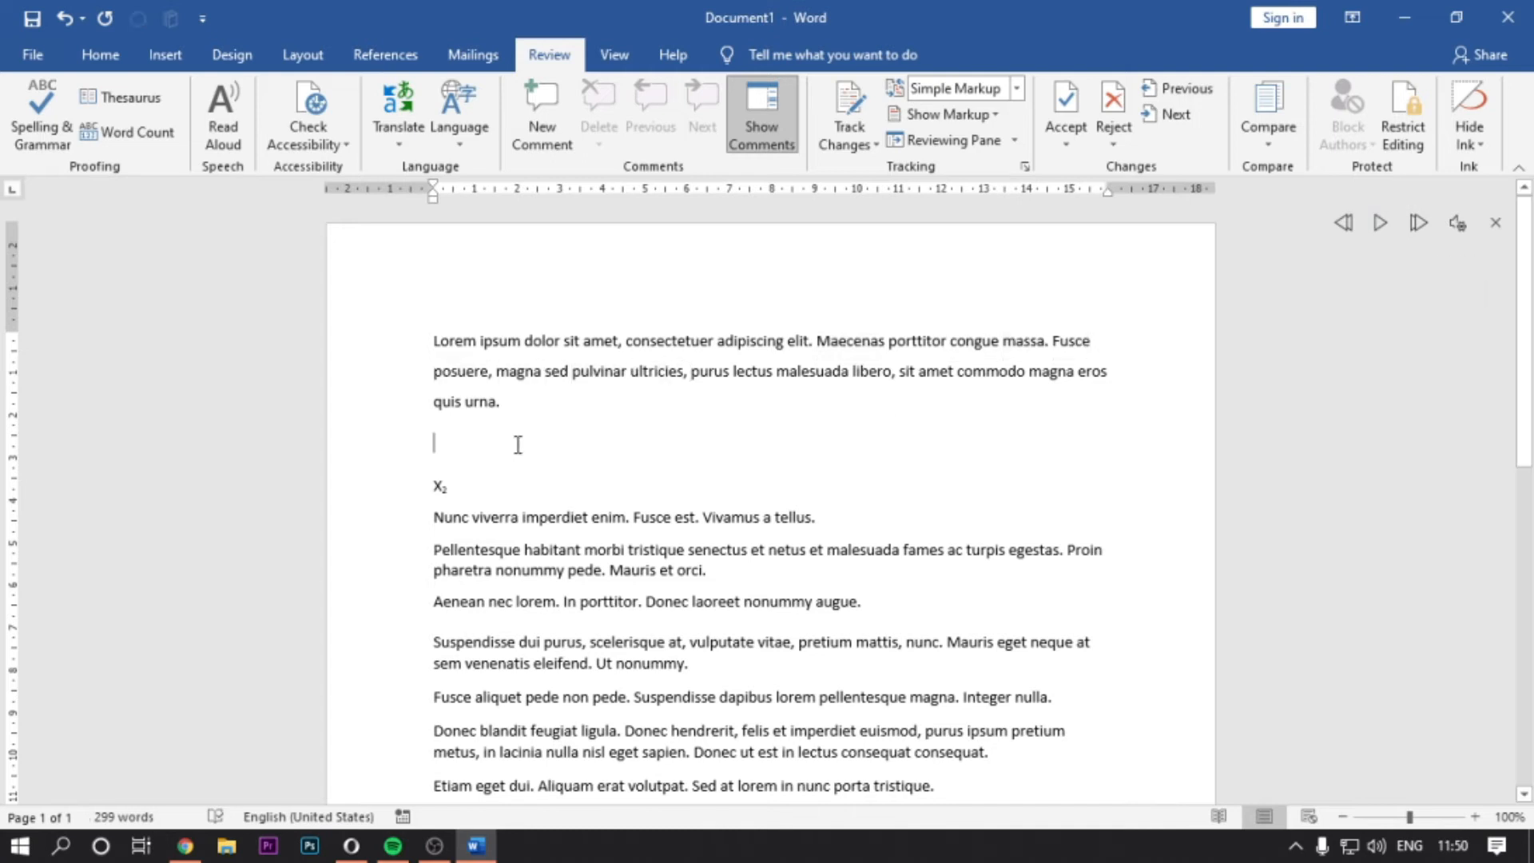
text(Hi)
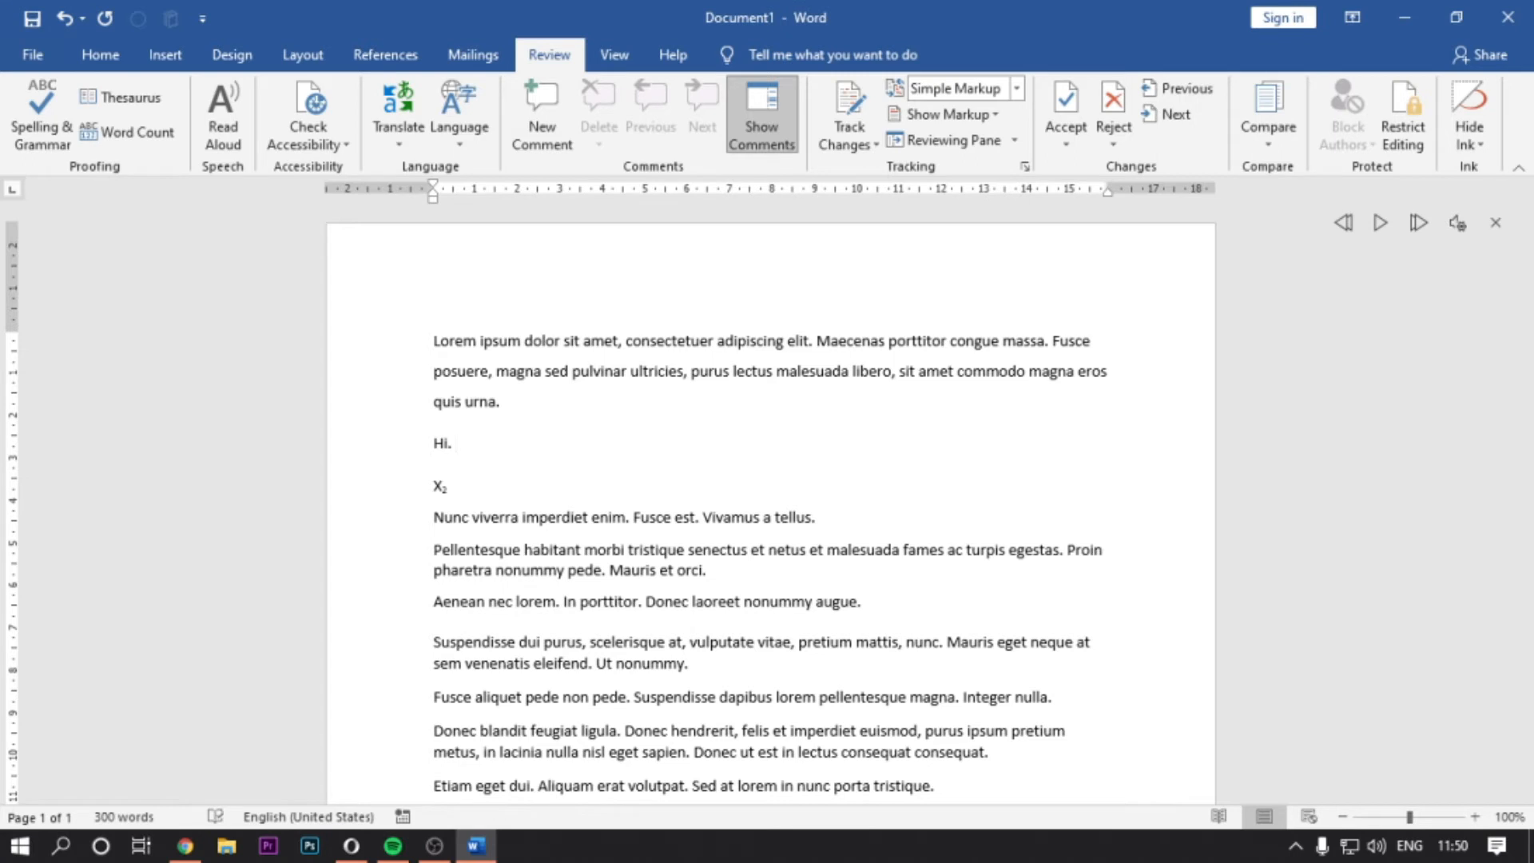
text(. Good morbi)
drag(555, 444, 424, 445)
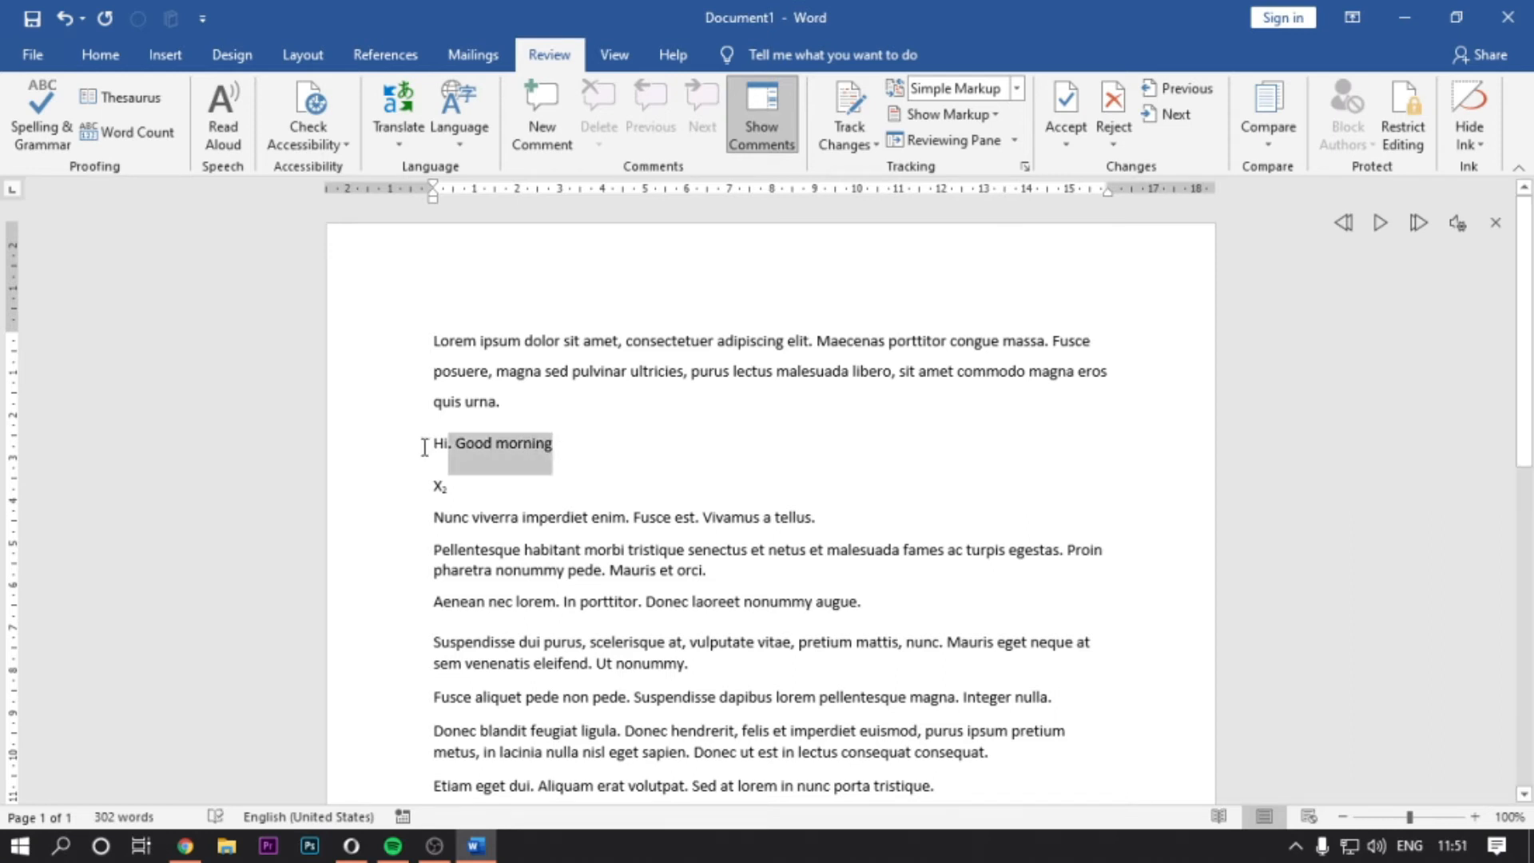
click(1382, 224)
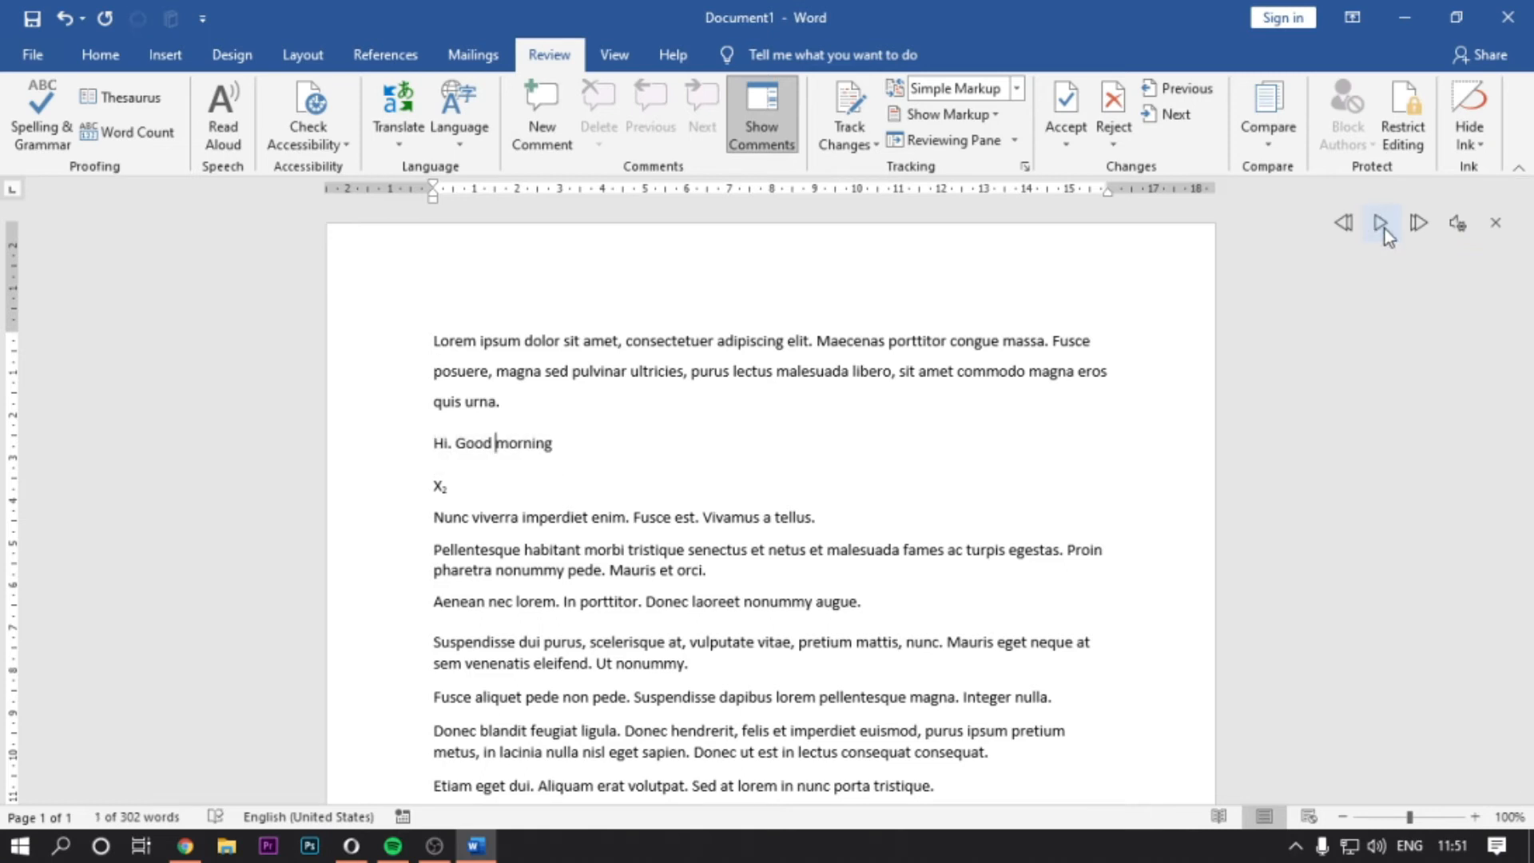
Reselect the "Hi. Good morning" line, change the reading voice to Microsoft Mark, and have the line read aloud.
click(396, 447)
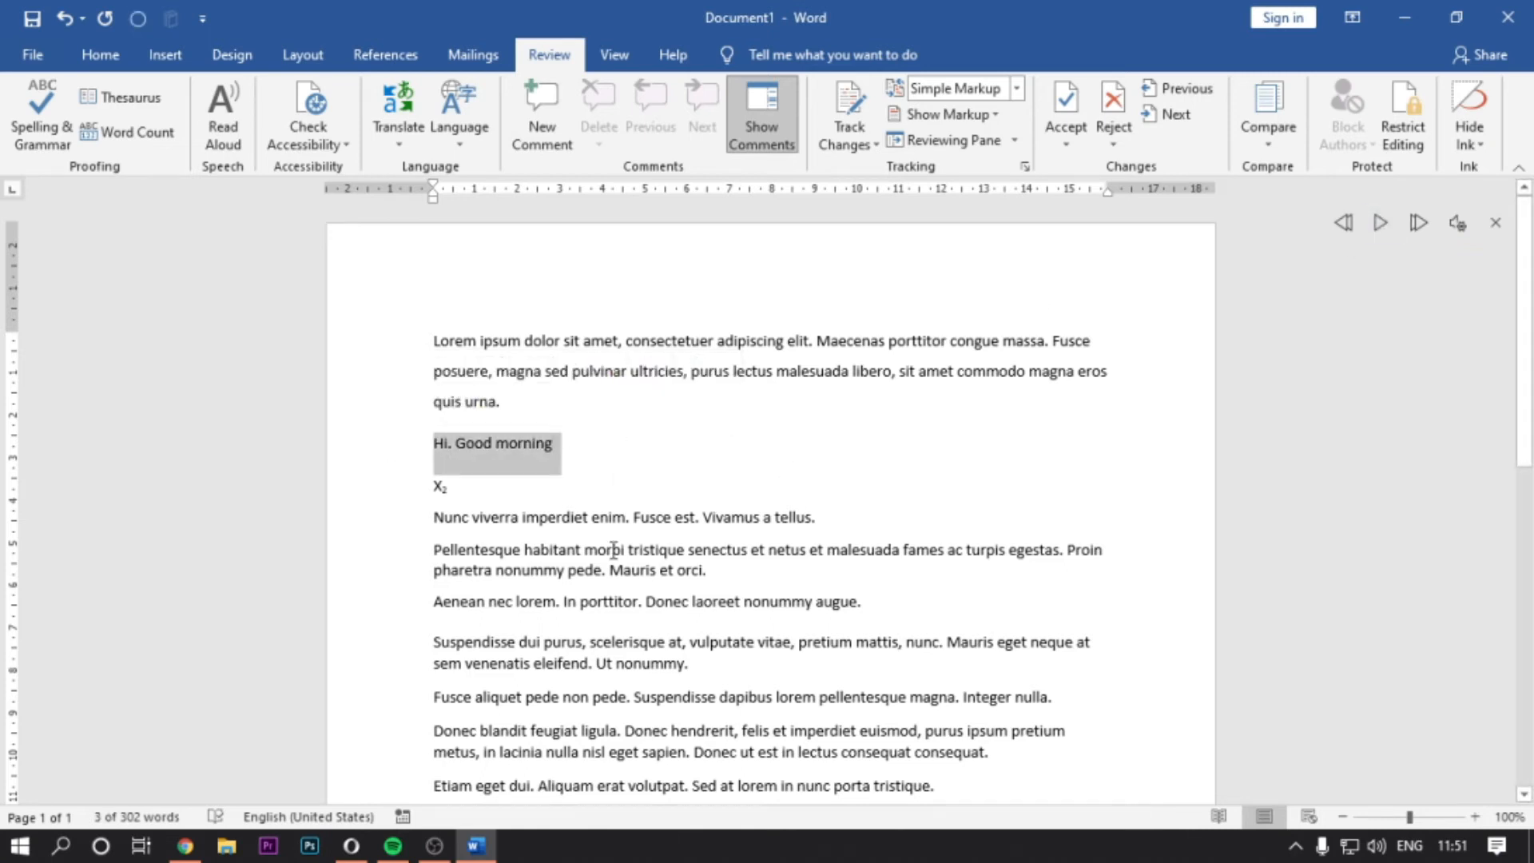
click(1464, 232)
click(1438, 357)
click(1400, 422)
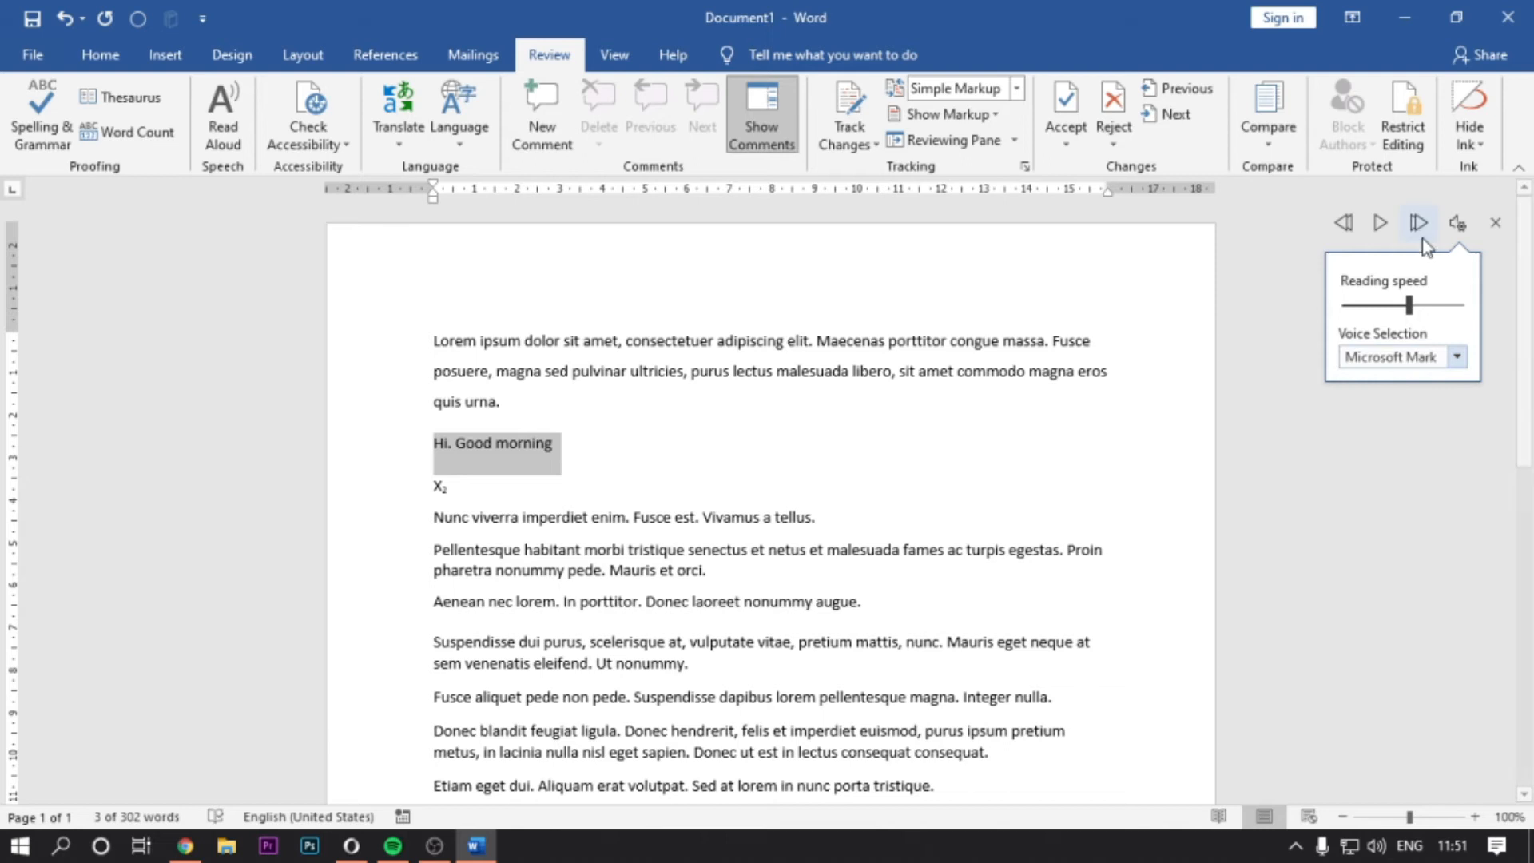
click(1380, 223)
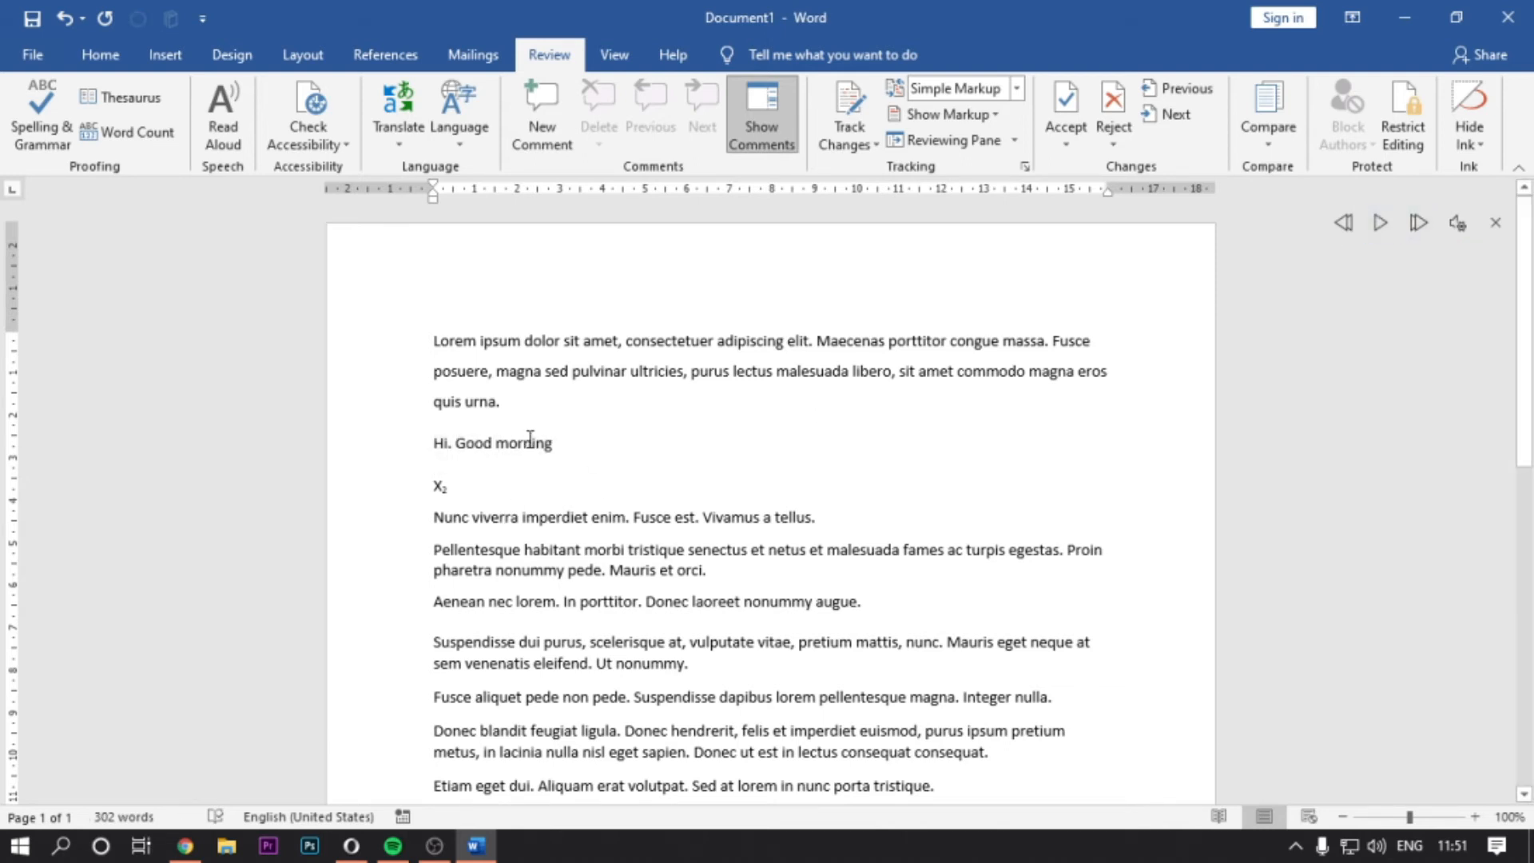
Reselect the "Hi. Good morning" line, switch the reading voice to Microsoft David, and have the line read aloud.
click(391, 440)
click(1463, 231)
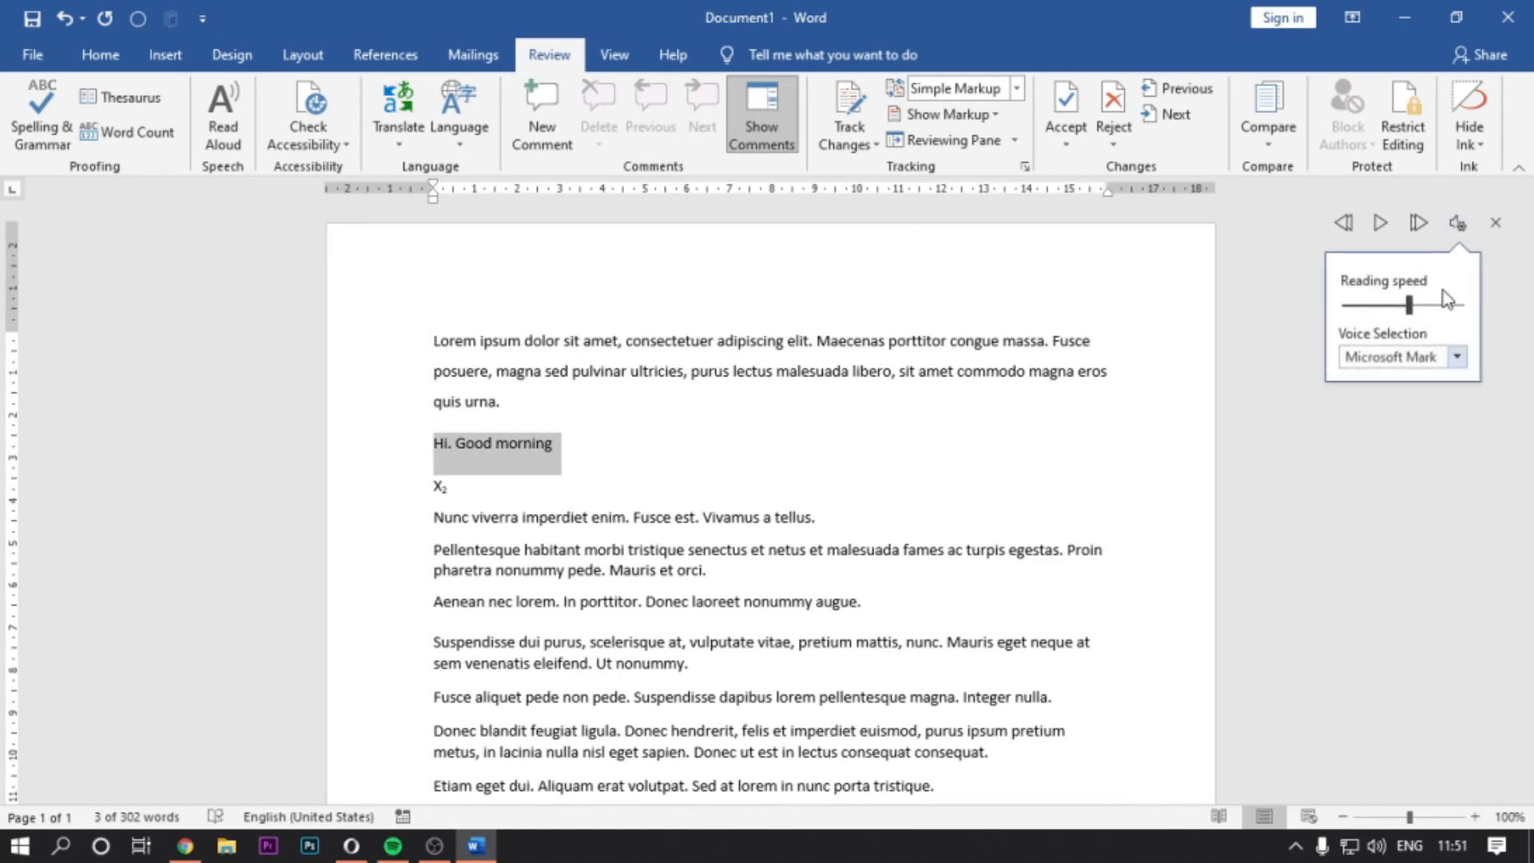
click(1441, 367)
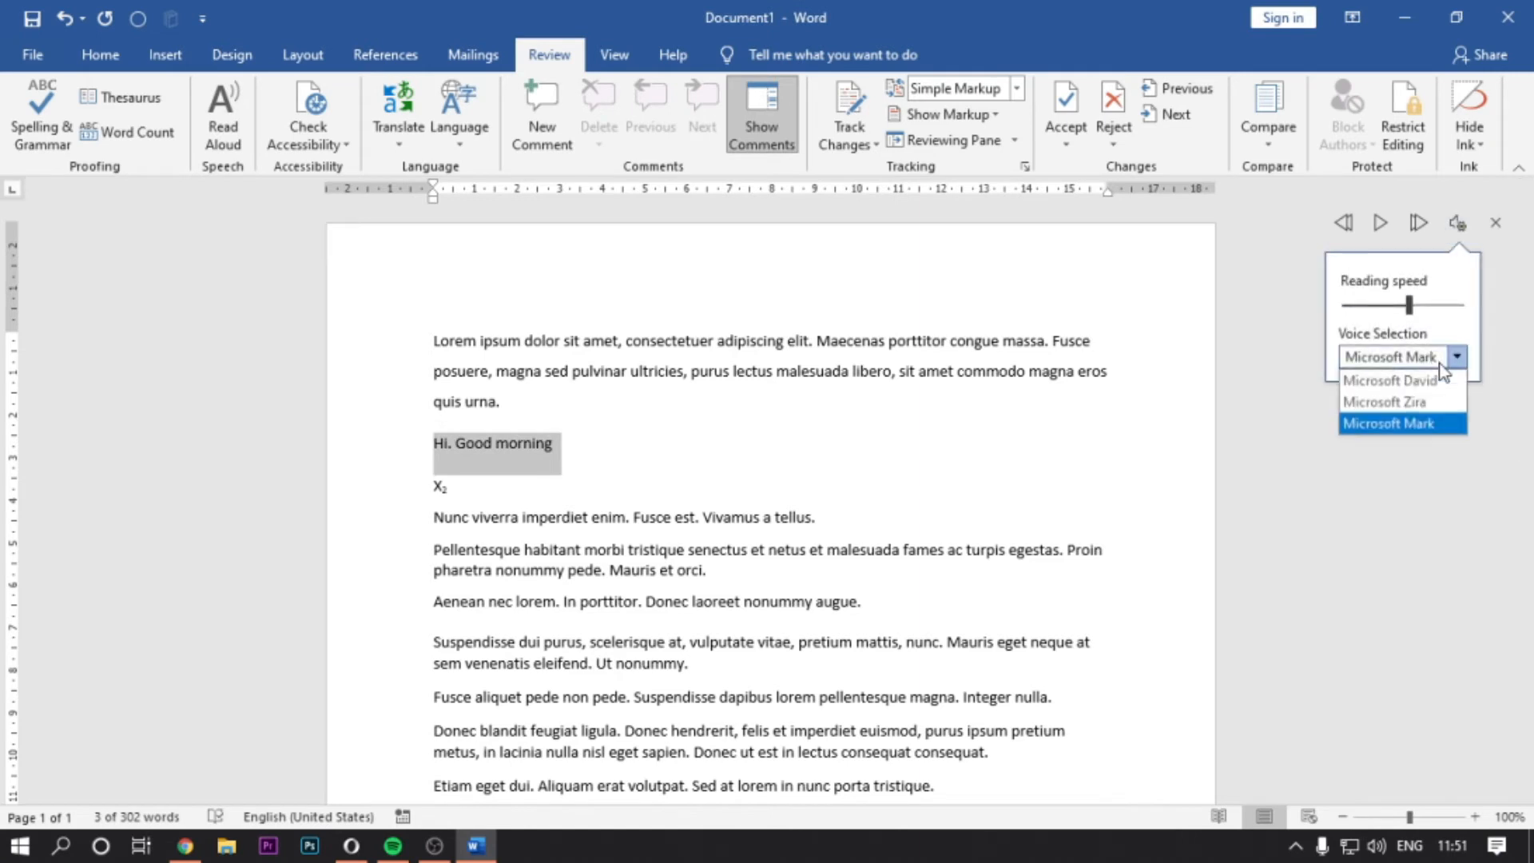
click(1407, 385)
click(1384, 227)
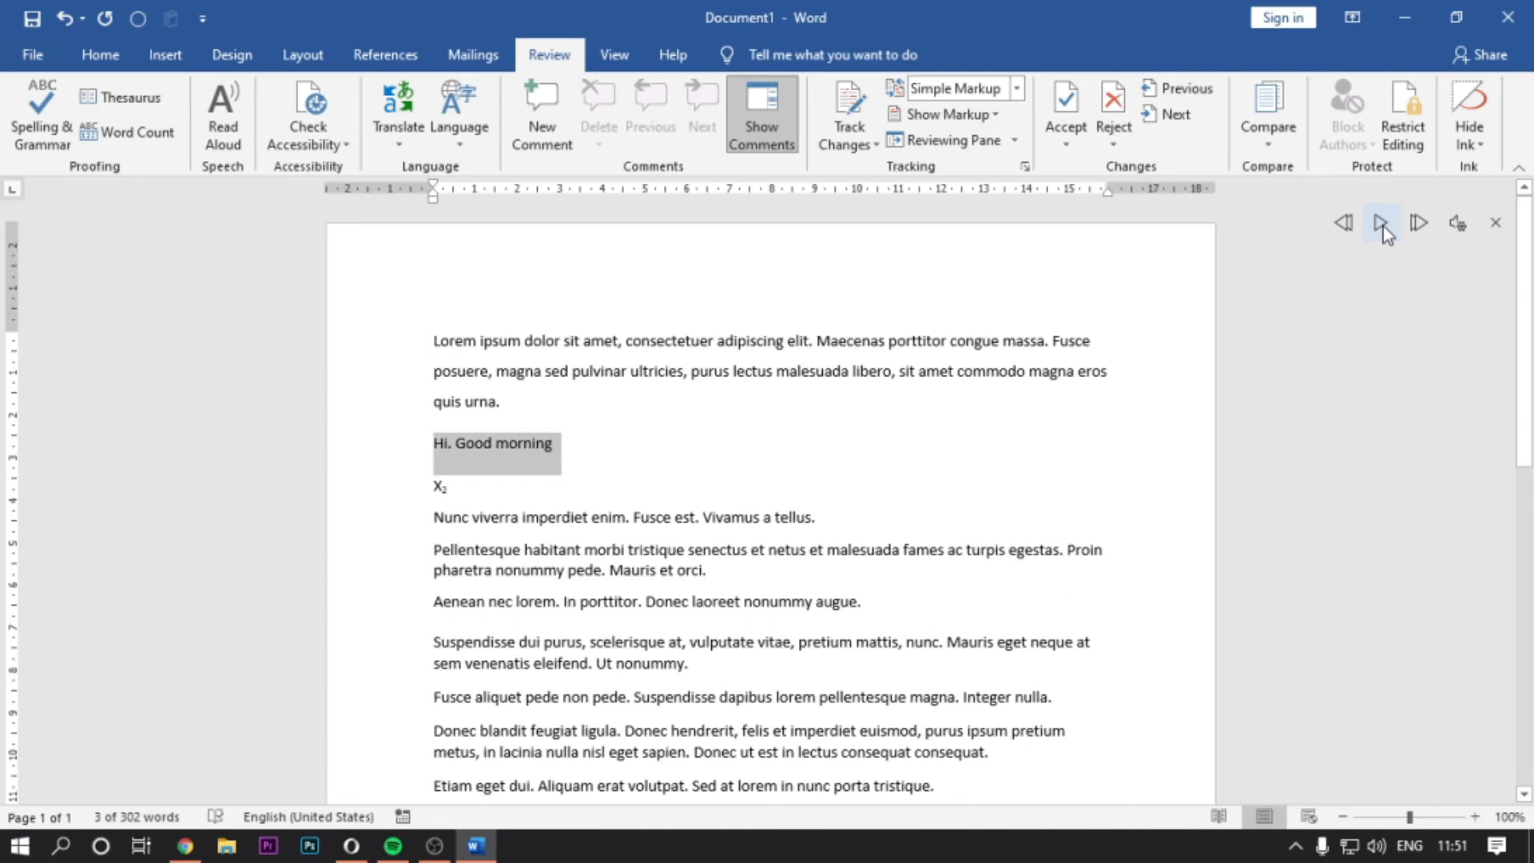
click(1383, 227)
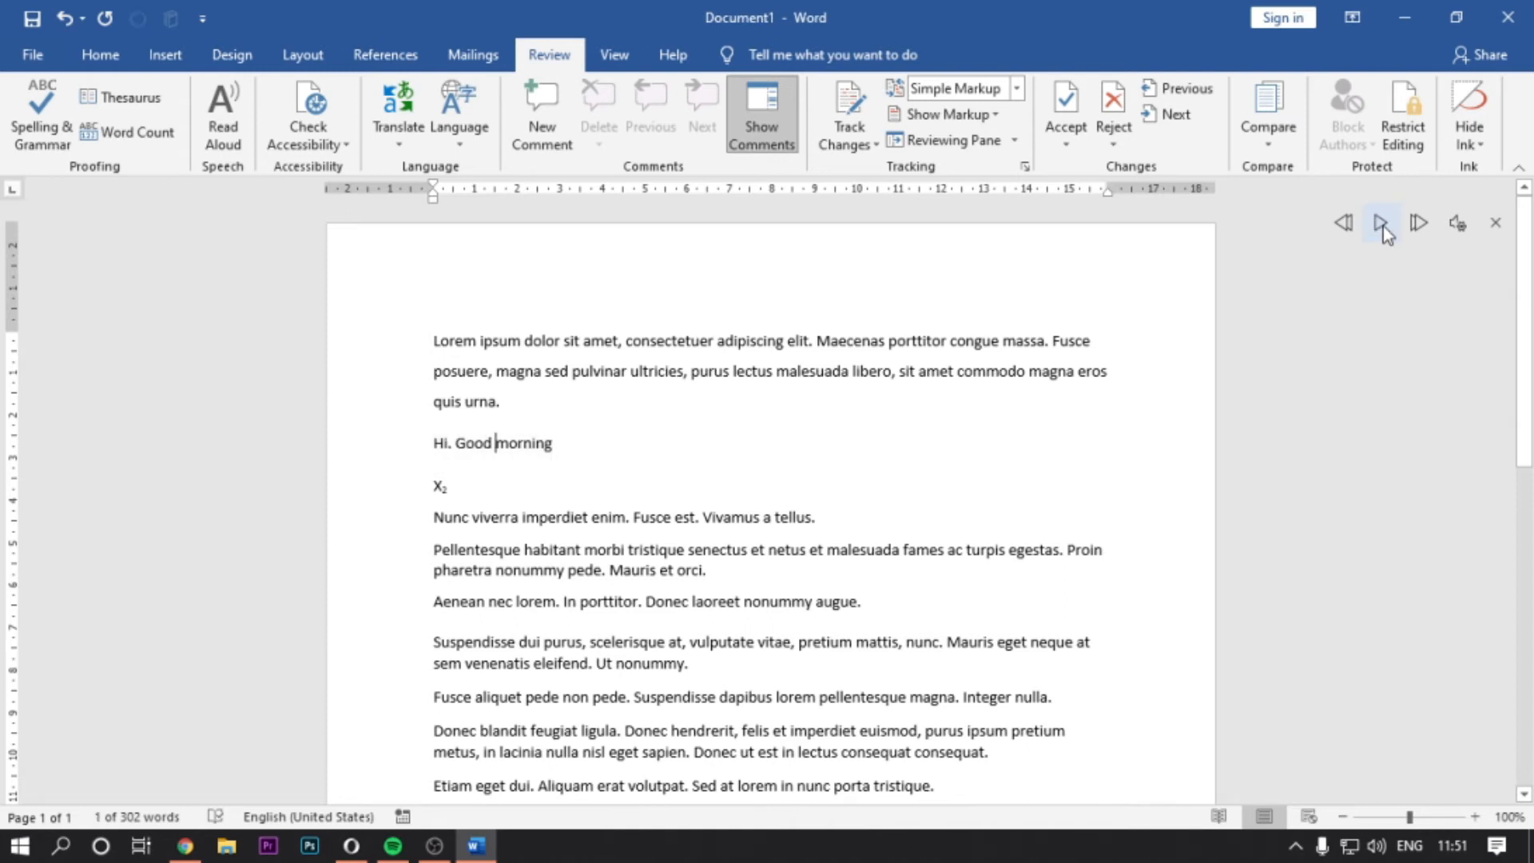
Deselect the greeting line, close the Read Aloud controls, and bring back the basic text formatting tools.
drag(570, 457, 341, 422)
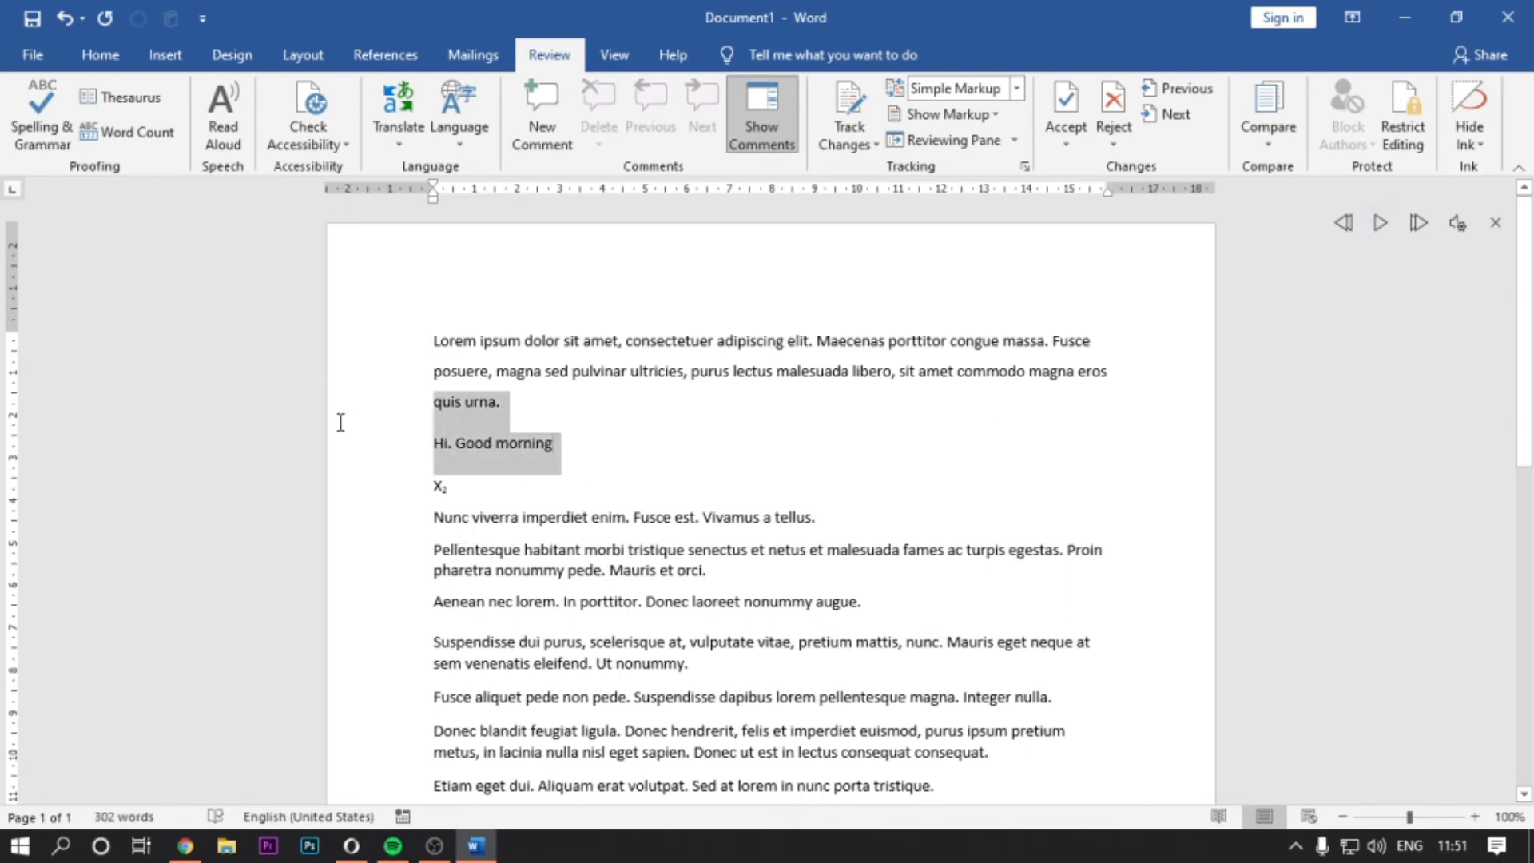
click(719, 480)
click(100, 54)
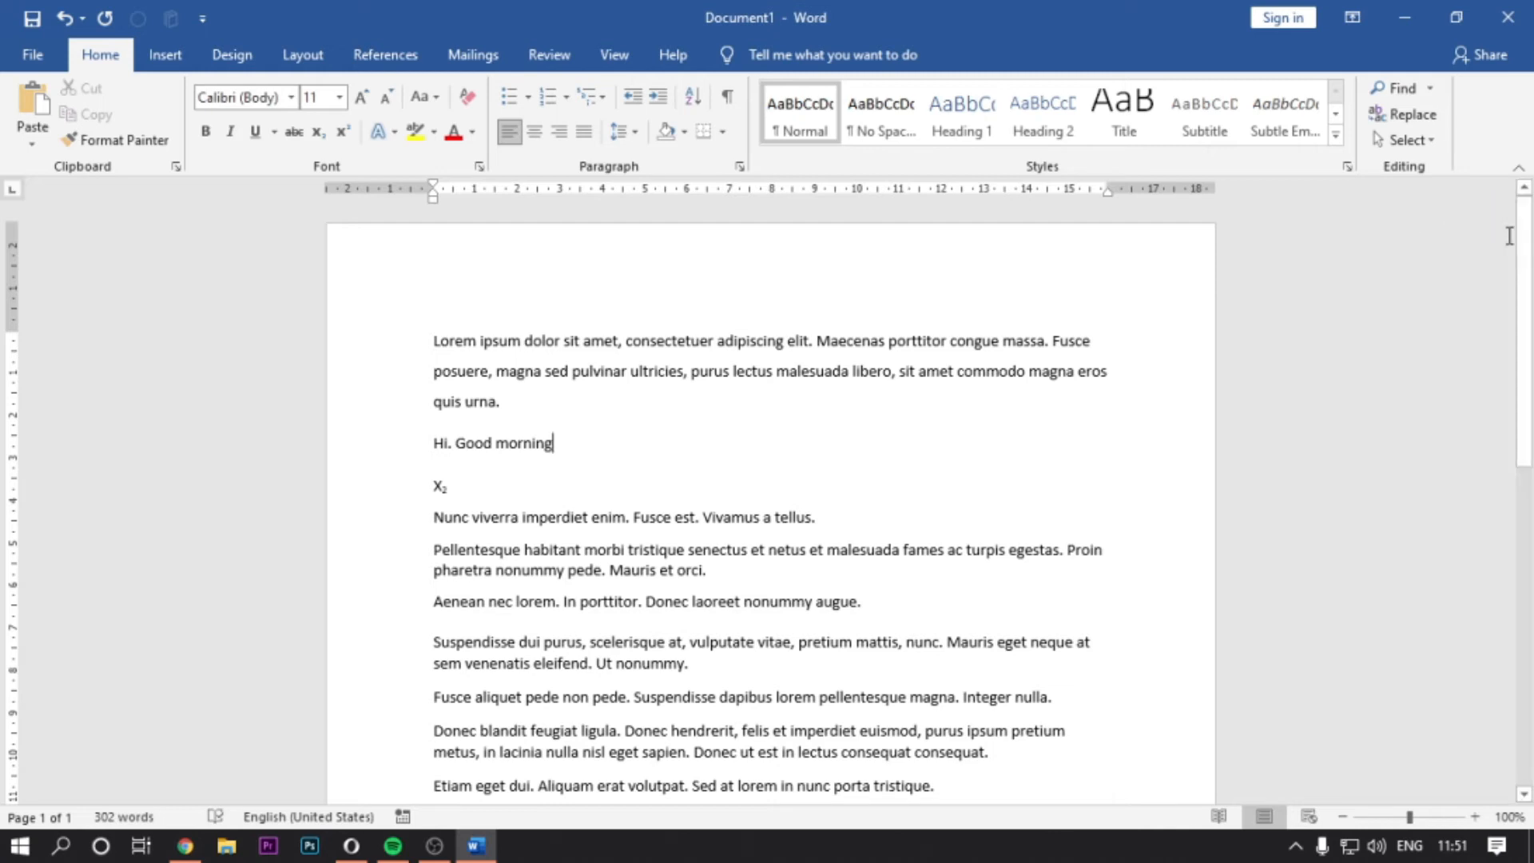
Check the next tip in the "Word Tricks & Tips" note in Google Keep and return to the Word document.
click(187, 848)
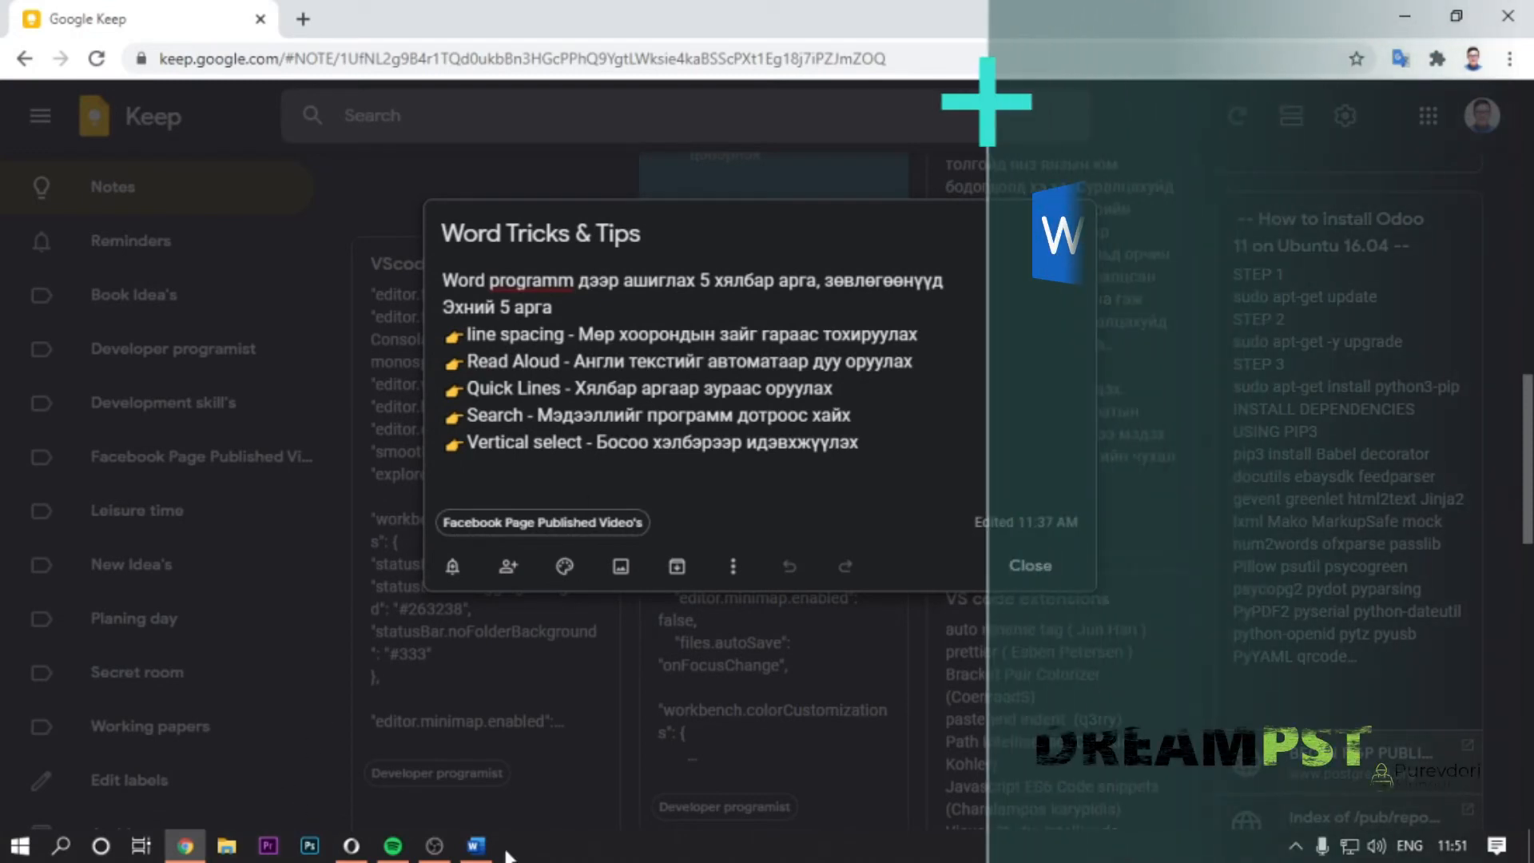
click(479, 852)
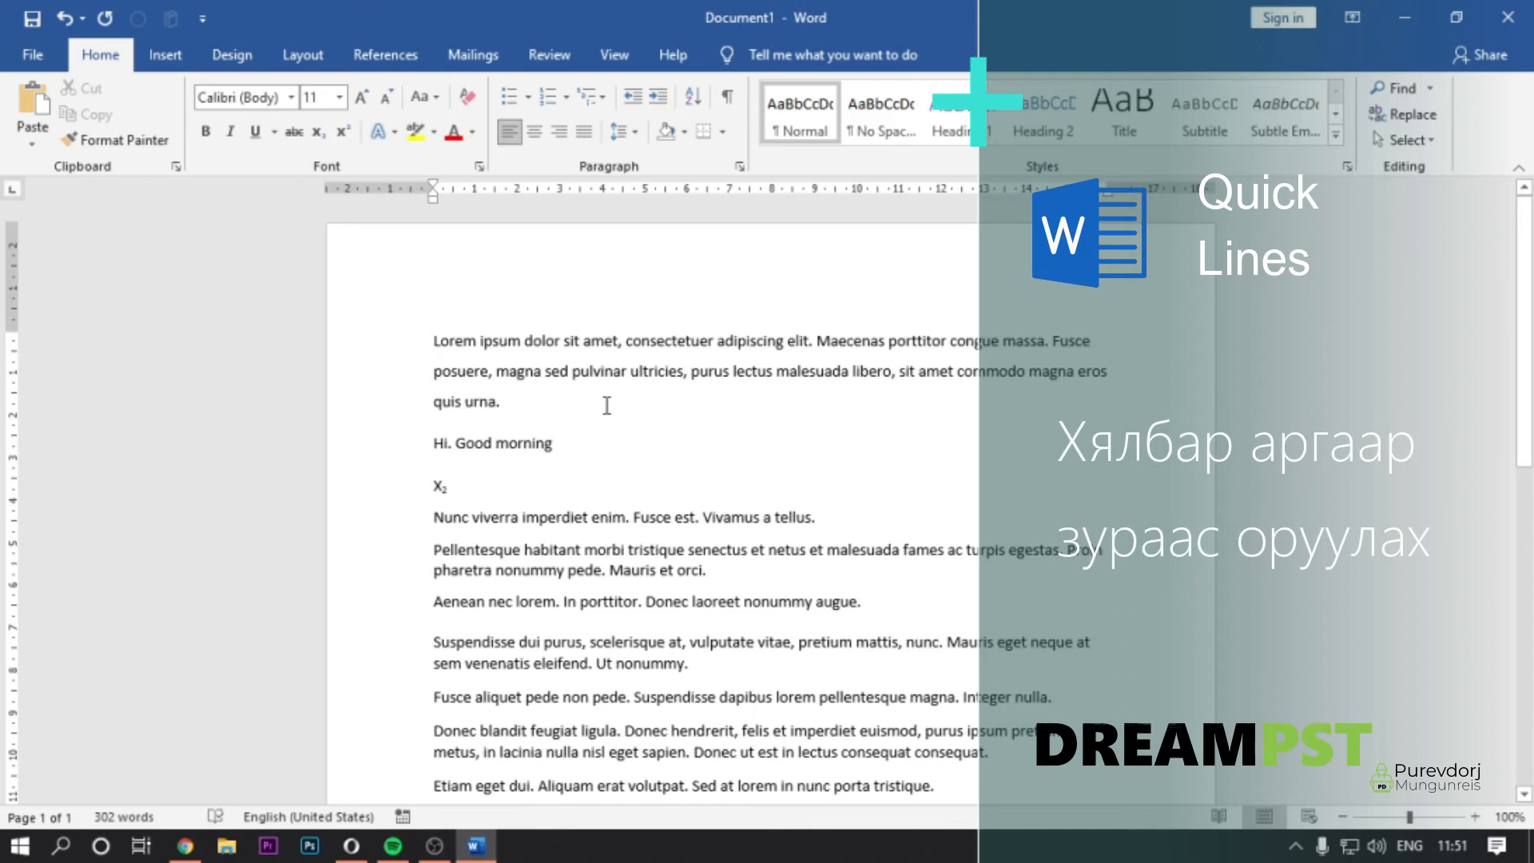
Insert a thin horizontal line from three hyphens below the paragraph ending "Mauris et orci.".
scroll(664, 500, down, 2)
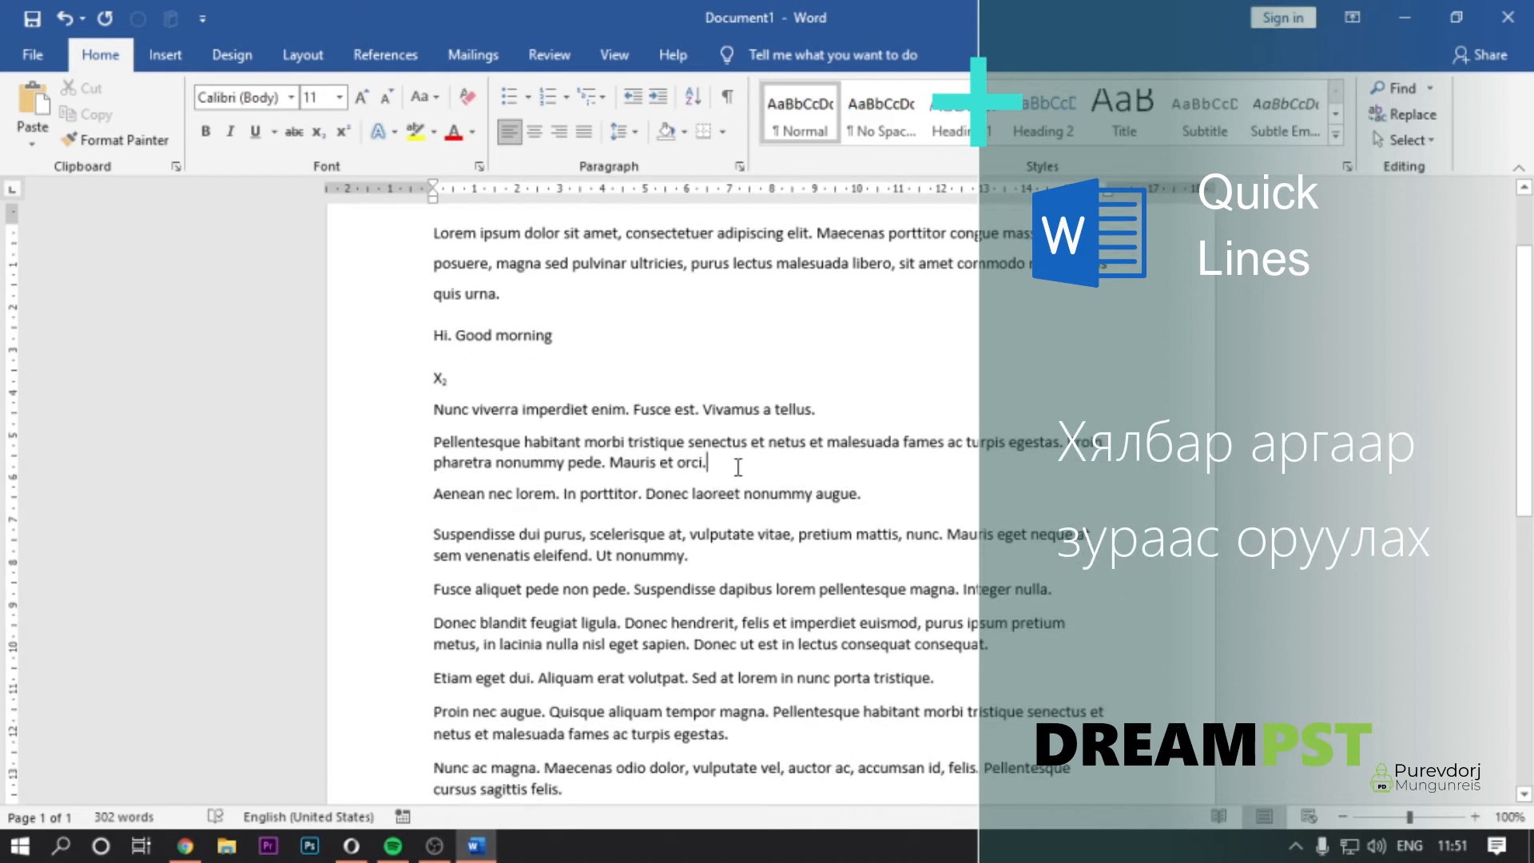
key(Return)
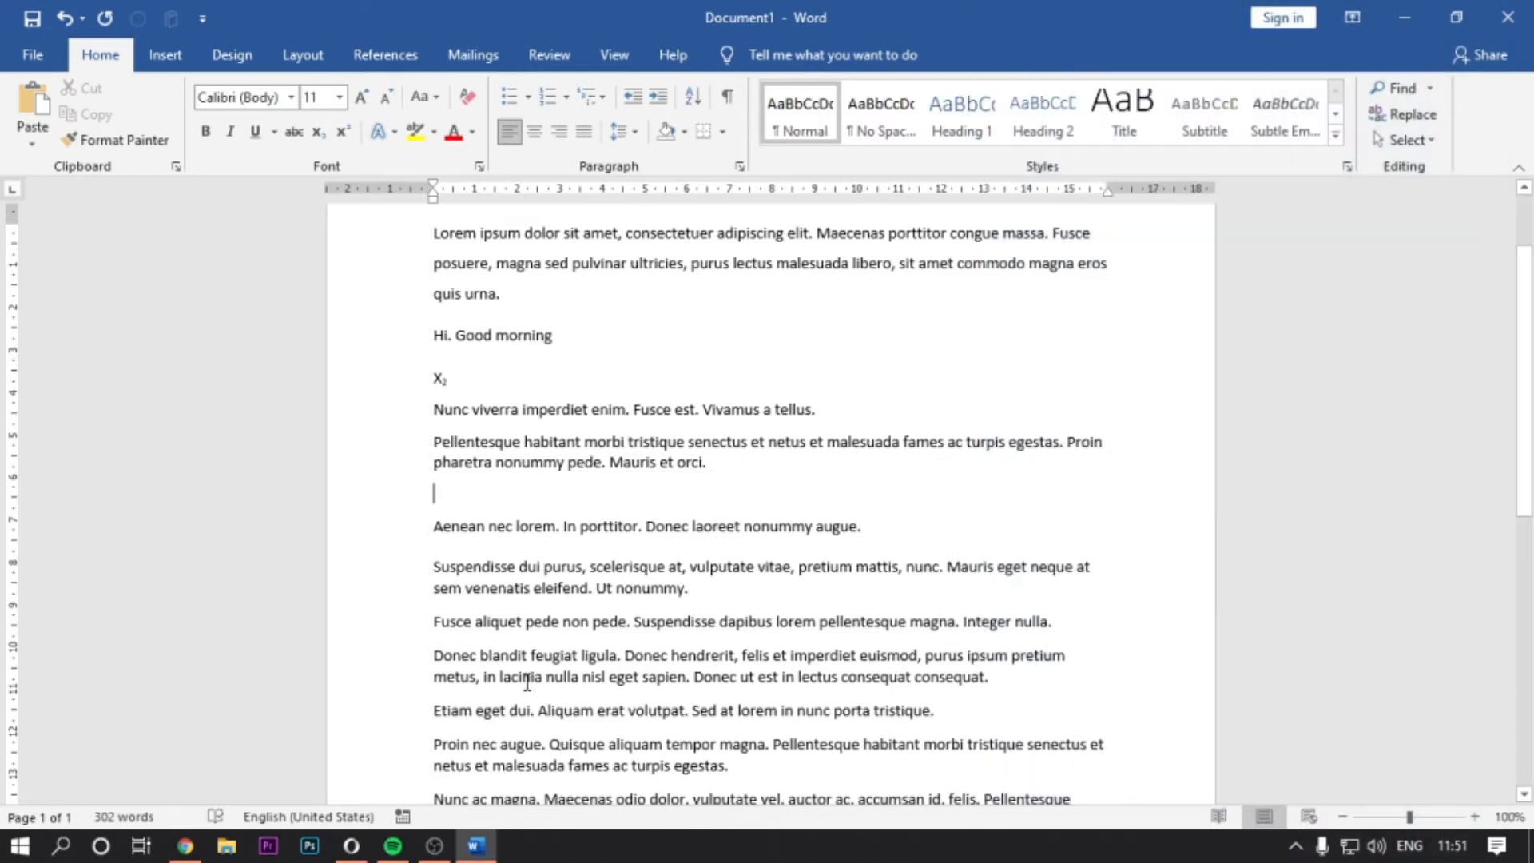
text(-)
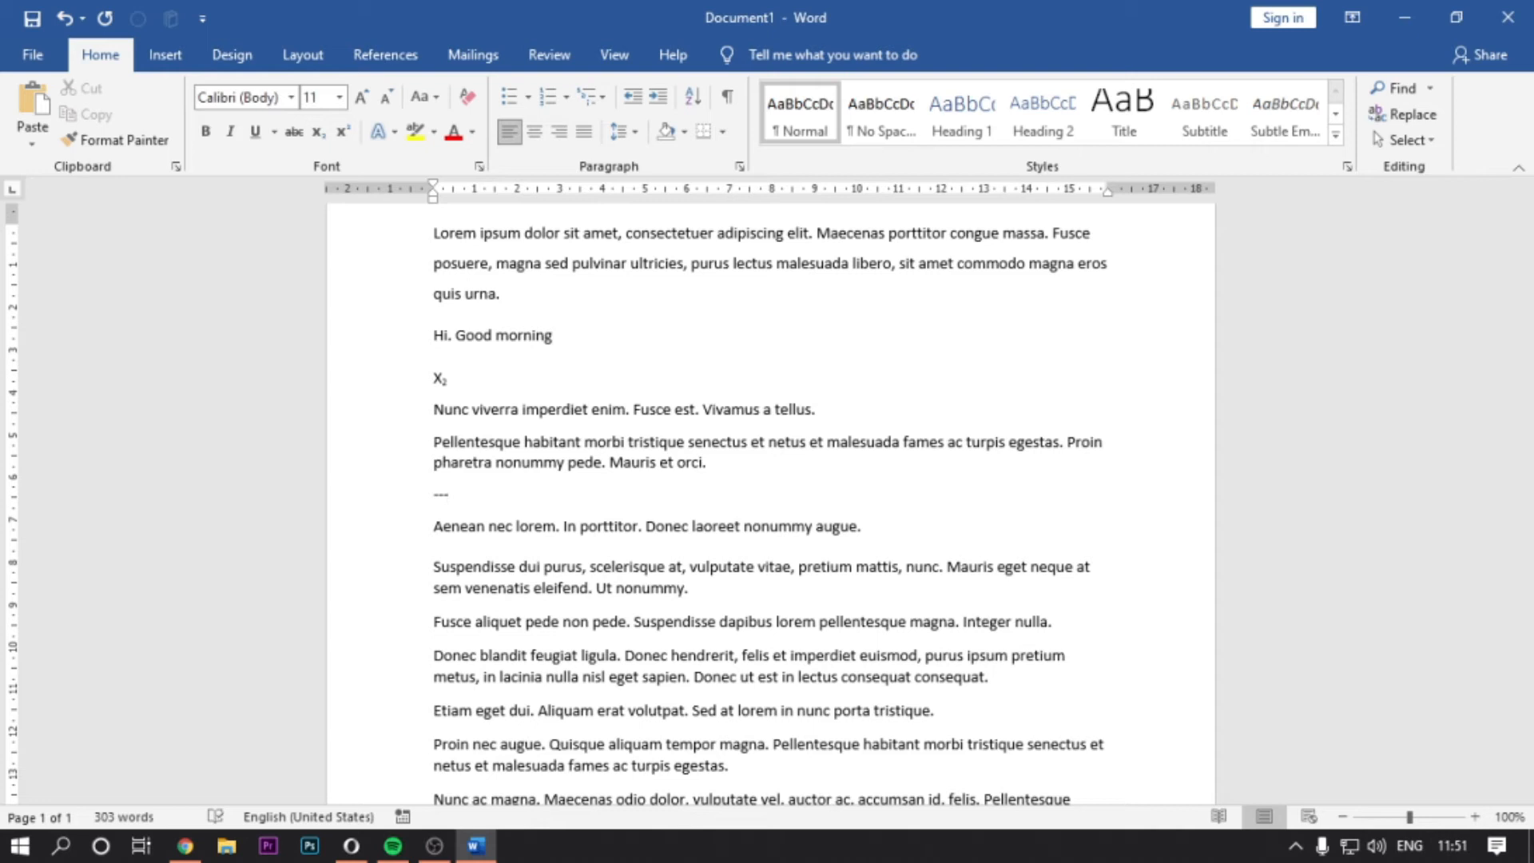
text(--)
key(Return)
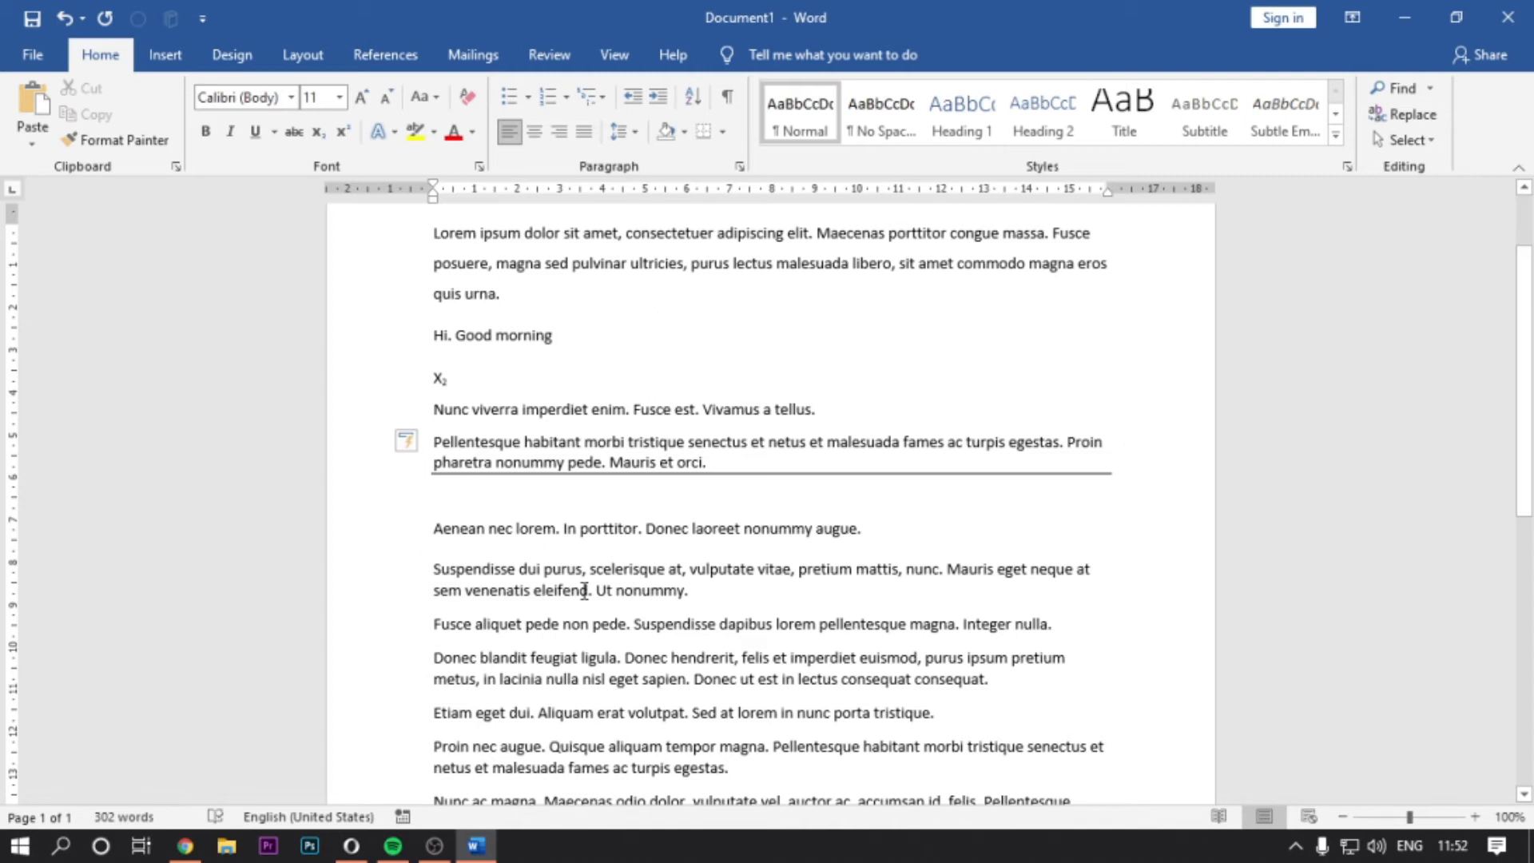
Try a thick horizontal line from three underscores in the blank paragraph under the thin line, and undo it.
text(_)
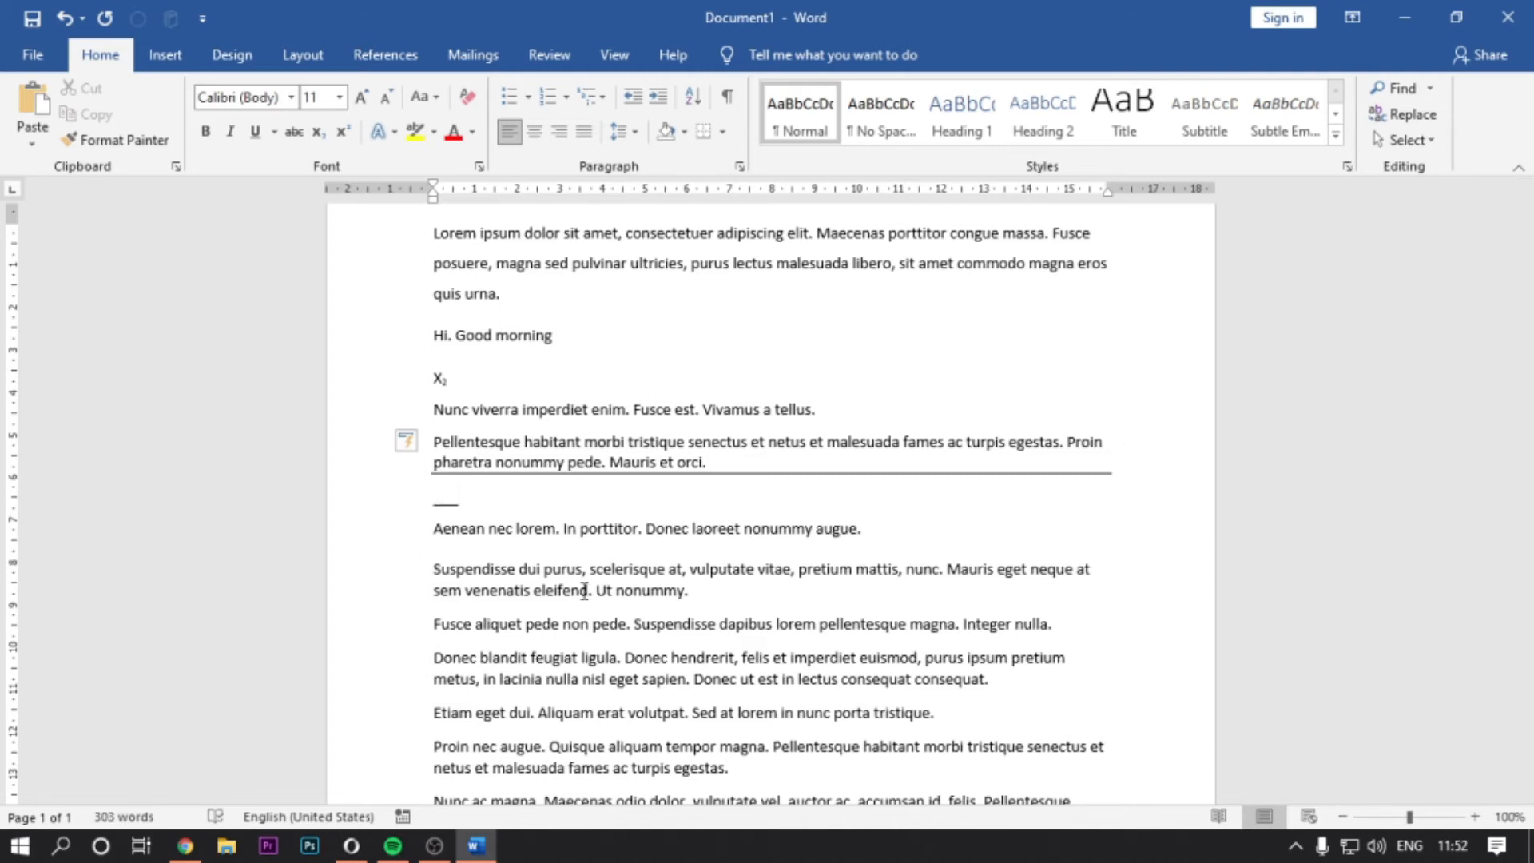
text(__)
key(Return)
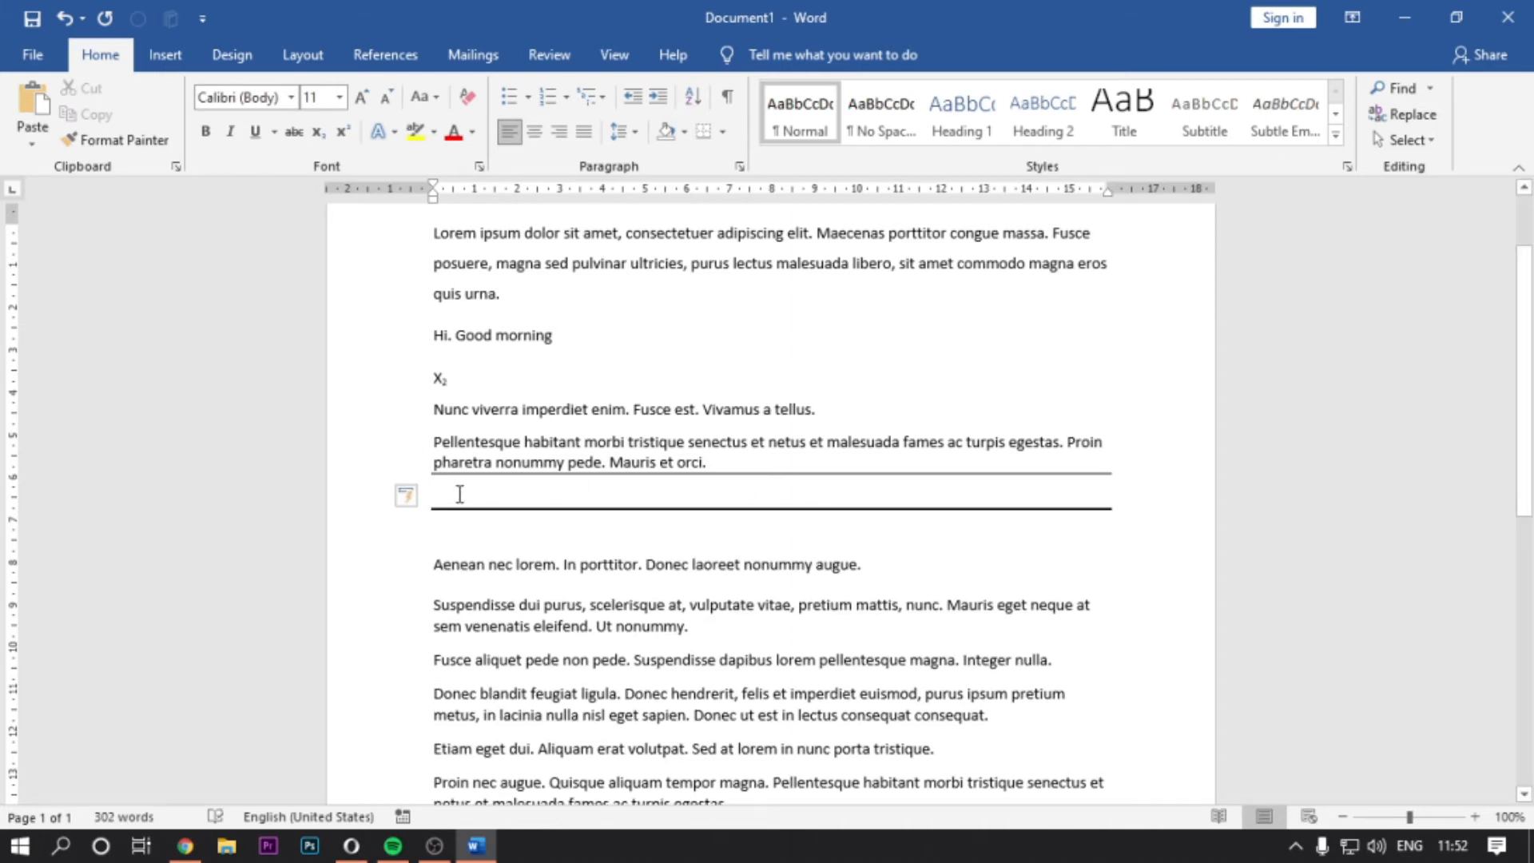
key(ctrl+z)
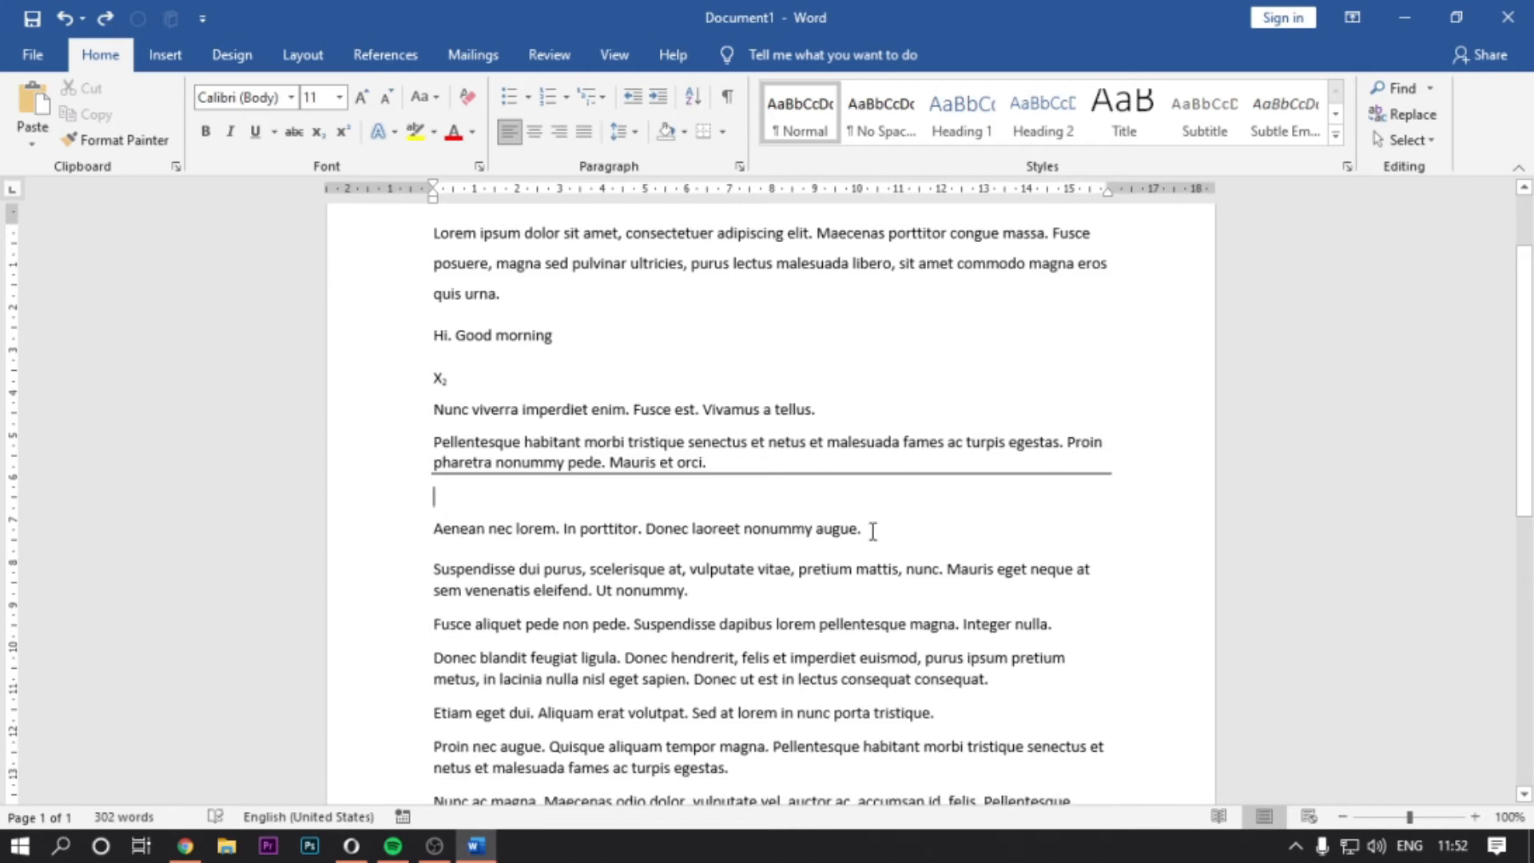
Insert a thick horizontal line from three underscores below the paragraph ending "Ut nonummy.".
click(729, 600)
key(Return)
text(____)
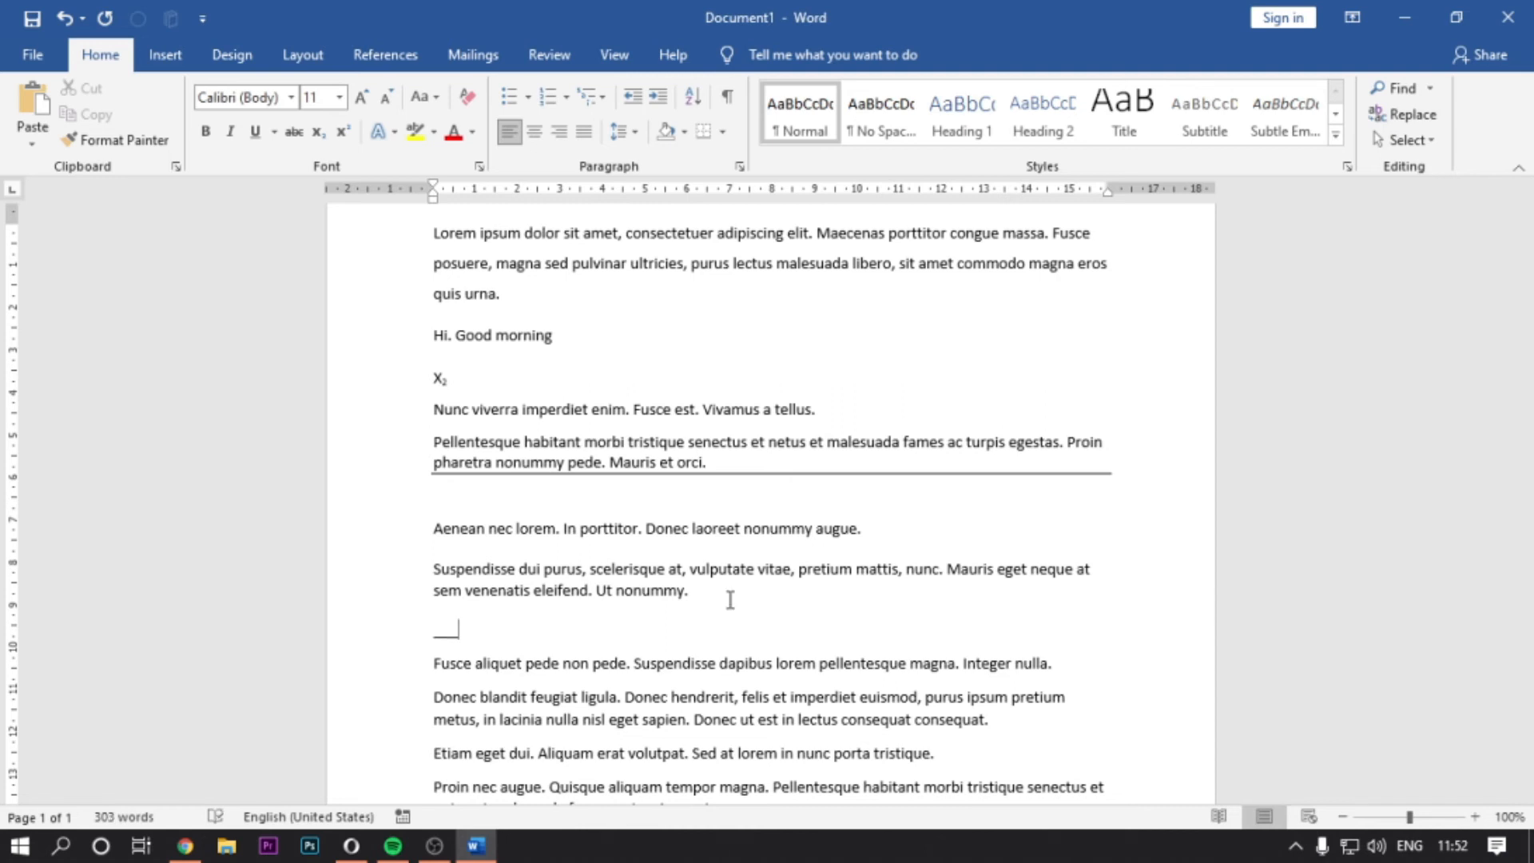
key(Return)
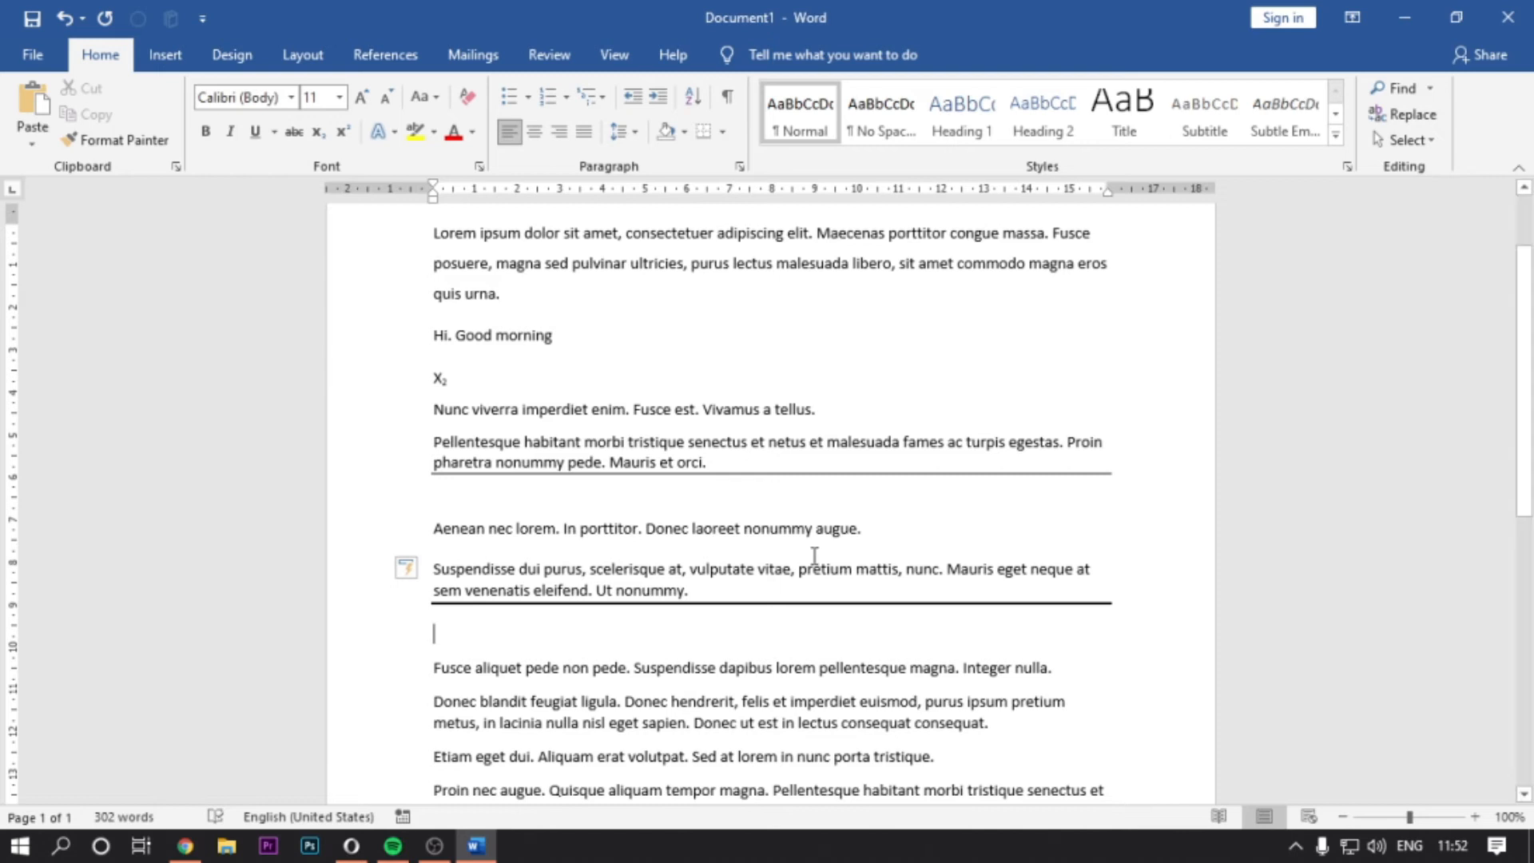
Insert a dotted horizontal line from three asterisks below the paragraph ending "Integer nulla.".
scroll(816, 557, down, 1)
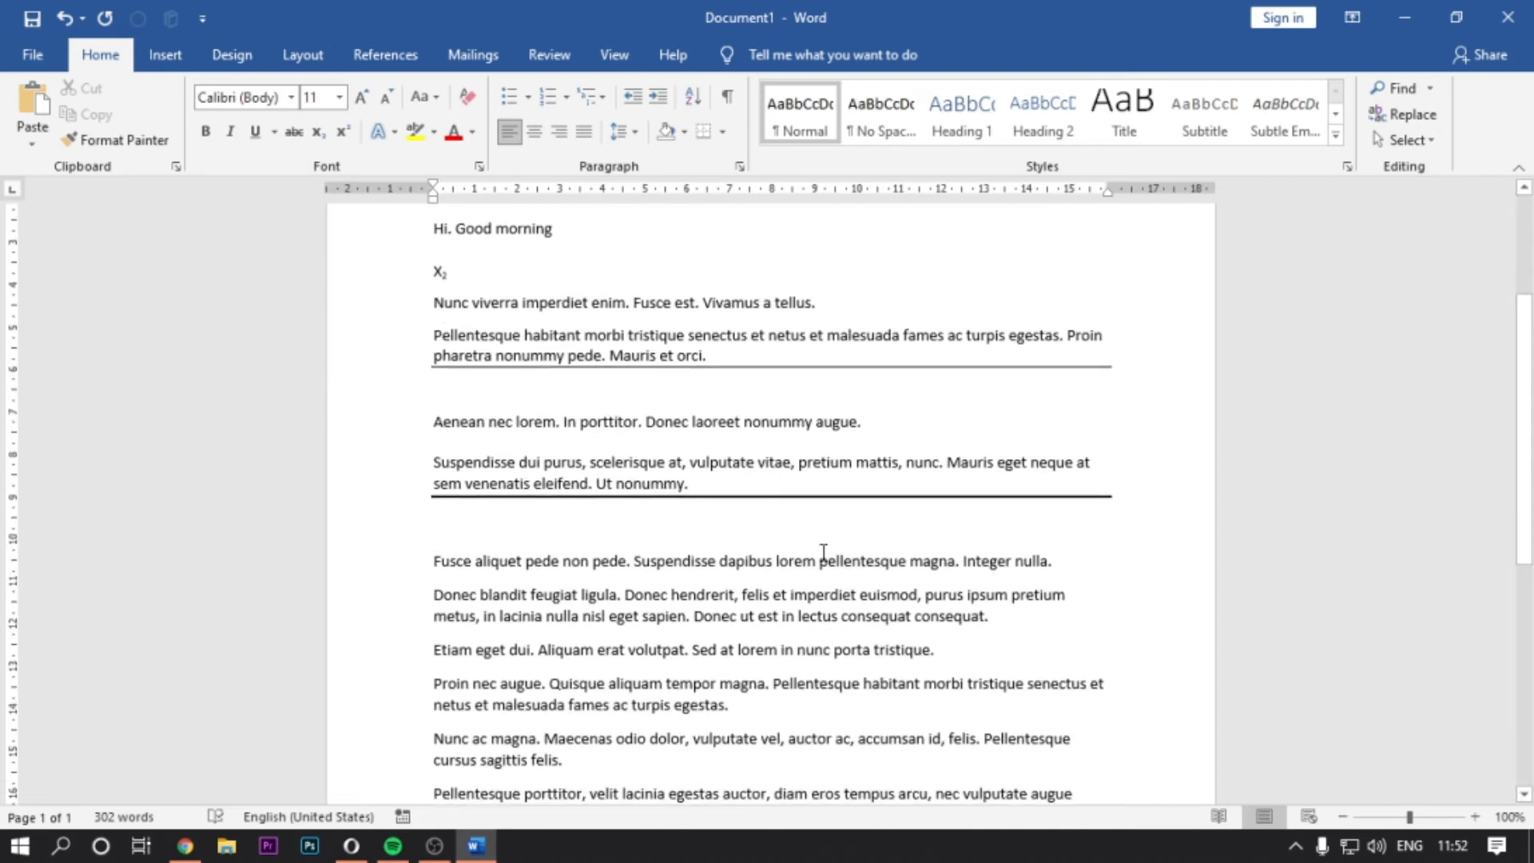
click(1082, 561)
key(Return)
text(*)
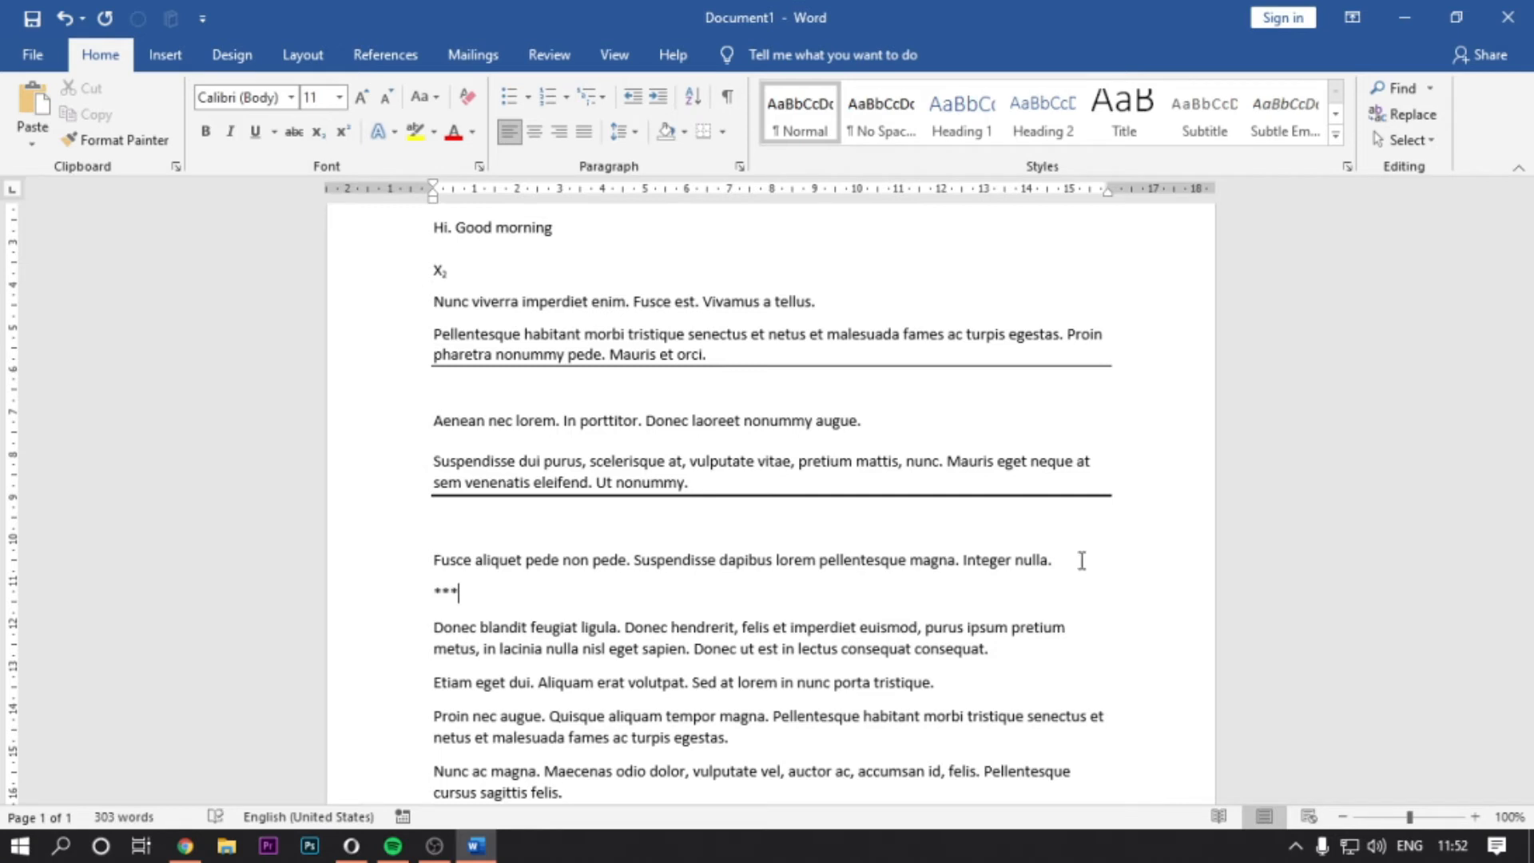
text(**)
key(Return)
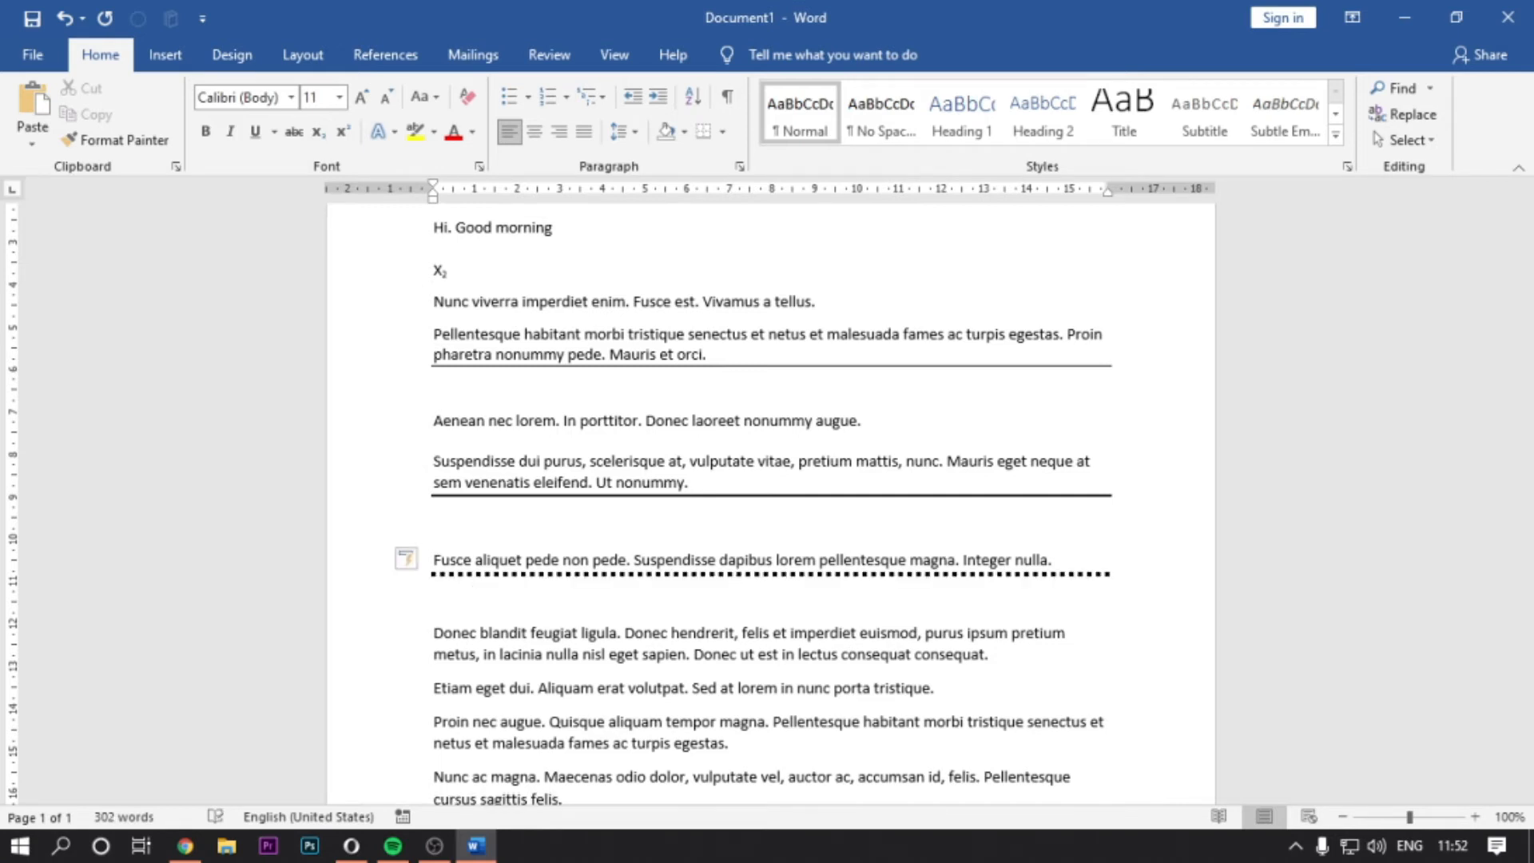
Insert a triple horizontal line from three number signs below the paragraph ending "consequat consequat.".
scroll(1021, 631, down, 1)
click(1028, 601)
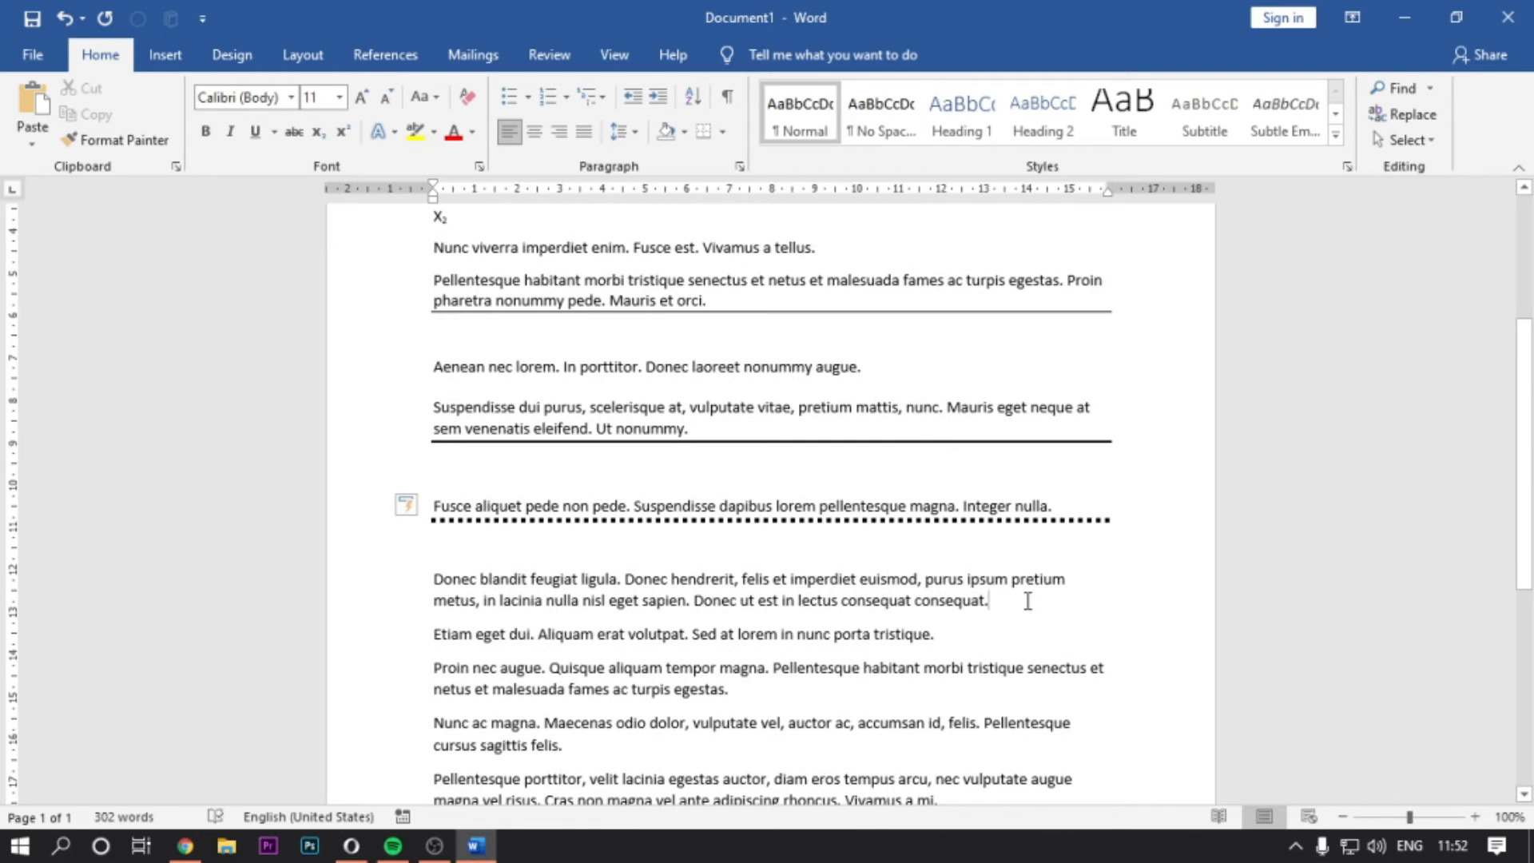
key(Return)
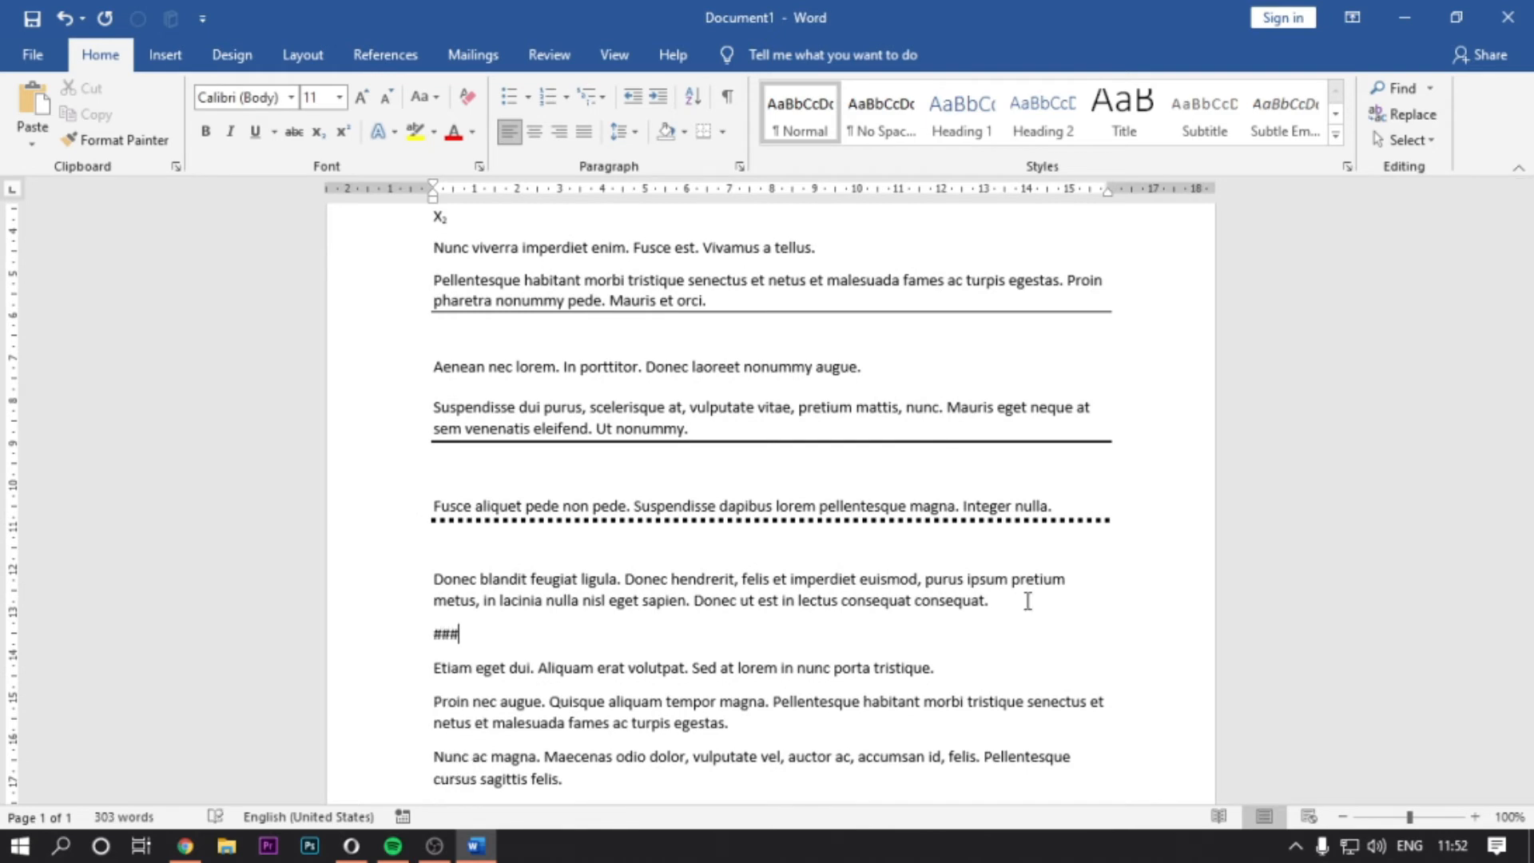
text(###)
key(Return)
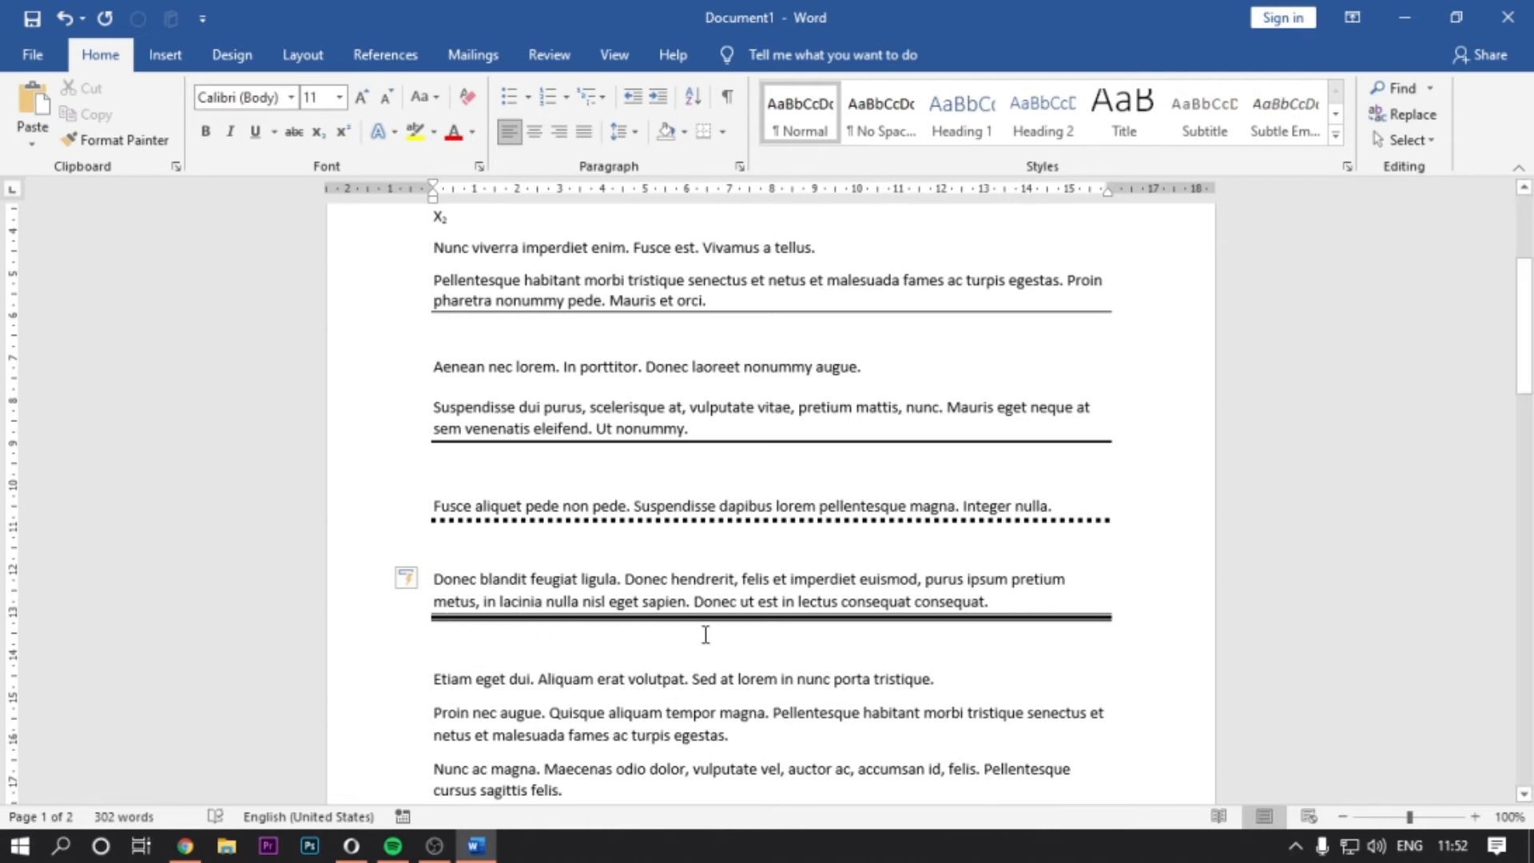
Insert a double horizontal line from three equals signs below the paragraph ending "nunc porta tristique.".
scroll(751, 628, down, 2)
key(Return)
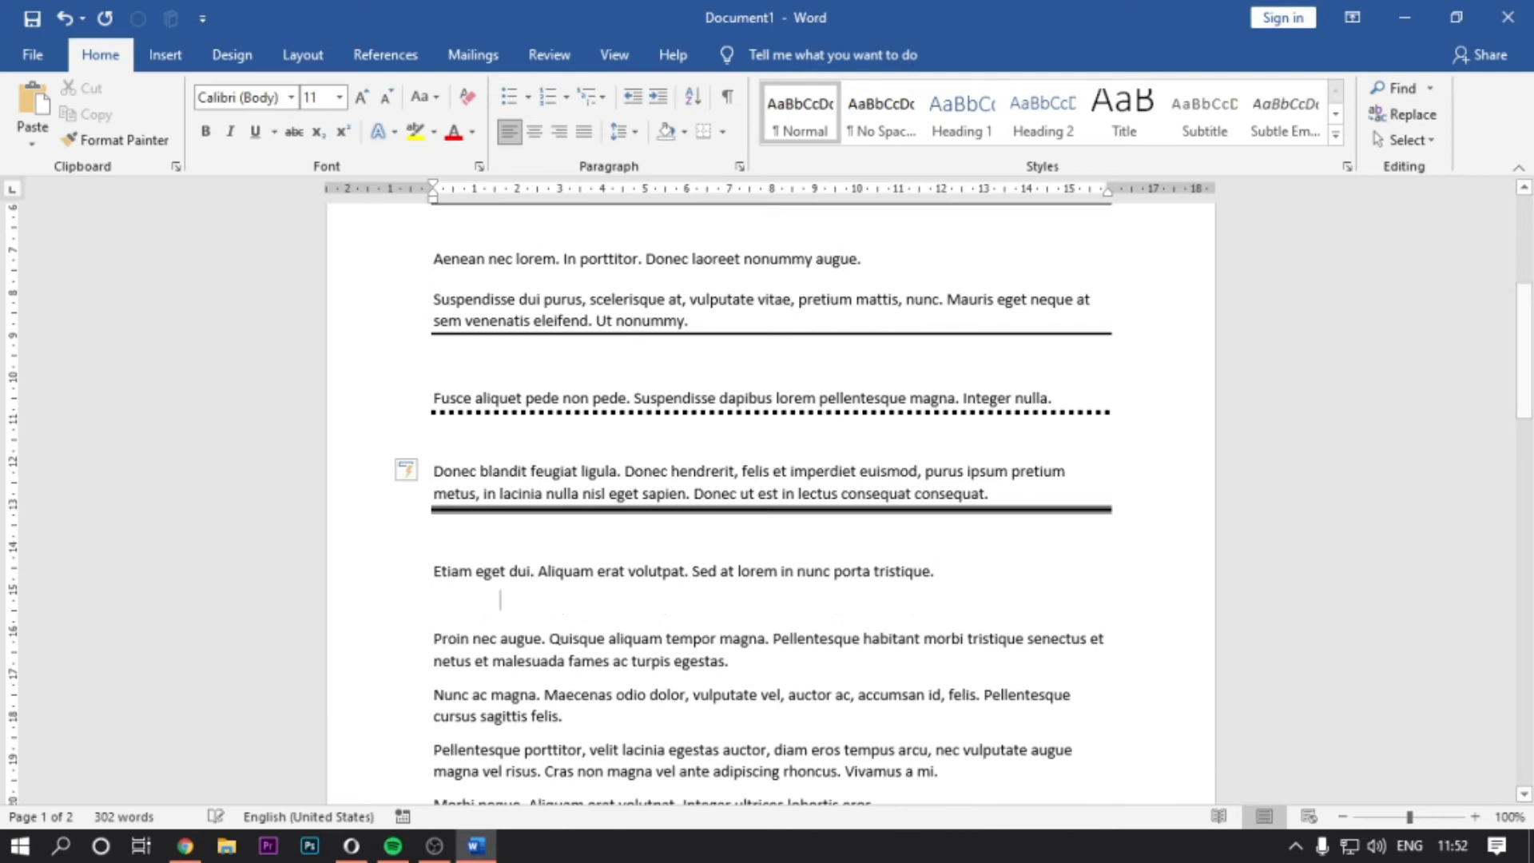
text(+)
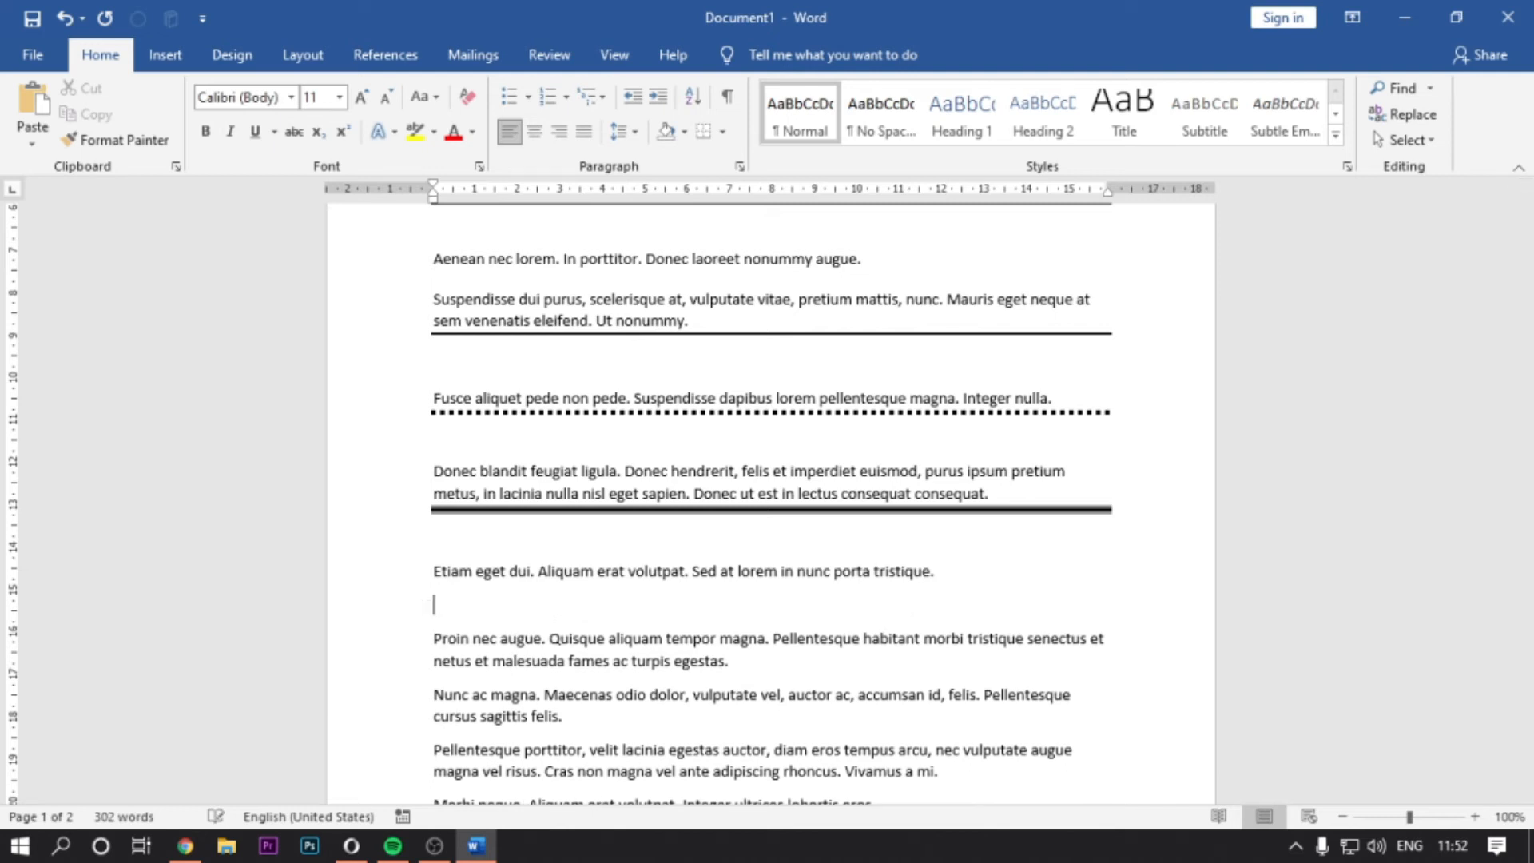
text(===)
key(Return)
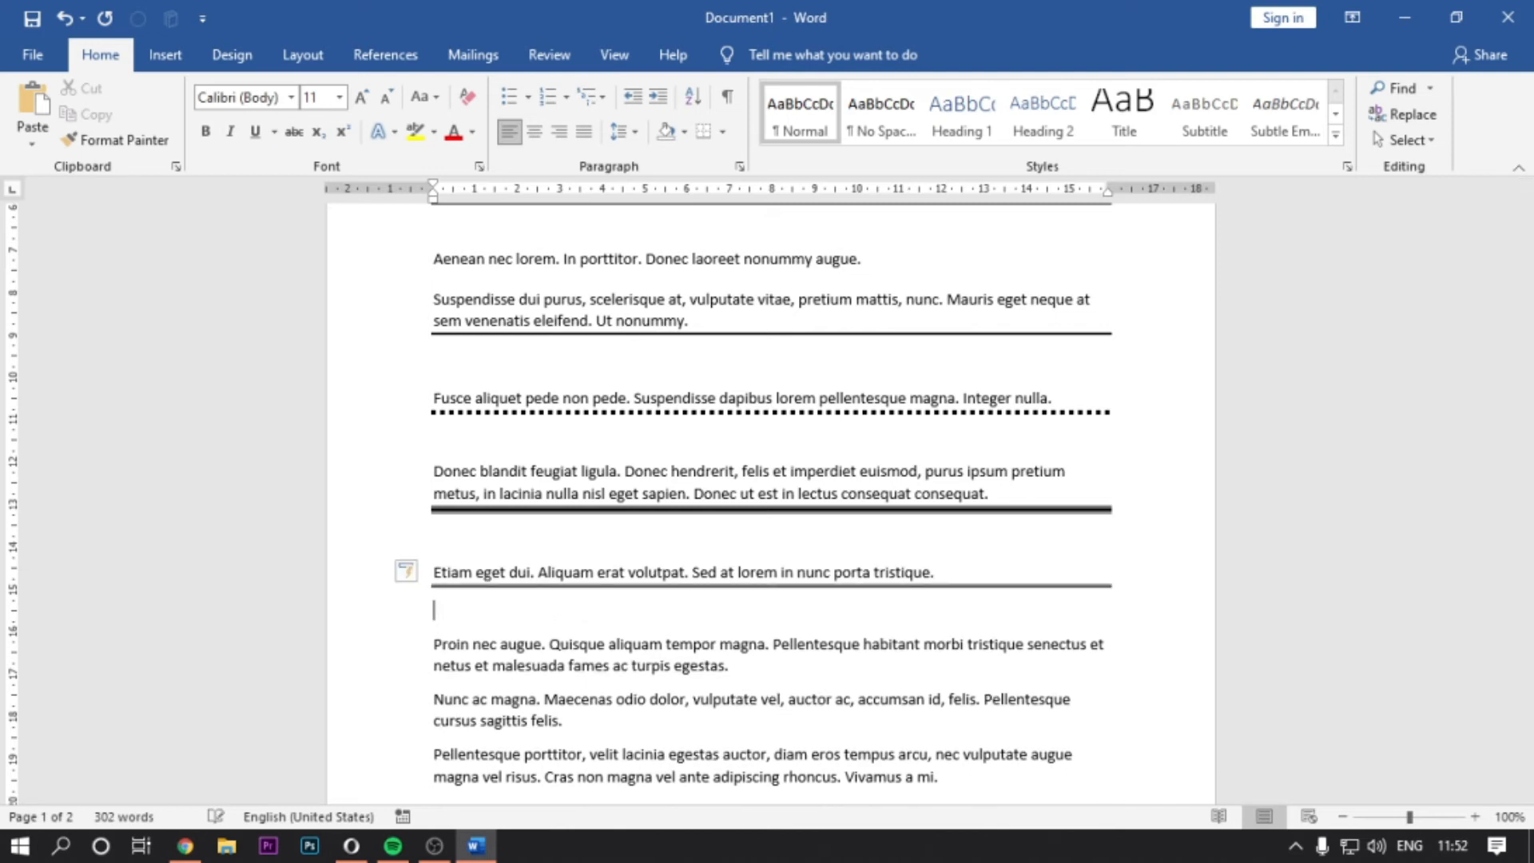
Insert a wavy horizontal line below the paragraph ending "fames ac turpis egestas.", using the repeated-character shortcut.
scroll(963, 572, down, 2)
click(764, 564)
key(Return)
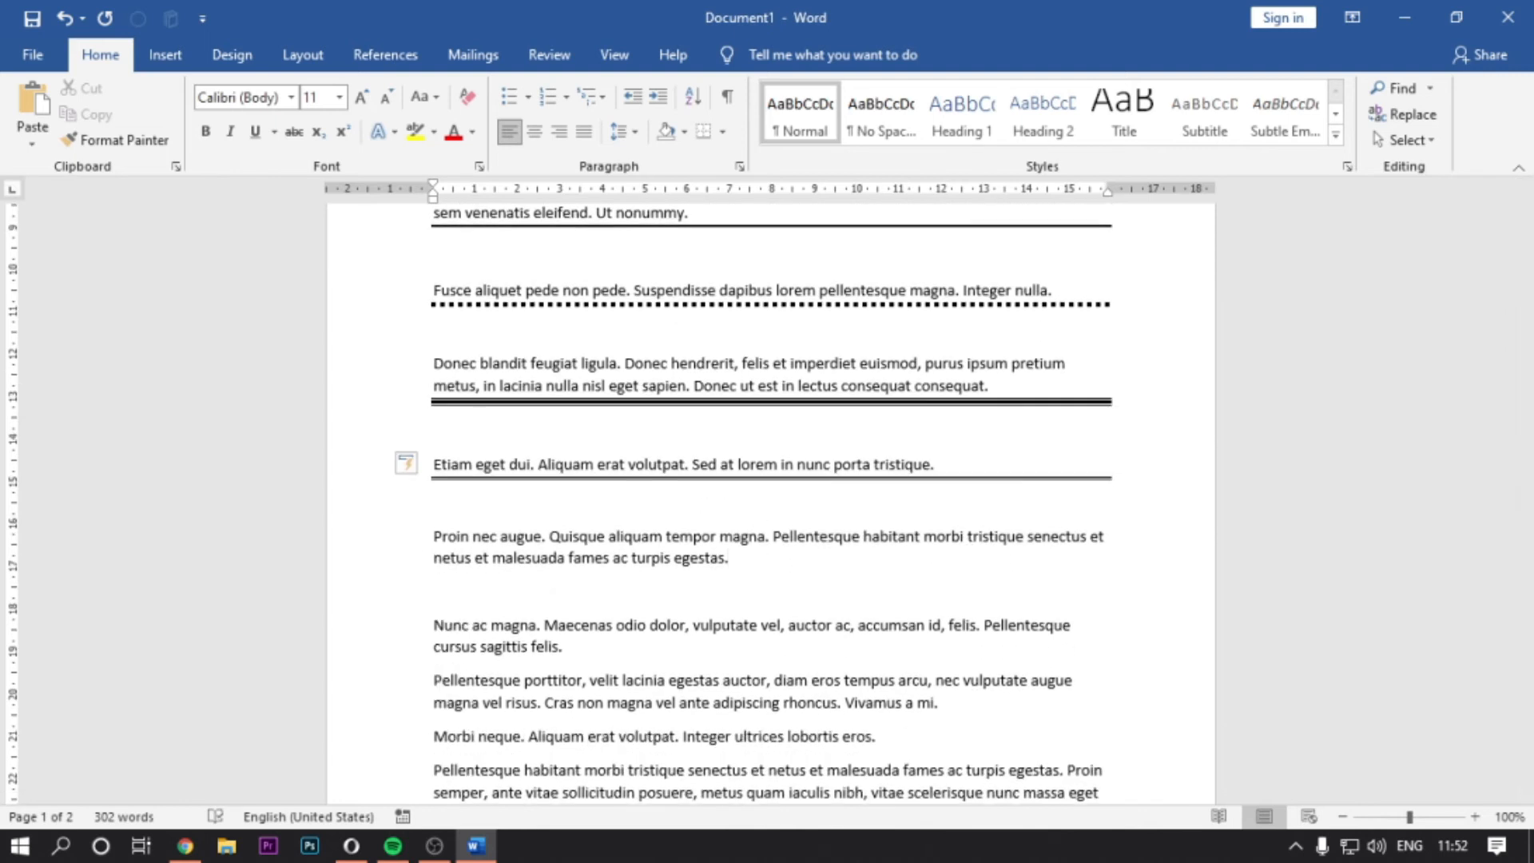
text(1)
key(Return)
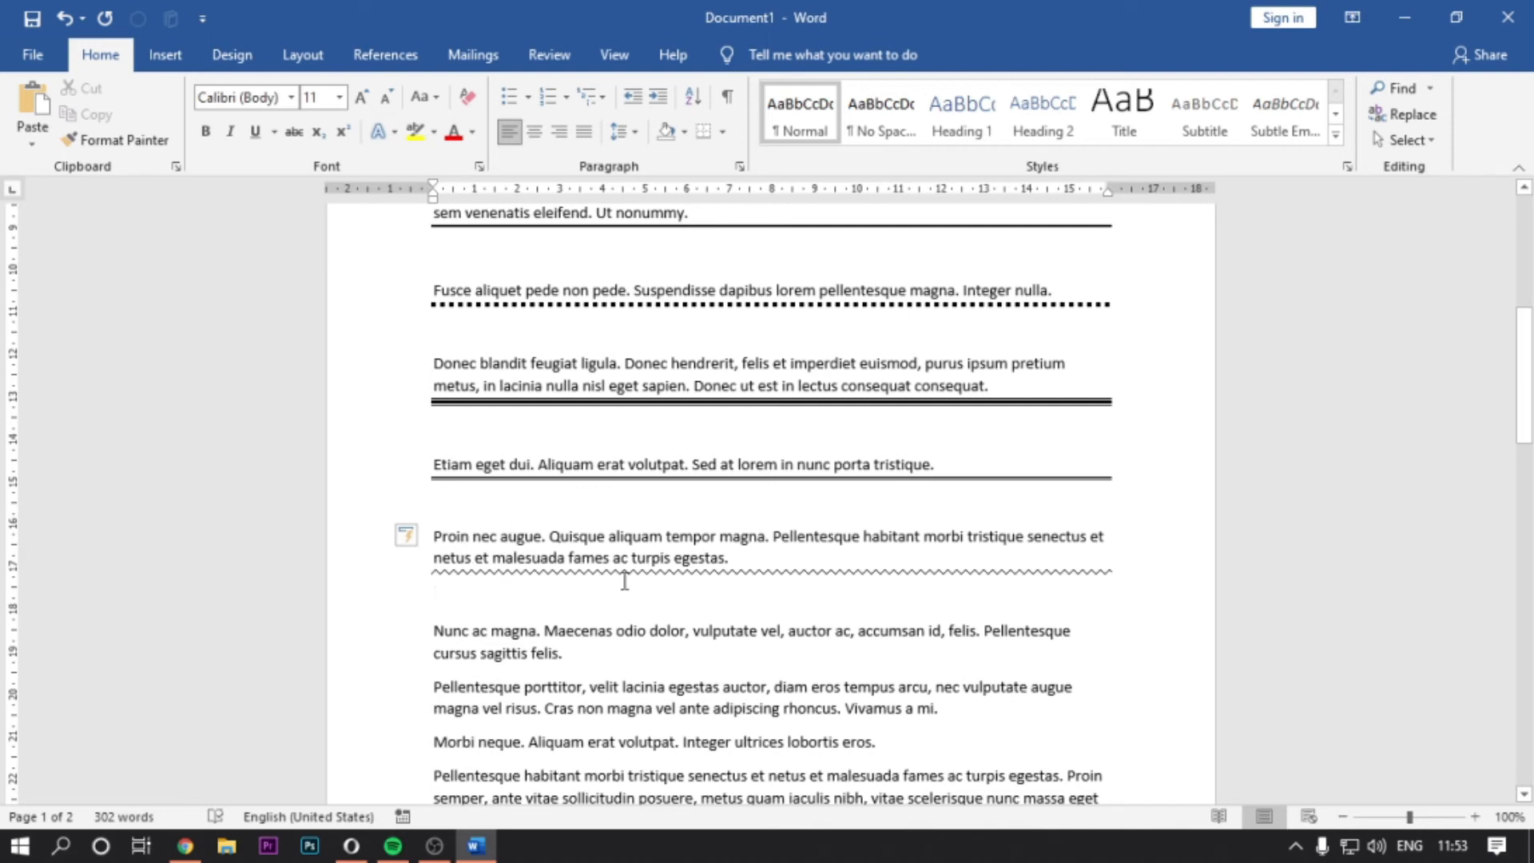
Review the inserted lines, and switch to the Google Keep note to highlight the description of the Search tip.
scroll(791, 564, up, 3)
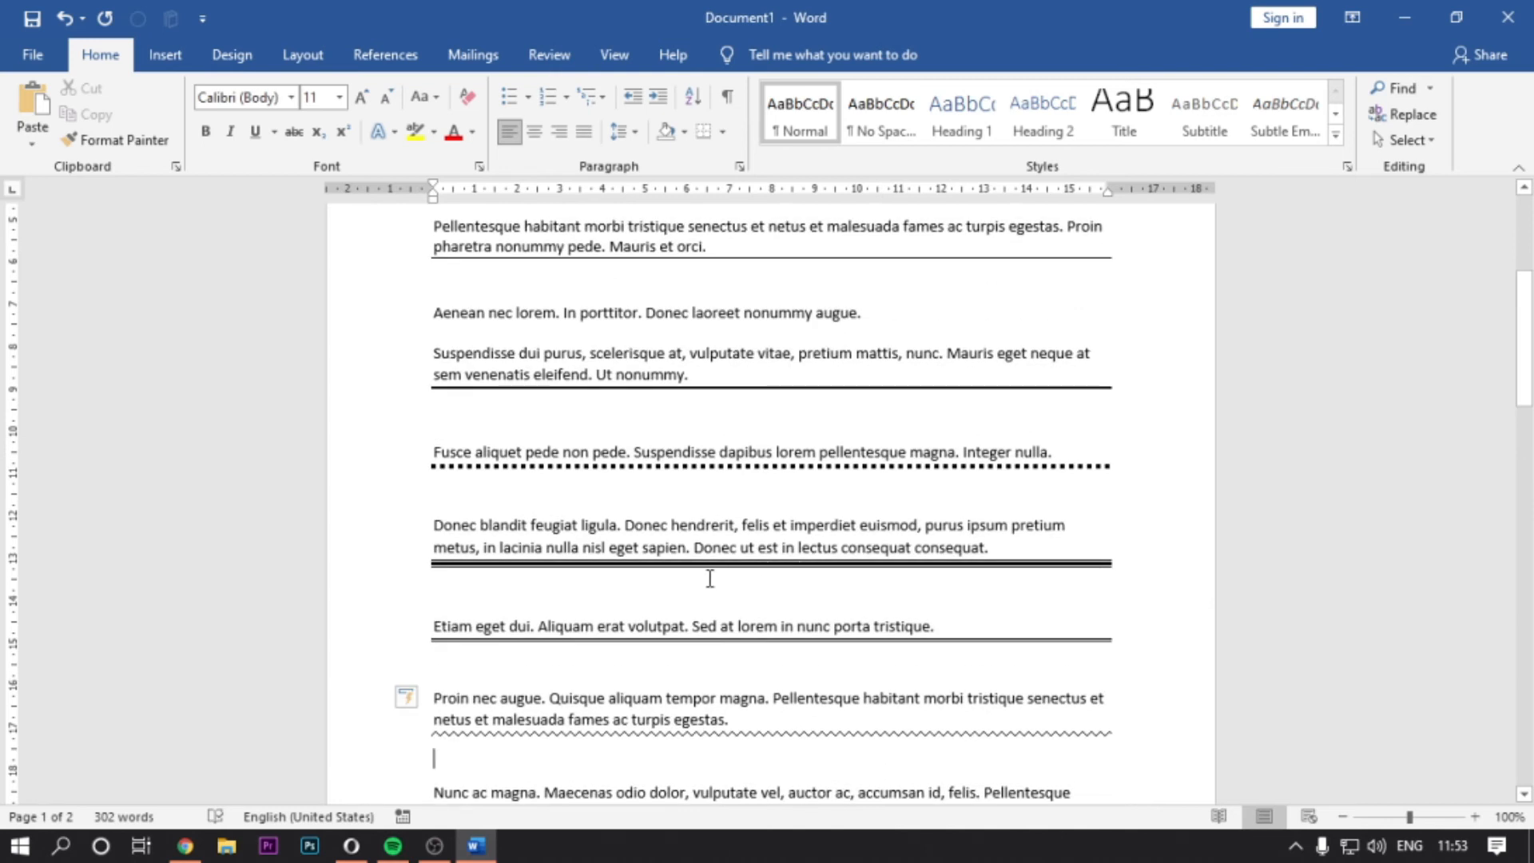
scroll(703, 579, up, 3)
scroll(703, 579, up, 3)
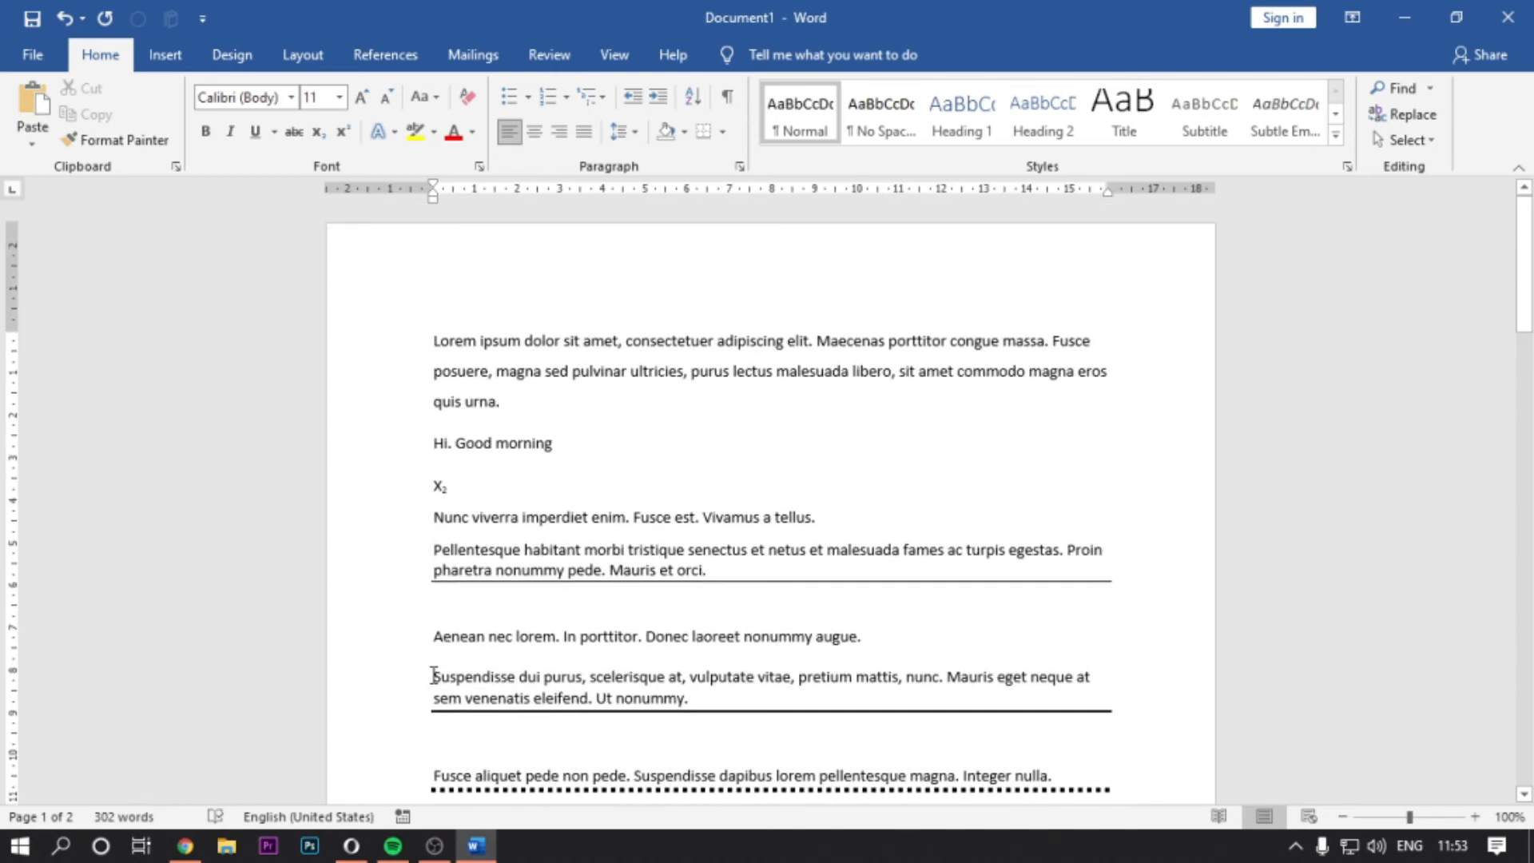
click(189, 849)
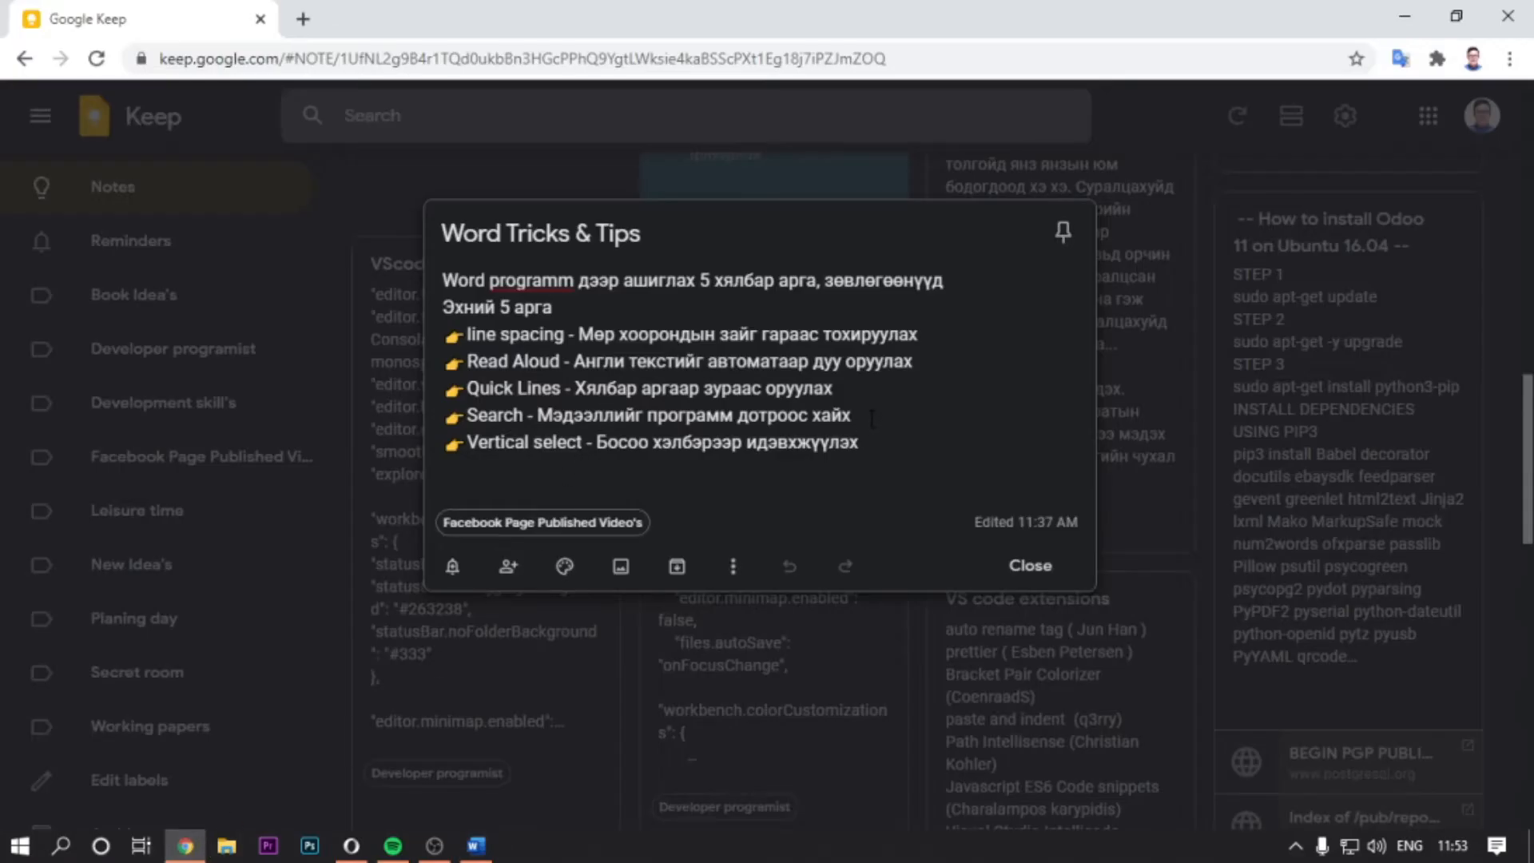
drag(877, 416, 551, 416)
drag(871, 417, 564, 416)
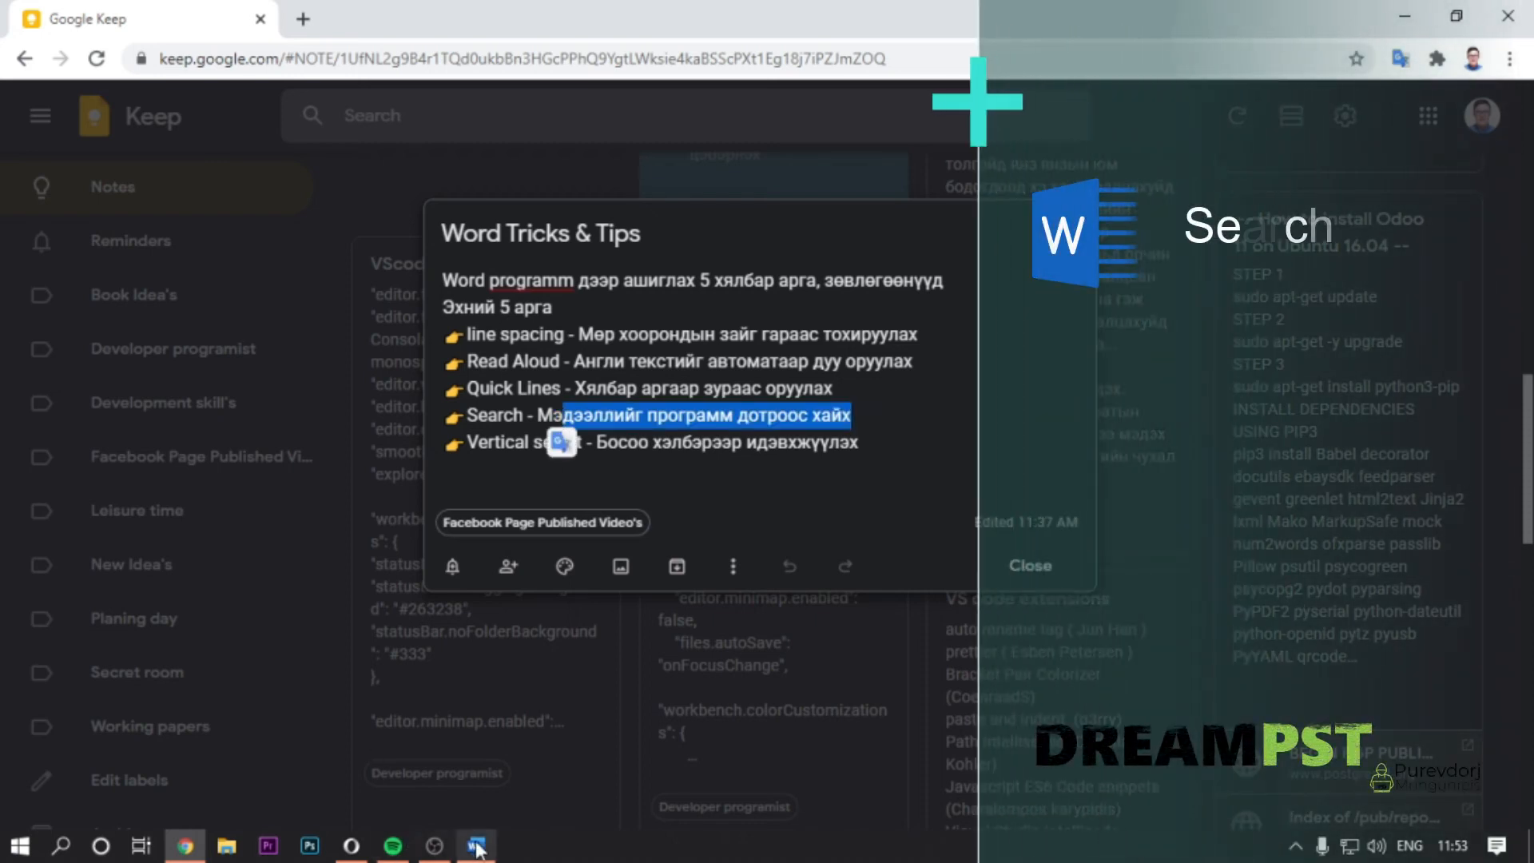
Switch back to Word and go to the blank line below the last paragraph on page 2.
click(478, 848)
scroll(610, 478, down, 15)
scroll(611, 478, down, 7)
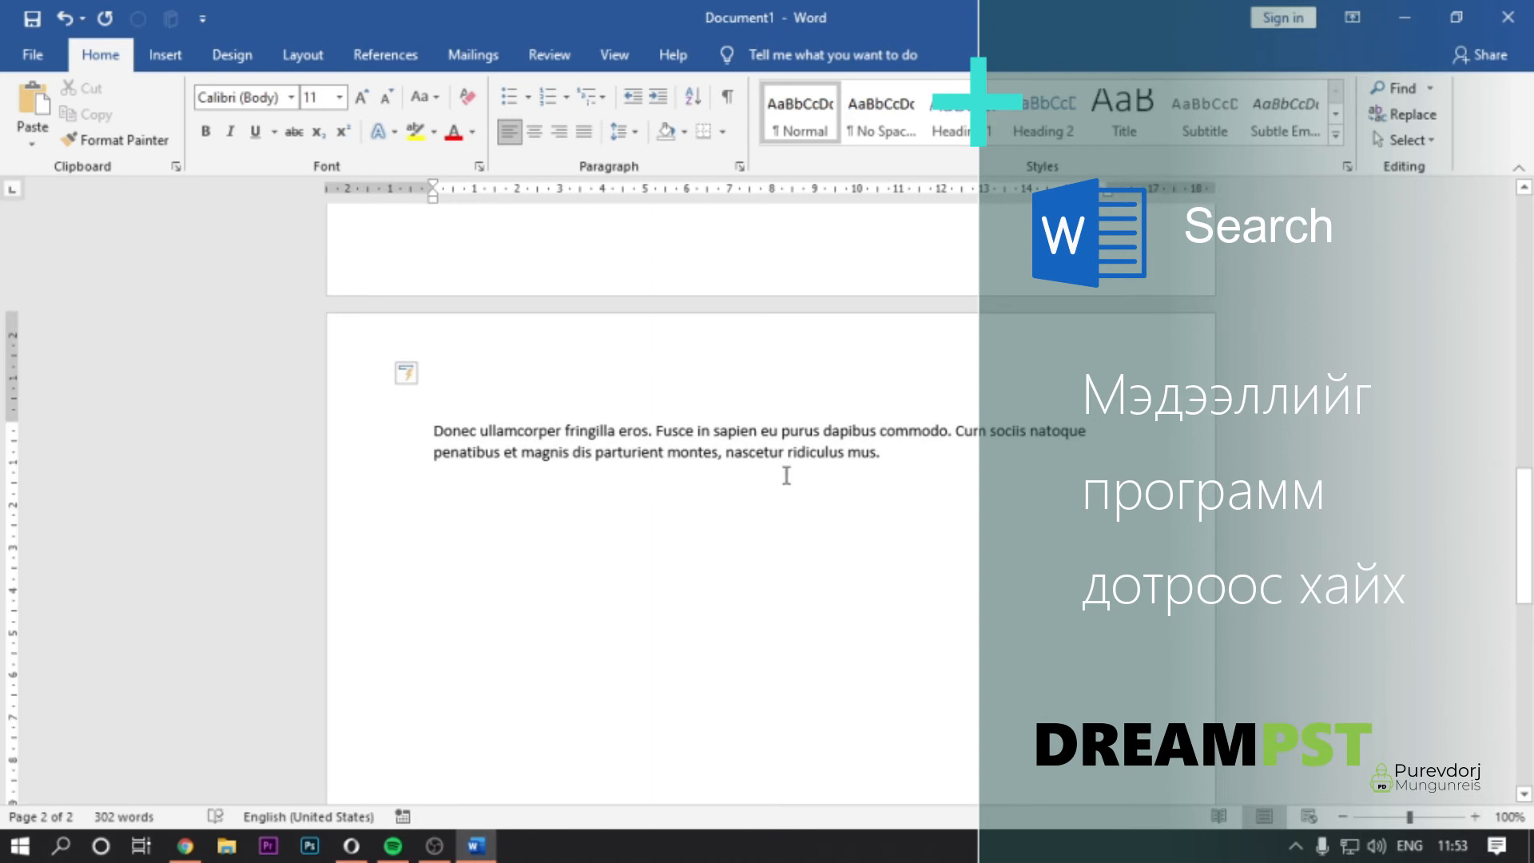
text(dkgjhdkgjhdkg)
key(BackSpace)
key(BackSpace)
key(BackSpace)
key(BackSpace)
key(BackSpace)
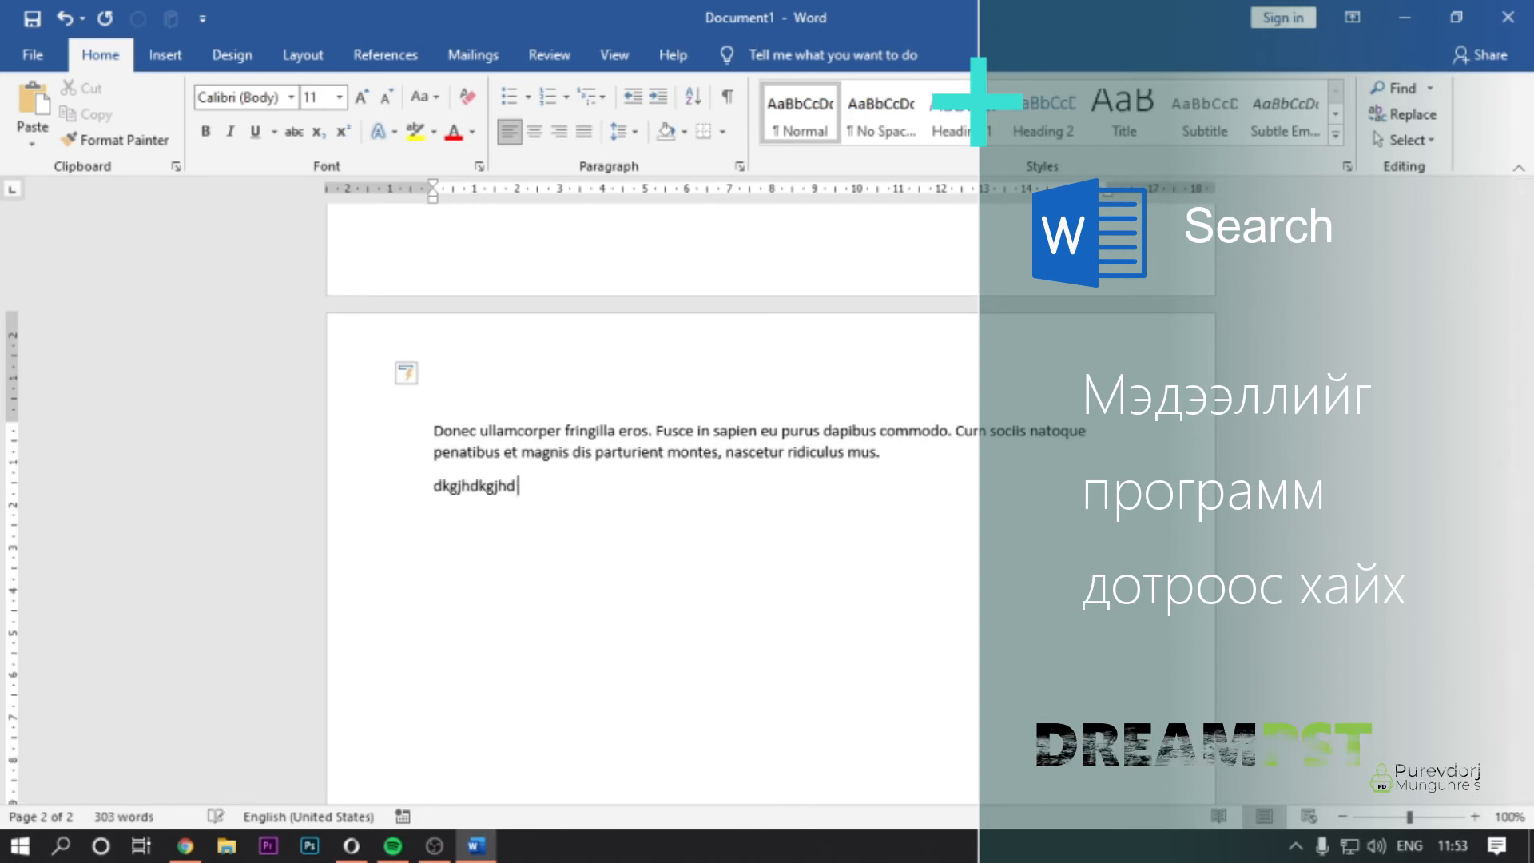
key(BackSpace)
key(BackSpace)
key(BackSpace)
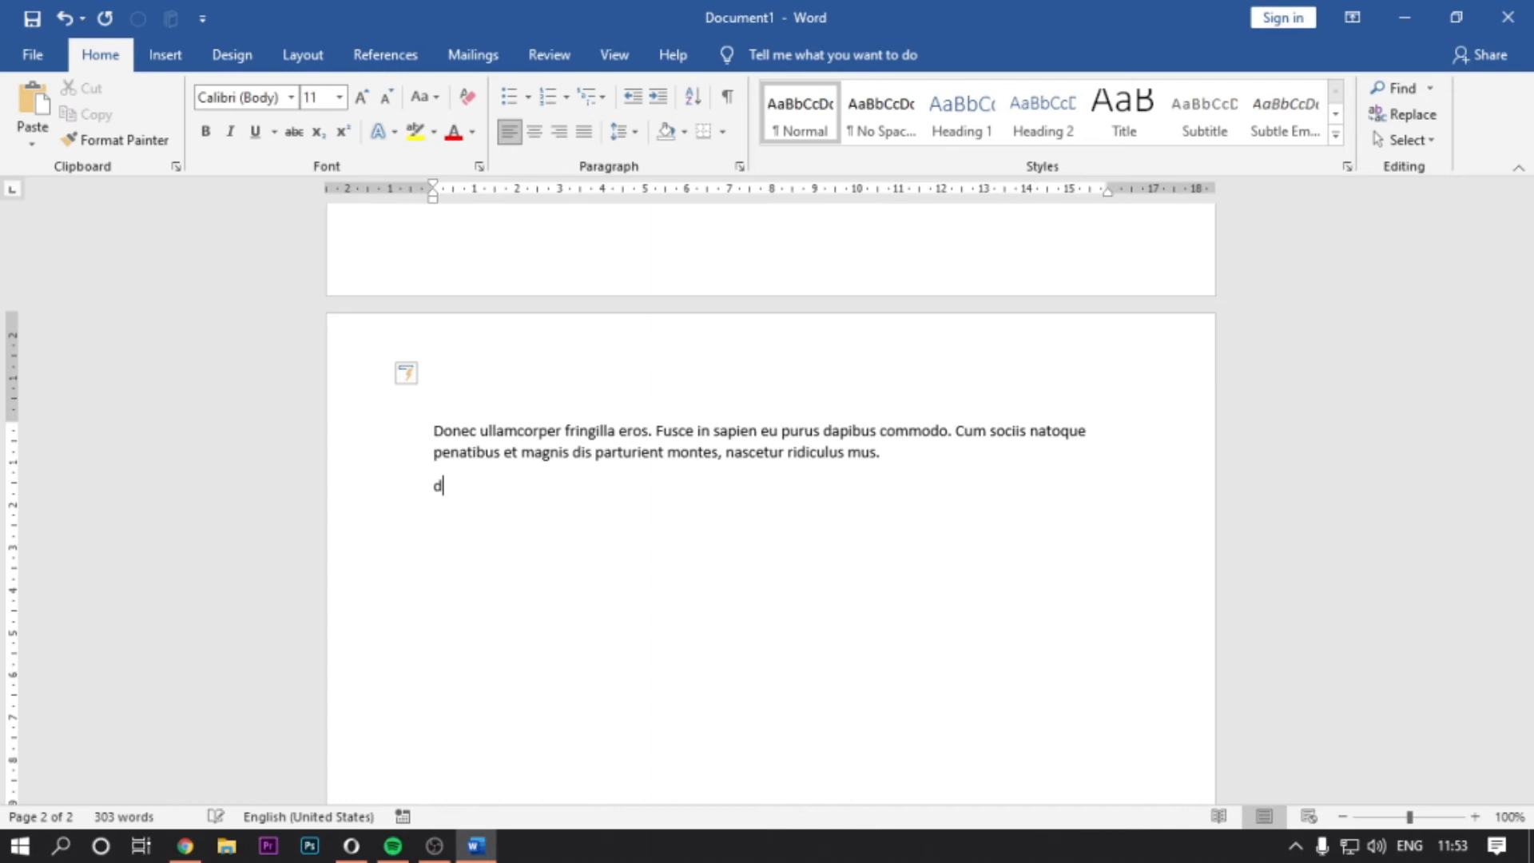
Switch the input language to Mongolian, enter "Монголын түүх" below the last paragraph, and dismiss the missing proofing tools notice.
key(alt+shift)
text(Монголын түүх)
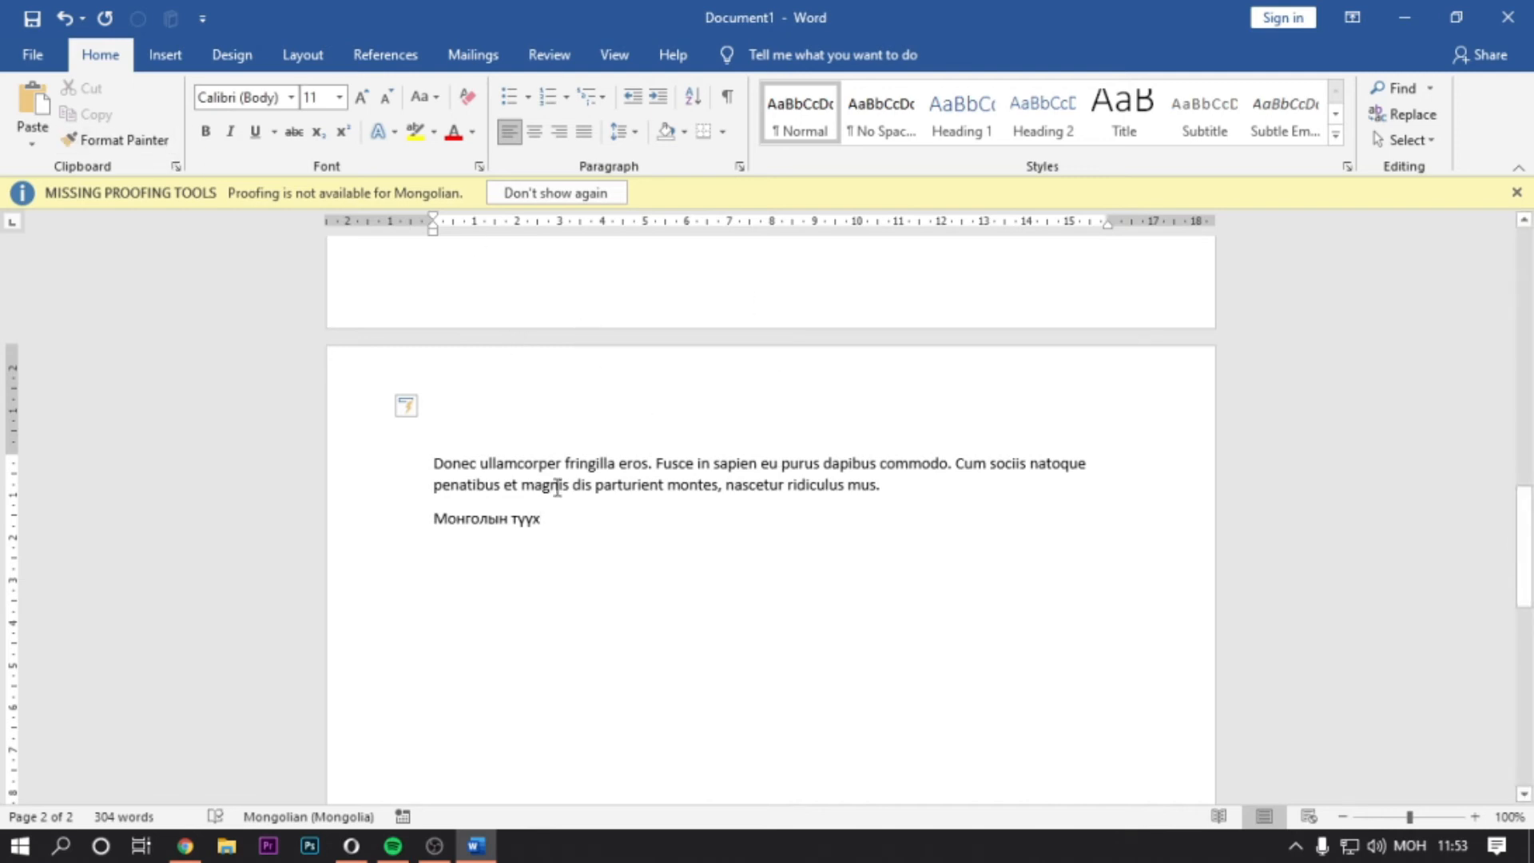
drag(559, 520, 408, 520)
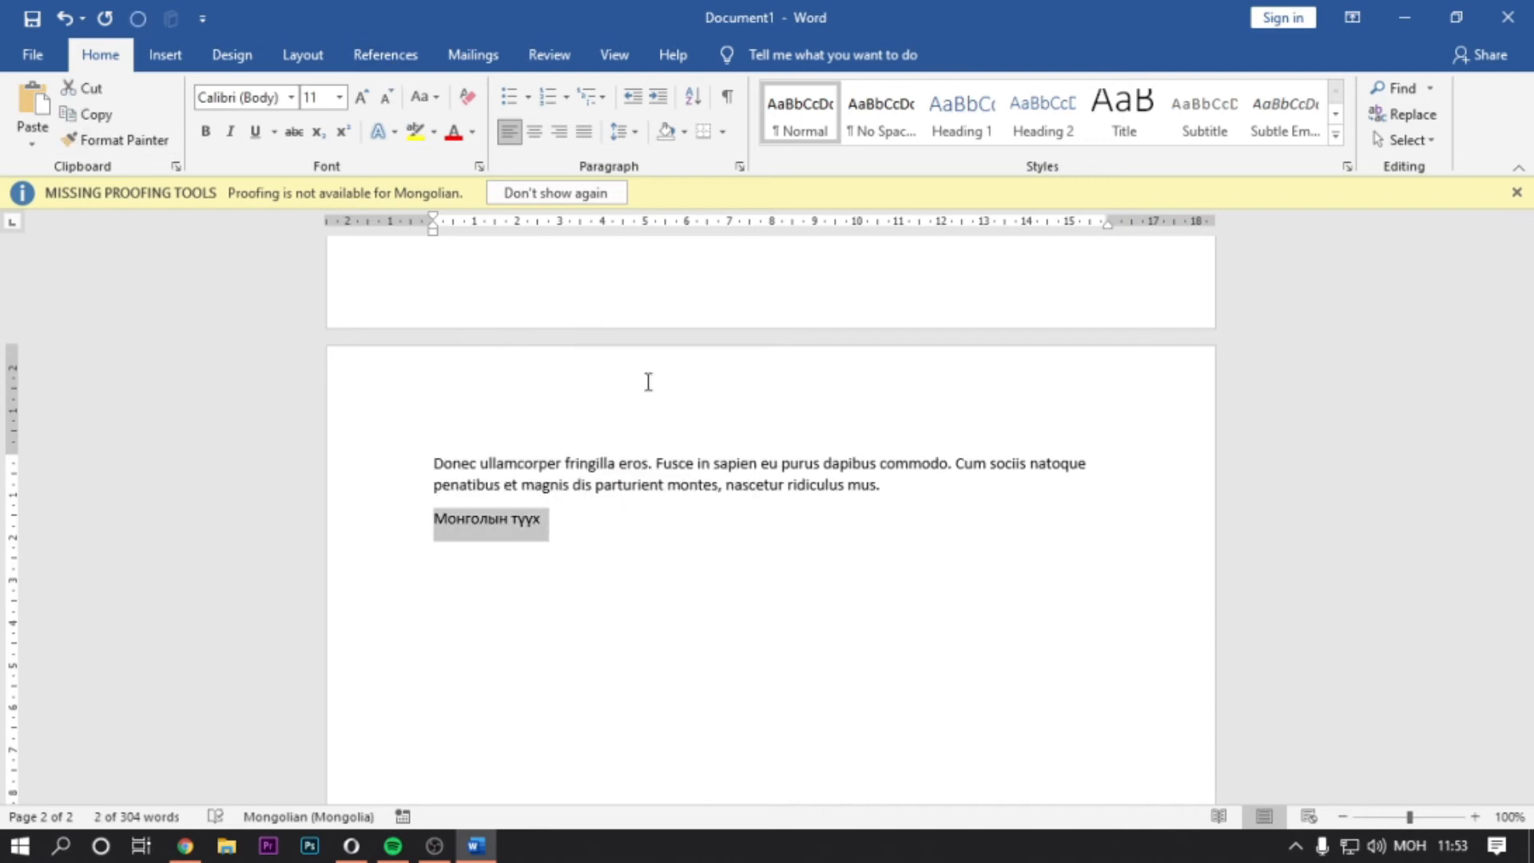
click(568, 525)
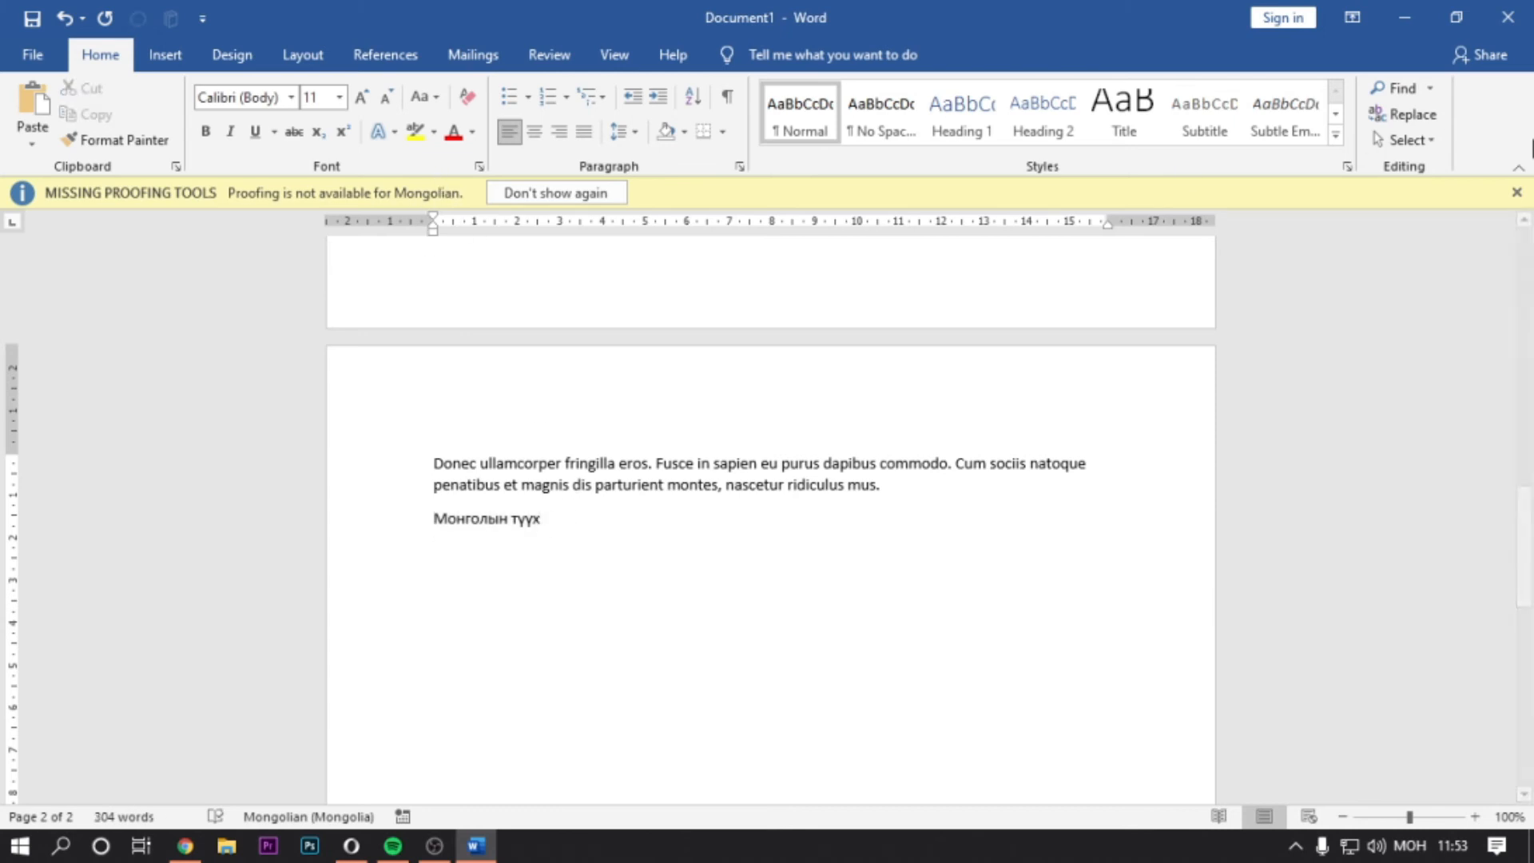
click(1517, 193)
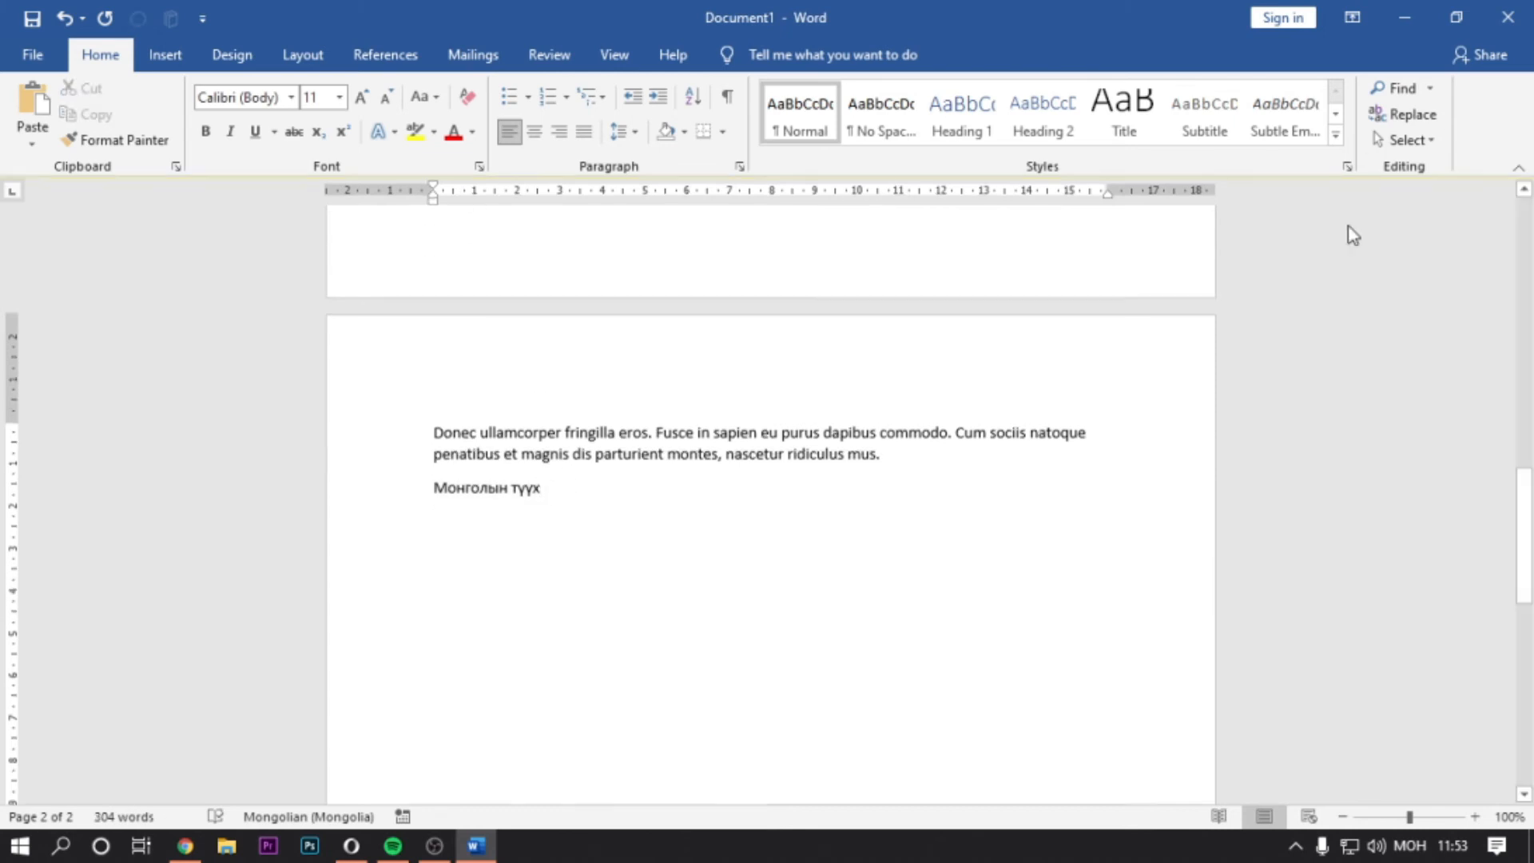
Search the web from within Word for the phrase "Монголын түүх" copied from the document.
click(387, 56)
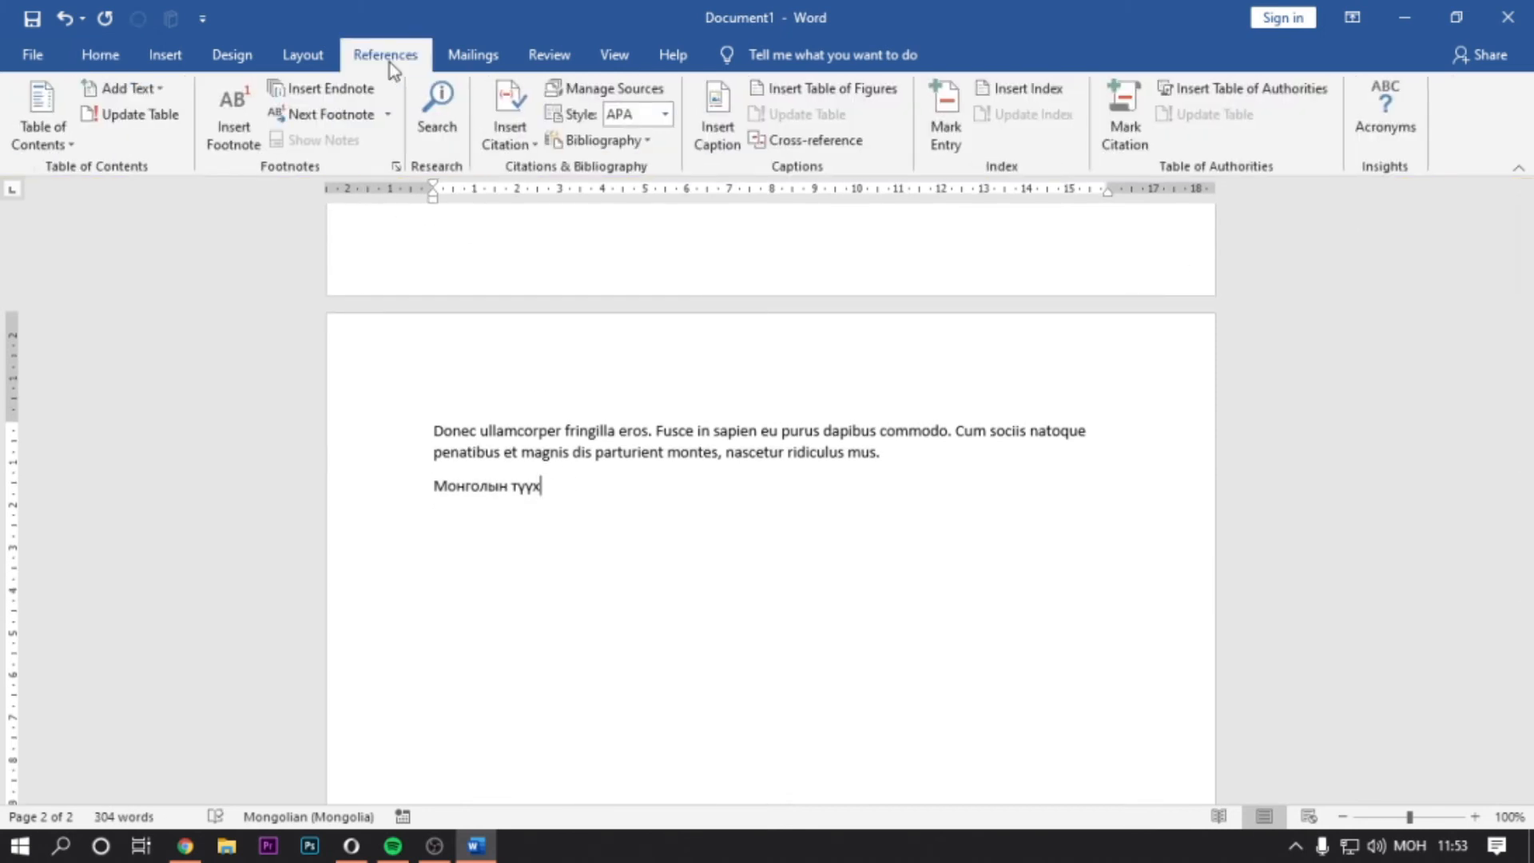
click(438, 118)
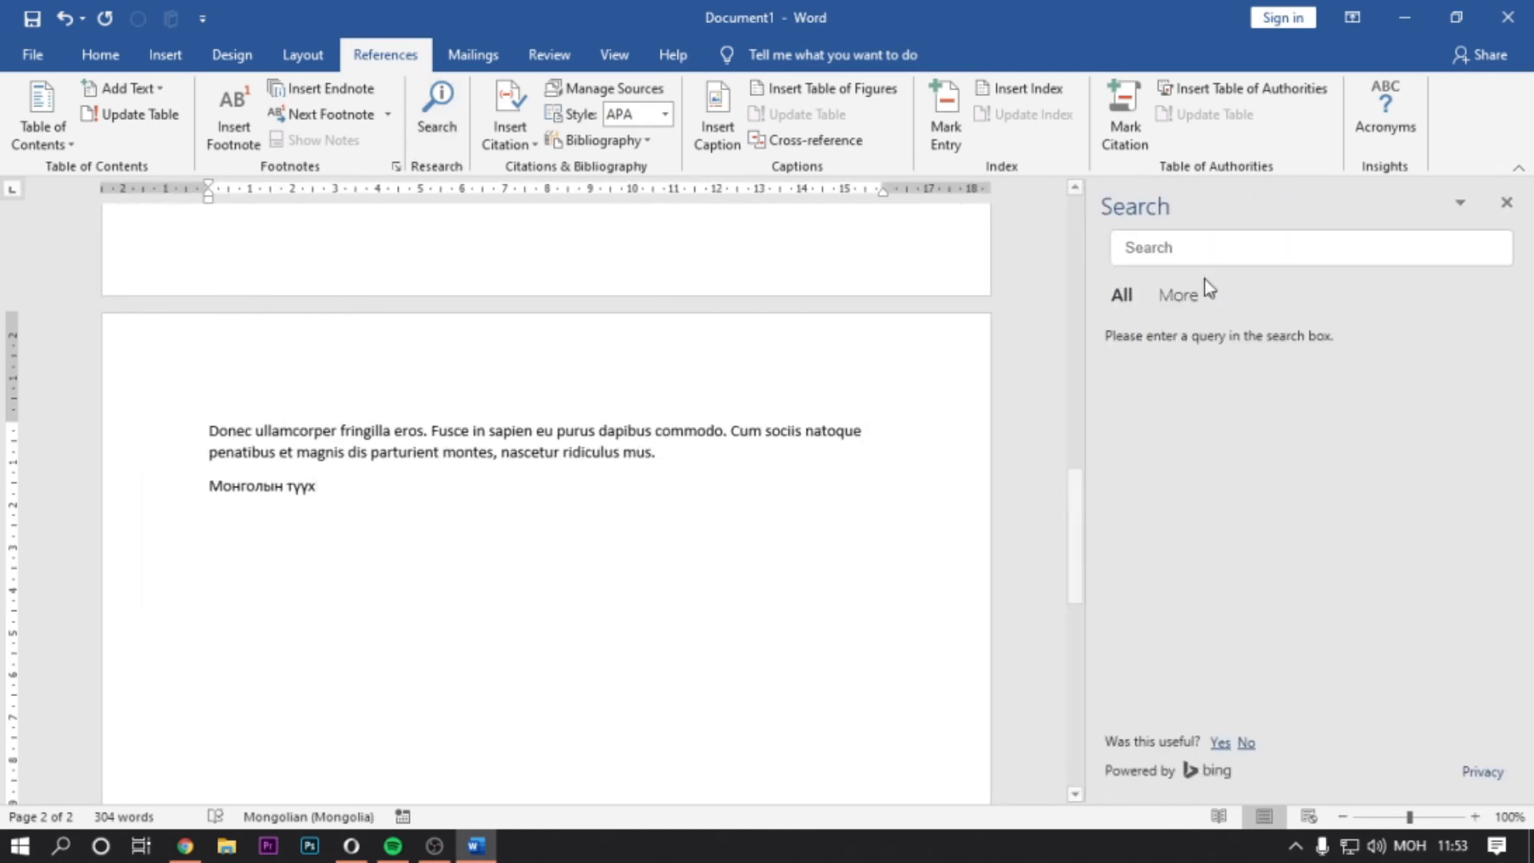
triple_click(259, 488)
key(ctrl+c)
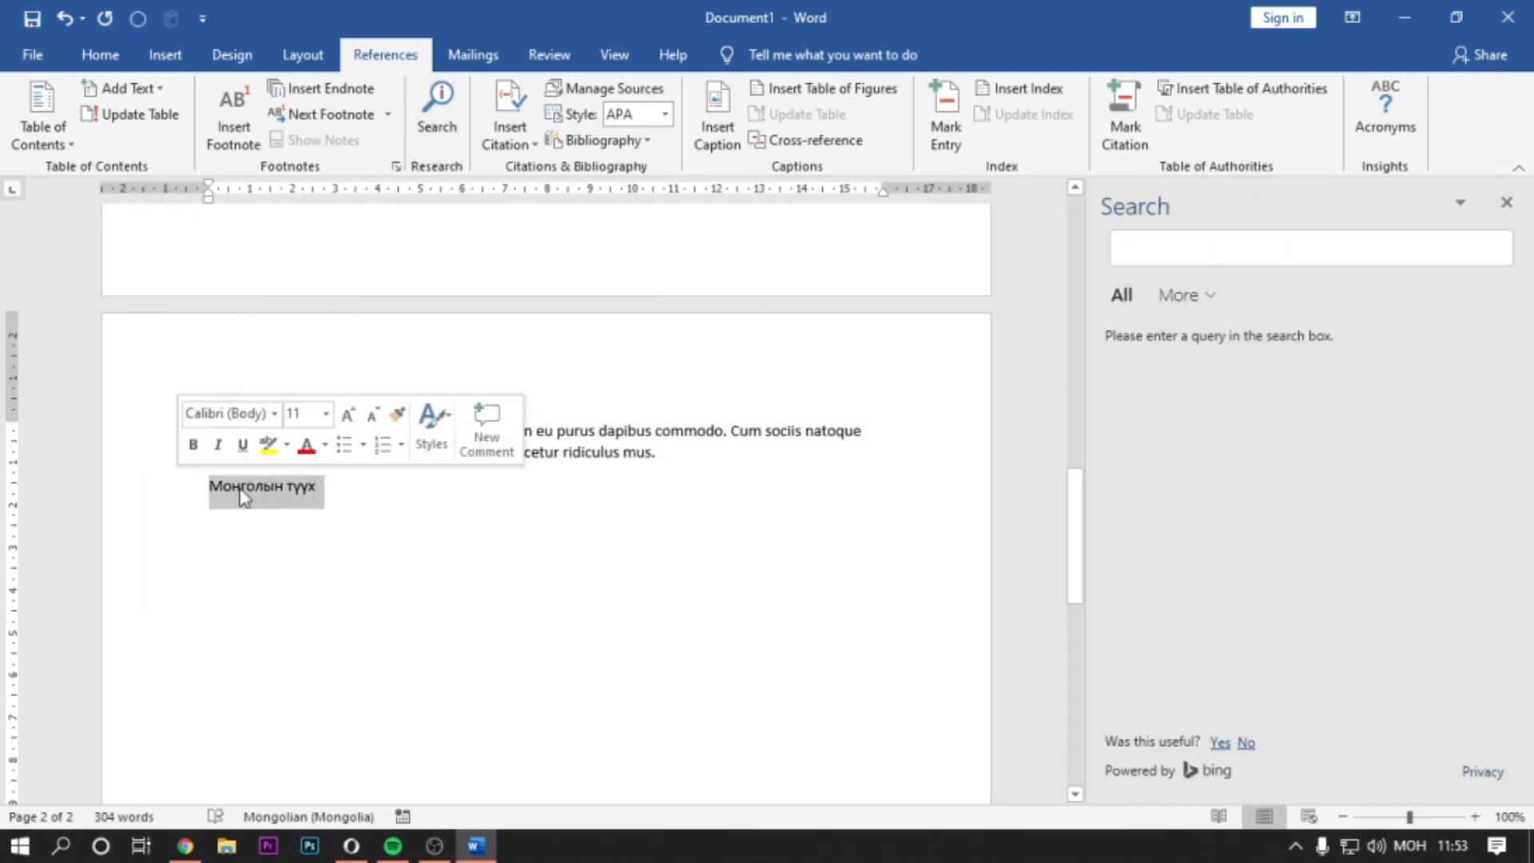
click(1182, 254)
key(ctrl+v)
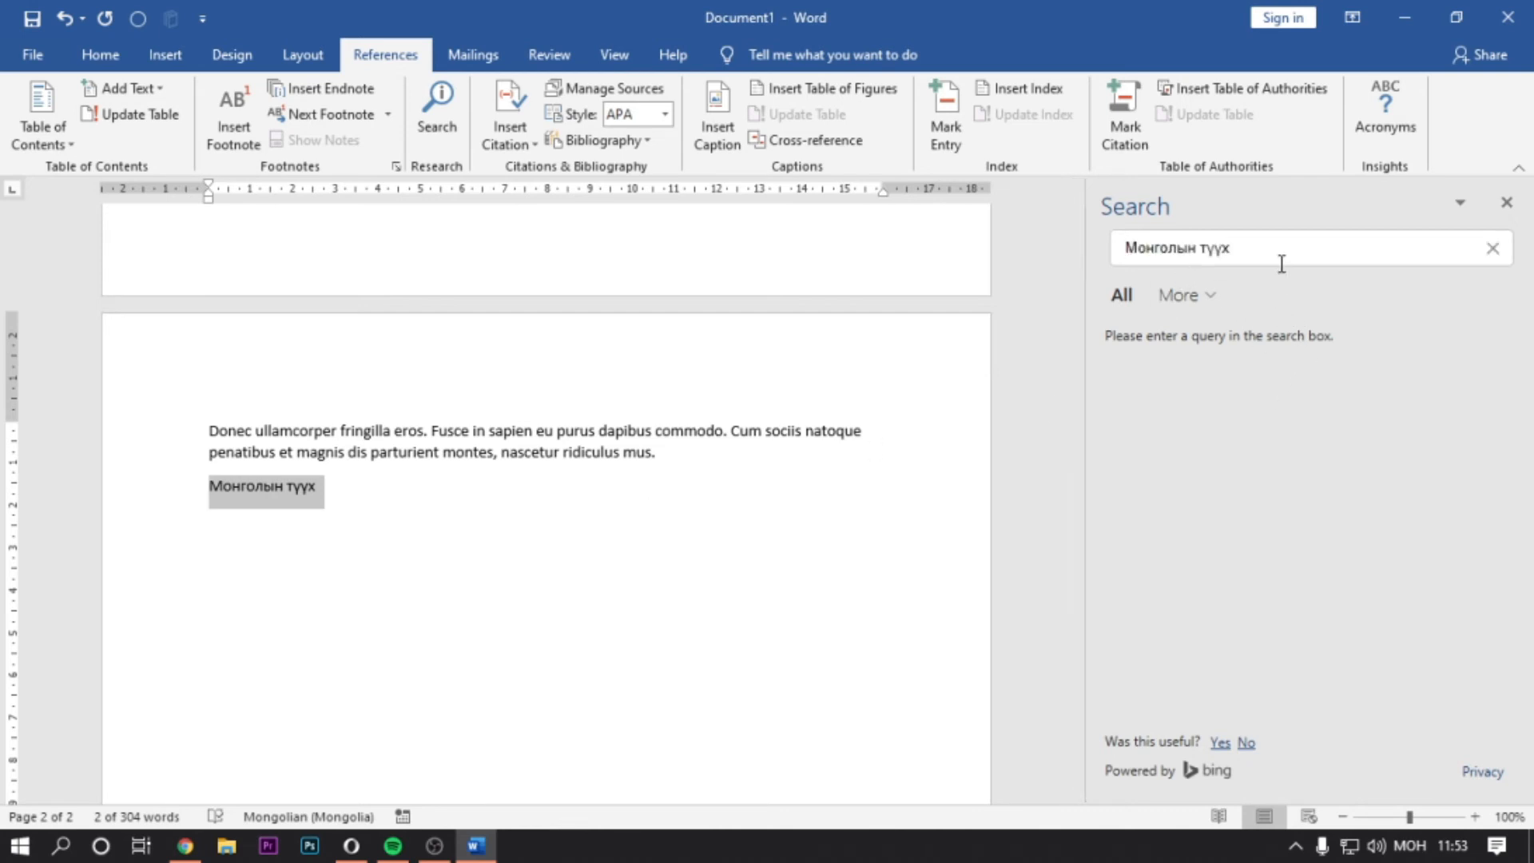
key(Return)
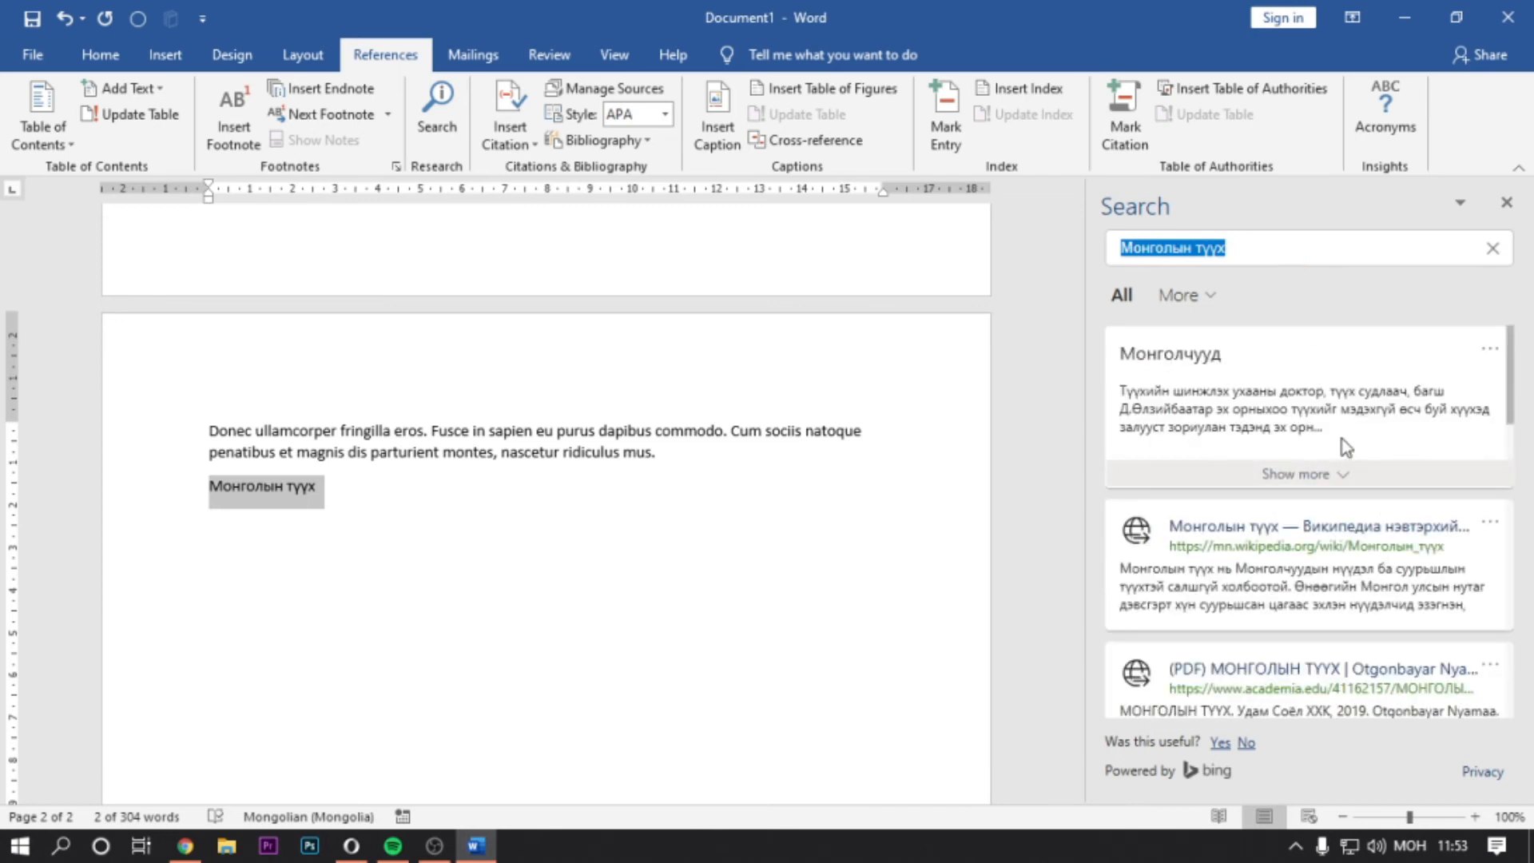
Examine the search results for "Монголын түүх", expanding and collapsing the details of the first result.
click(1339, 476)
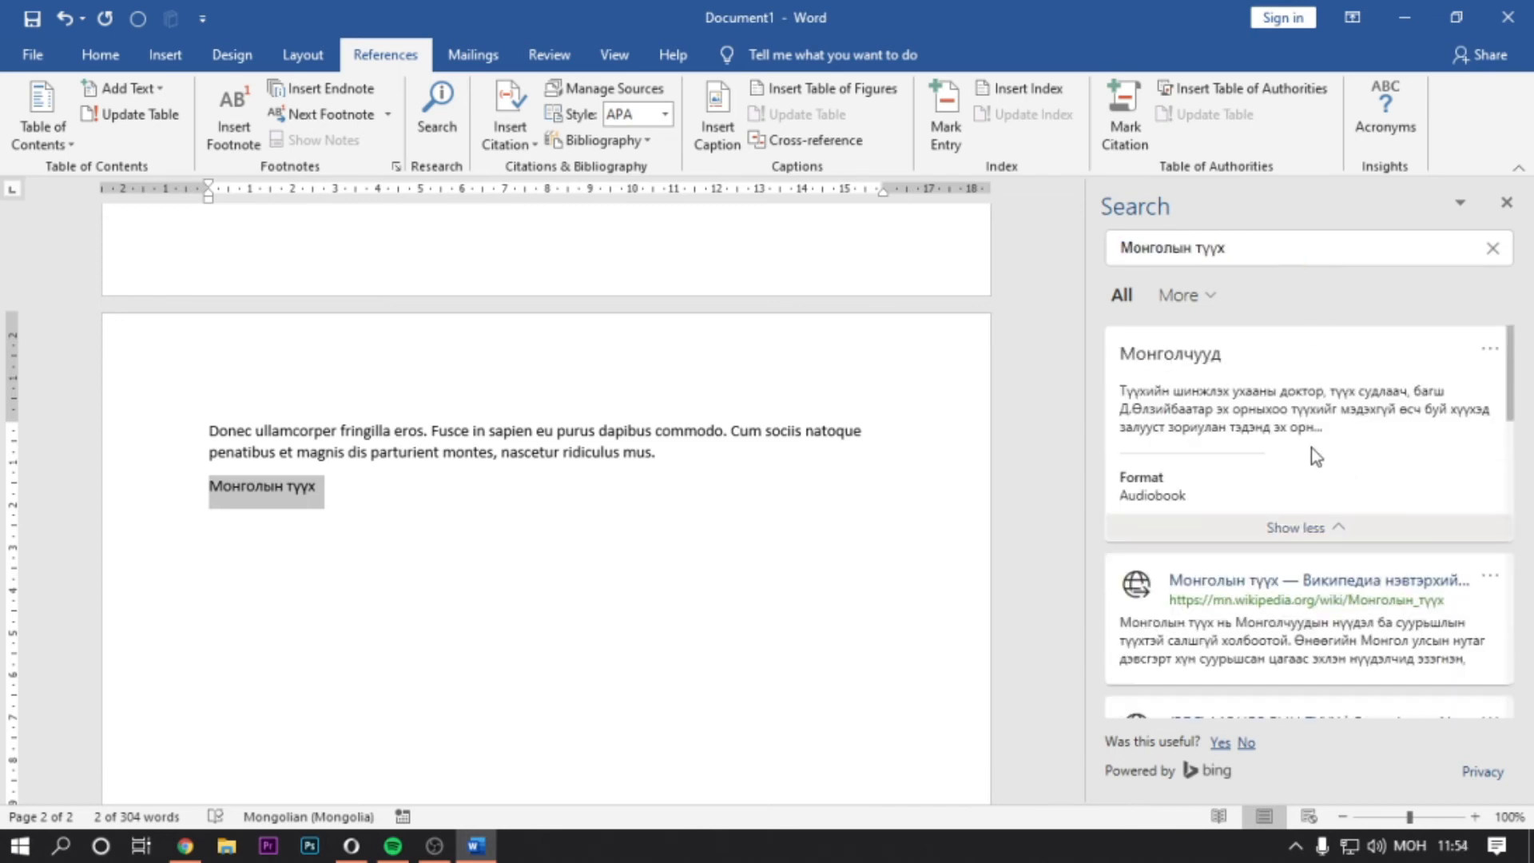
scroll(1229, 381, down, 1)
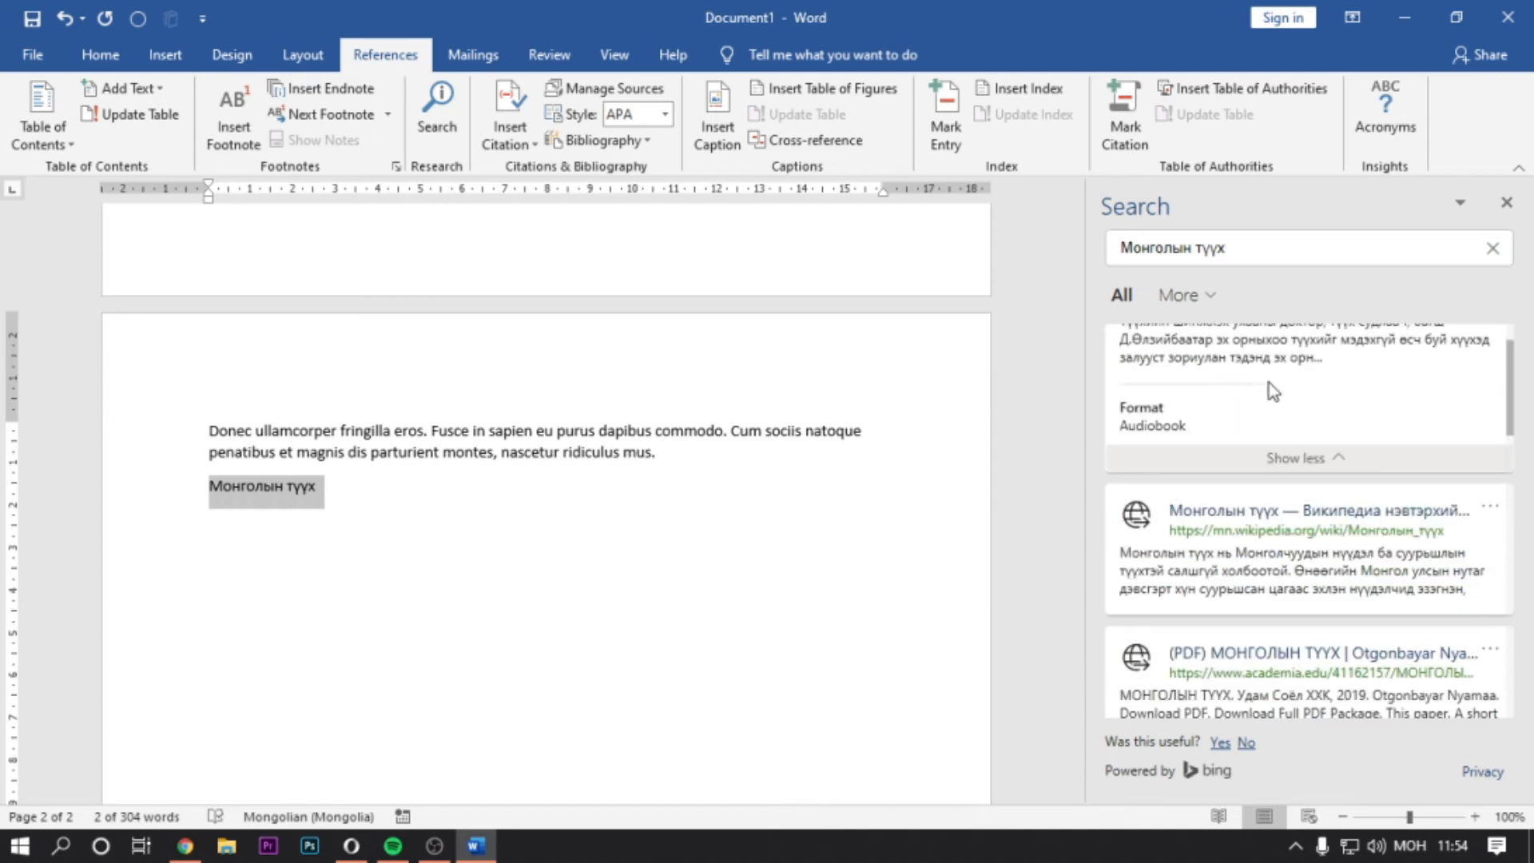
scroll(1269, 383, down, 2)
scroll(1303, 480, up, 3)
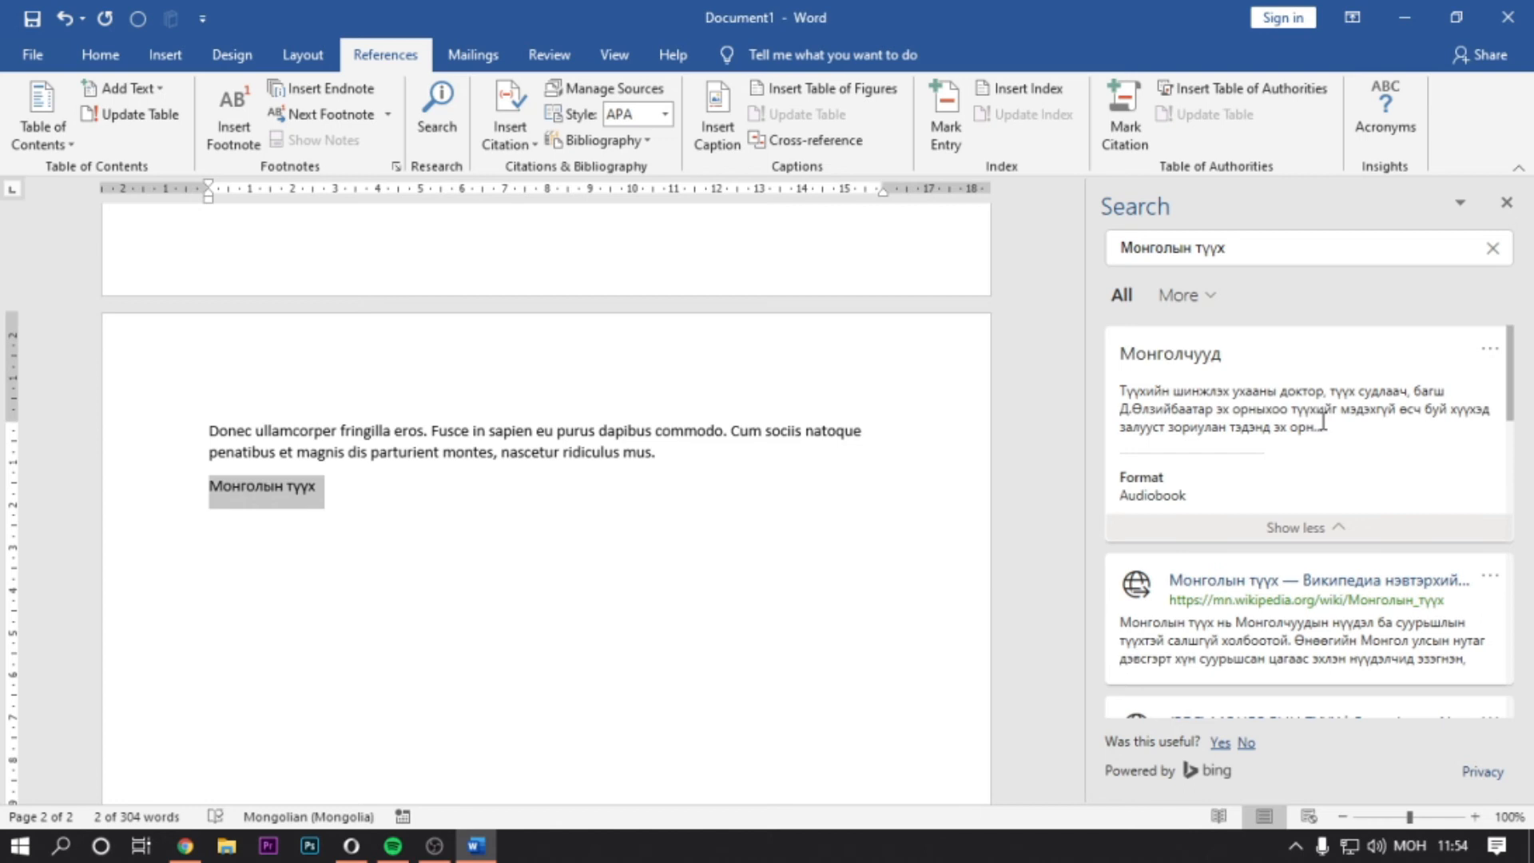
scroll(1316, 442, down, 2)
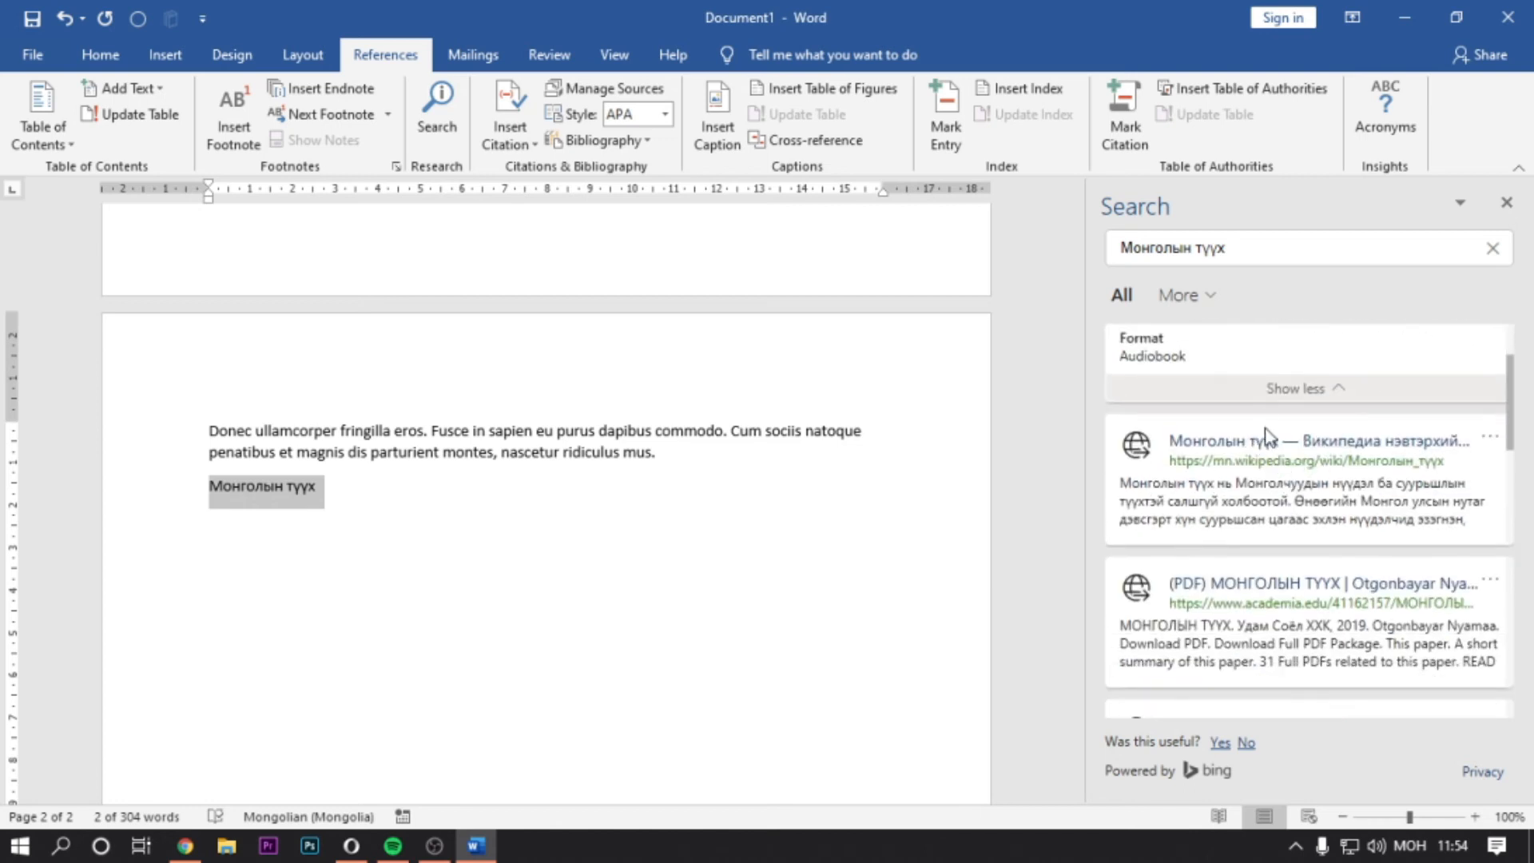
scroll(1266, 438, down, 3)
scroll(1265, 438, up, 5)
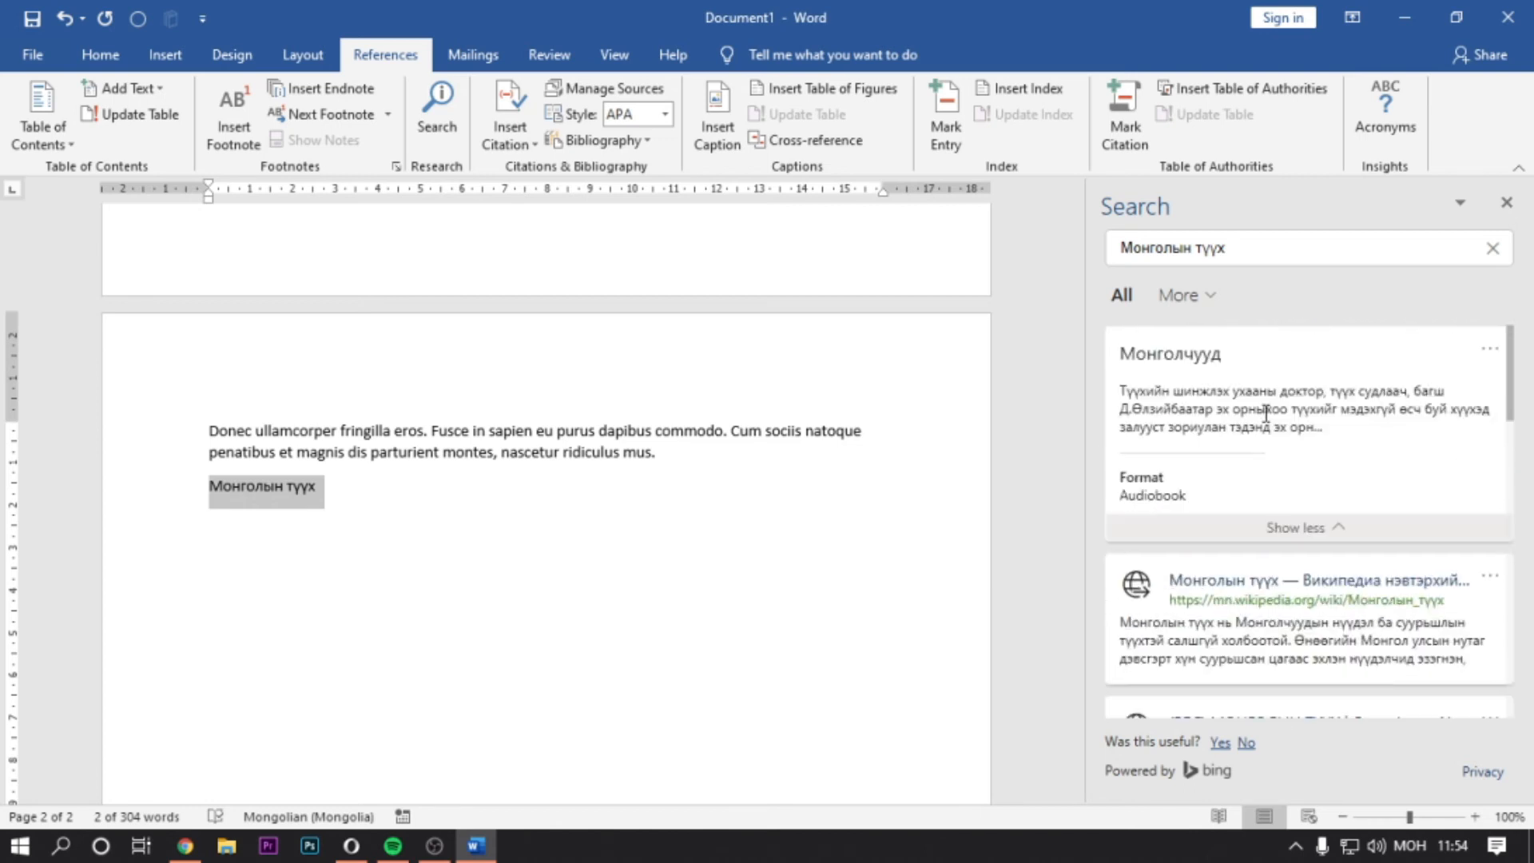
click(1197, 370)
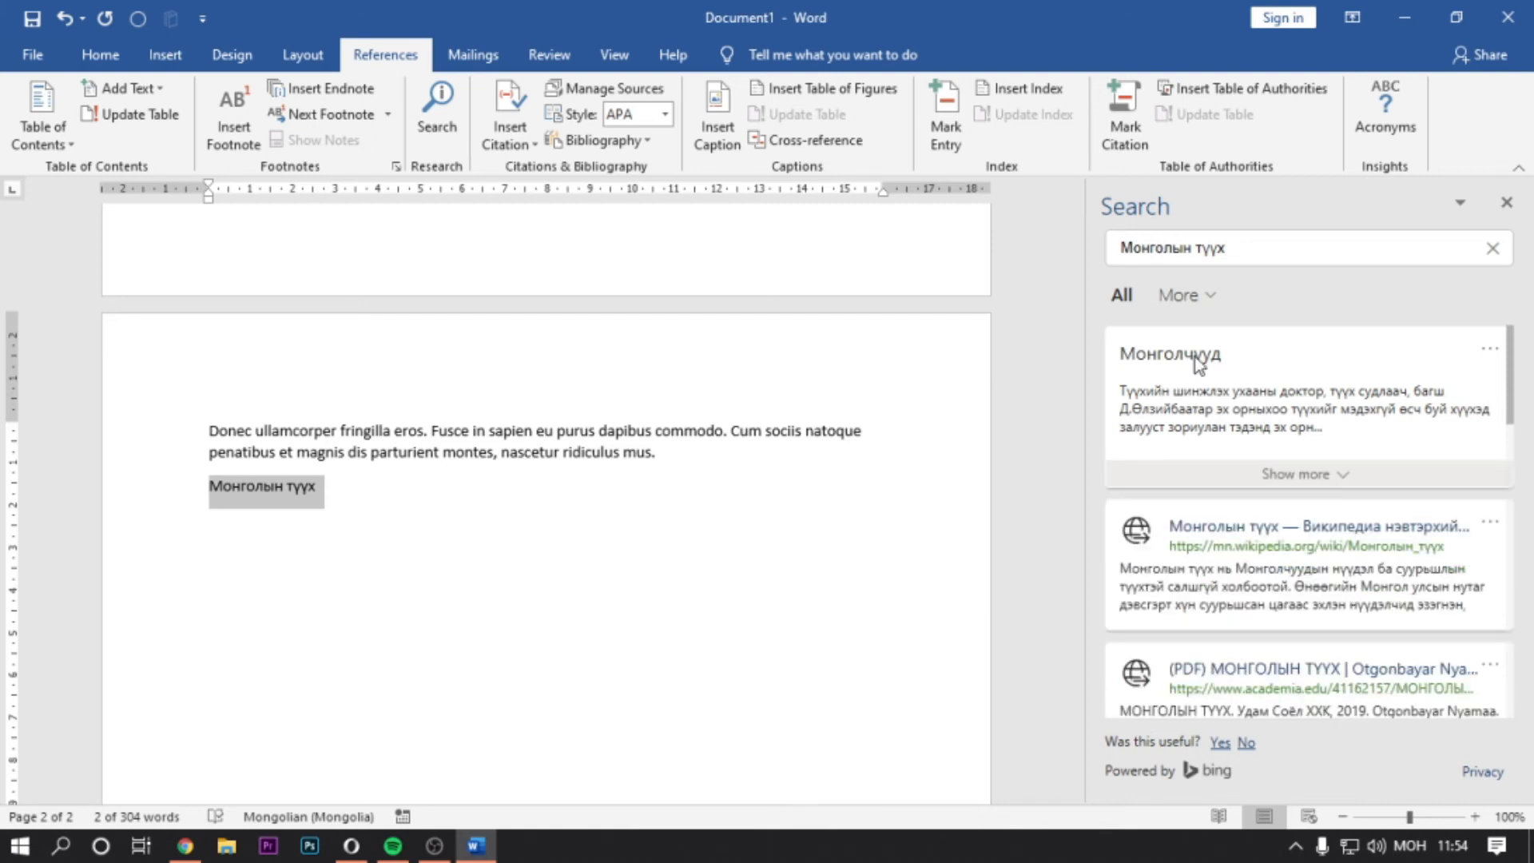
Open the Wikipedia search result for "Монголын түүх" in the browser and skim the article.
scroll(1340, 480, down, 3)
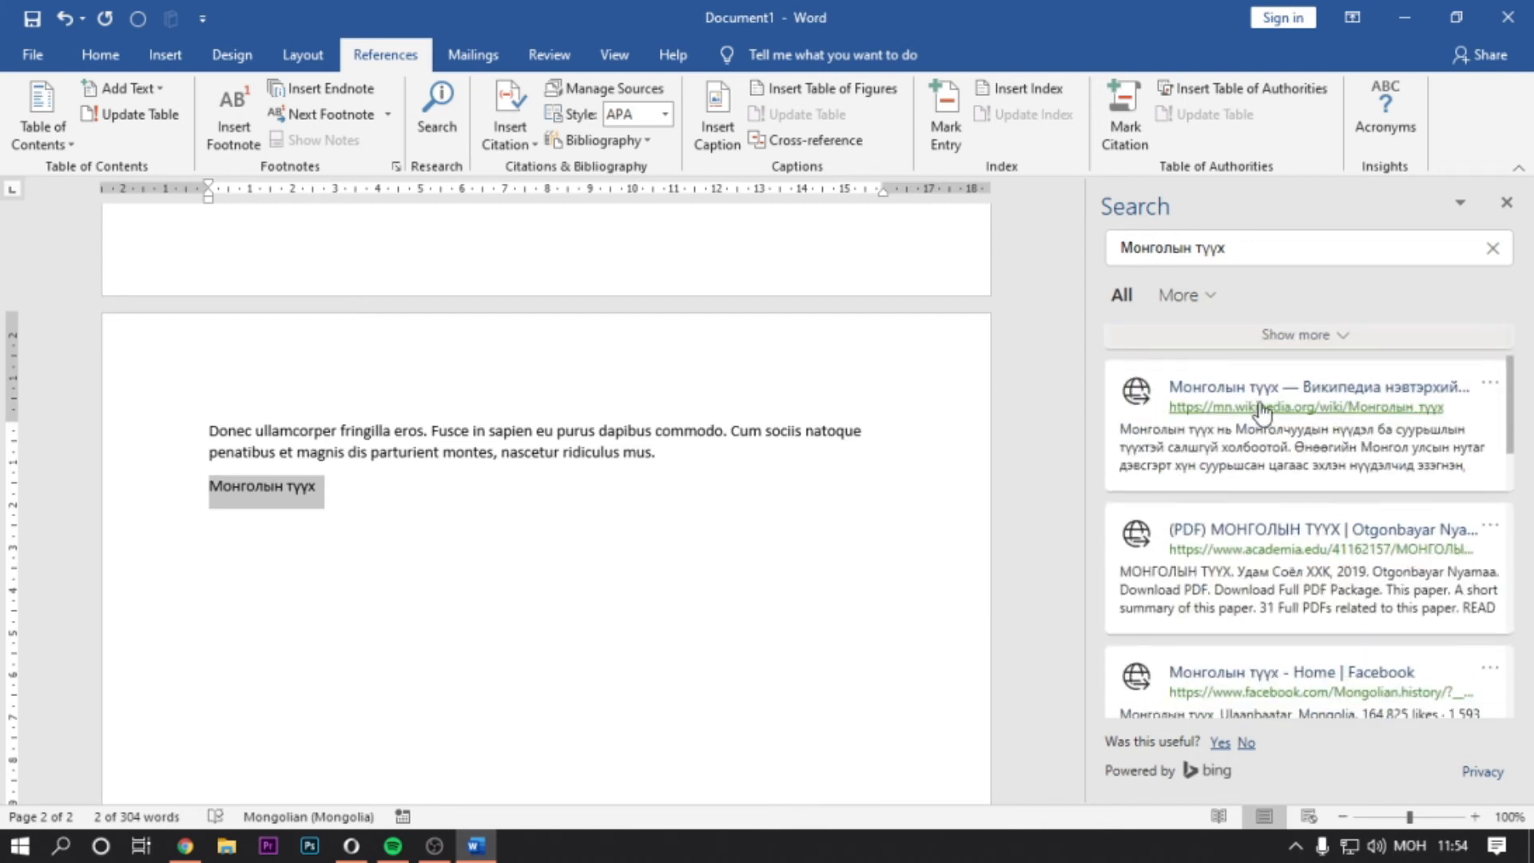
click(1248, 409)
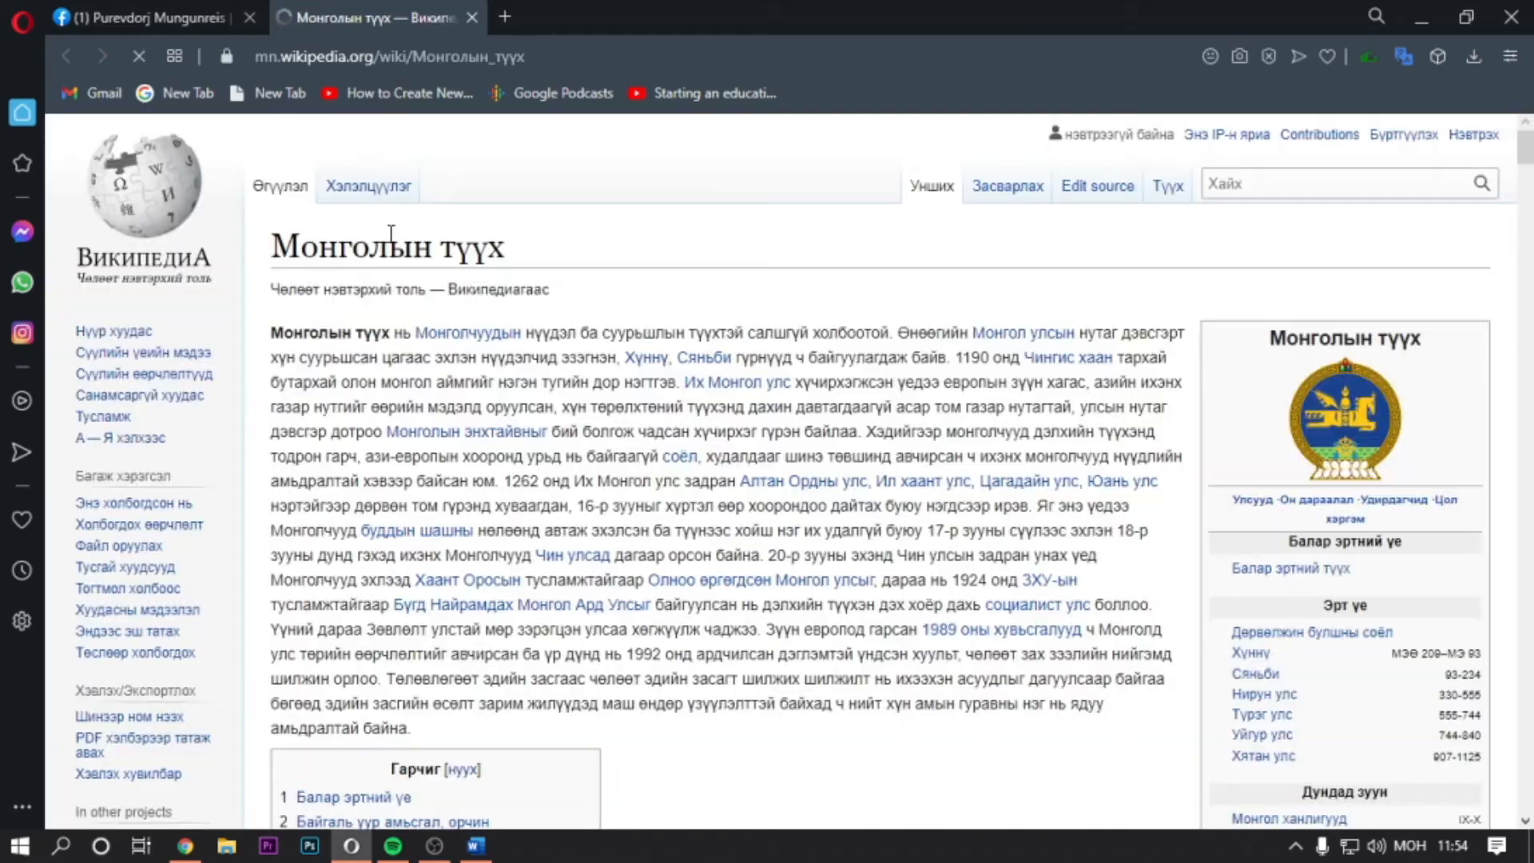
scroll(464, 375, down, 4)
scroll(464, 375, up, 4)
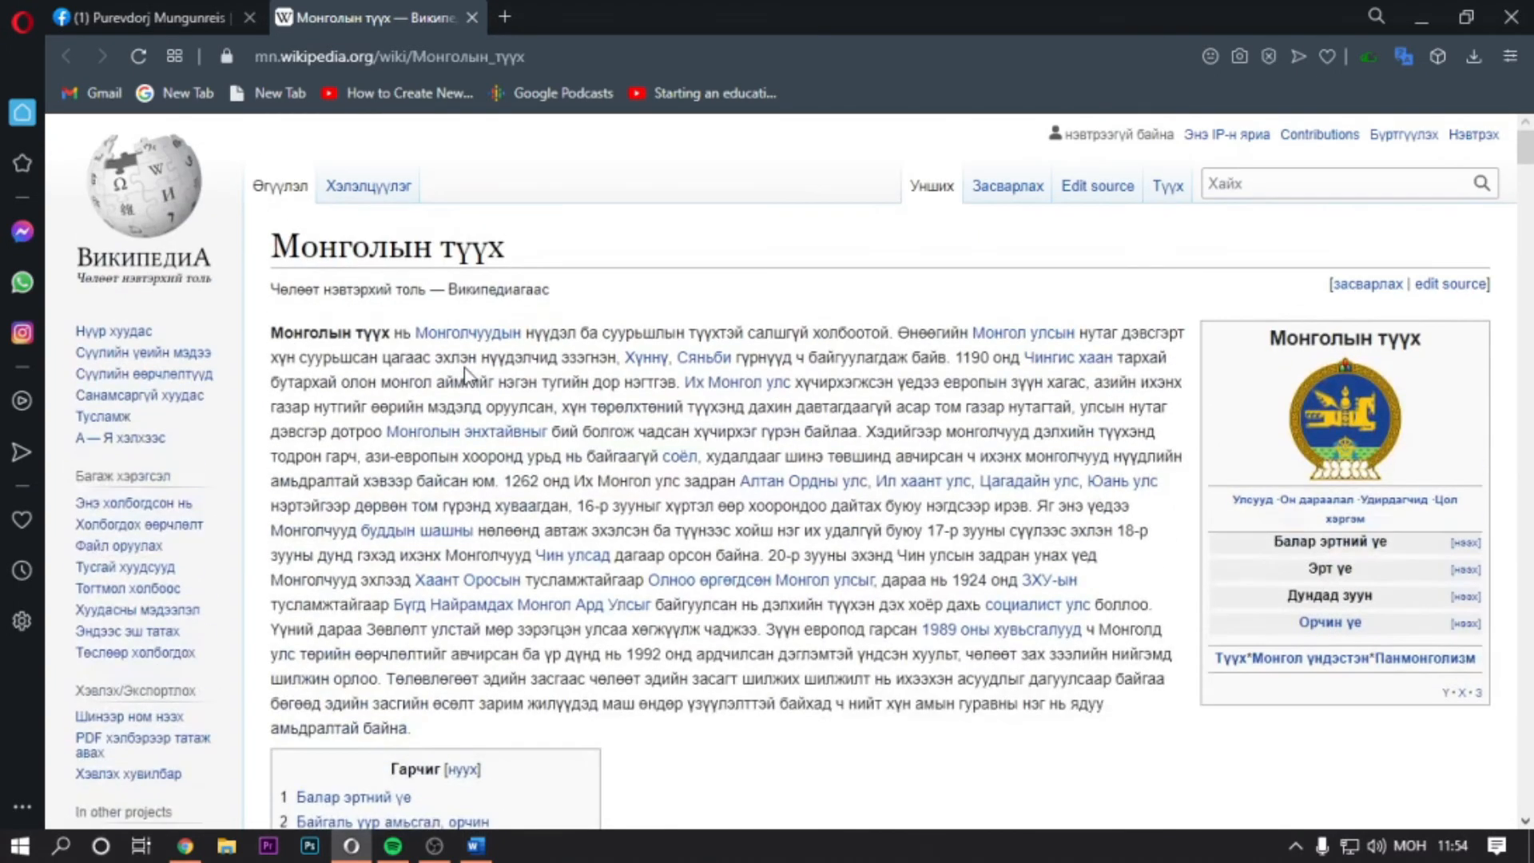
Copy the whole introductory paragraph of the Wikipedia article "Монголын түүх".
scroll(468, 374, down, 3)
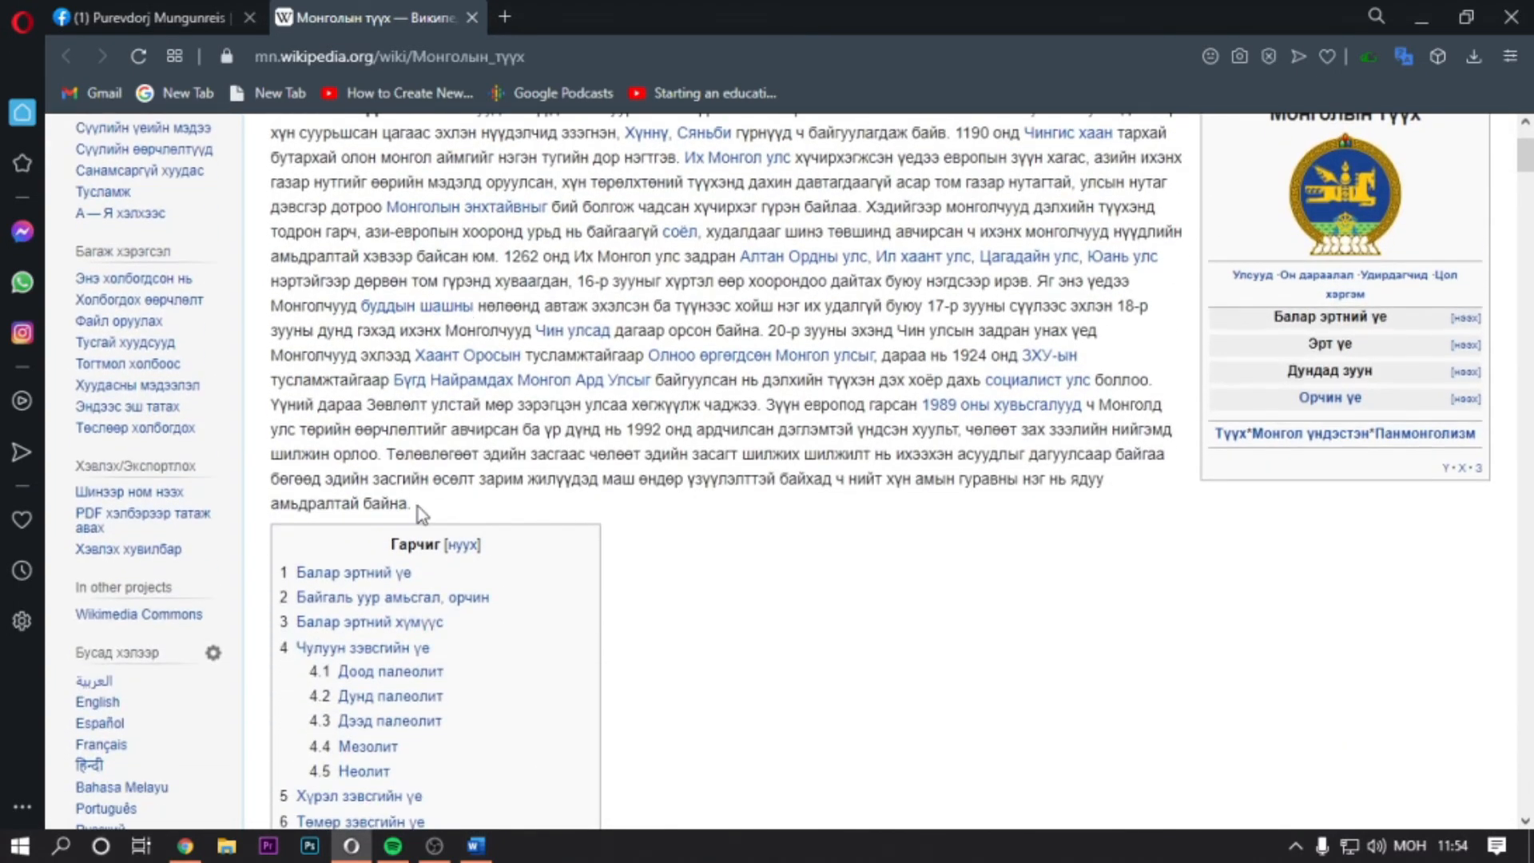
scroll(419, 506, up, 1)
drag(412, 615, 273, 217)
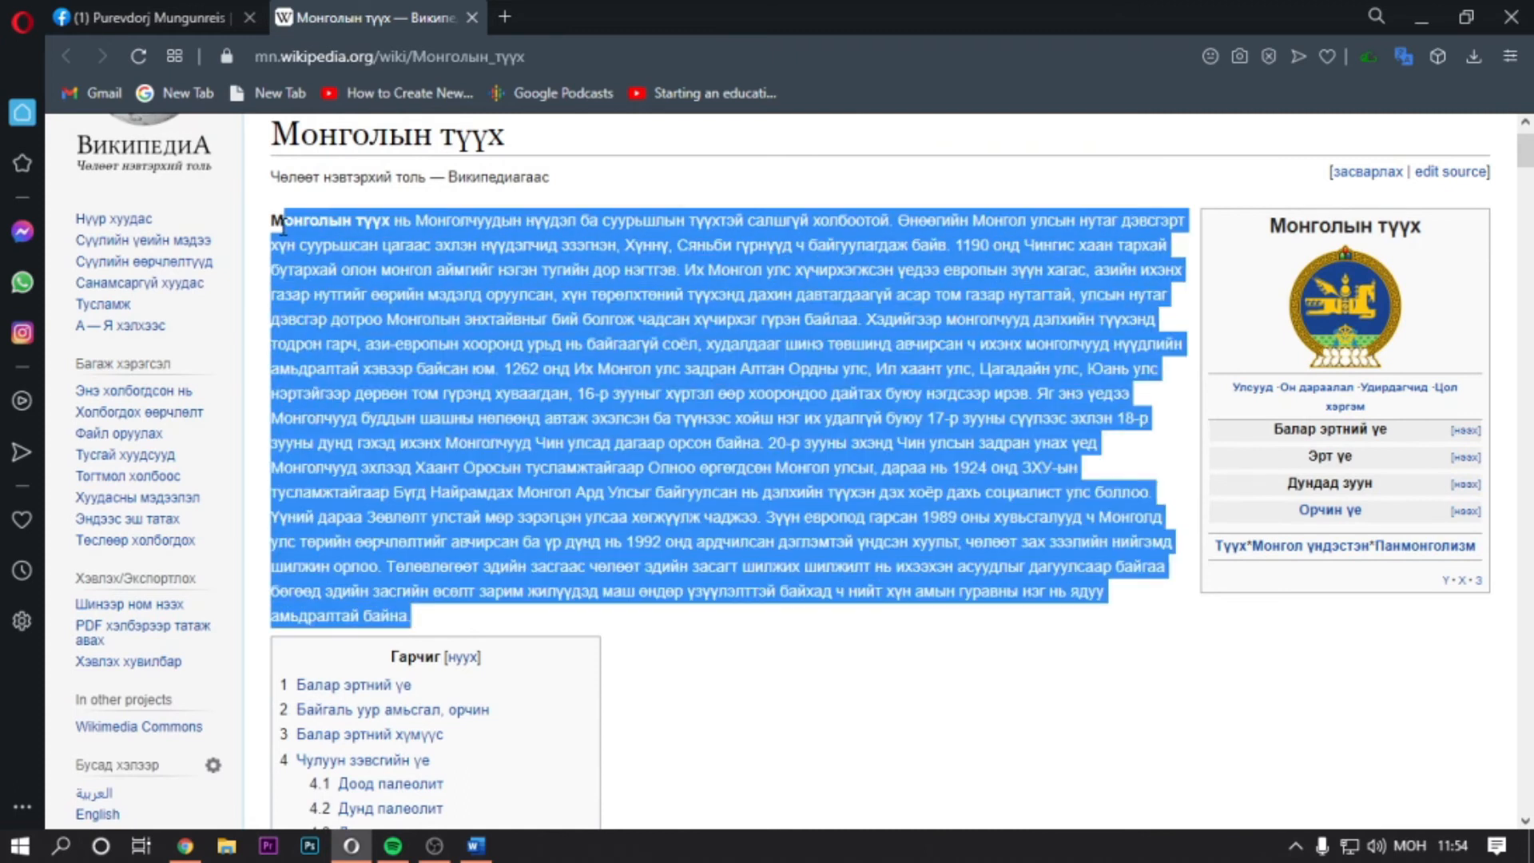
right_click(273, 218)
click(338, 305)
Switch back to Word and insert a link to the Wikipedia search result on a new line below "Монголын түүх".
click(477, 845)
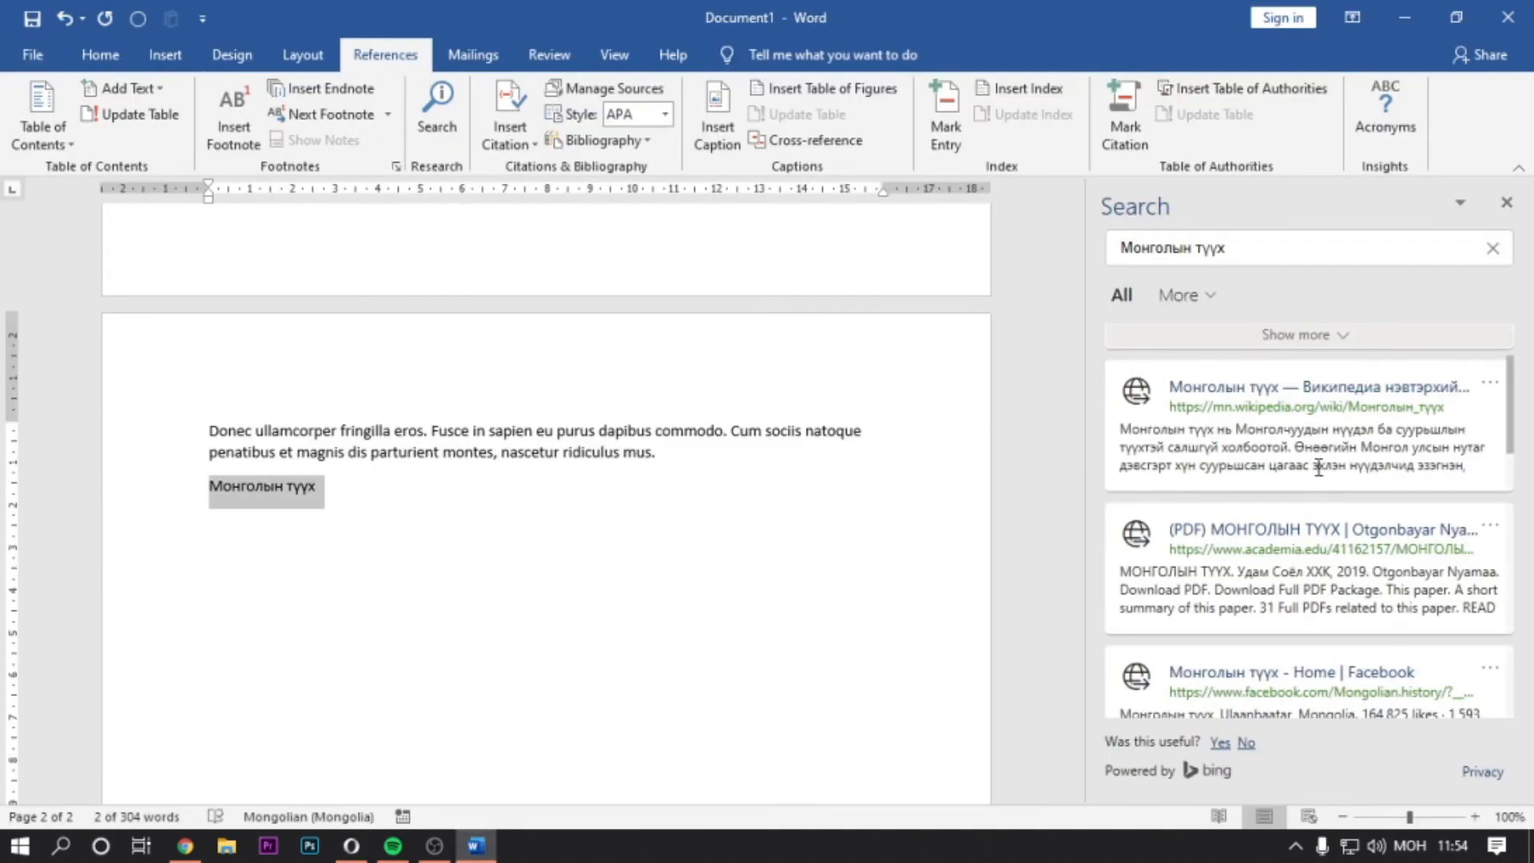
click(1490, 382)
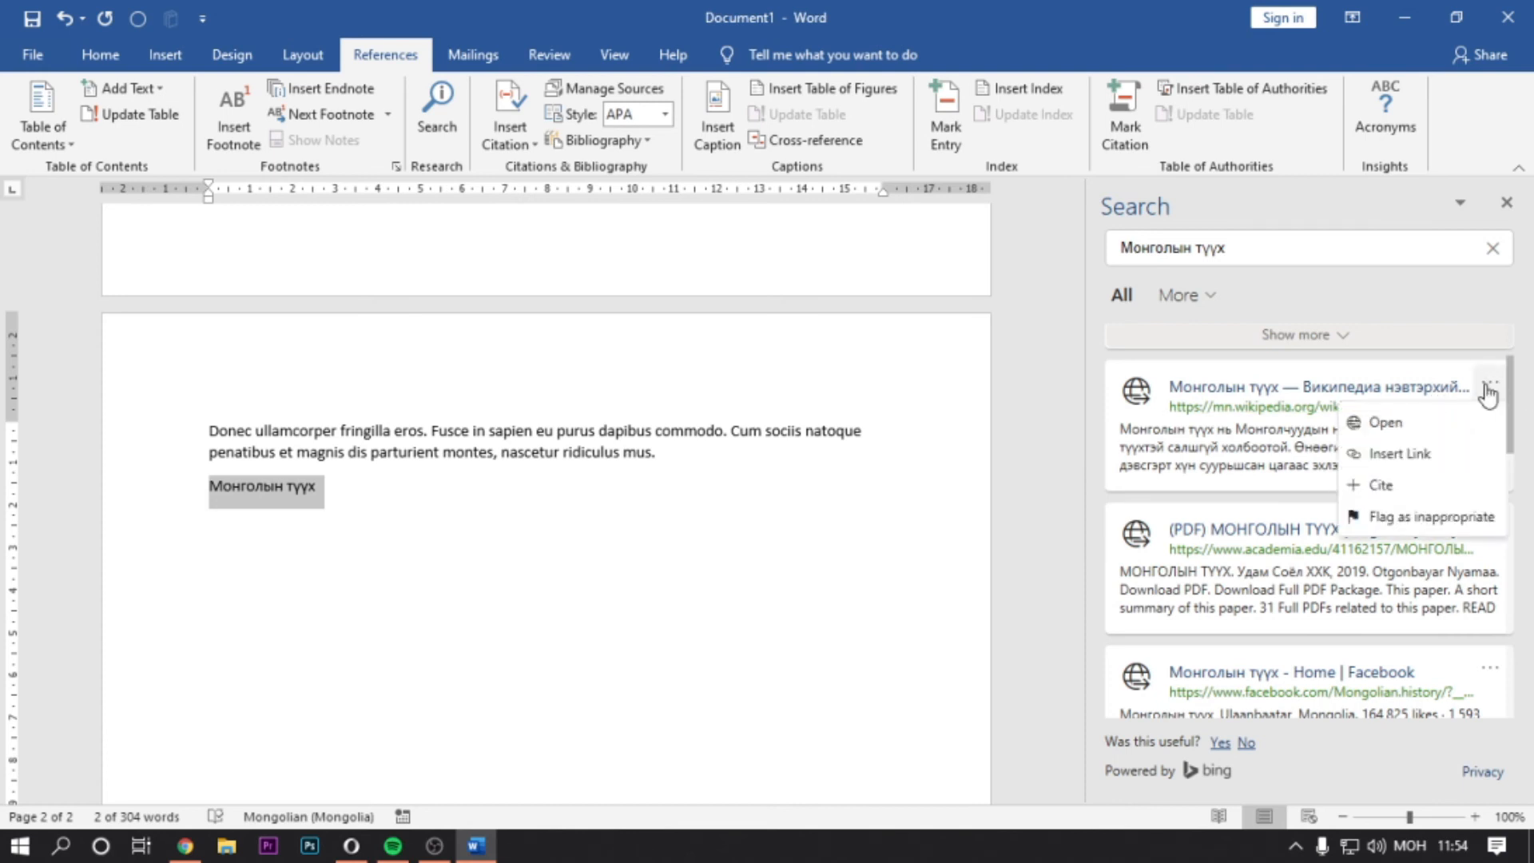
click(331, 489)
key(Return)
click(1493, 390)
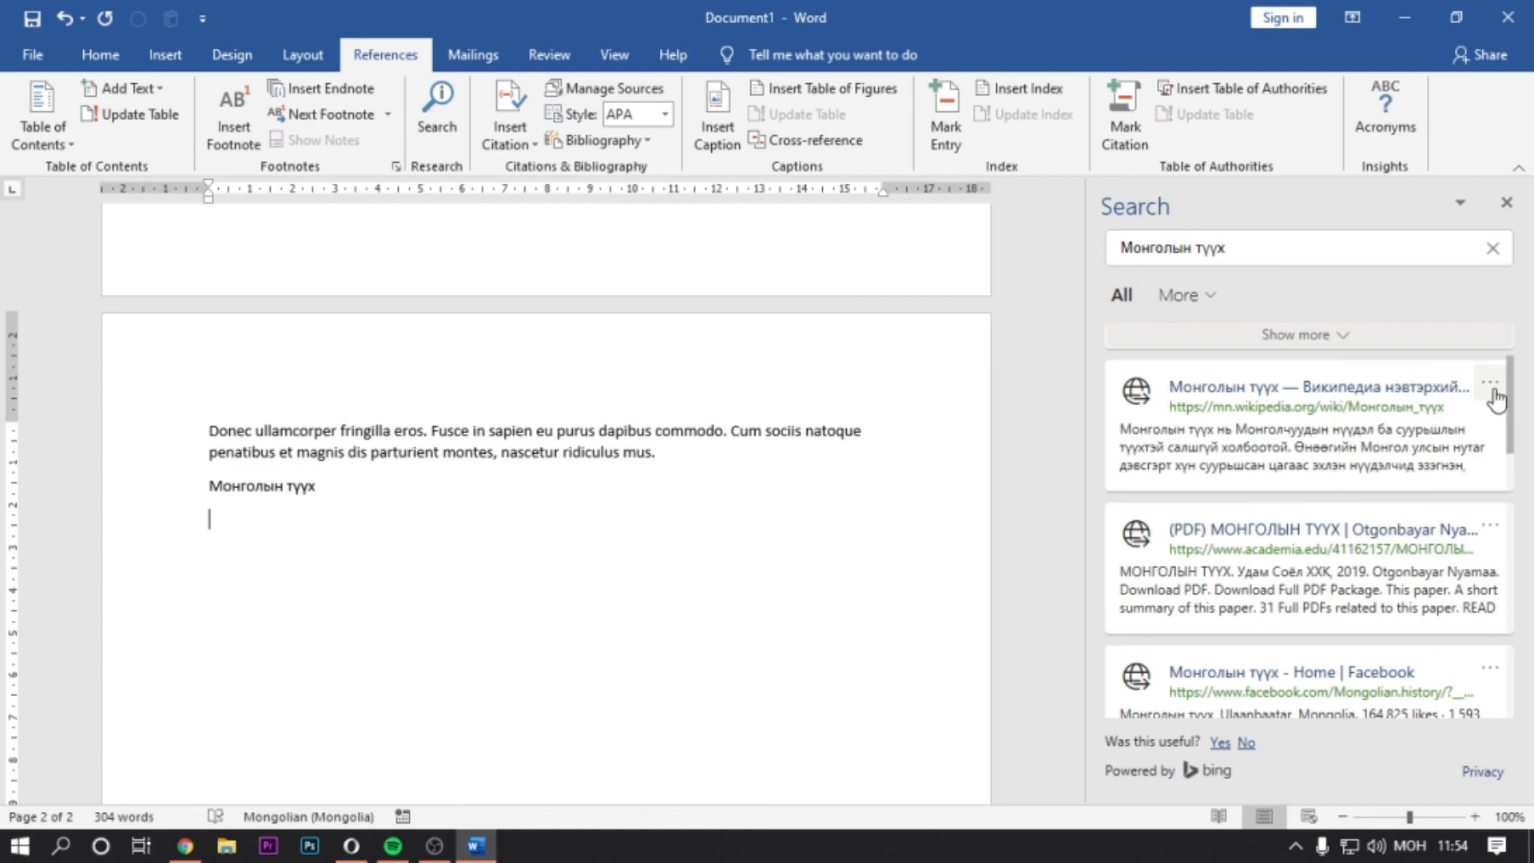
click(1493, 390)
click(1402, 450)
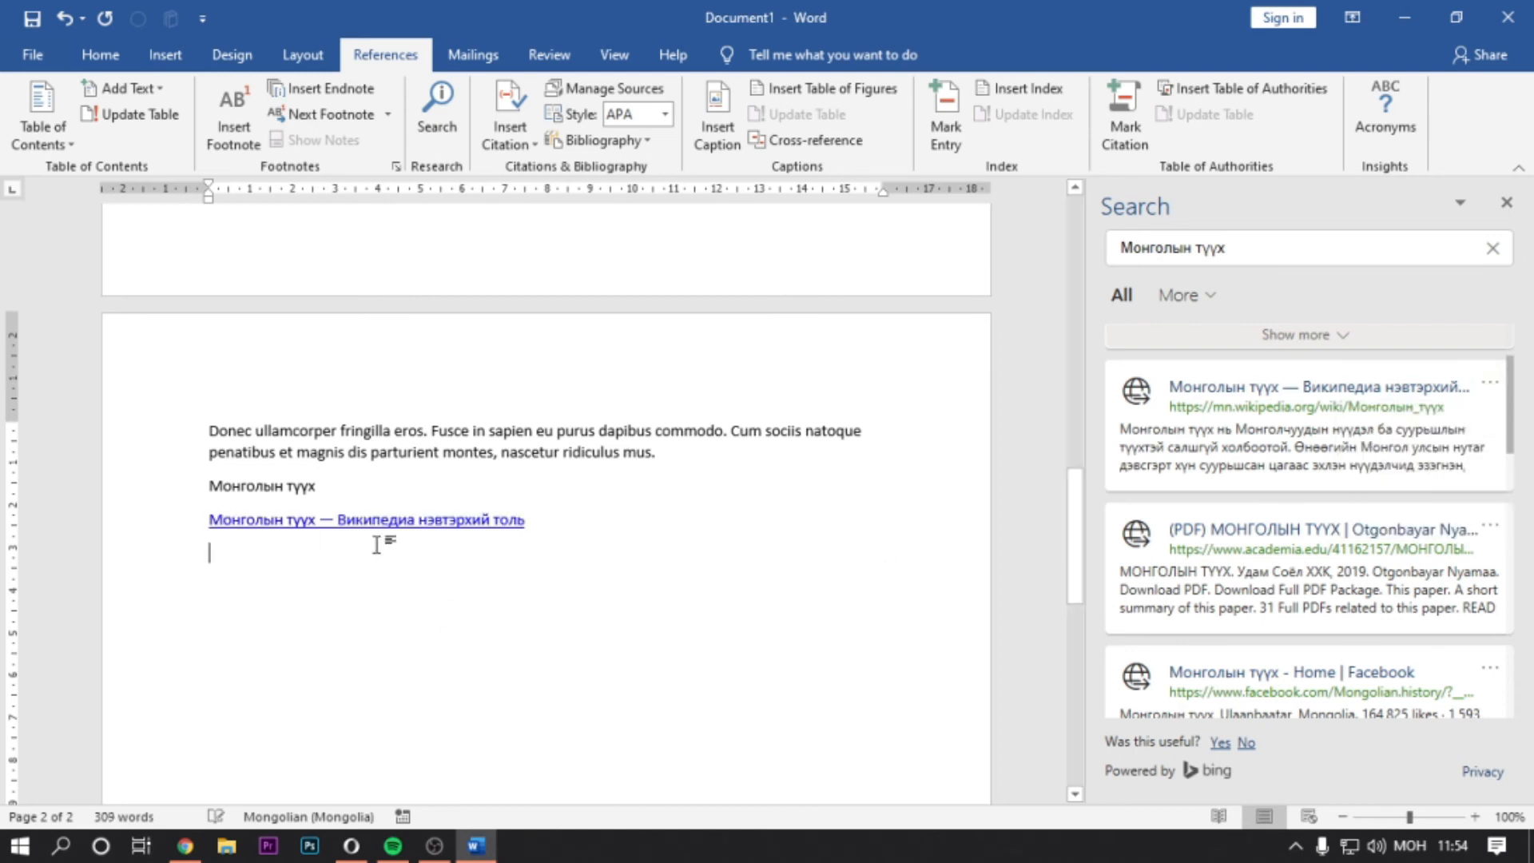
Look through all results for "Монголын түүх", limit them to Web results, and examine that list to its end.
click(1492, 382)
scroll(368, 583, down, 1)
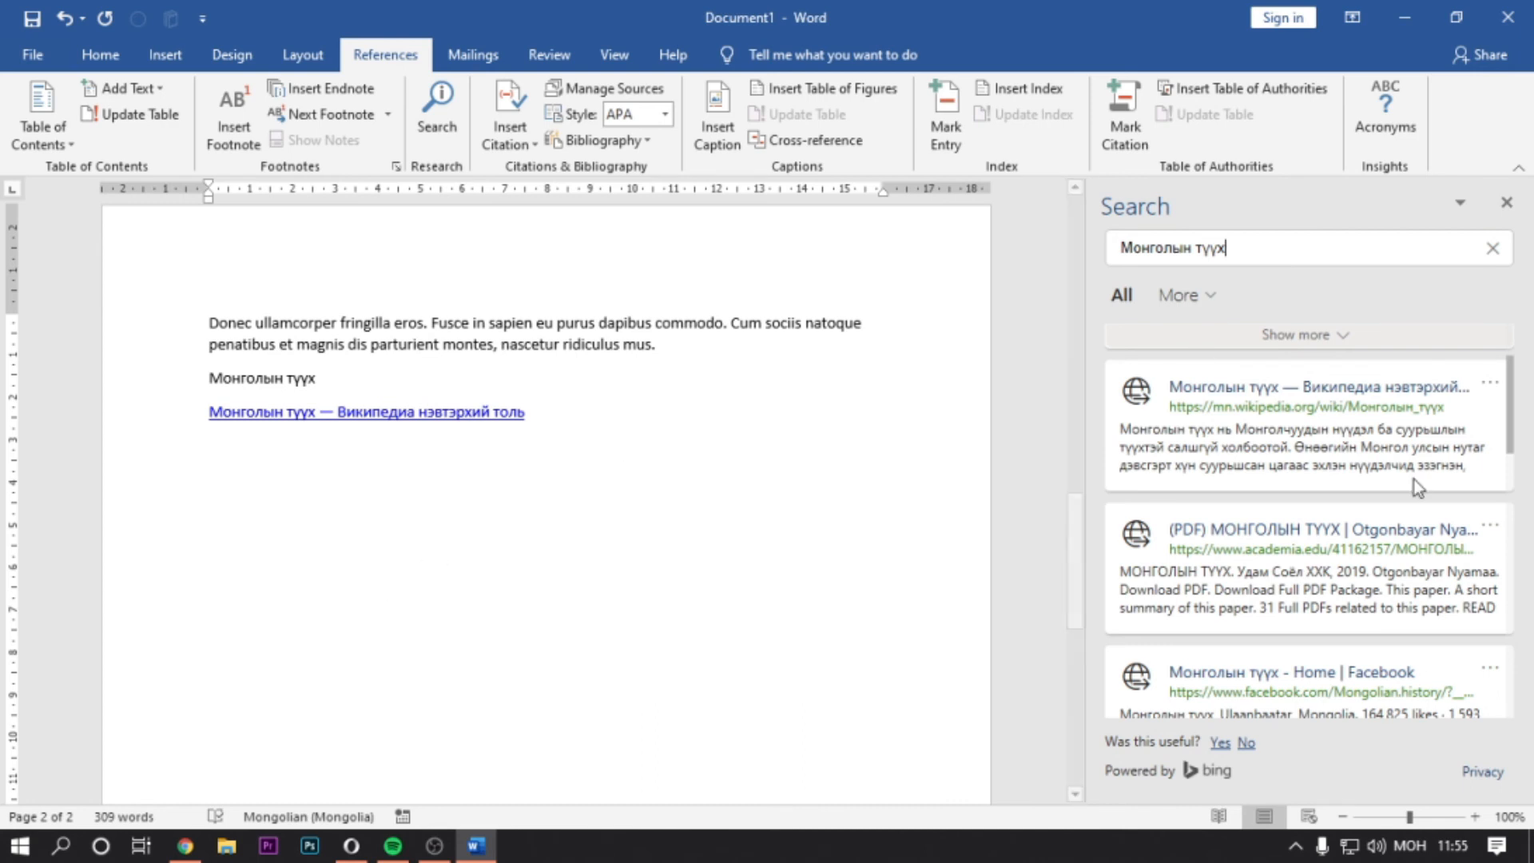
scroll(1414, 480, down, 5)
scroll(1408, 512, up, 5)
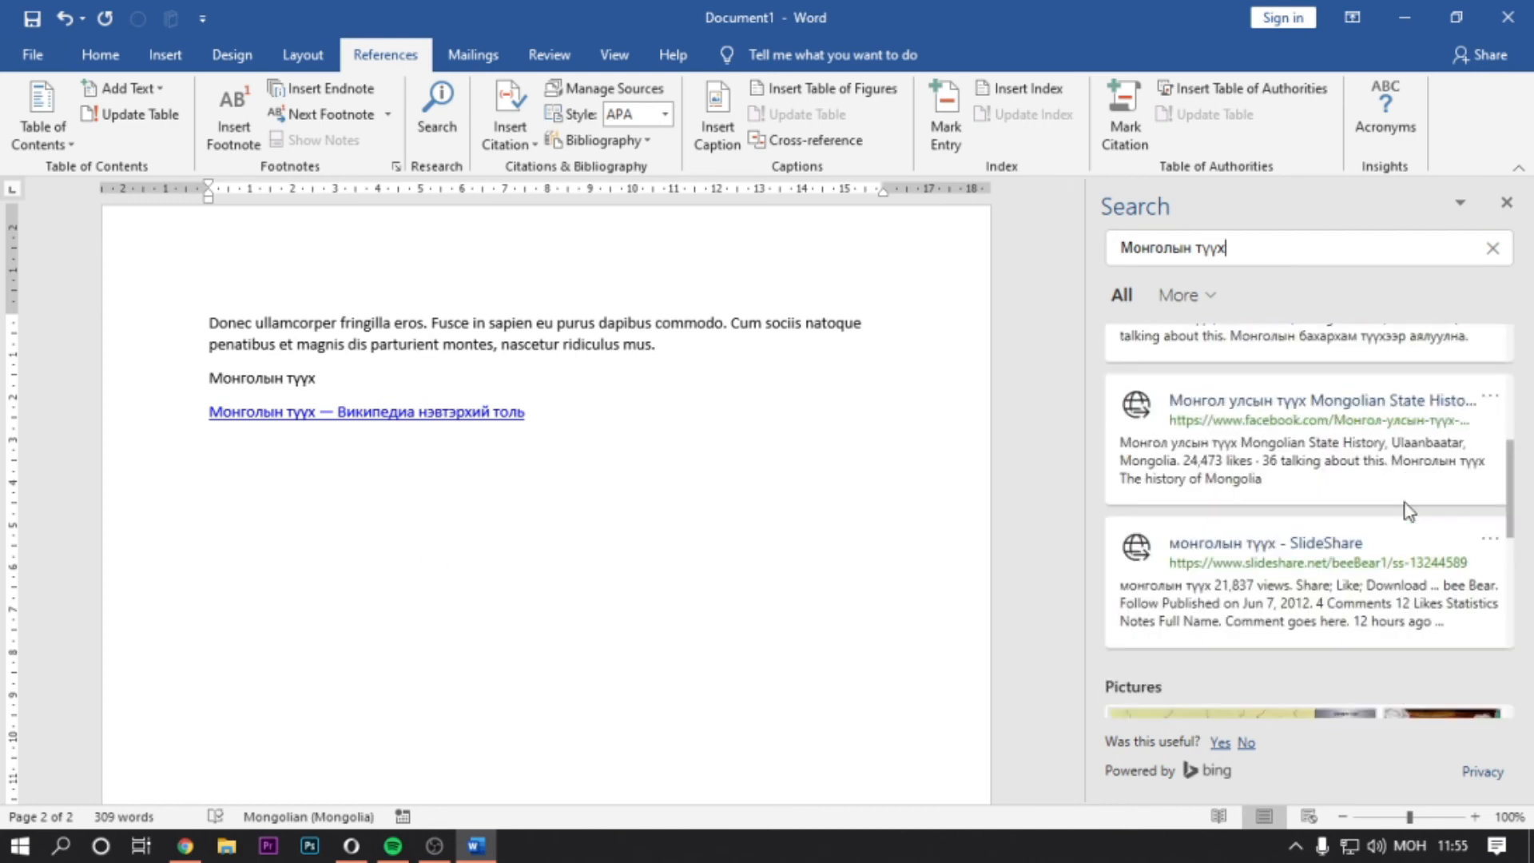
click(1211, 298)
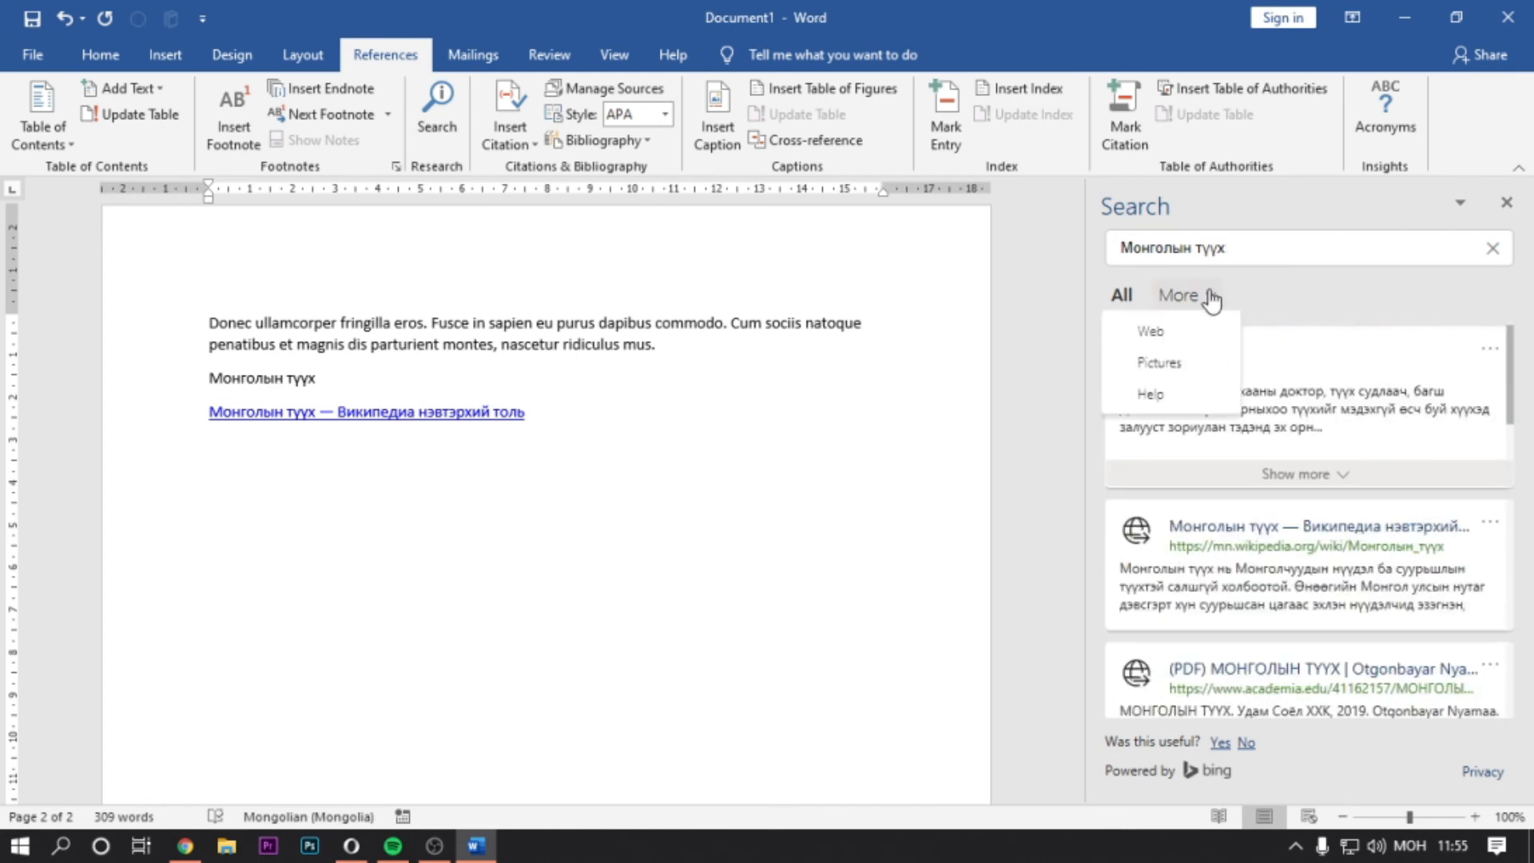
click(1152, 333)
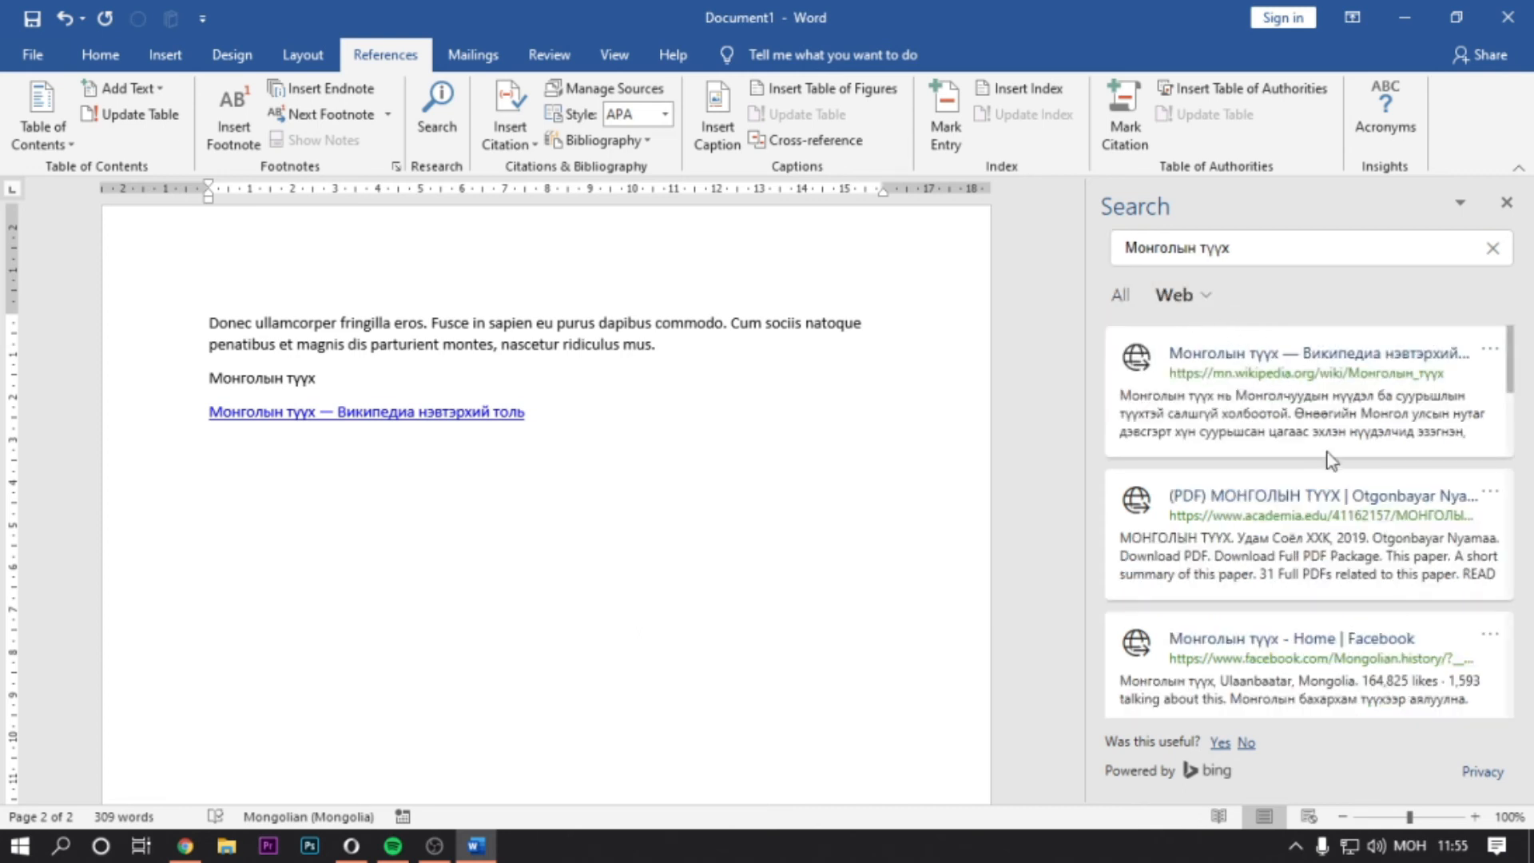
scroll(1258, 527, down, 10)
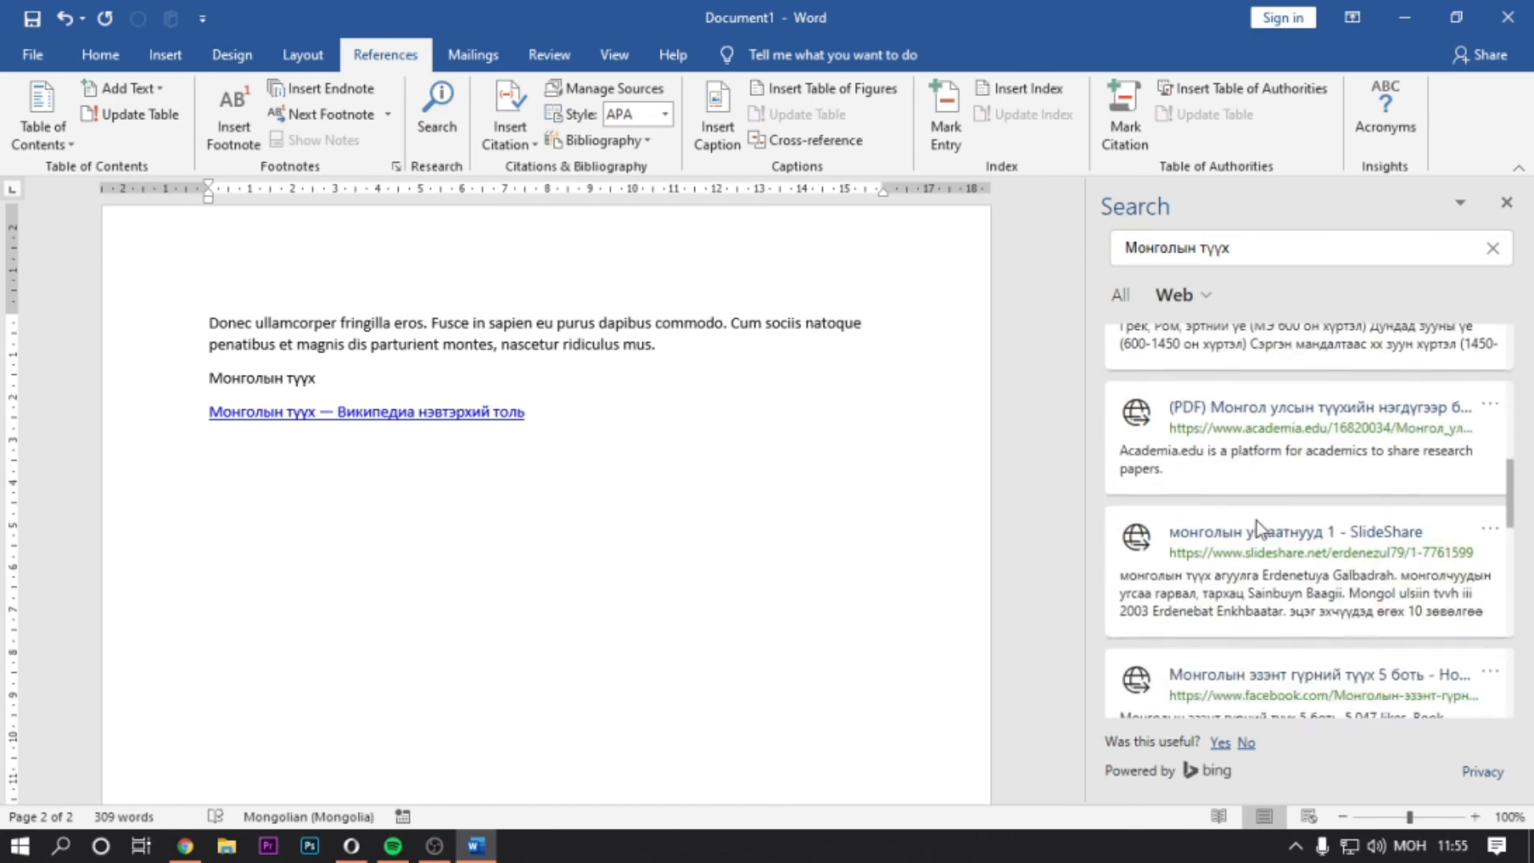
scroll(1258, 521, down, 5)
Limit the search results to Pictures and insert the first map and the golden Buddha statue image below the link.
click(1205, 298)
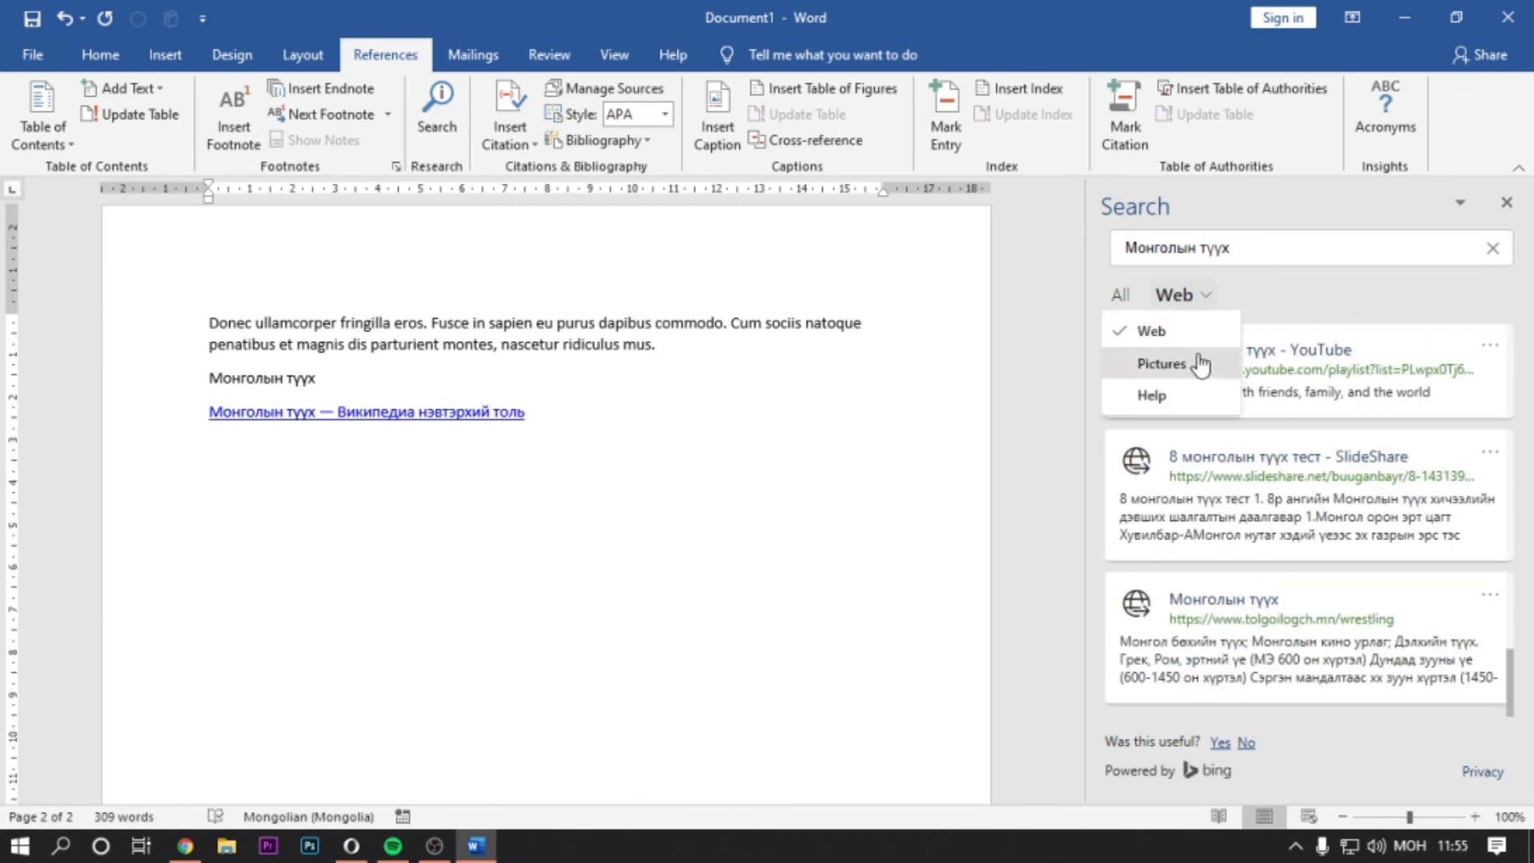
click(1162, 364)
scroll(1363, 488, down, 2)
scroll(1250, 464, up, 2)
click(1250, 463)
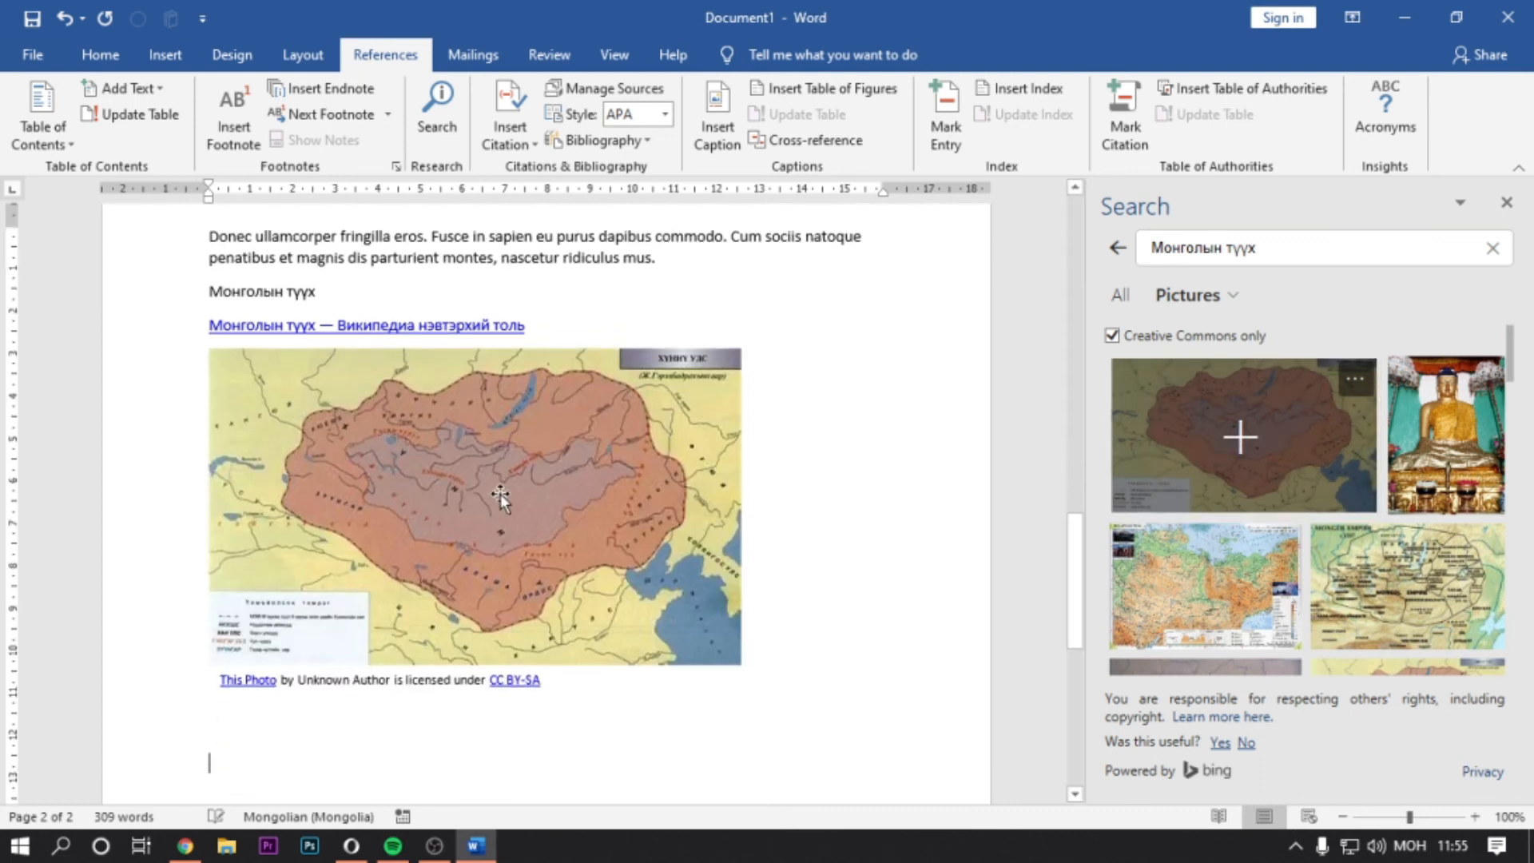
click(1407, 486)
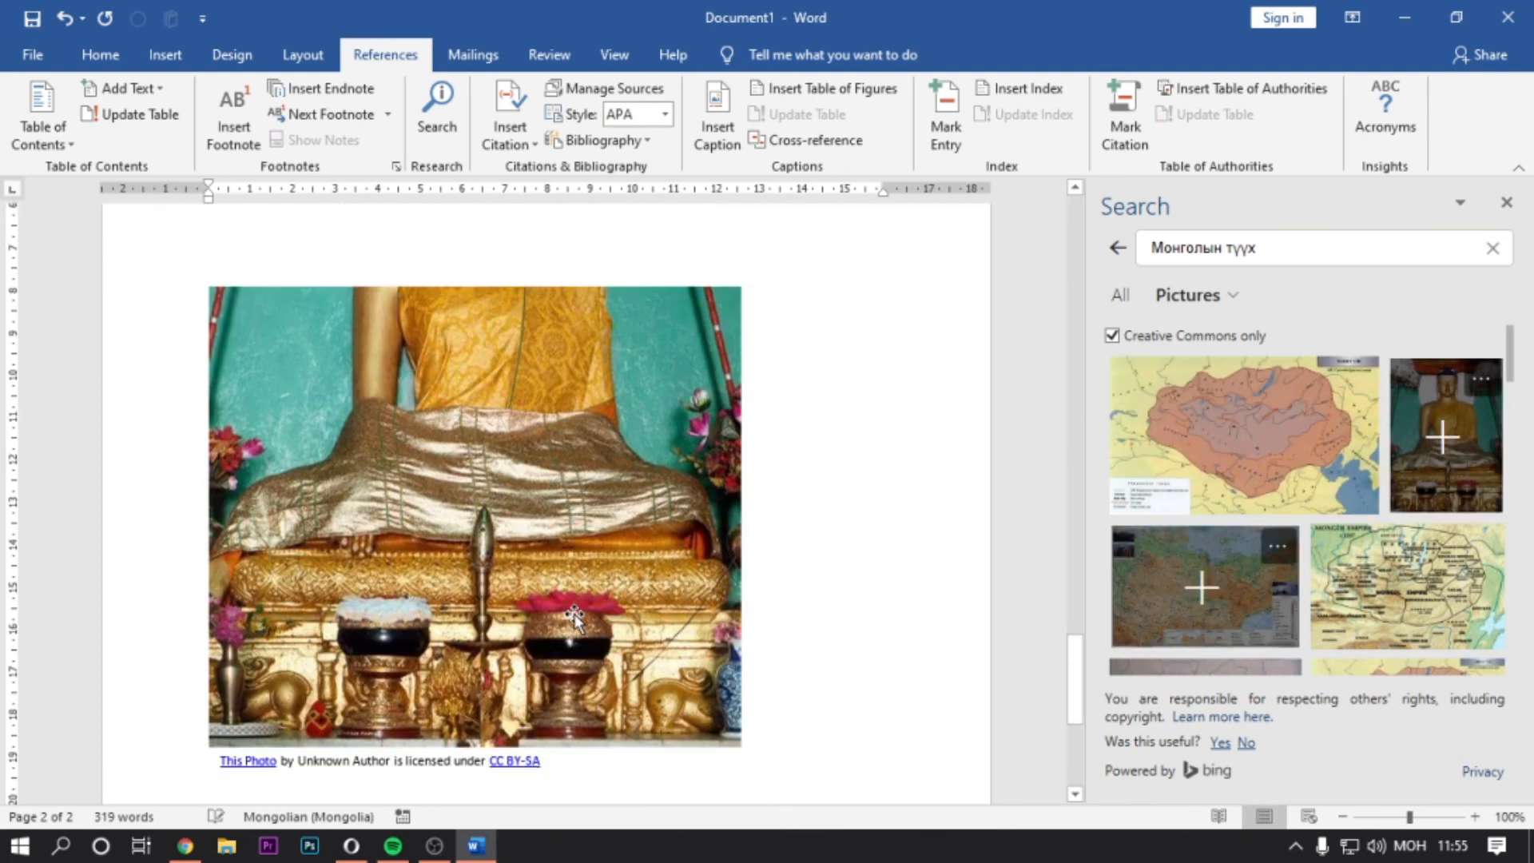
Switch to the Google Keep note in Chrome, review its "Vertical select" line, and return to Word.
scroll(566, 562, up, 15)
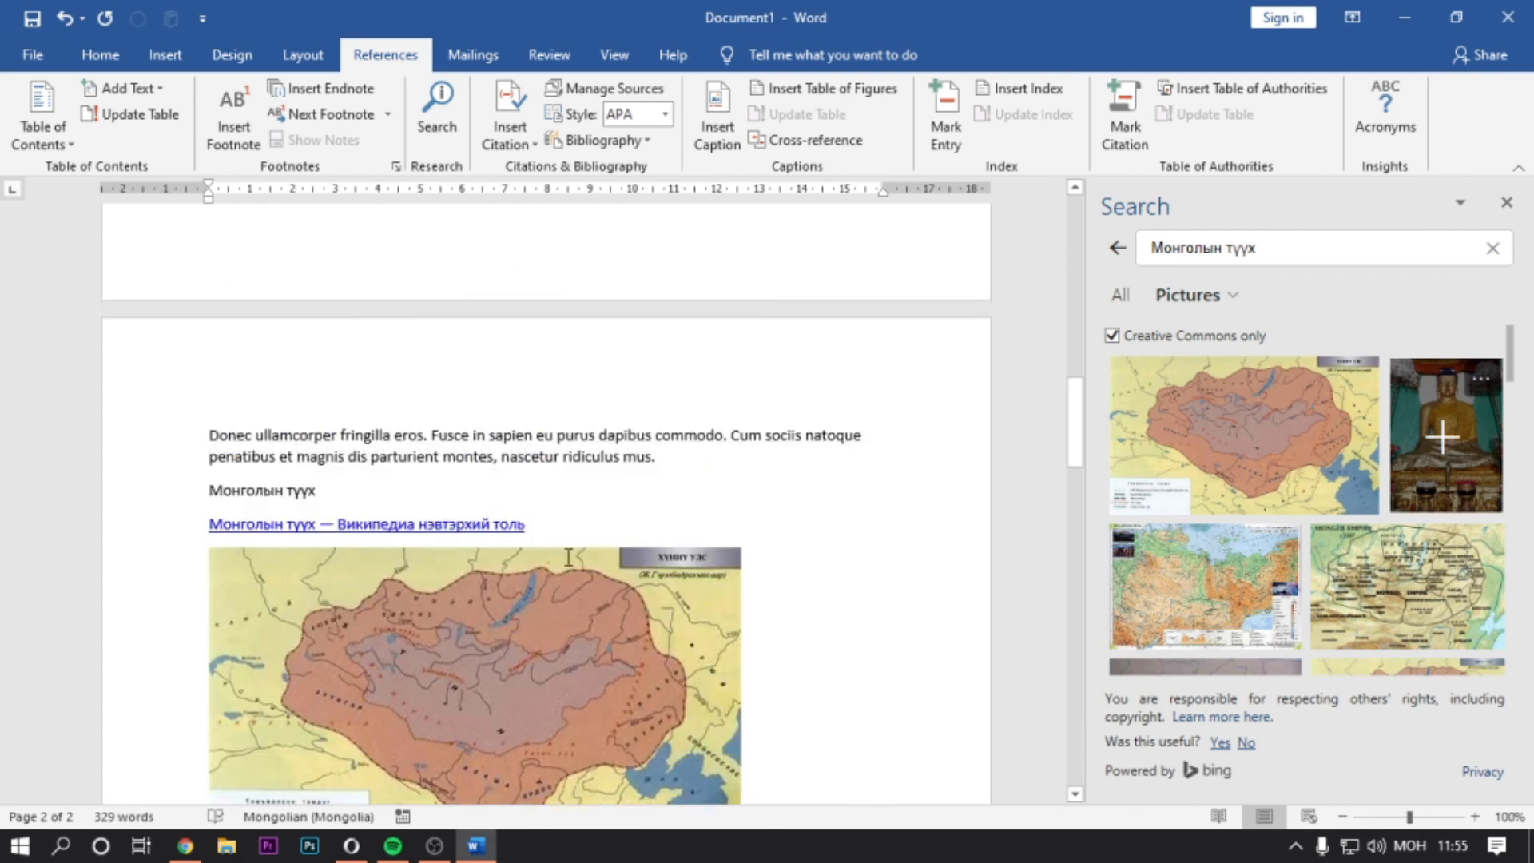
scroll(568, 559, up, 8)
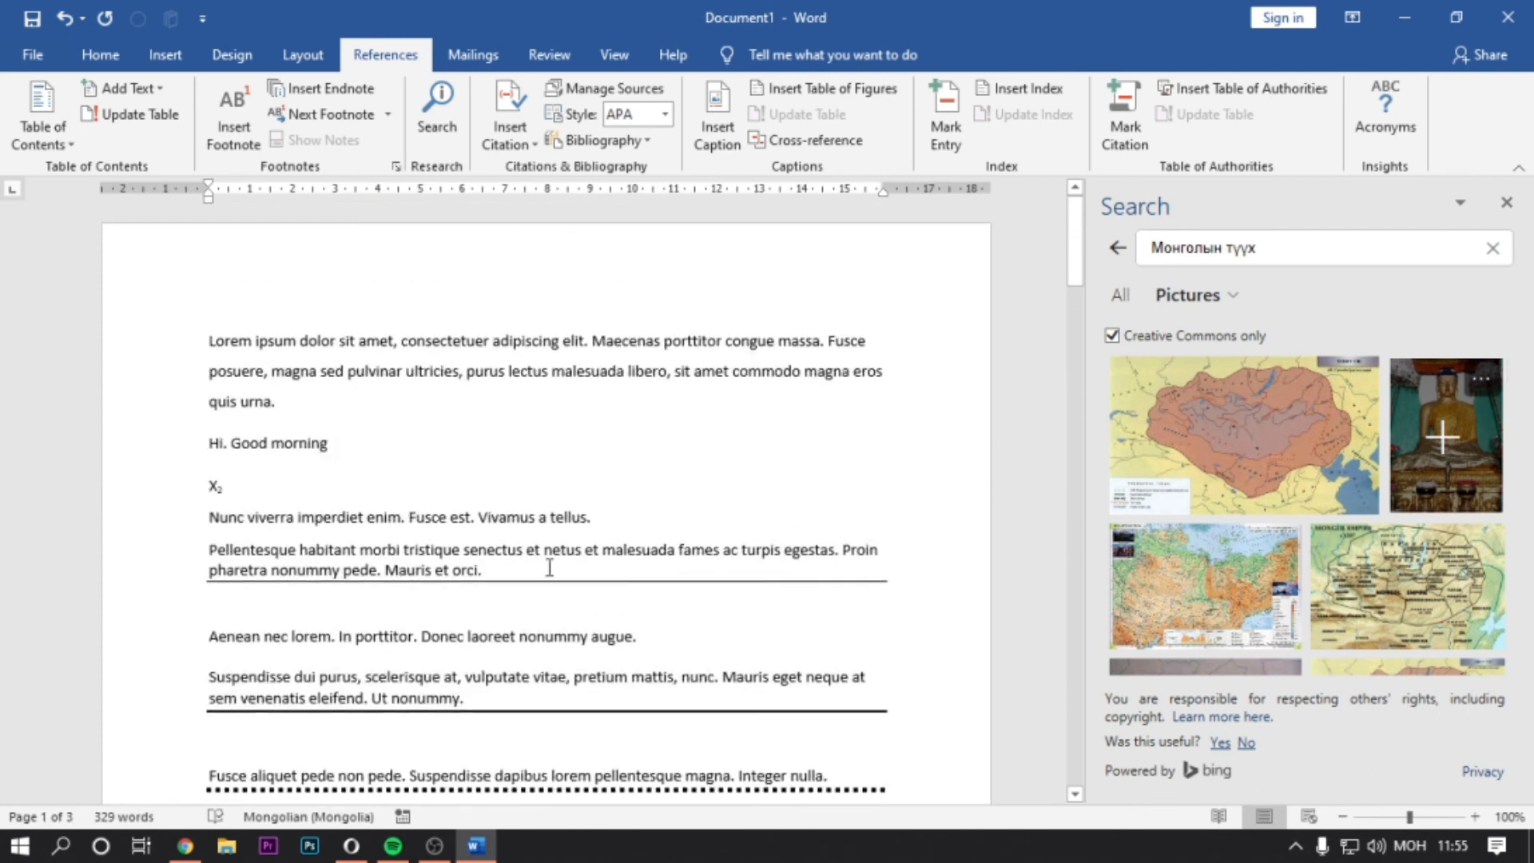
click(184, 845)
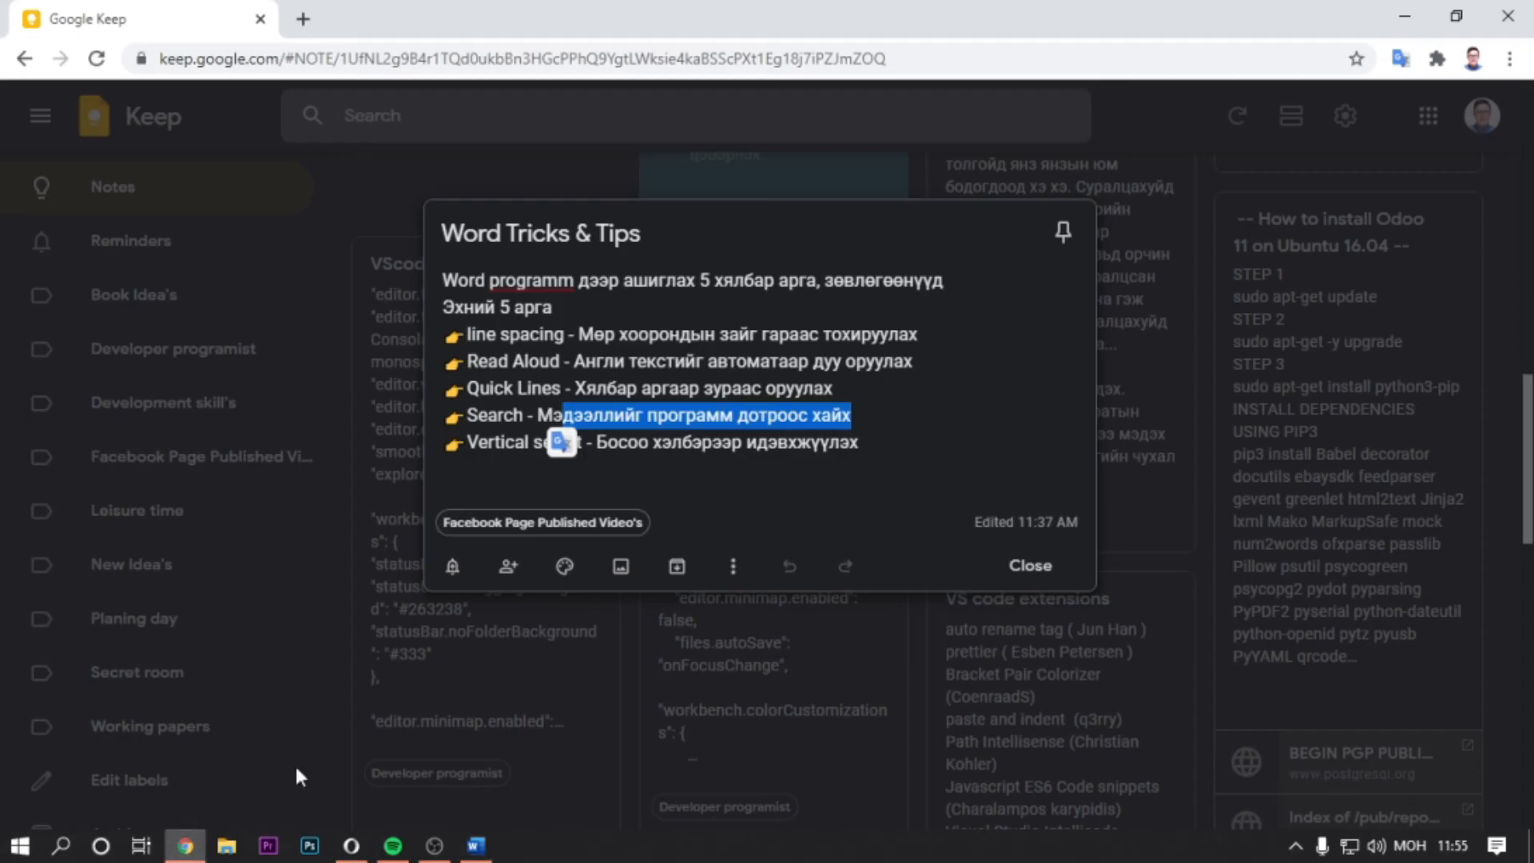
click(743, 469)
drag(890, 448, 489, 448)
click(631, 463)
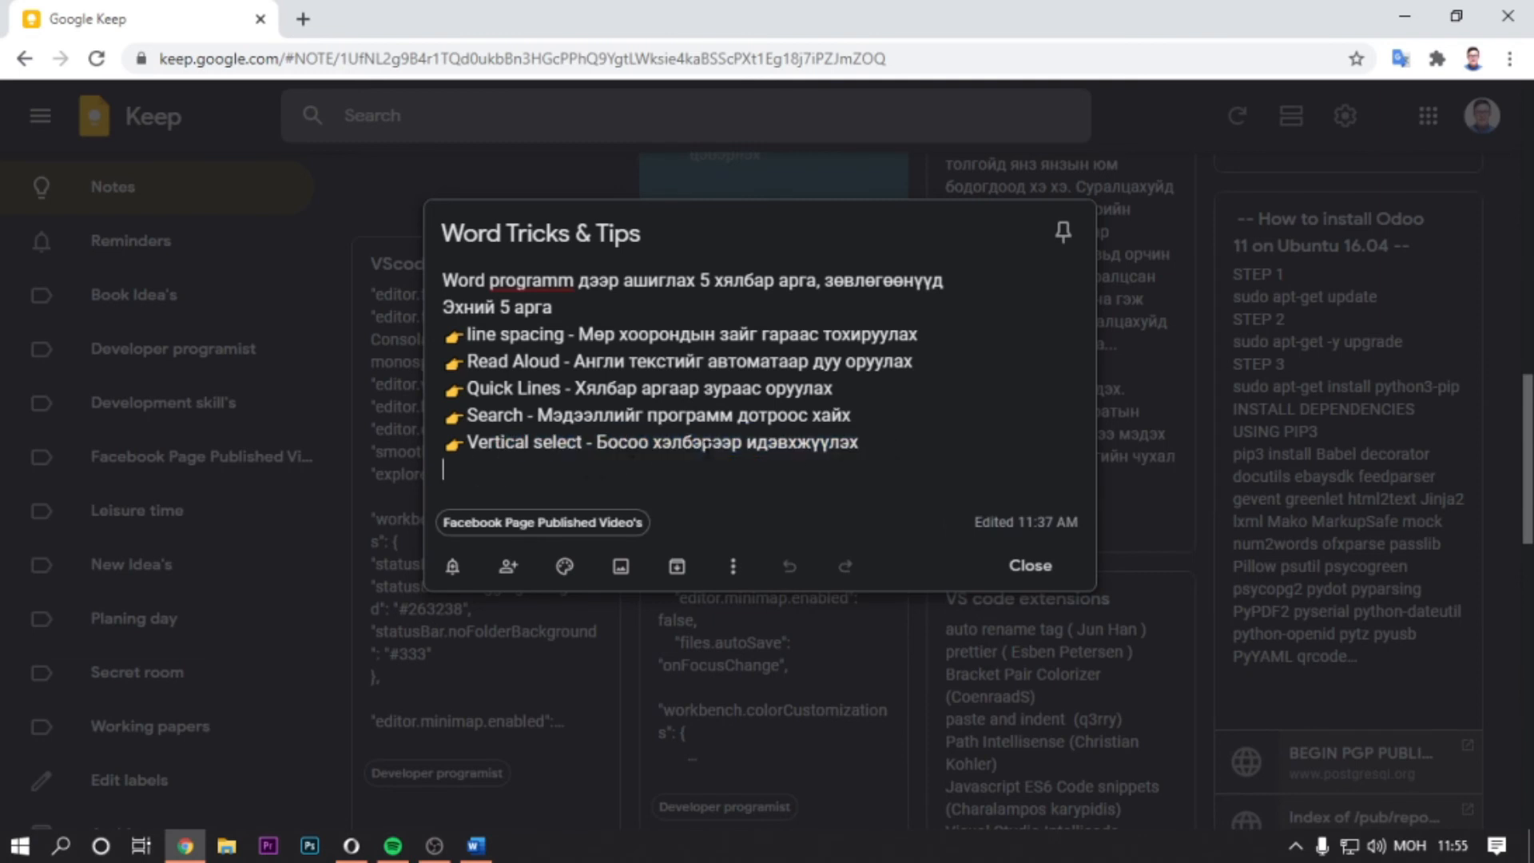
click(476, 847)
Try ordinary text selections across the last five paragraphs on page 1, clearing each selection.
scroll(564, 332, down, 8)
scroll(562, 333, down, 8)
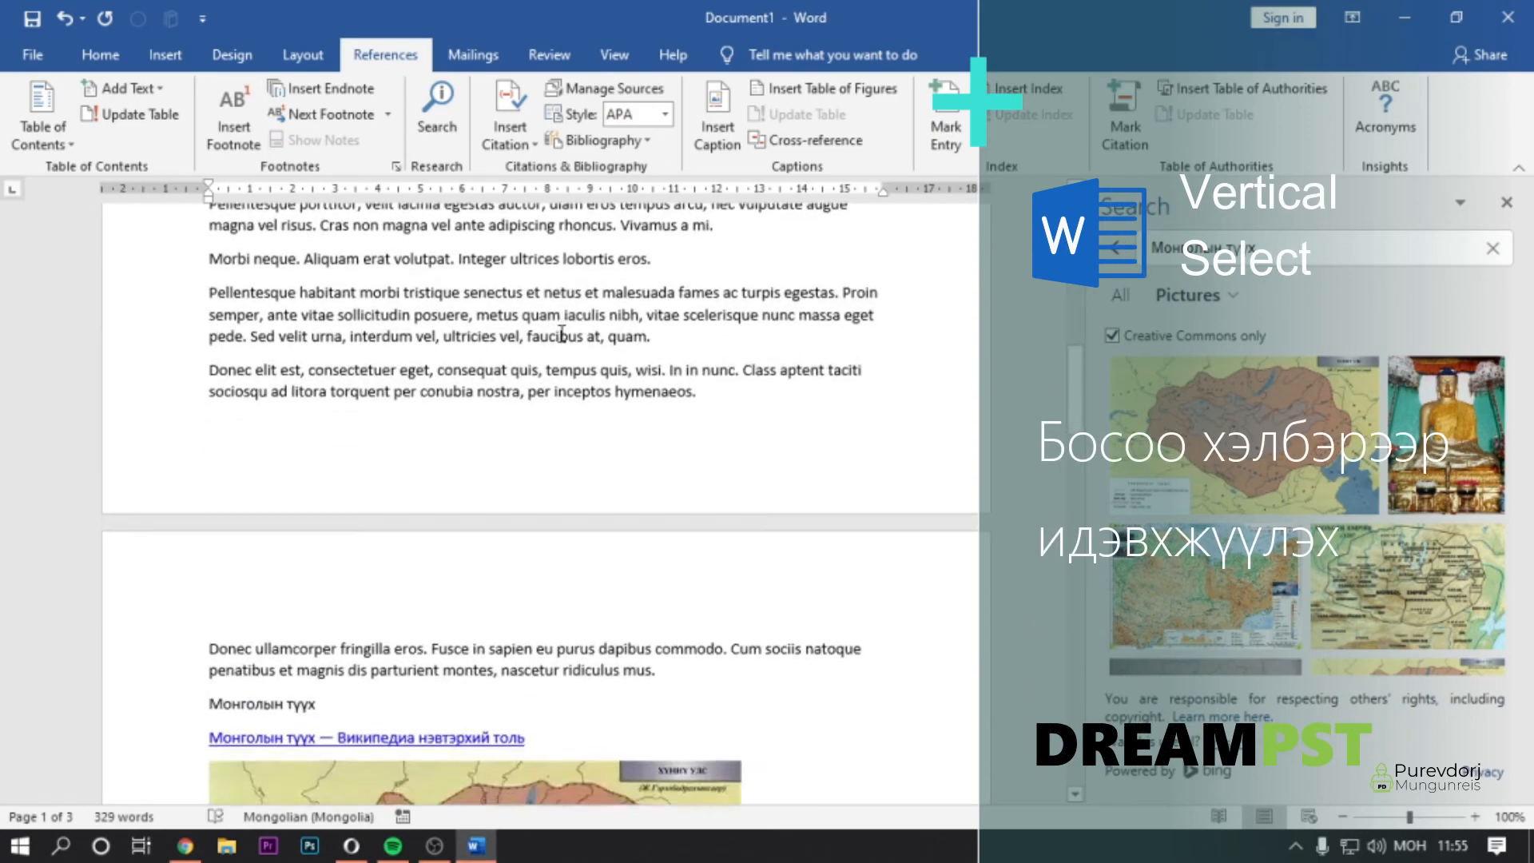
scroll(643, 660, up, 6)
drag(719, 670, 171, 409)
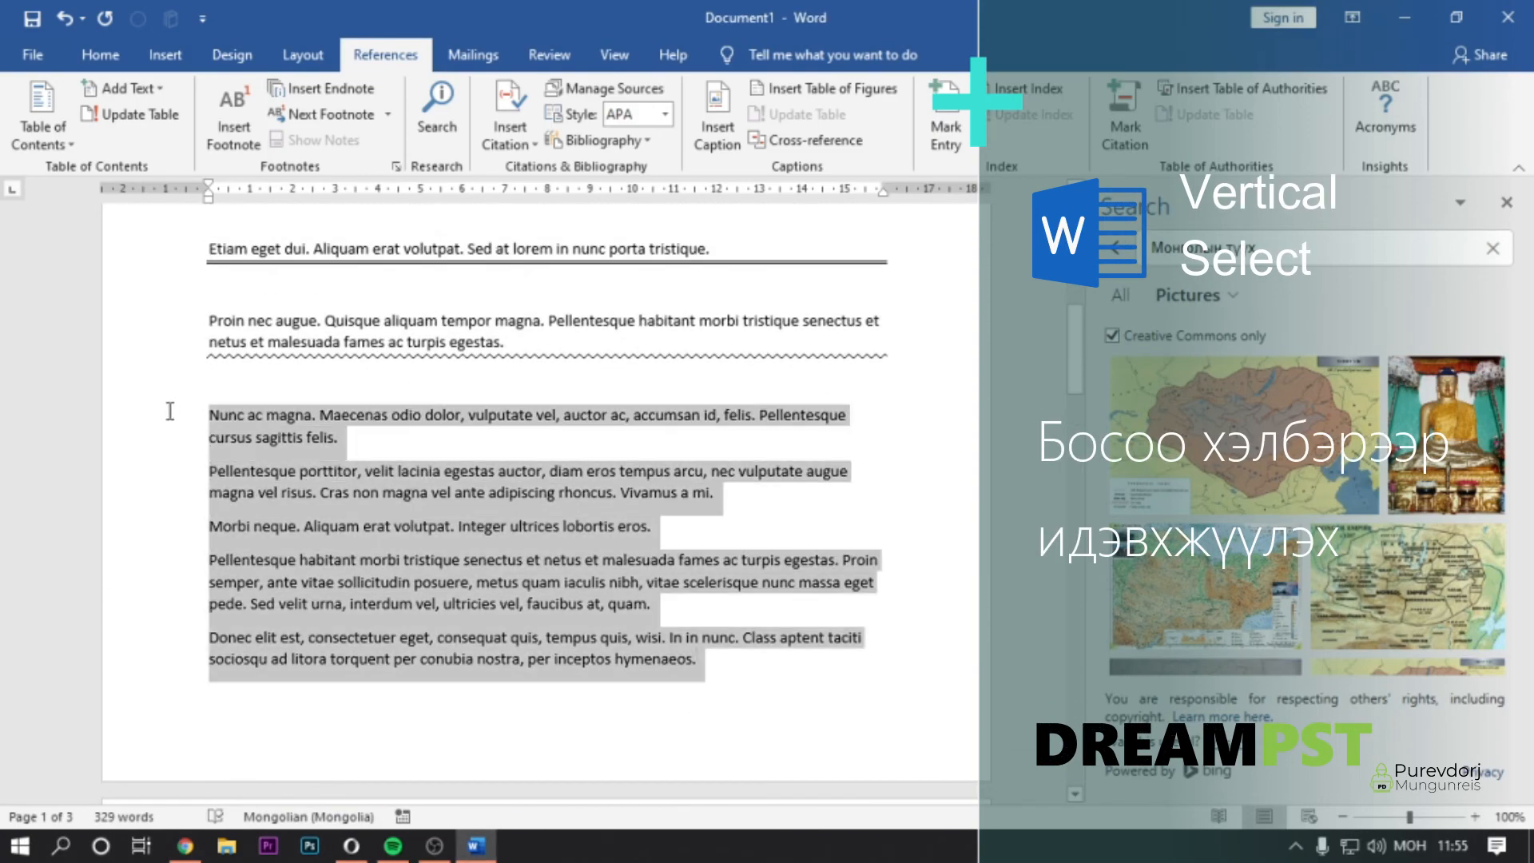
click(296, 637)
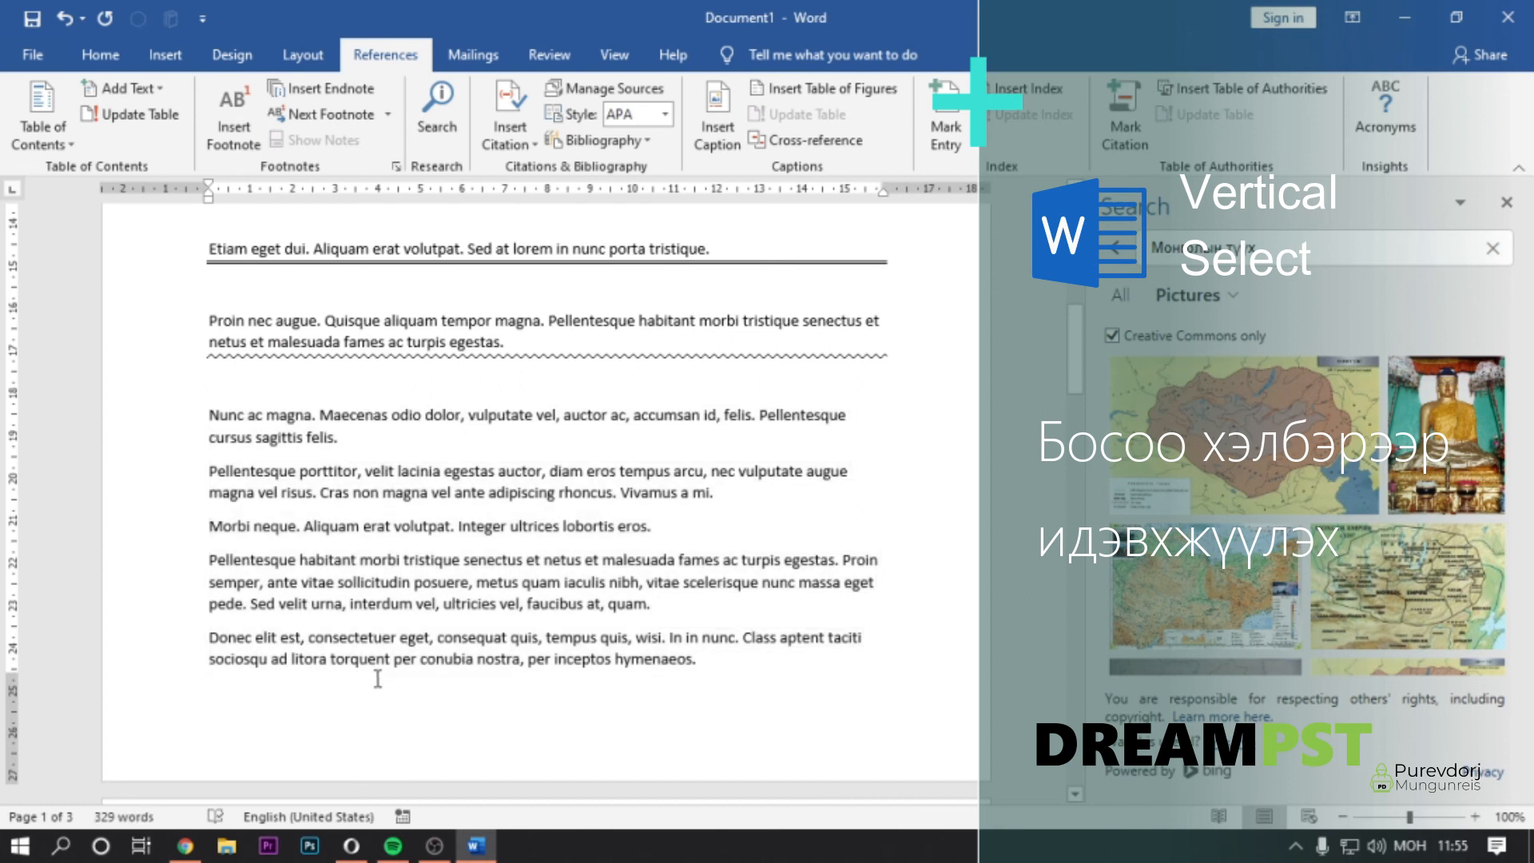
drag(699, 660, 217, 438)
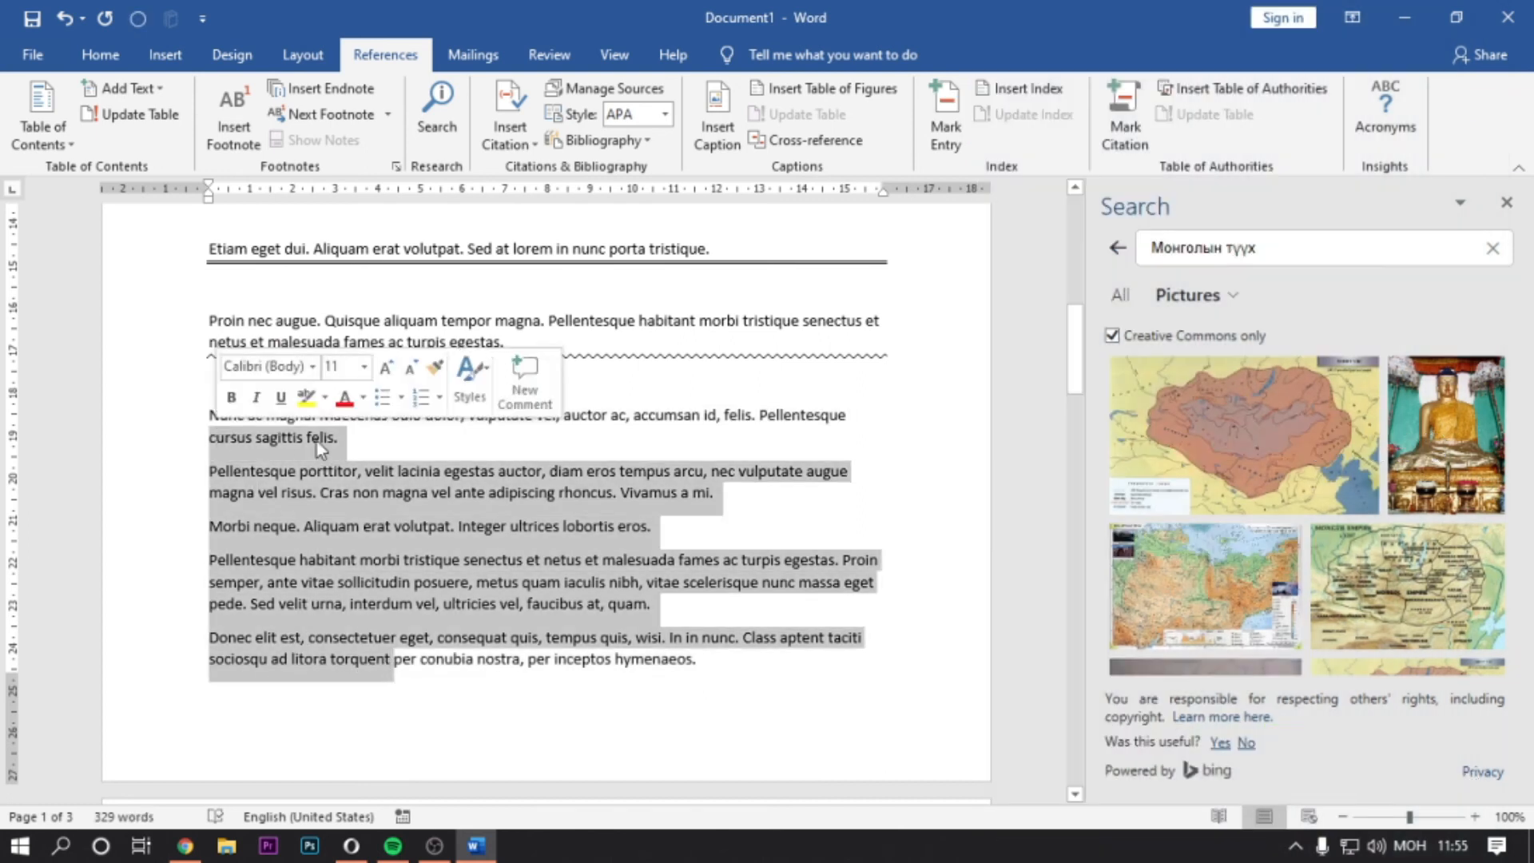
click(319, 438)
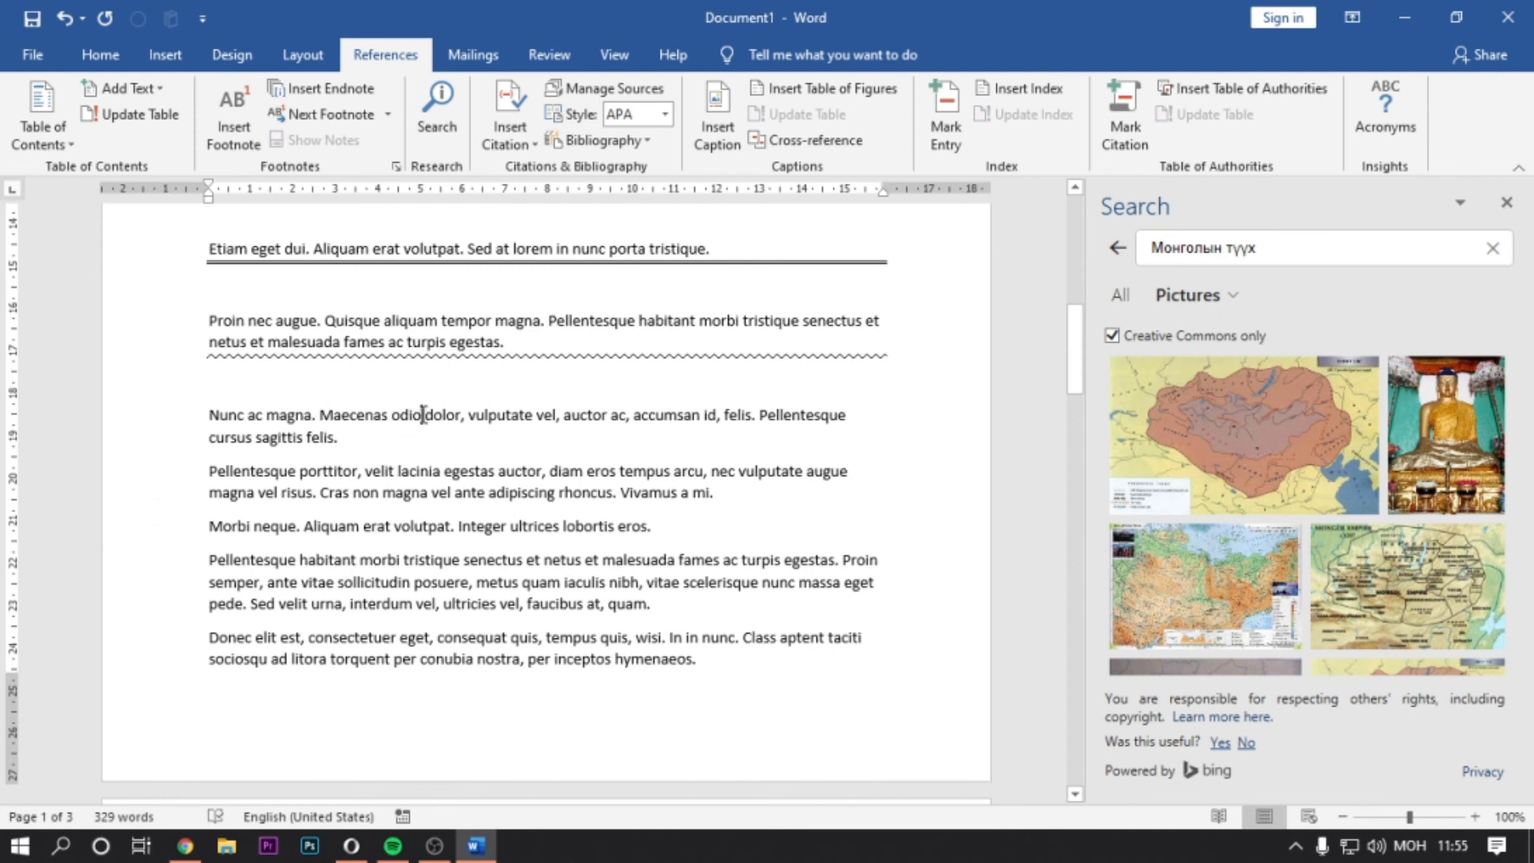
Select a vertical block over the line beginnings of the last five paragraphs on page 1, and make it red and bold.
drag(425, 415, 195, 685)
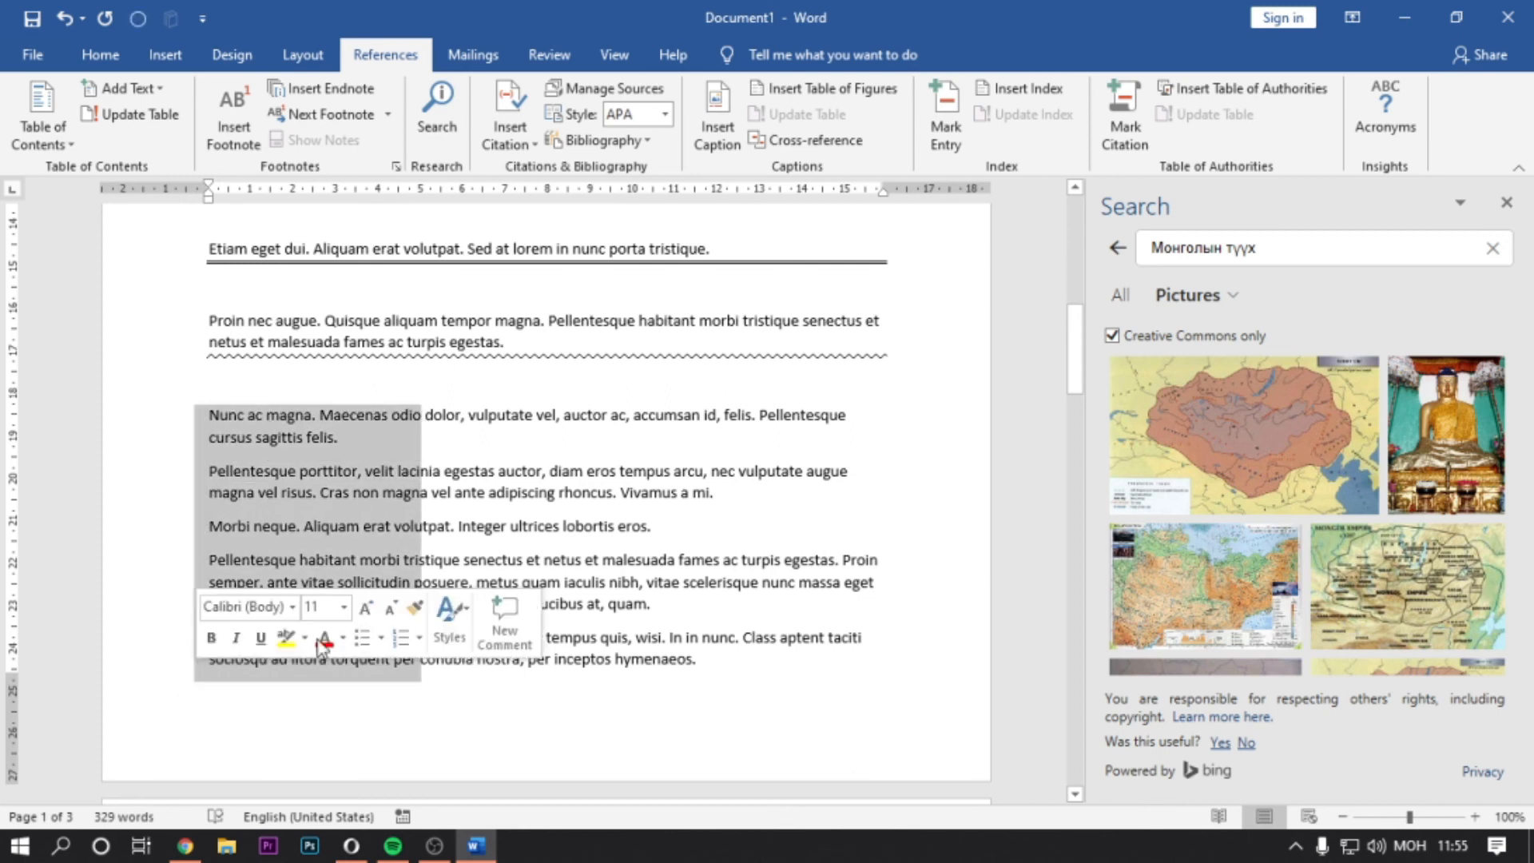
click(99, 55)
click(447, 137)
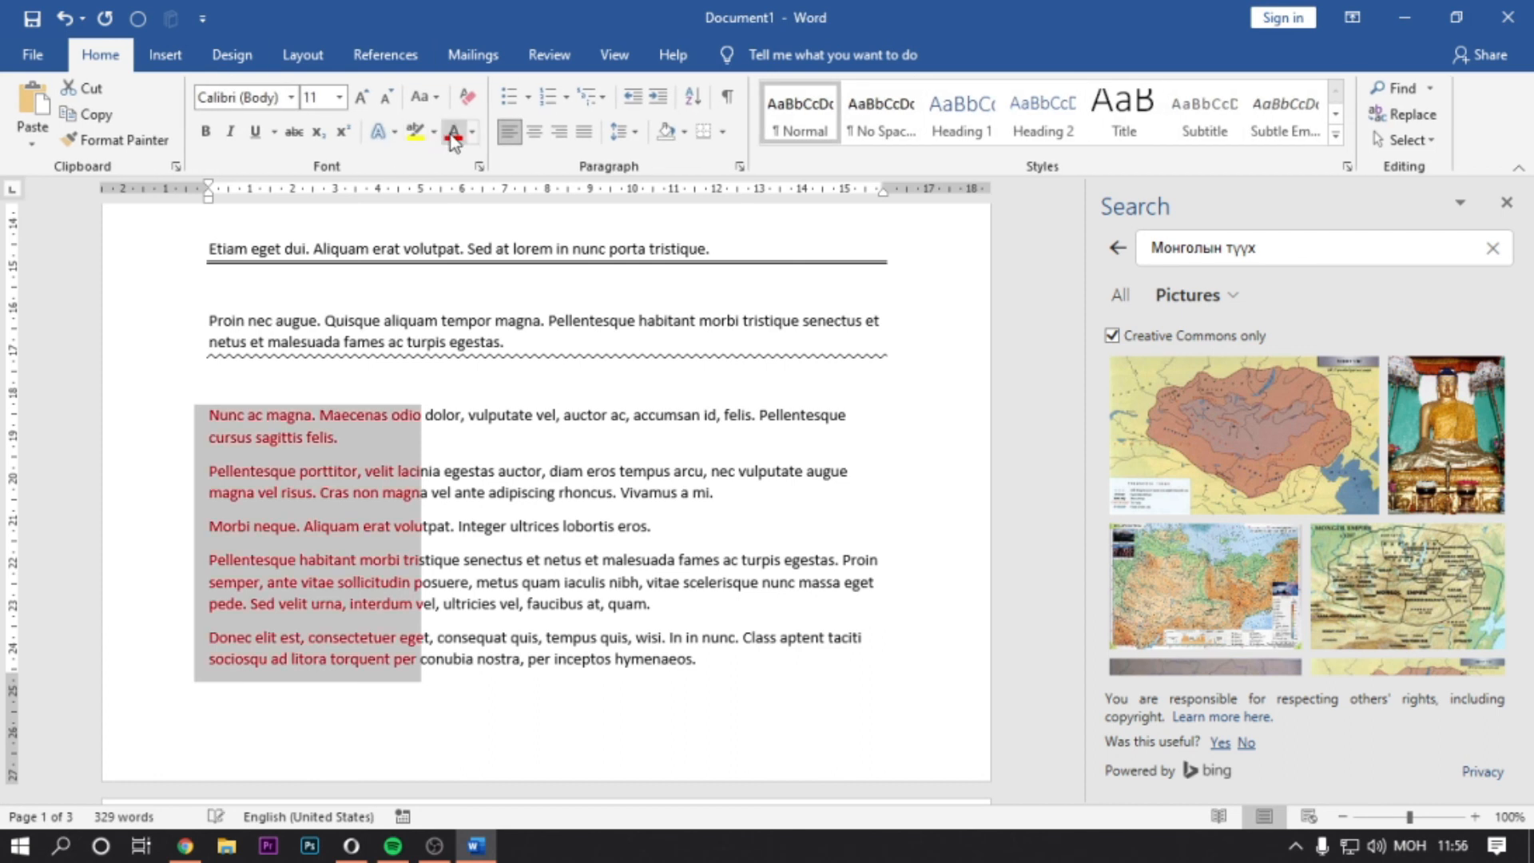
click(206, 129)
key(Left)
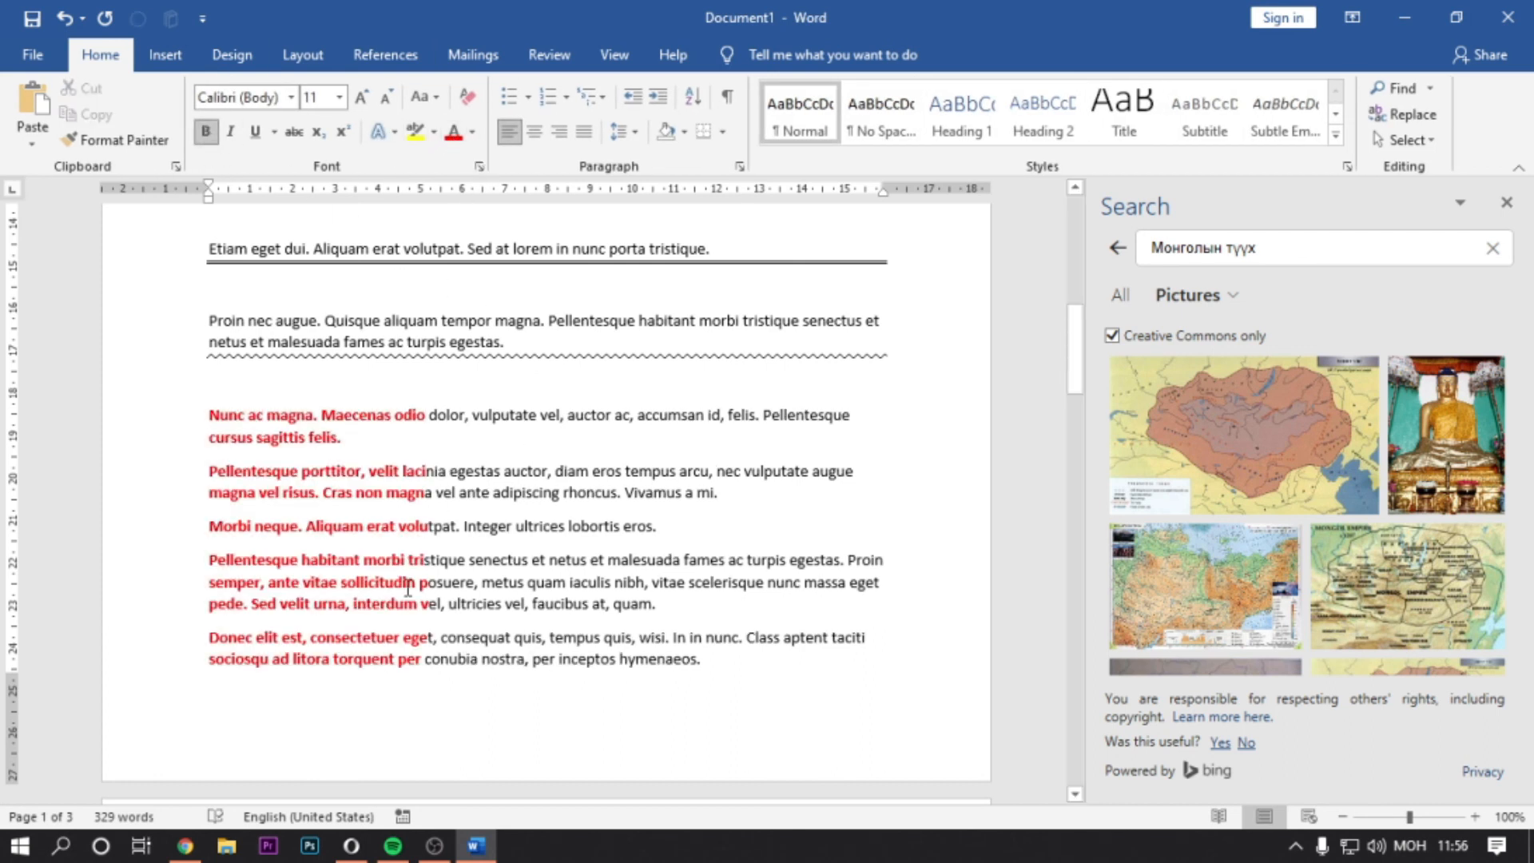
Try vertical block selections over different parts of the last five paragraphs on page 1, clearing each one.
drag(421, 668, 187, 406)
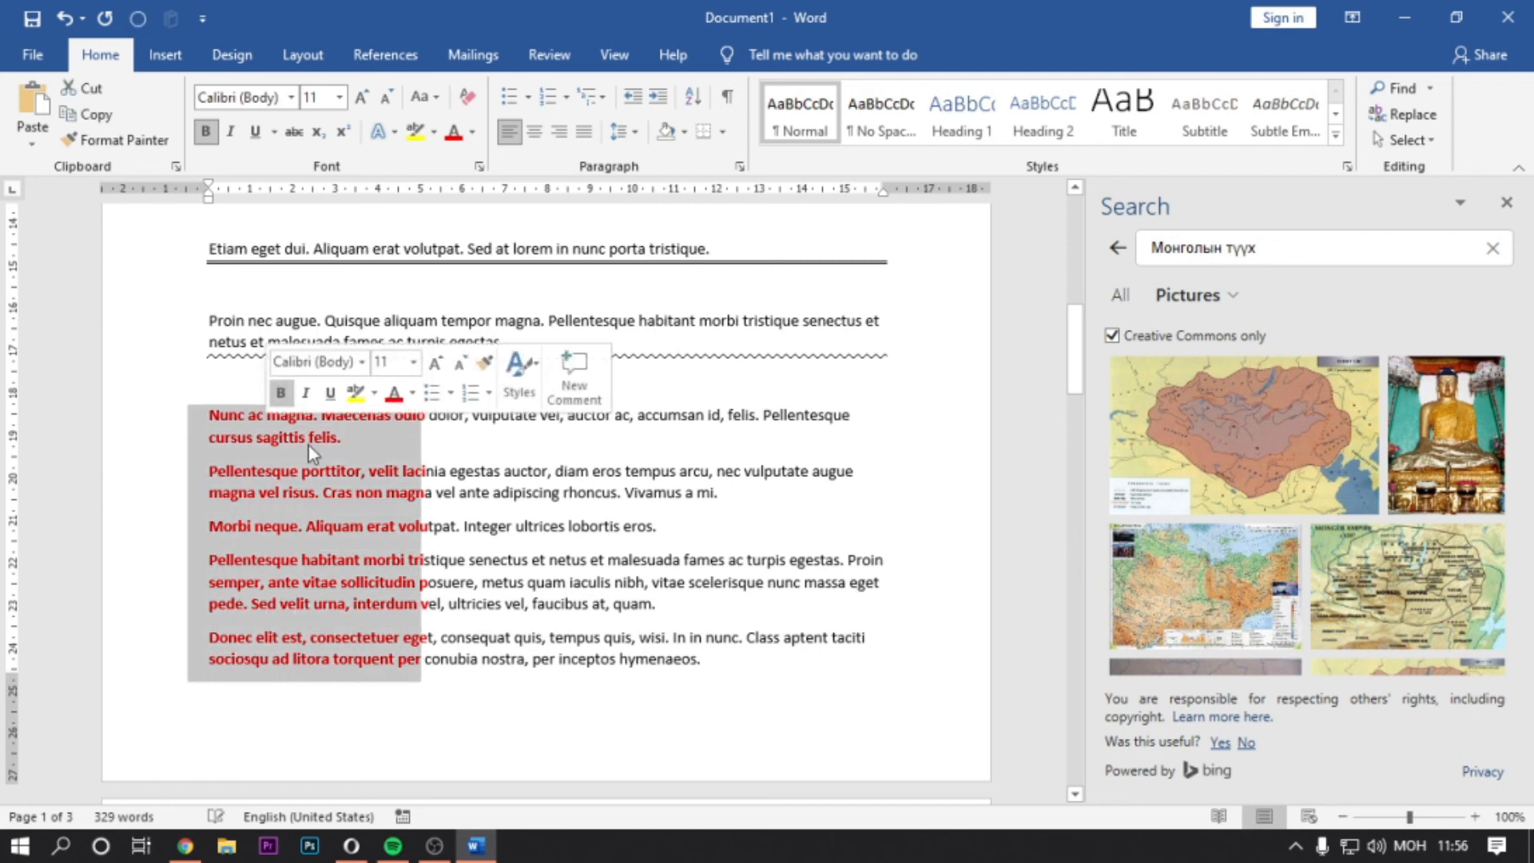
click(422, 466)
scroll(437, 501, down, 3)
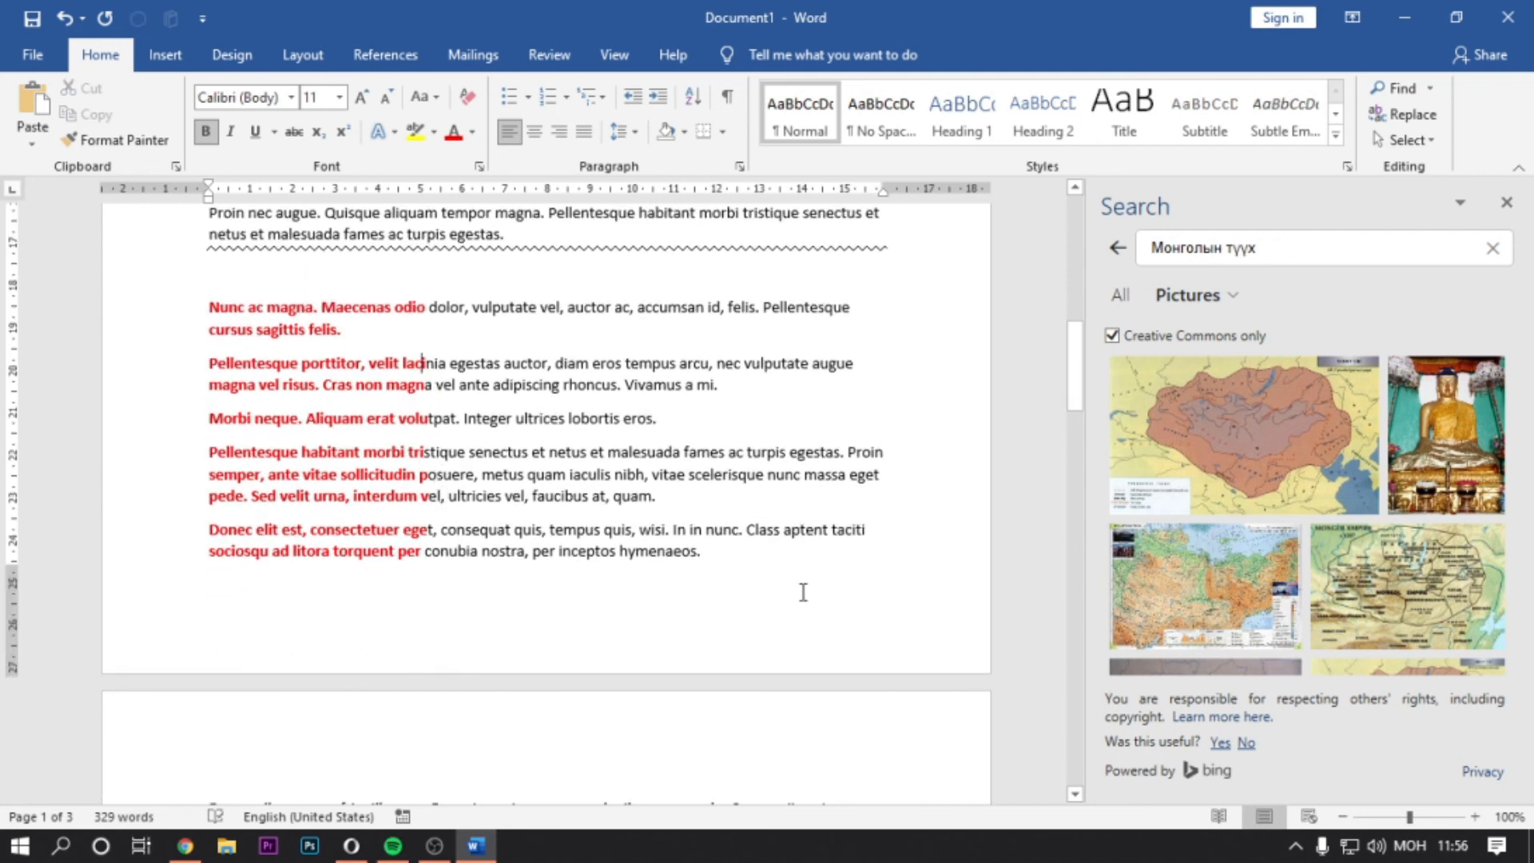
drag(801, 551, 733, 435)
click(848, 280)
triple_click(759, 308)
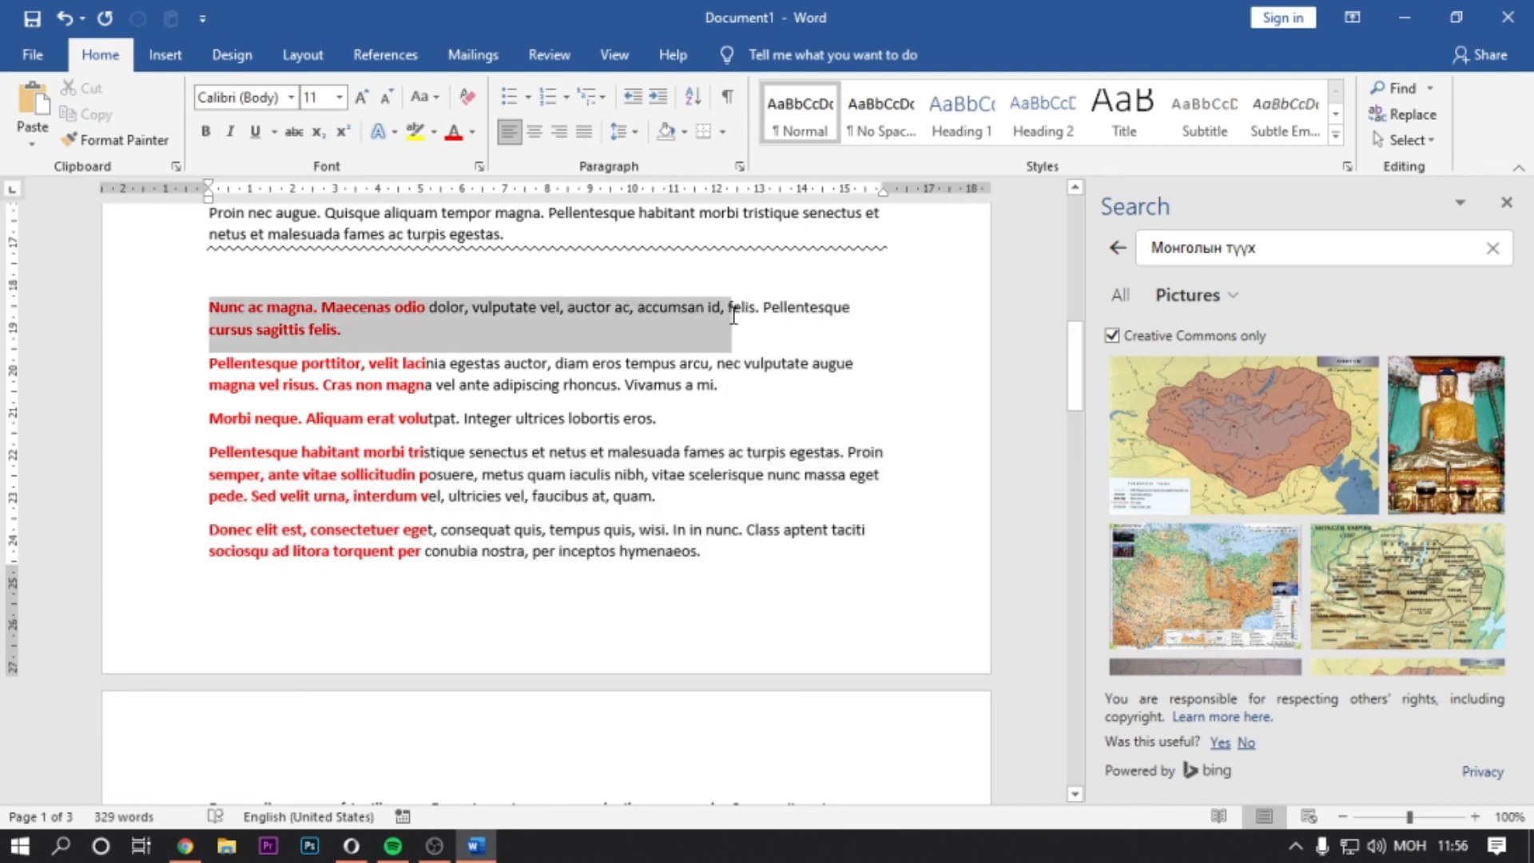
click(647, 308)
drag(676, 330, 775, 513)
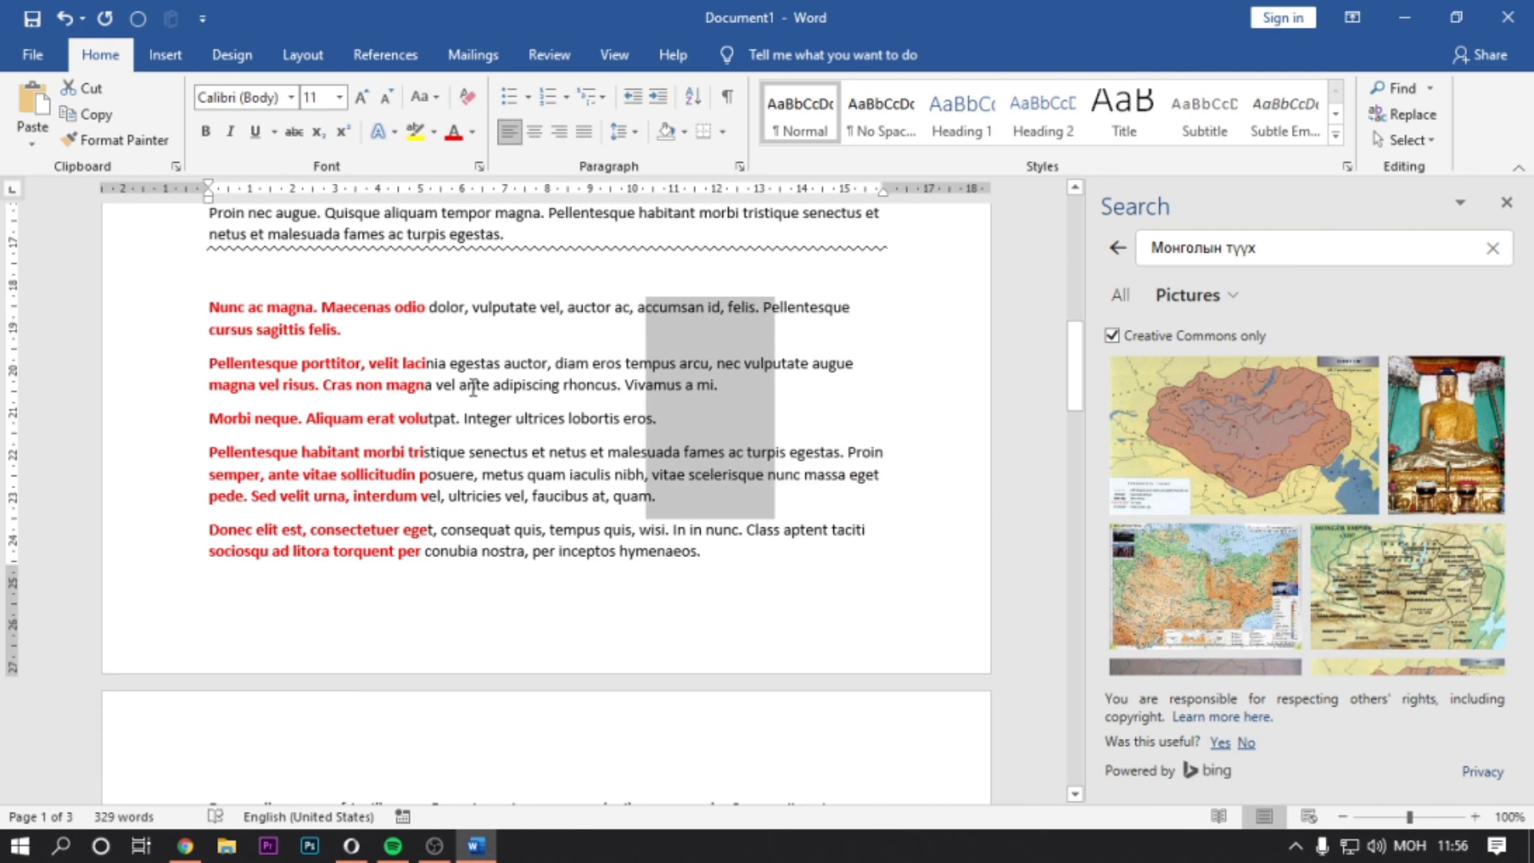
click(469, 387)
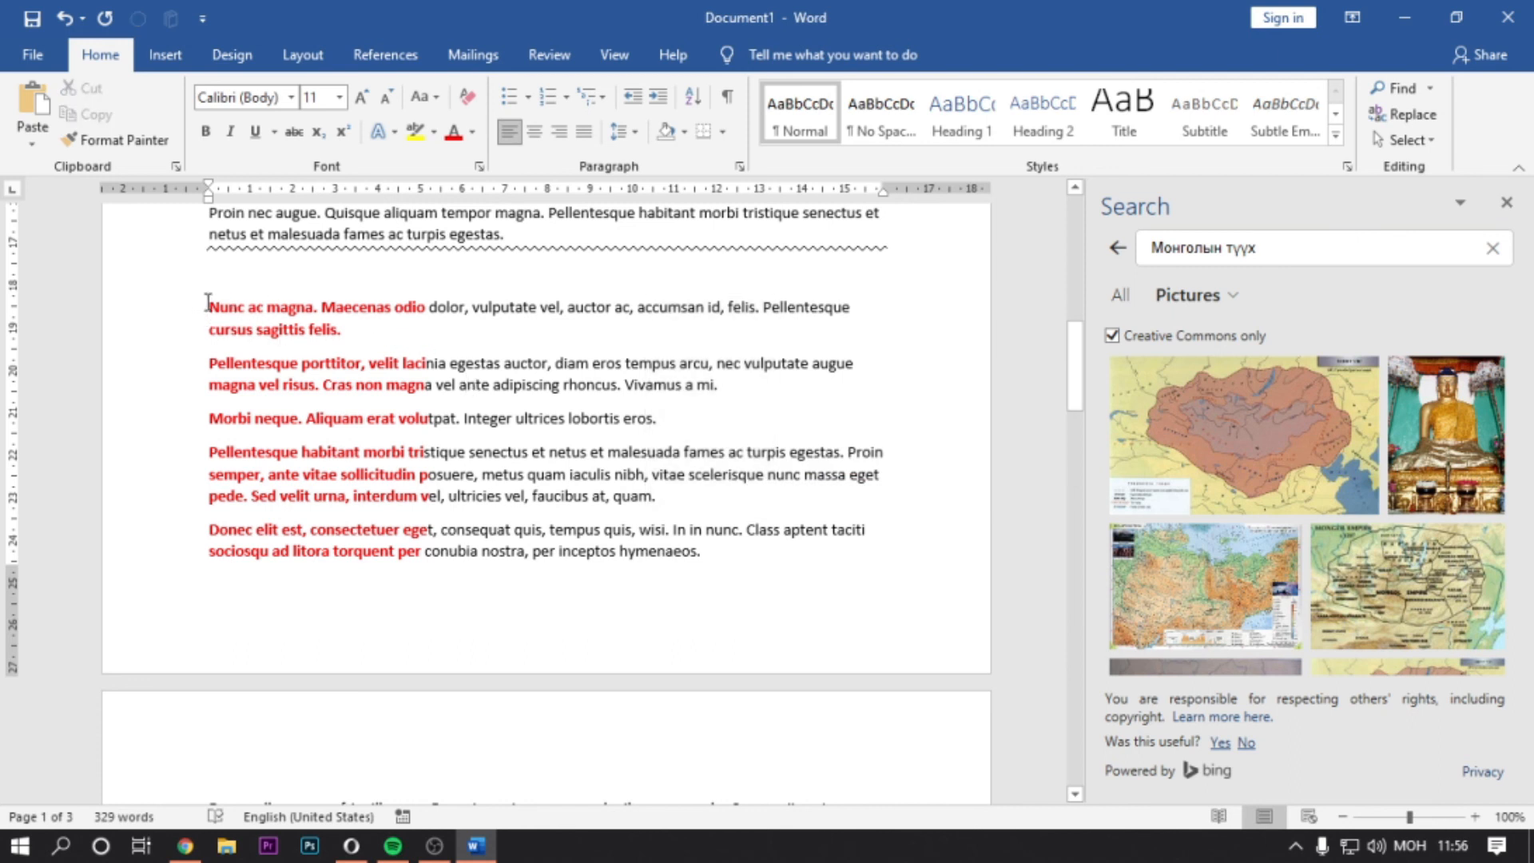
Select a vertical block over the middle of the last five paragraphs on page 1, and give it a custom dark blue font colour.
drag(428, 307, 657, 569)
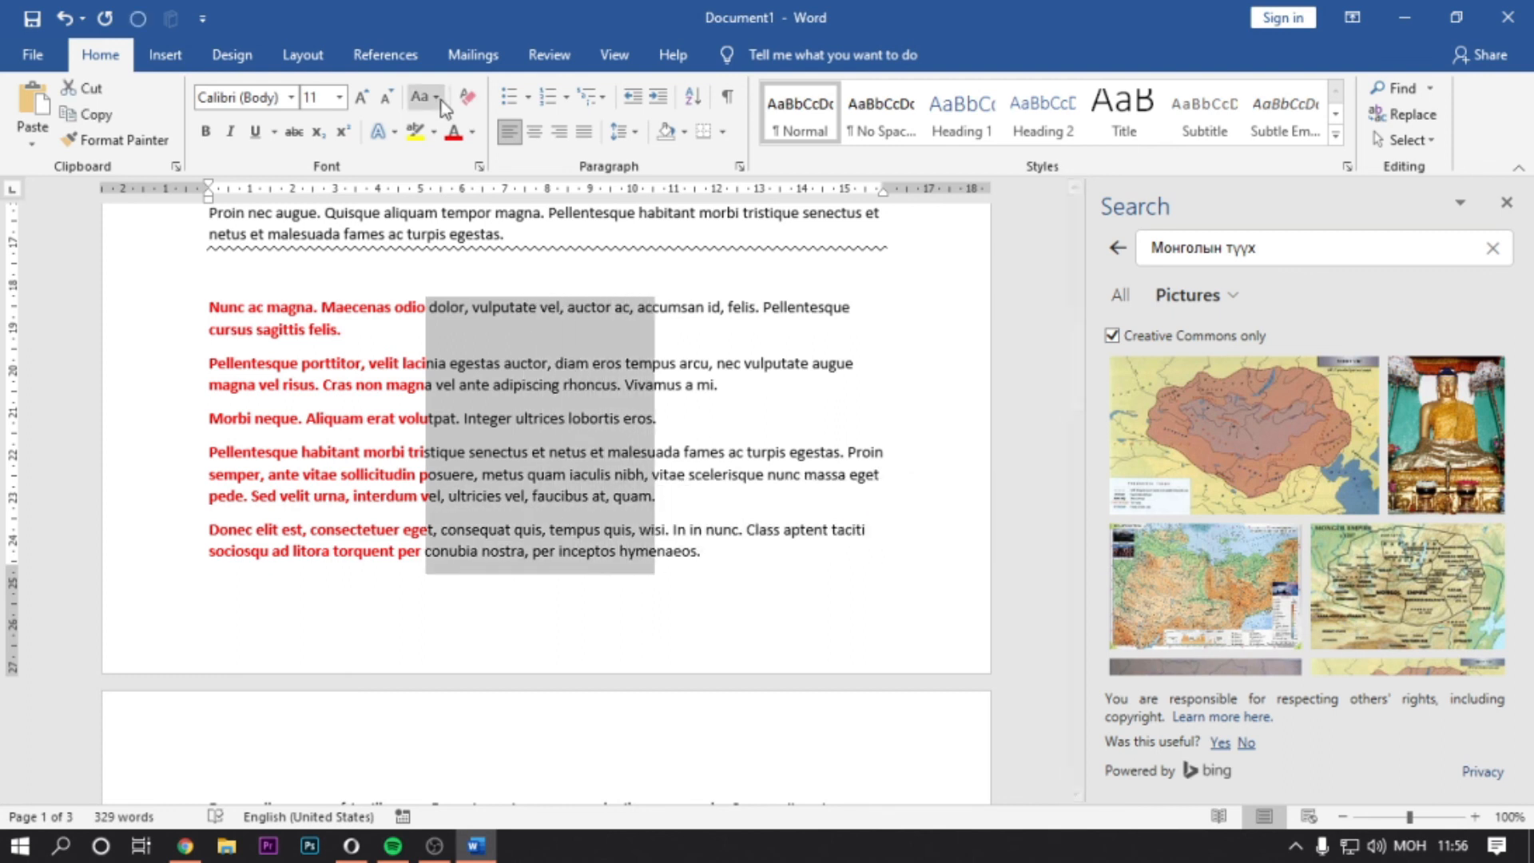
click(473, 132)
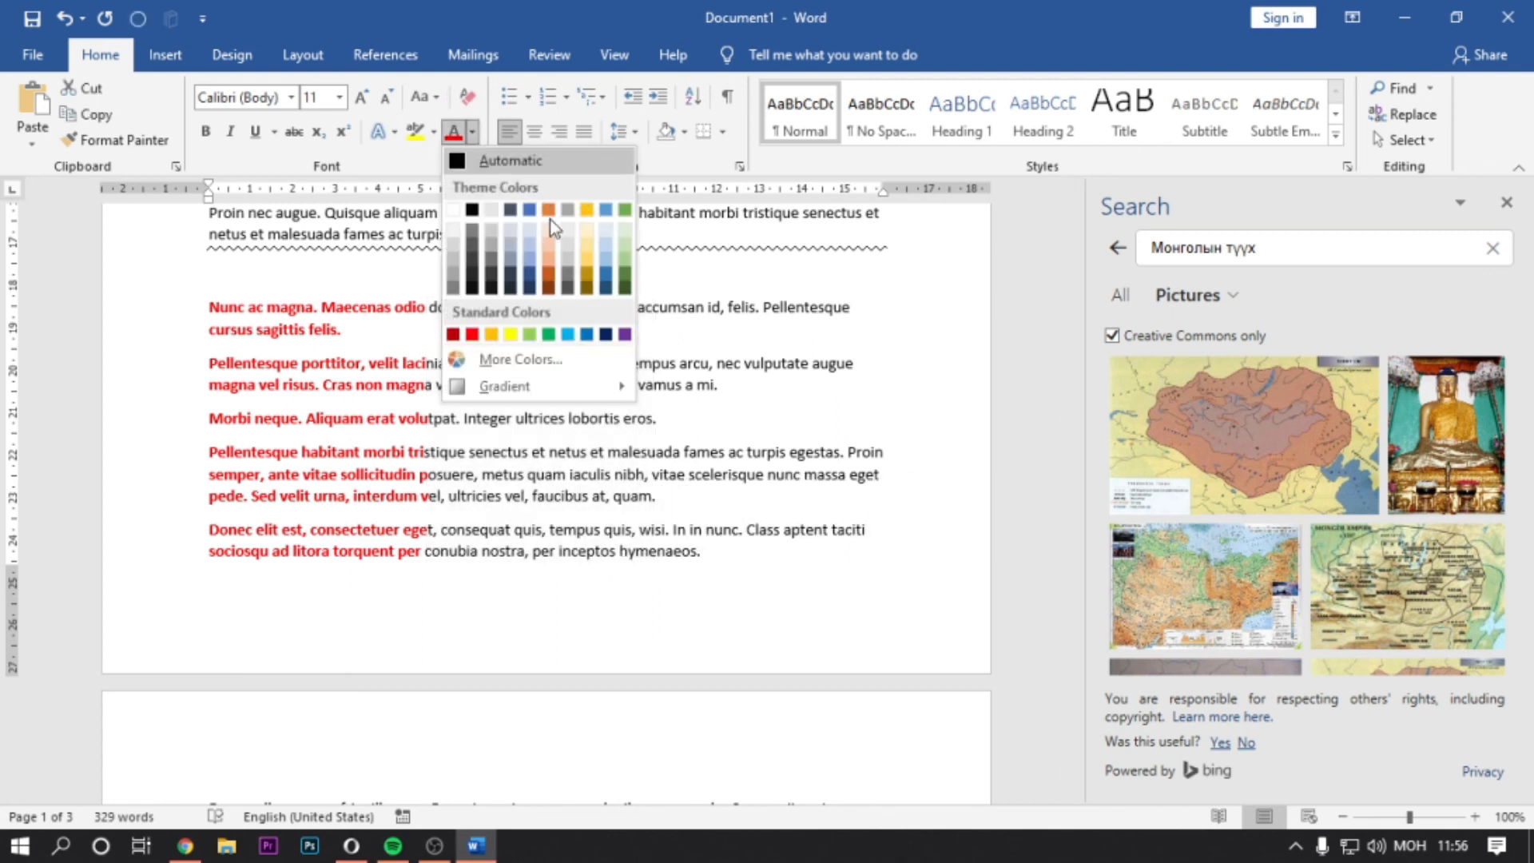
click(565, 364)
click(719, 301)
key(Return)
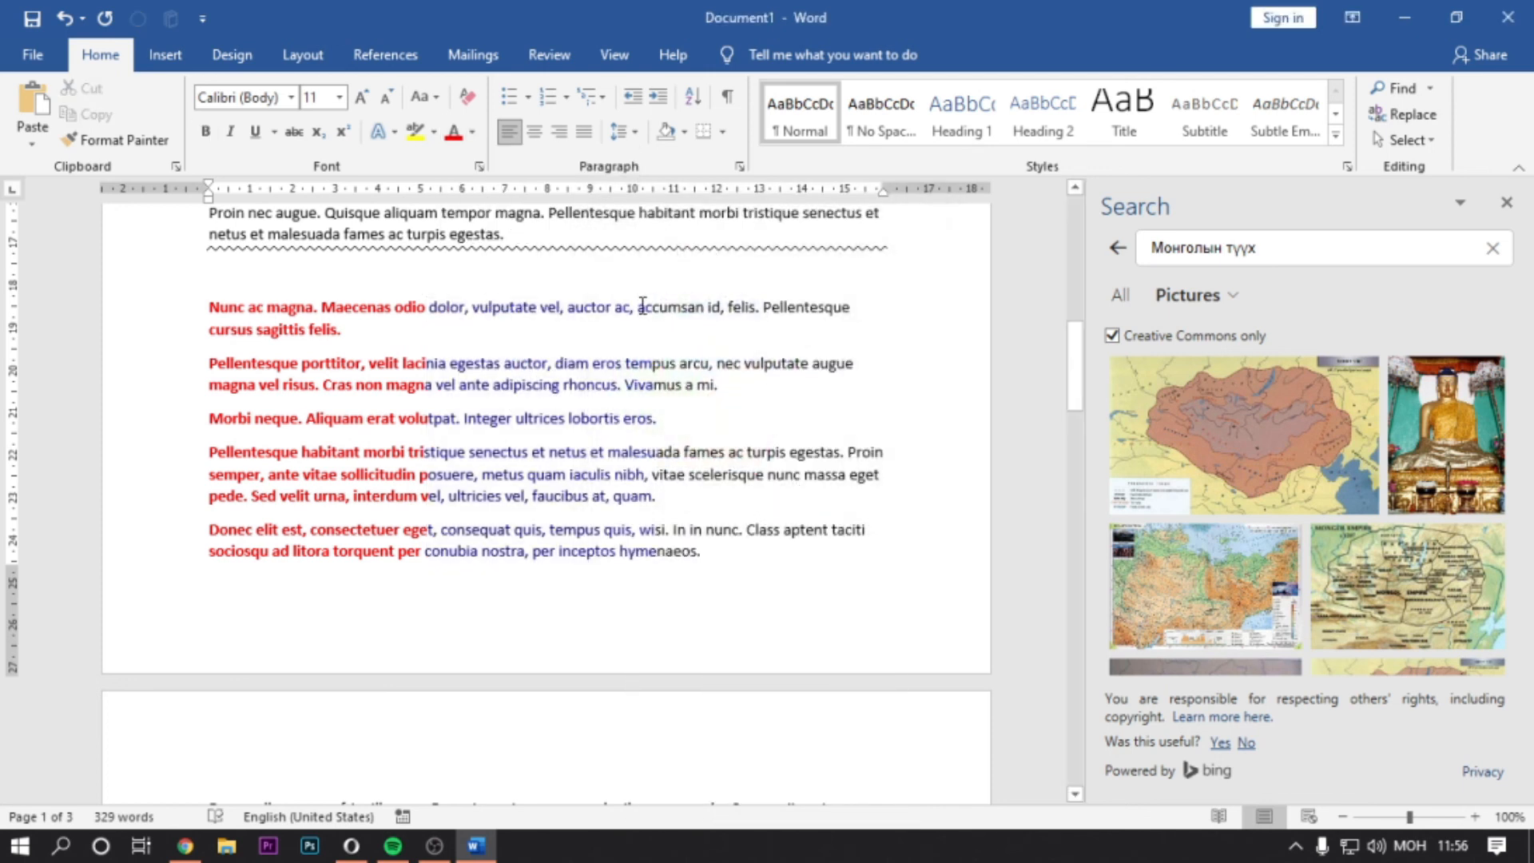
Make a vertical block over the line endings of the last five paragraphs on page 1 red, trying bold on it and undoing the bold.
drag(662, 313, 895, 619)
click(453, 135)
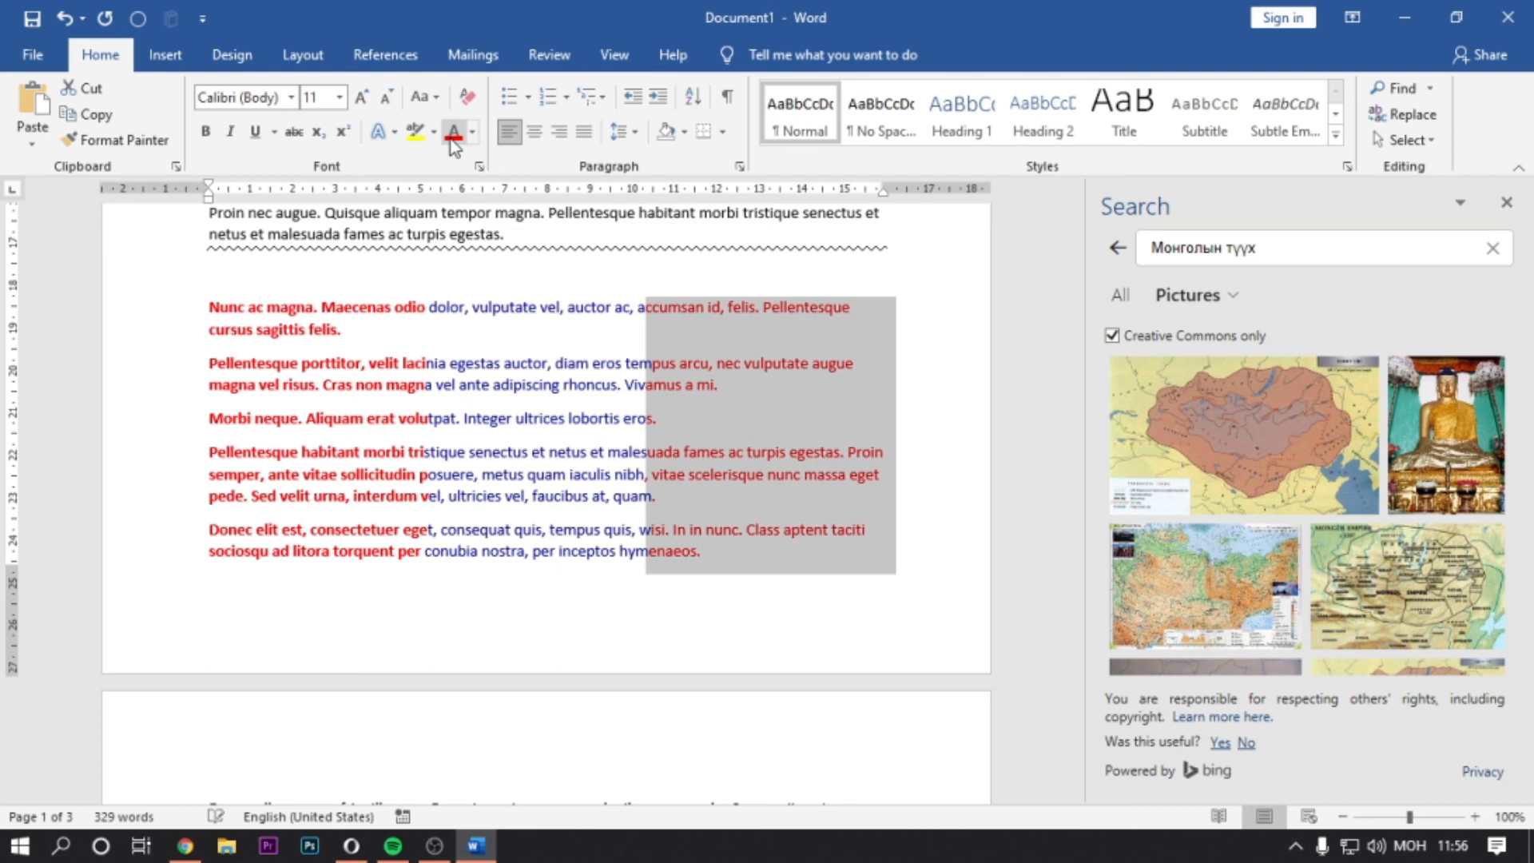
click(205, 132)
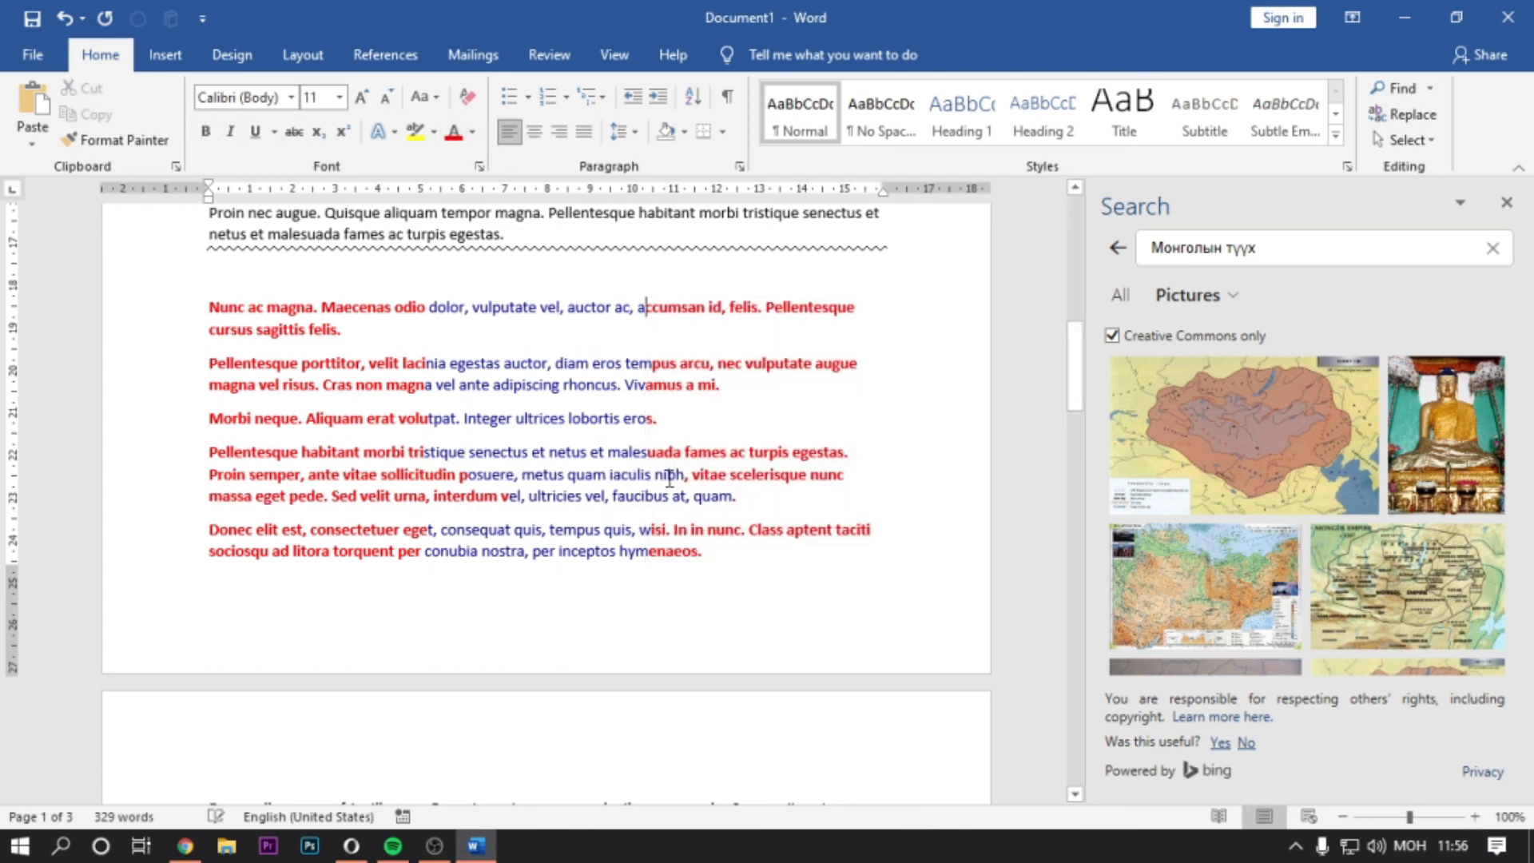
key(ctrl+z)
click(653, 553)
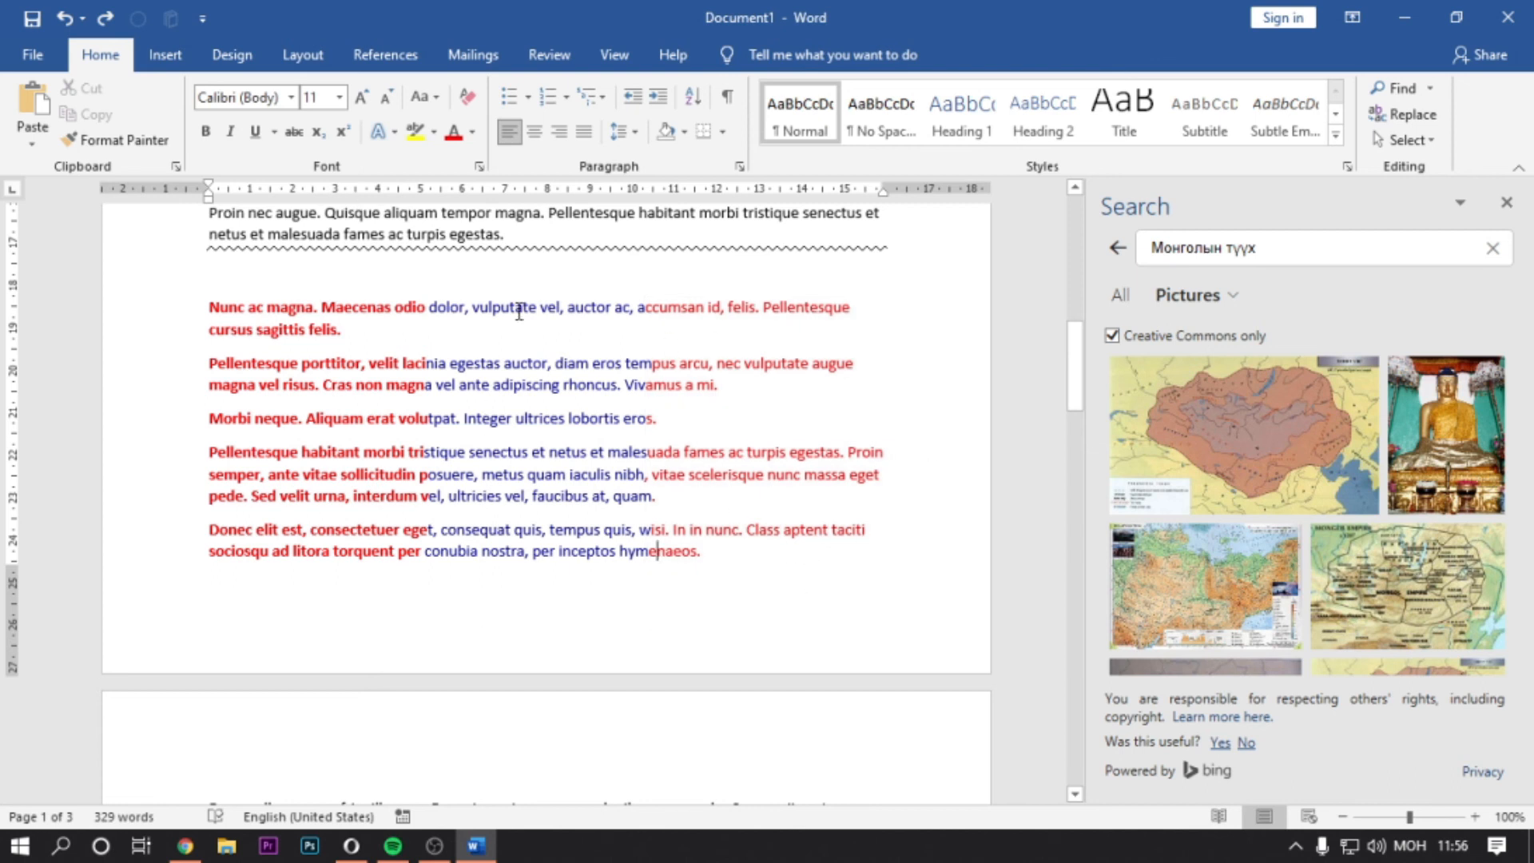
Look over page 1 back to its beginning, and check the "Word Tricks & Tips" note in Chrome before returning to Word.
scroll(643, 572, up, 3)
scroll(642, 572, down, 4)
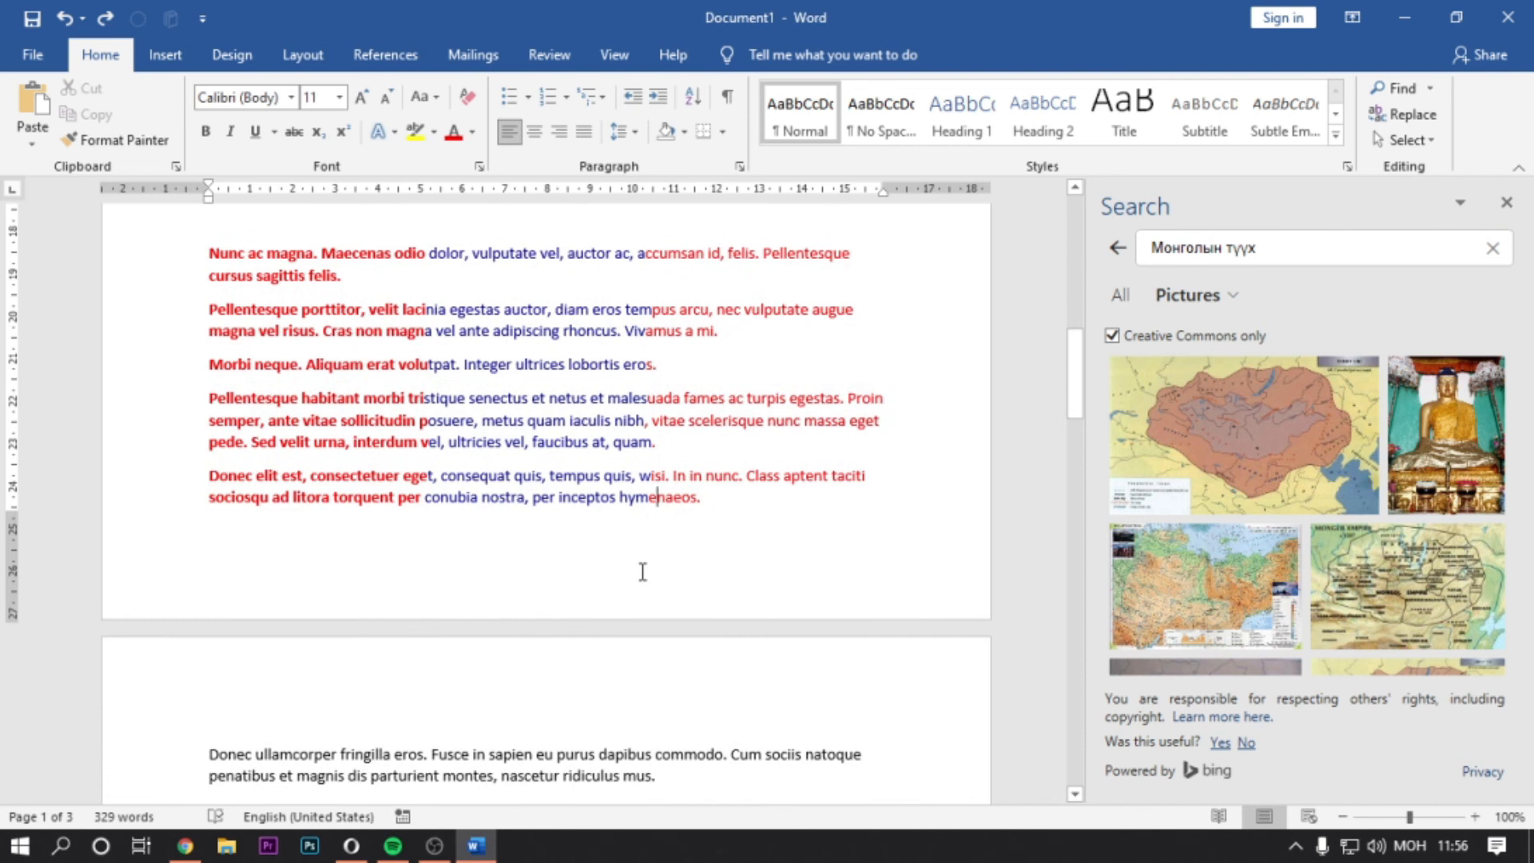
scroll(643, 572, up, 3)
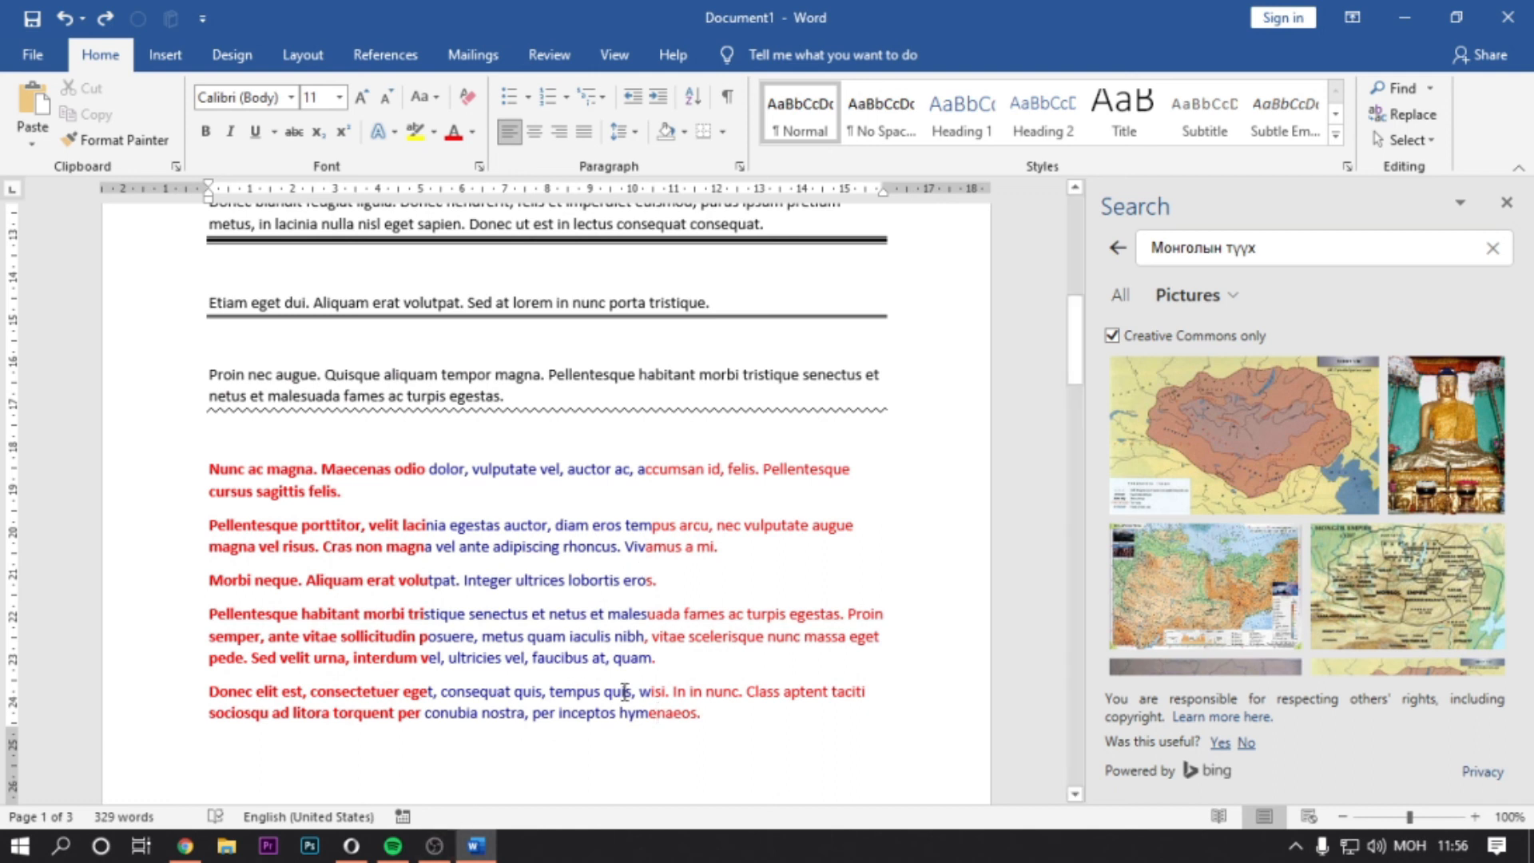
scroll(806, 618, up, 1)
scroll(805, 618, up, 7)
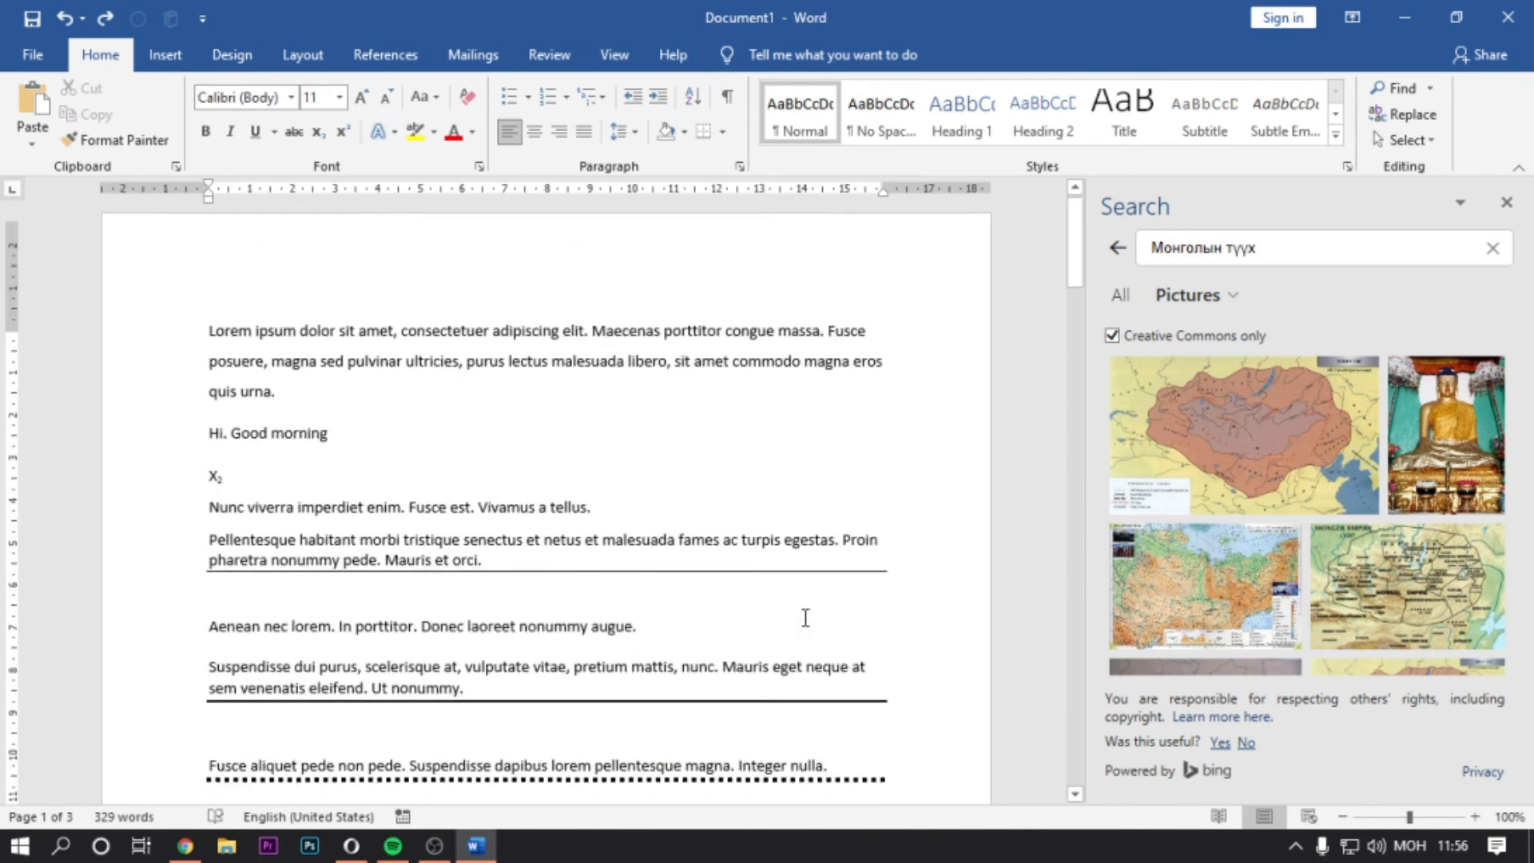
click(185, 846)
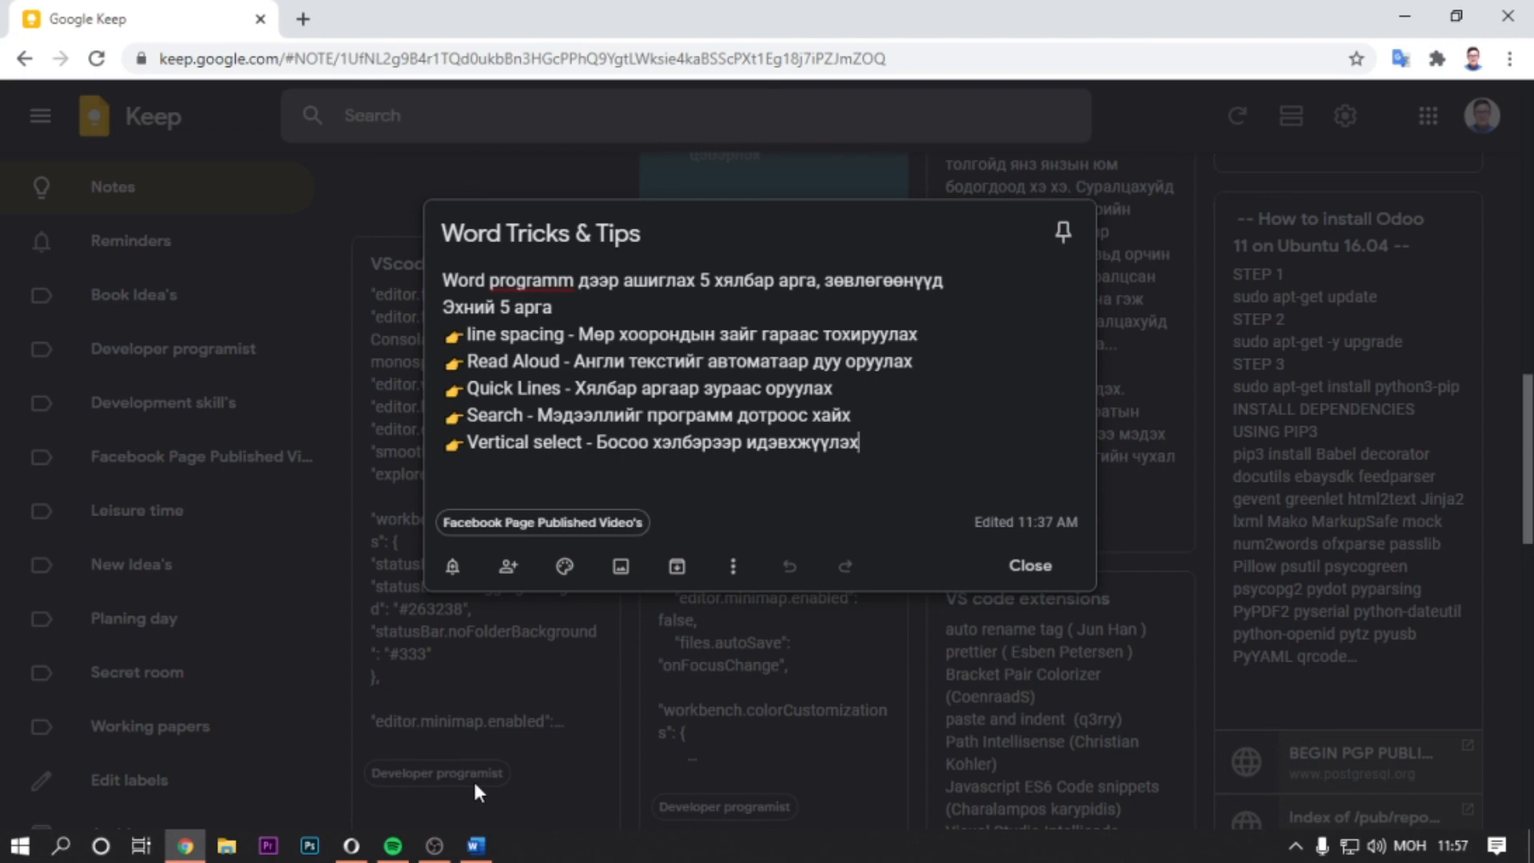
click(477, 845)
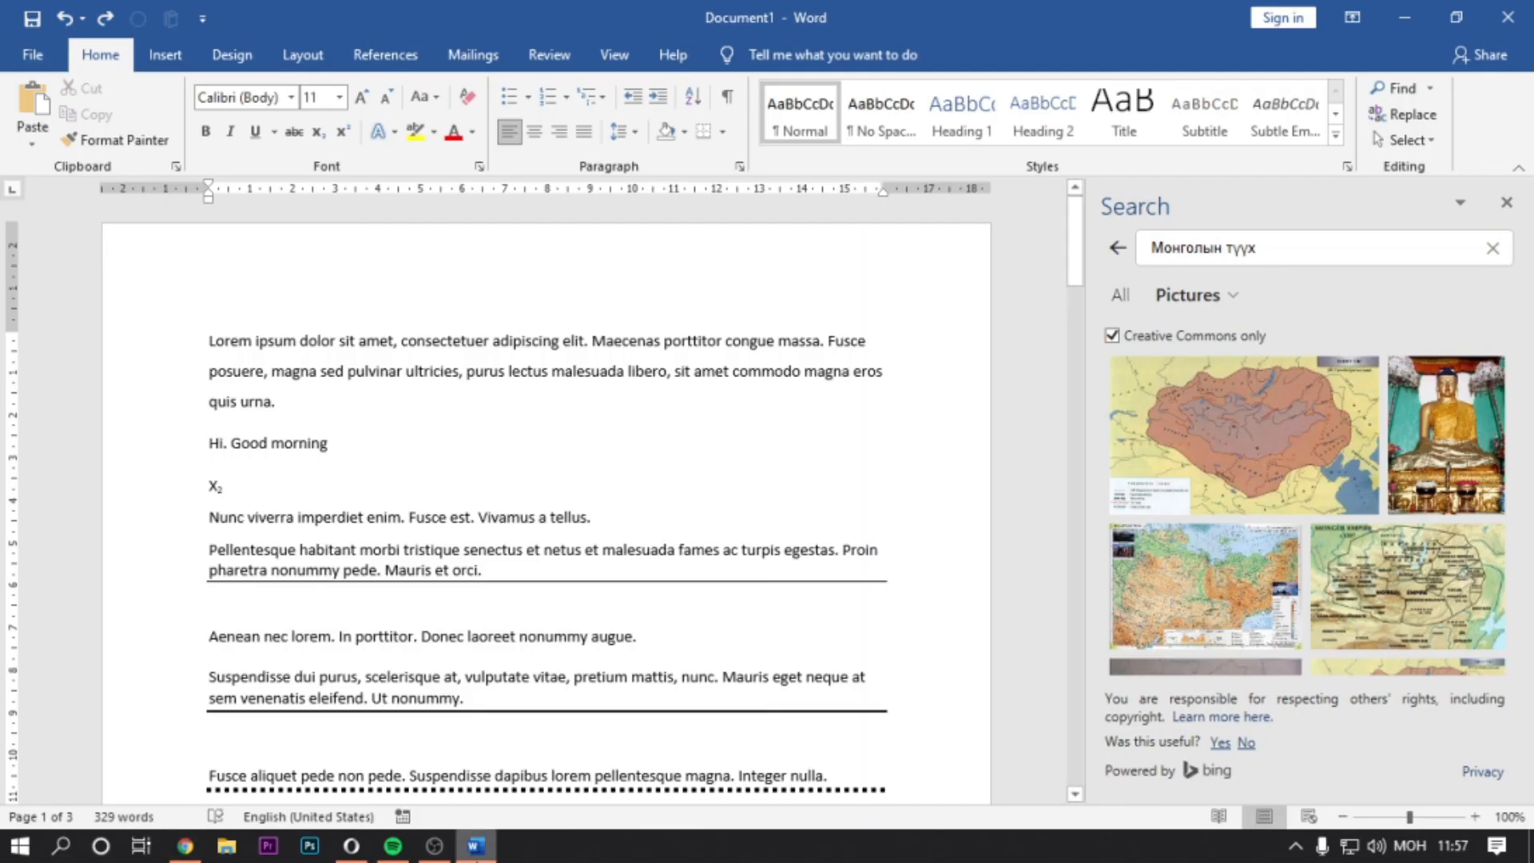